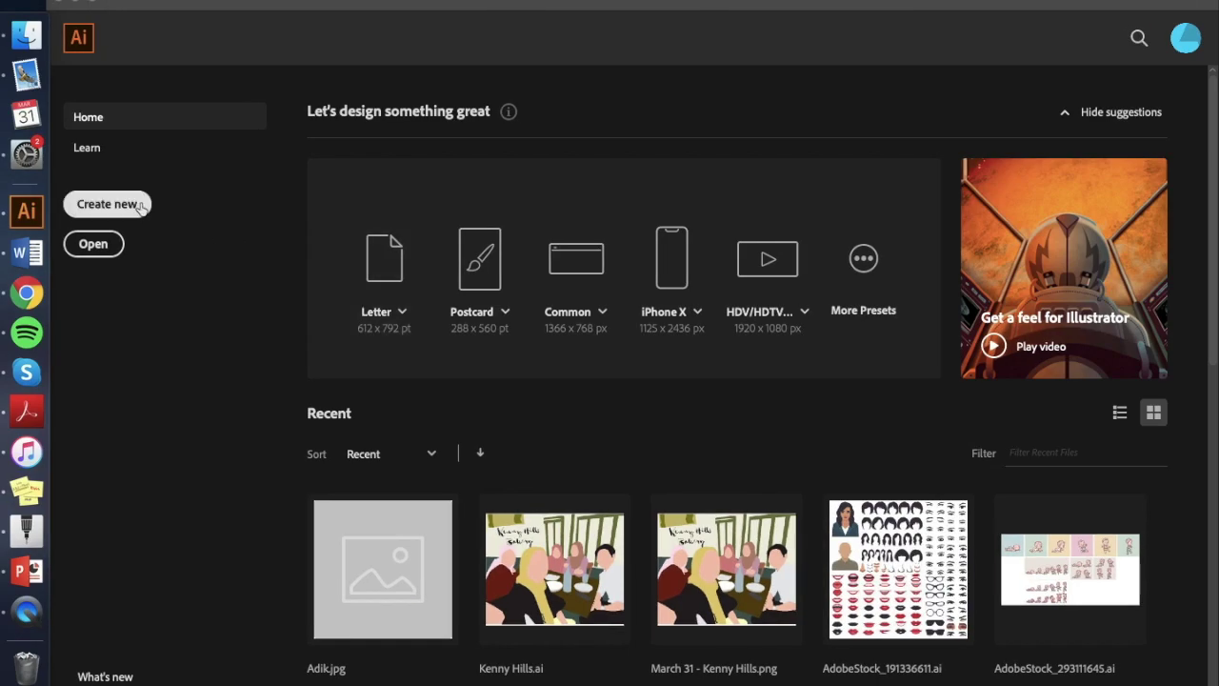
Step: Create a new landscape document of 1350 × 1080 px with one artboard
{"action": "left_click", "coordinate": [141, 206]}
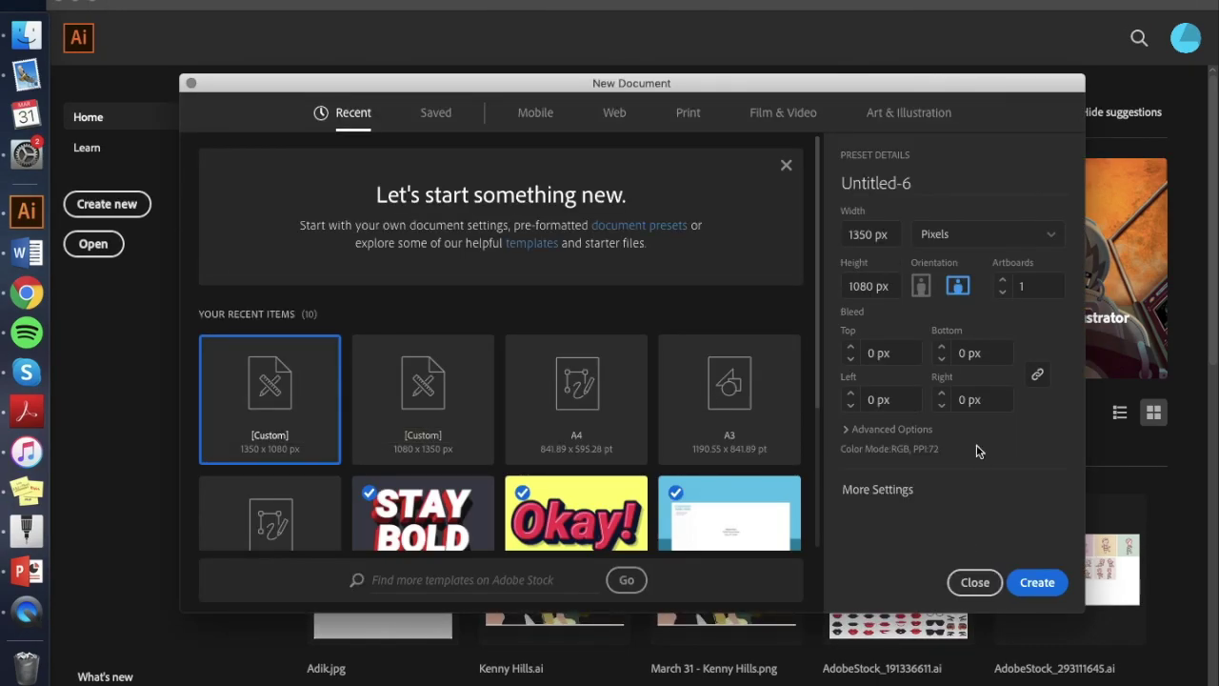
{"action": "left_click", "coordinate": [1035, 581]}
{"action": "left_click", "coordinate": [1039, 59]}
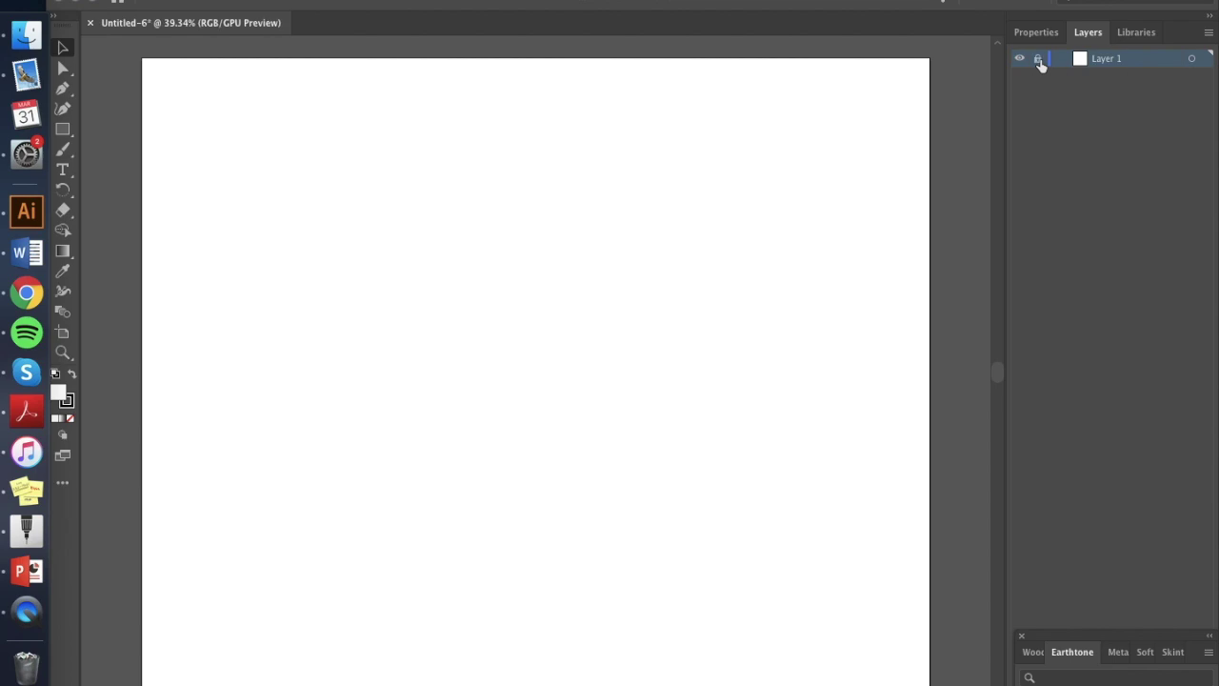
Step: Draw a white 1350 × 1080 px rectangle that covers the whole artboard
{"action": "left_click", "coordinate": [63, 130]}
{"action": "left_click_drag", "start_coordinate": [141, 58], "coordinate": [932, 682]}
{"action": "left_click", "coordinate": [95, 145]}
{"action": "left_click", "coordinate": [670, 393]}
{"action": "key", "text": "Delete"}
Step: Add a new layer above the white rectangle's layer
{"action": "left_click", "coordinate": [1211, 33]}
{"action": "left_click", "coordinate": [1171, 38]}
{"action": "left_click", "coordinate": [722, 431]}
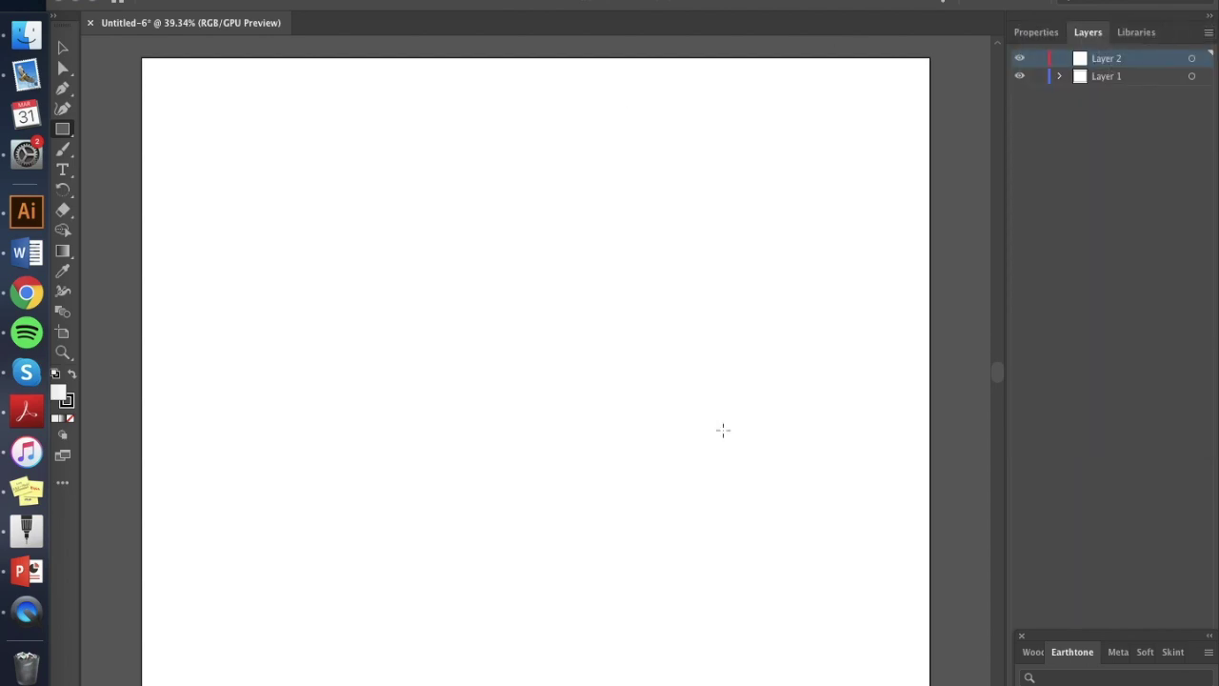
Step: Place the photo of the woman holding her hat at the artboard's upper-left corner
{"action": "left_click", "coordinate": [126, 1]}
{"action": "left_click", "coordinate": [164, 226]}
{"action": "double_click", "coordinate": [486, 277]}
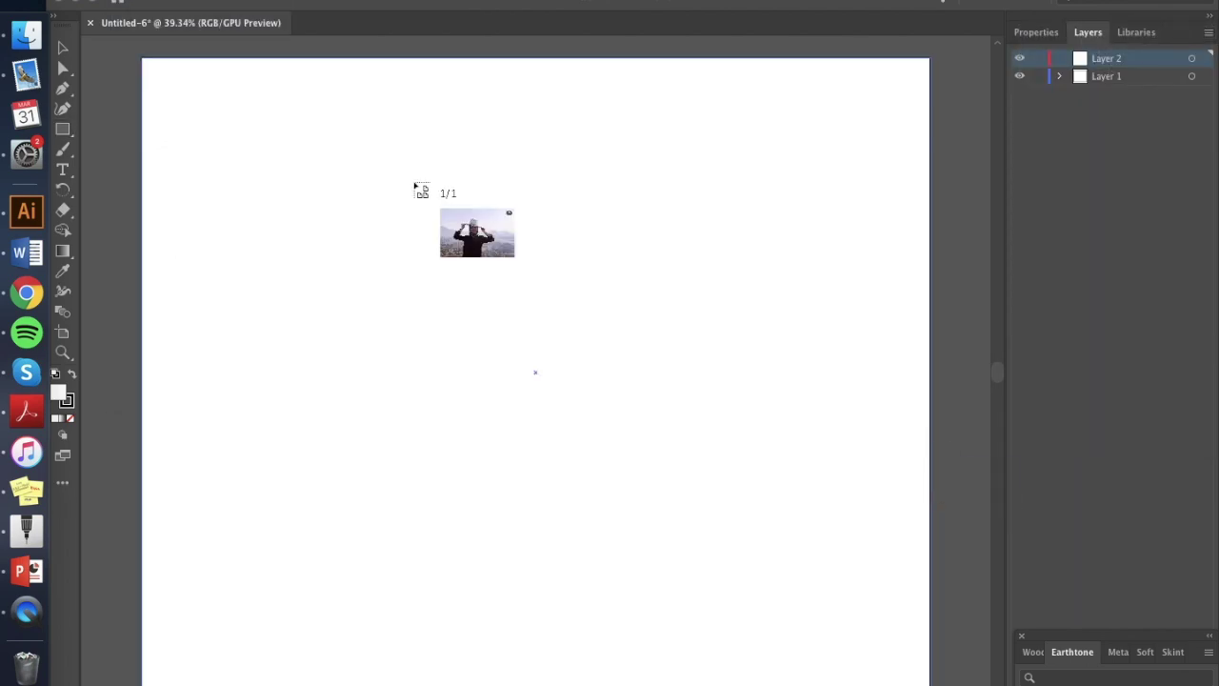
{"action": "left_click", "coordinate": [142, 58]}
Step: Scale the placed photo to the artboard's full width and shift it down, leaving a white strip above
{"action": "left_click_drag", "start_coordinate": [626, 376], "coordinate": [932, 684]}
{"action": "key", "text": "super+z"}
{"action": "left_click_drag", "start_coordinate": [628, 380], "coordinate": [924, 615]}
{"action": "left_click_drag", "start_coordinate": [532, 339], "coordinate": [532, 414]}
{"action": "left_click_drag", "start_coordinate": [922, 131], "coordinate": [929, 128]}
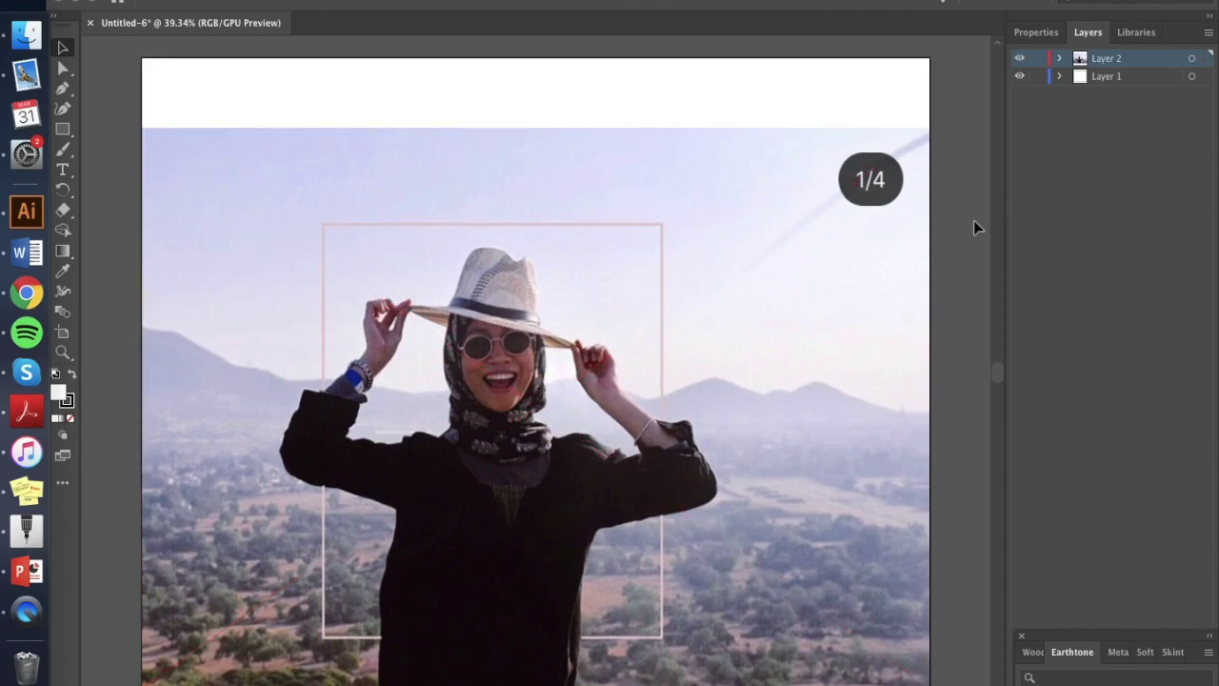
Step: Lock the photo's layer and add a new layer above it for tracing
{"action": "left_click", "coordinate": [1208, 32]}
{"action": "left_click", "coordinate": [1068, 33]}
{"action": "key", "text": "Return"}
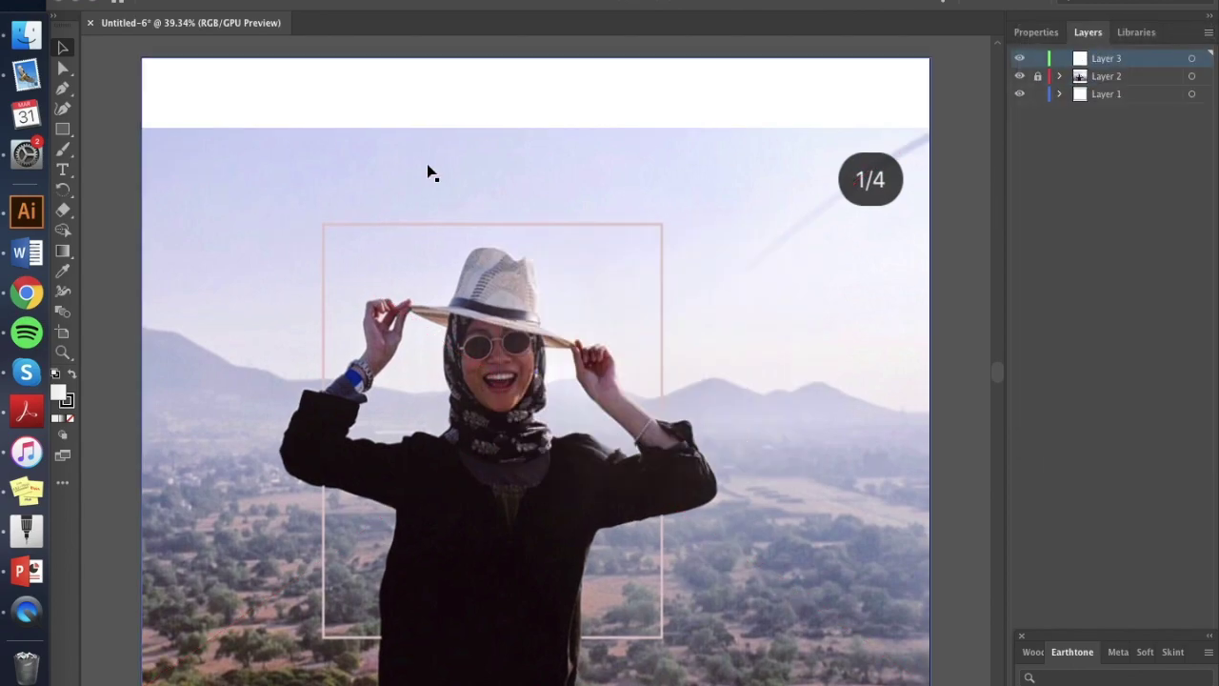
{"action": "left_click", "coordinate": [1156, 189]}
Step: Load the Skintones swatch library and set the Pen tool's fill to a light tan skin tone
{"action": "left_click", "coordinate": [63, 91]}
{"action": "left_click", "coordinate": [1036, 34]}
{"action": "left_click", "coordinate": [1023, 217]}
{"action": "left_click", "coordinate": [844, 413]}
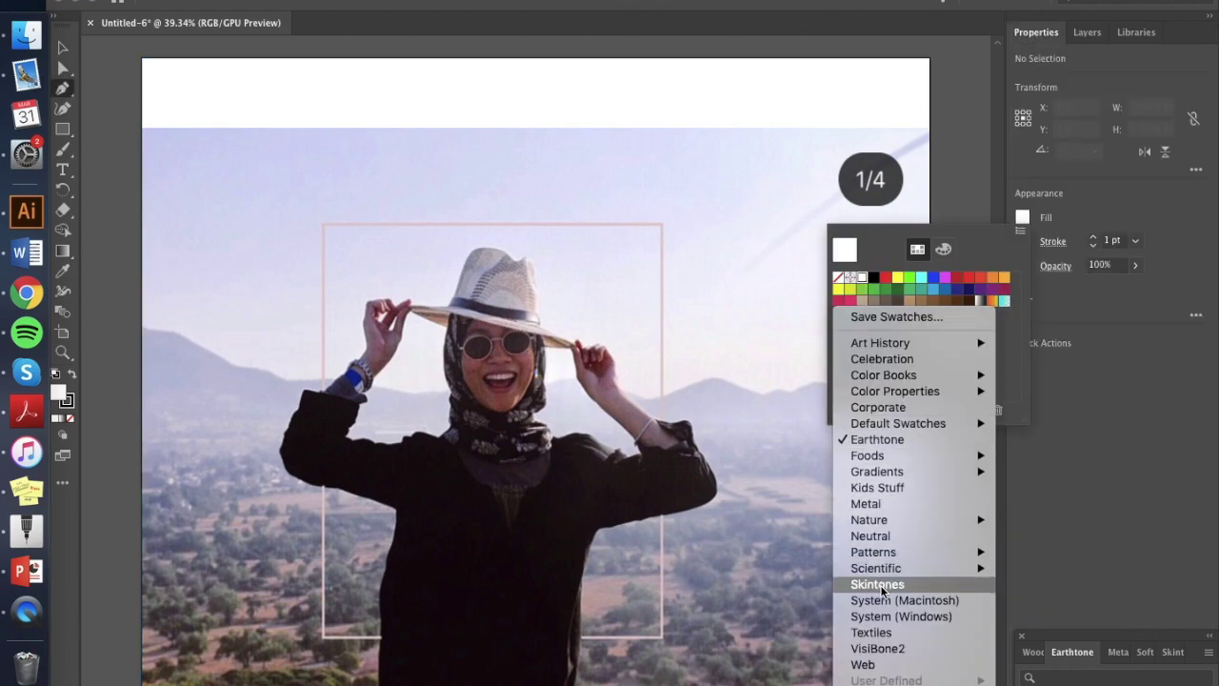
{"action": "left_click", "coordinate": [877, 583]}
{"action": "left_click", "coordinate": [1069, 629]}
{"action": "left_click_drag", "start_coordinate": [1069, 630], "coordinate": [1079, 416]}
{"action": "left_click", "coordinate": [1061, 510]}
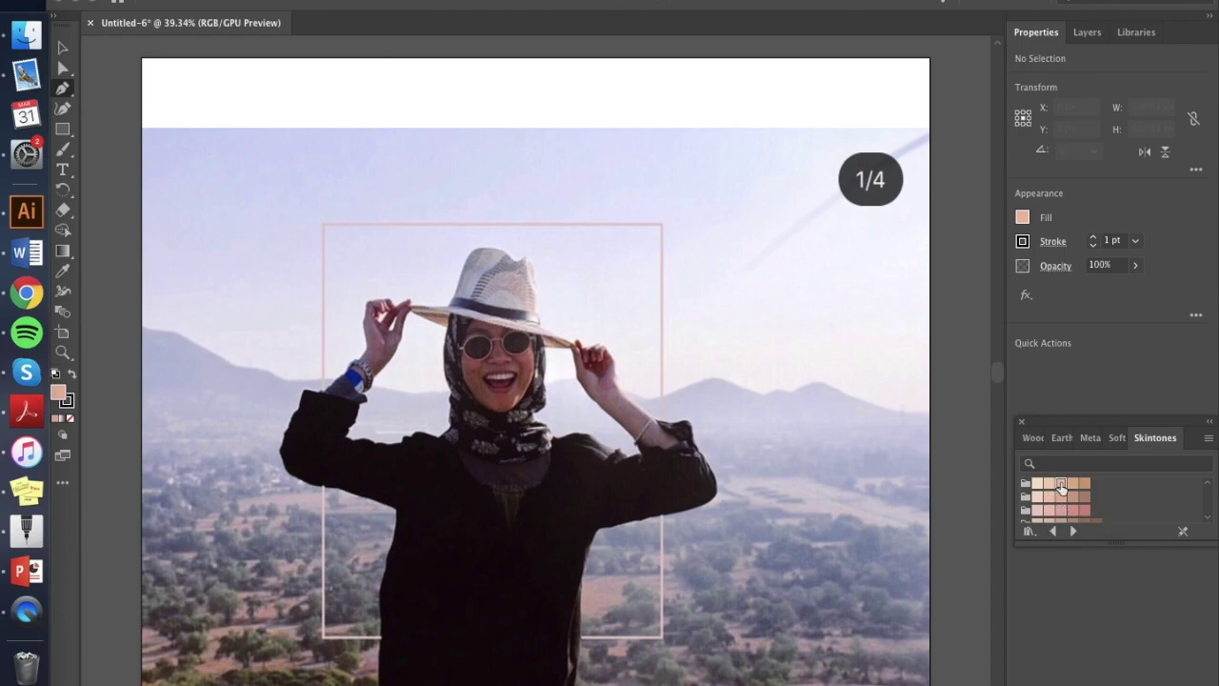
Step: Trace the face with the Pen tool from the hat brim down its left side toward the chin
{"action": "scroll", "coordinate": [475, 323], "scroll_direction": "up", "scroll_amount": 5}
{"action": "left_click", "coordinate": [472, 320]}
{"action": "left_click", "coordinate": [462, 333]}
{"action": "left_click", "coordinate": [455, 352]}
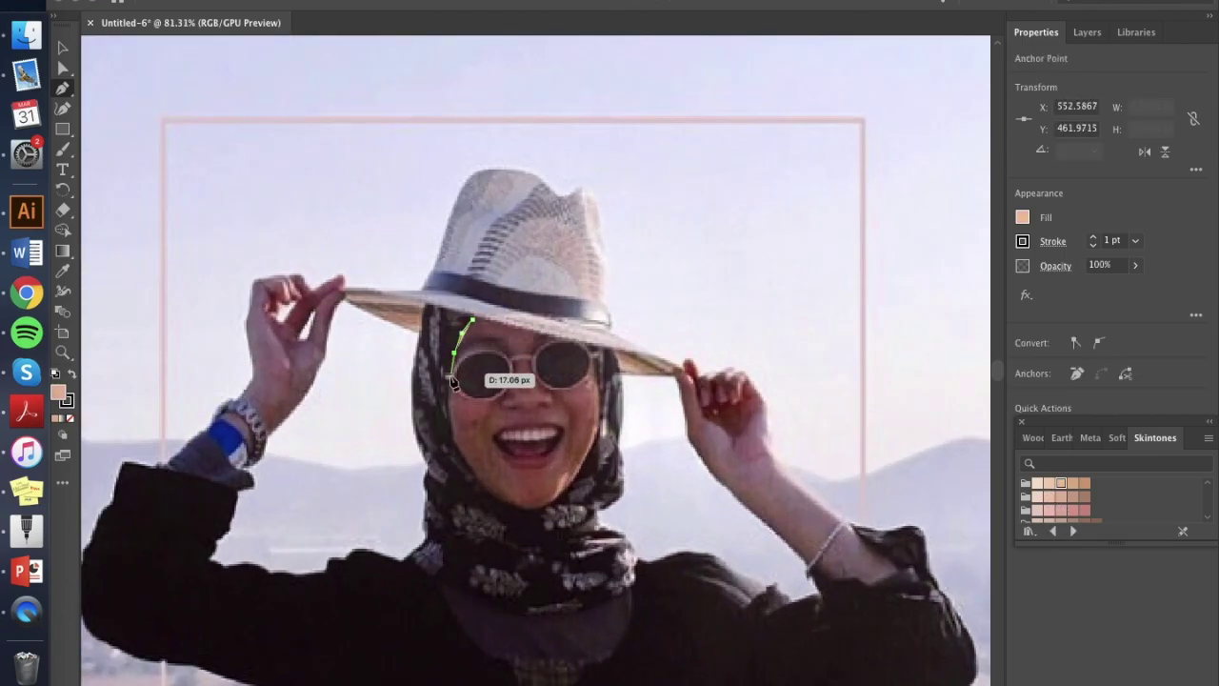
{"action": "left_click", "coordinate": [449, 415]}
{"action": "left_click", "coordinate": [449, 438]}
{"action": "left_click", "coordinate": [464, 468]}
{"action": "left_click", "coordinate": [483, 489]}
{"action": "left_click", "coordinate": [503, 501]}
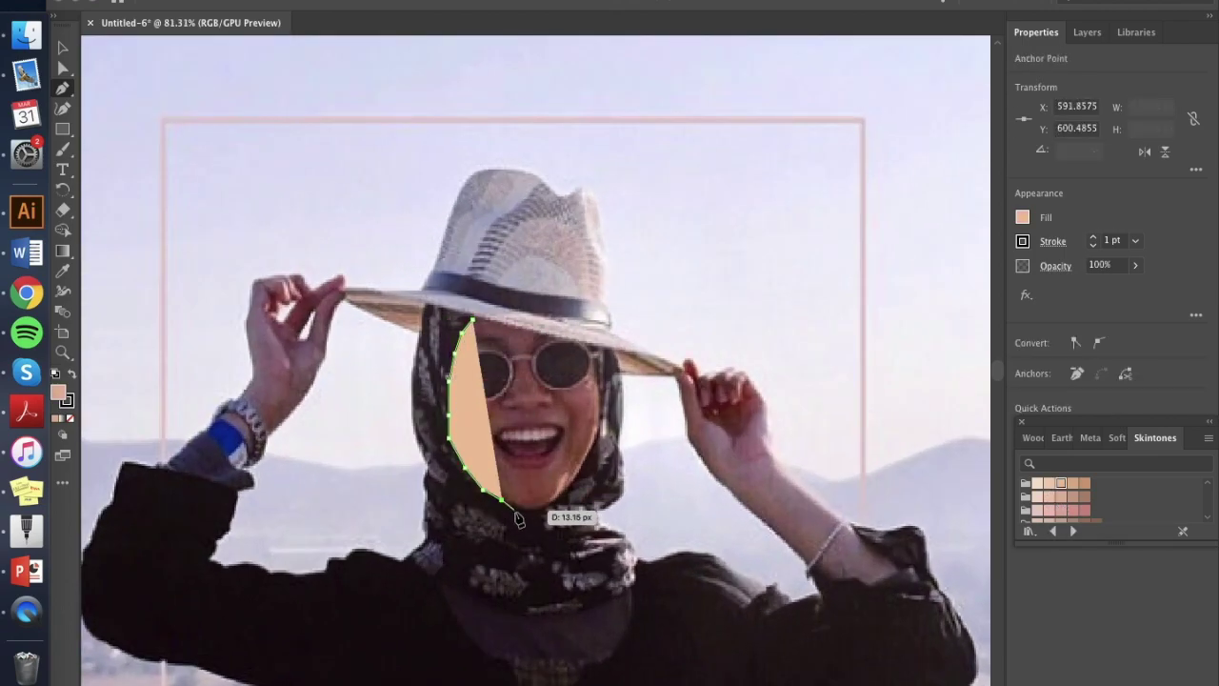
Step: Continue the face outline around the chin and up its right side to the hat brim
{"action": "left_click", "coordinate": [524, 510]}
{"action": "left_click", "coordinate": [541, 507]}
{"action": "left_click", "coordinate": [560, 496]}
{"action": "left_click", "coordinate": [573, 483]}
{"action": "left_click", "coordinate": [583, 466]}
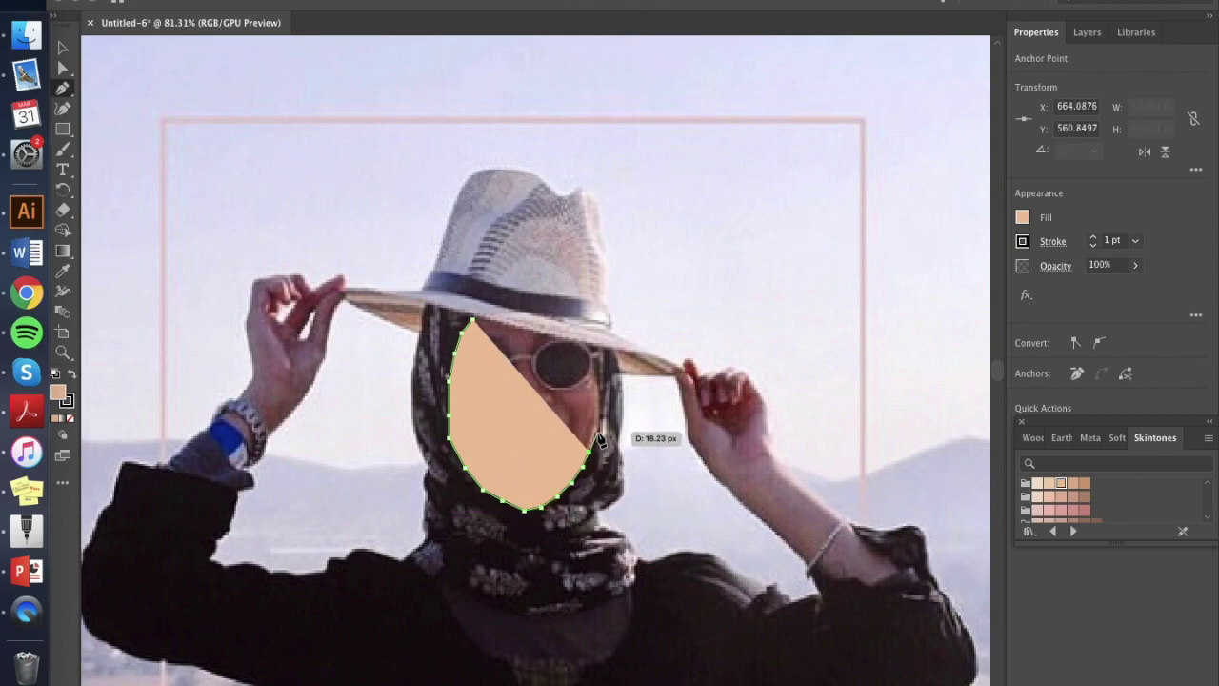
{"action": "left_click", "coordinate": [601, 435]}
{"action": "left_click", "coordinate": [603, 415]}
{"action": "left_click", "coordinate": [603, 400]}
{"action": "left_click", "coordinate": [602, 372]}
{"action": "left_click", "coordinate": [596, 345]}
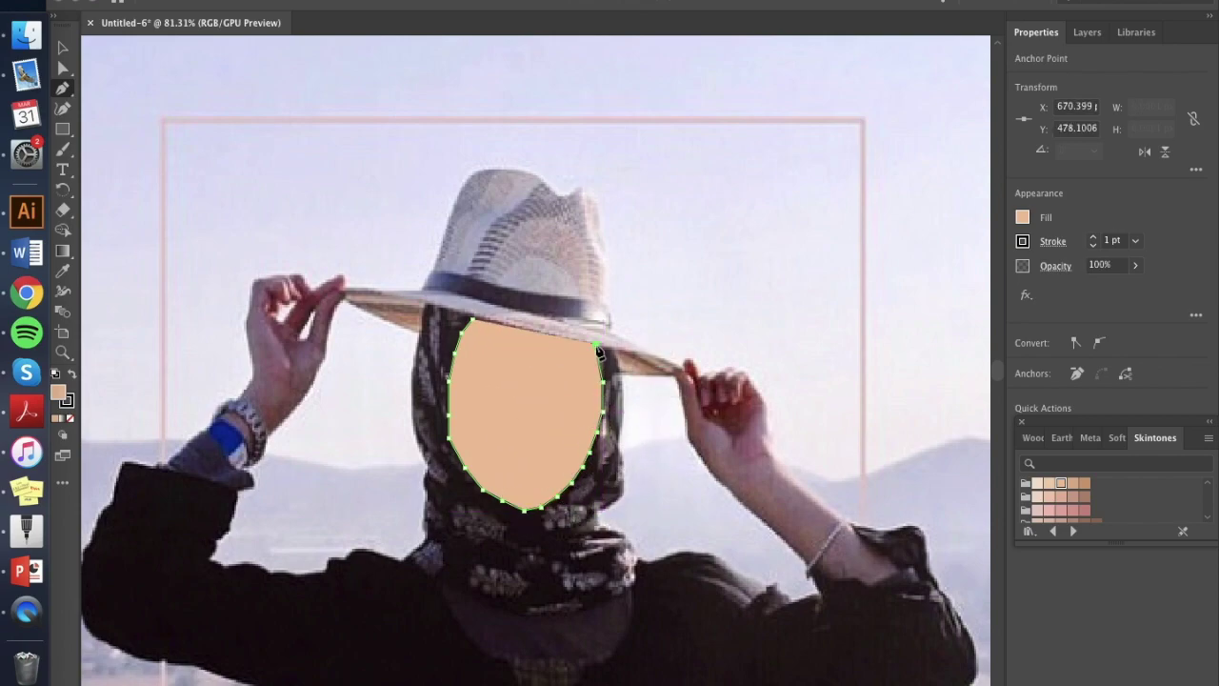
{"action": "left_click", "coordinate": [675, 373]}
{"action": "key", "text": "super+z"}
Step: Remove the stroke from the traced face shape
{"action": "key", "text": "v"}
{"action": "left_click", "coordinate": [489, 422]}
{"action": "left_click", "coordinate": [1022, 242]}
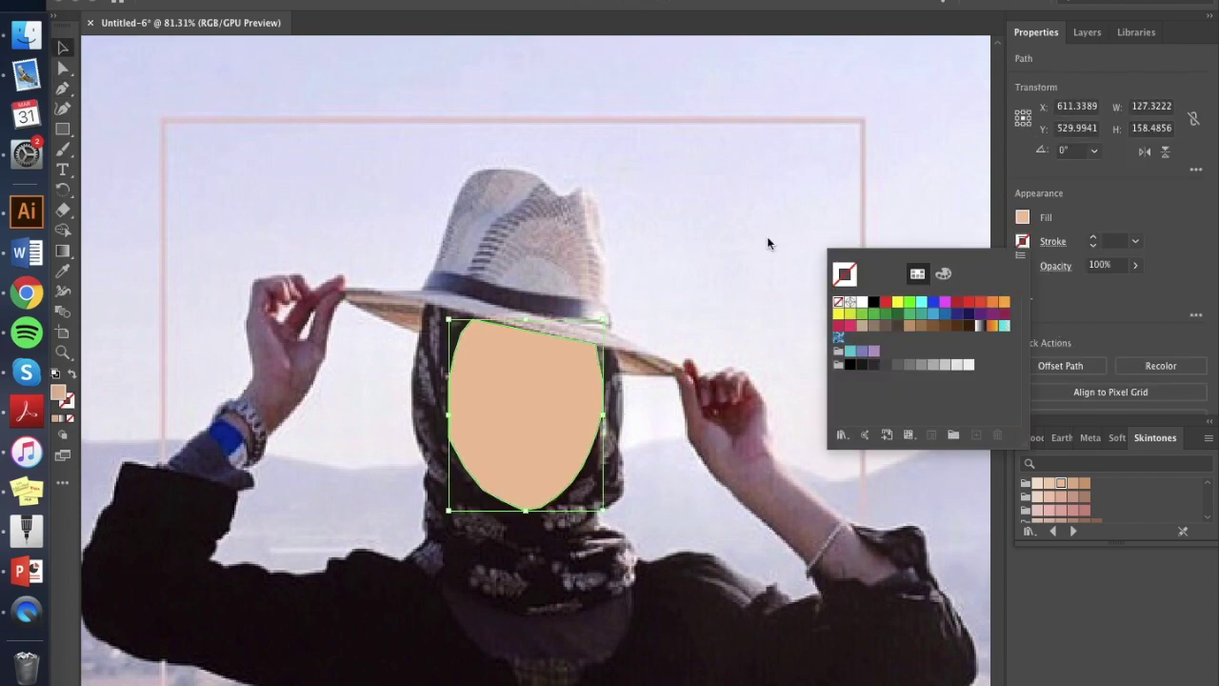
{"action": "left_click", "coordinate": [290, 205]}
Step: Discard the stray anchor point near the right-hand thumb and make Layer 3 the active layer
{"action": "left_click", "coordinate": [676, 374]}
{"action": "key", "text": "super+z"}
{"action": "left_click", "coordinate": [1086, 32]}
{"action": "left_click", "coordinate": [1107, 58]}
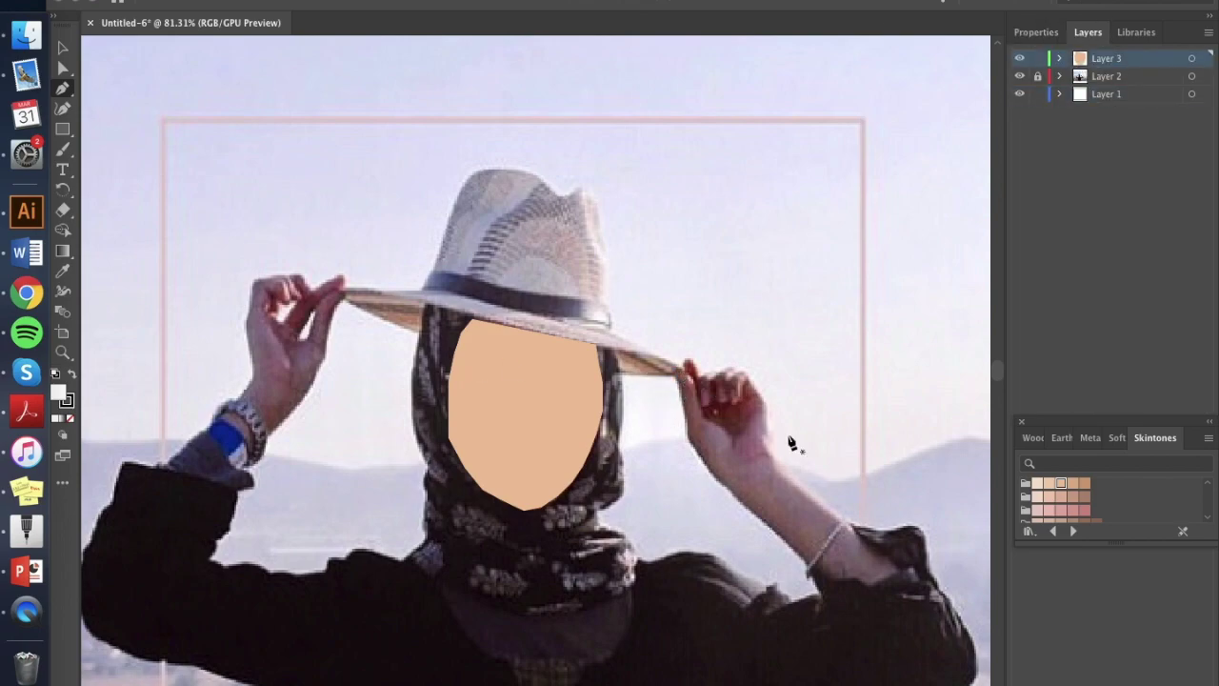
Step: Set the stroke to none and delete the stroked starting points at the right-hand thumb
{"action": "scroll", "coordinate": [678, 391], "scroll_direction": "up", "scroll_amount": 3}
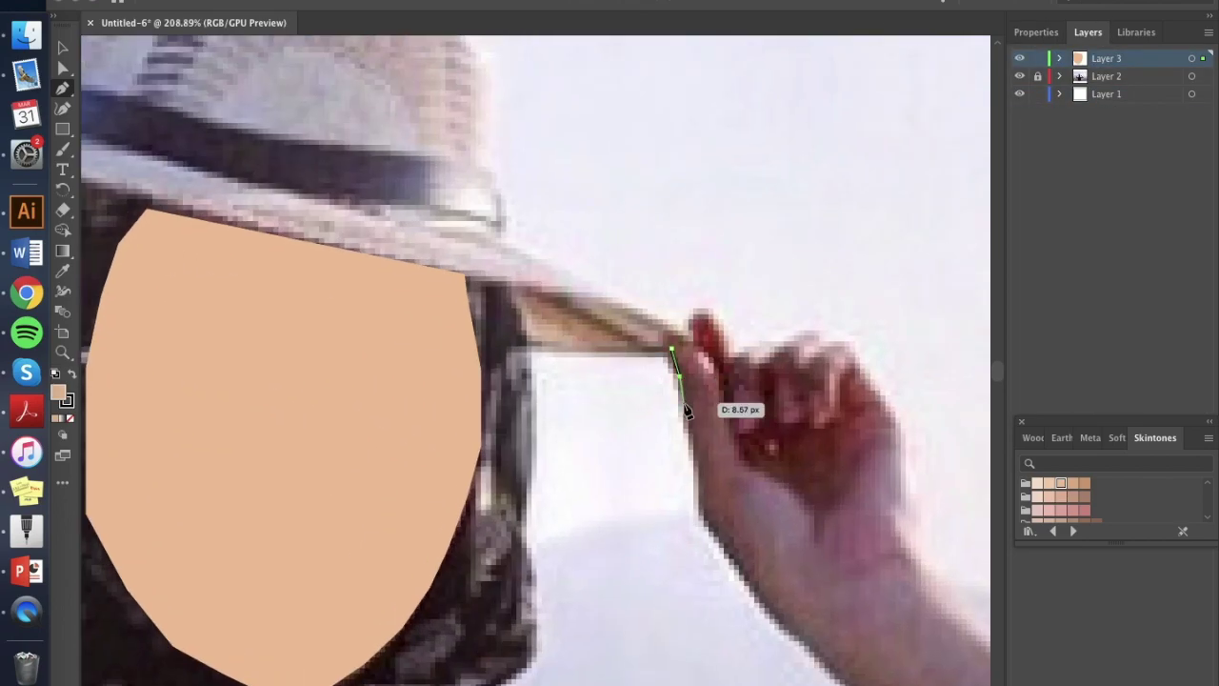
{"action": "left_click", "coordinate": [1036, 33]}
{"action": "left_click", "coordinate": [1023, 243]}
{"action": "left_click", "coordinate": [839, 301]}
{"action": "left_click", "coordinate": [673, 361]}
{"action": "key", "text": "Delete"}
Step: Trace the hand on the photo's right side from the hat brim along the thumb and down the forearm's lower edge
{"action": "left_click_drag", "start_coordinate": [667, 340], "coordinate": [672, 365]}
{"action": "left_click_drag", "start_coordinate": [694, 412], "coordinate": [699, 504]}
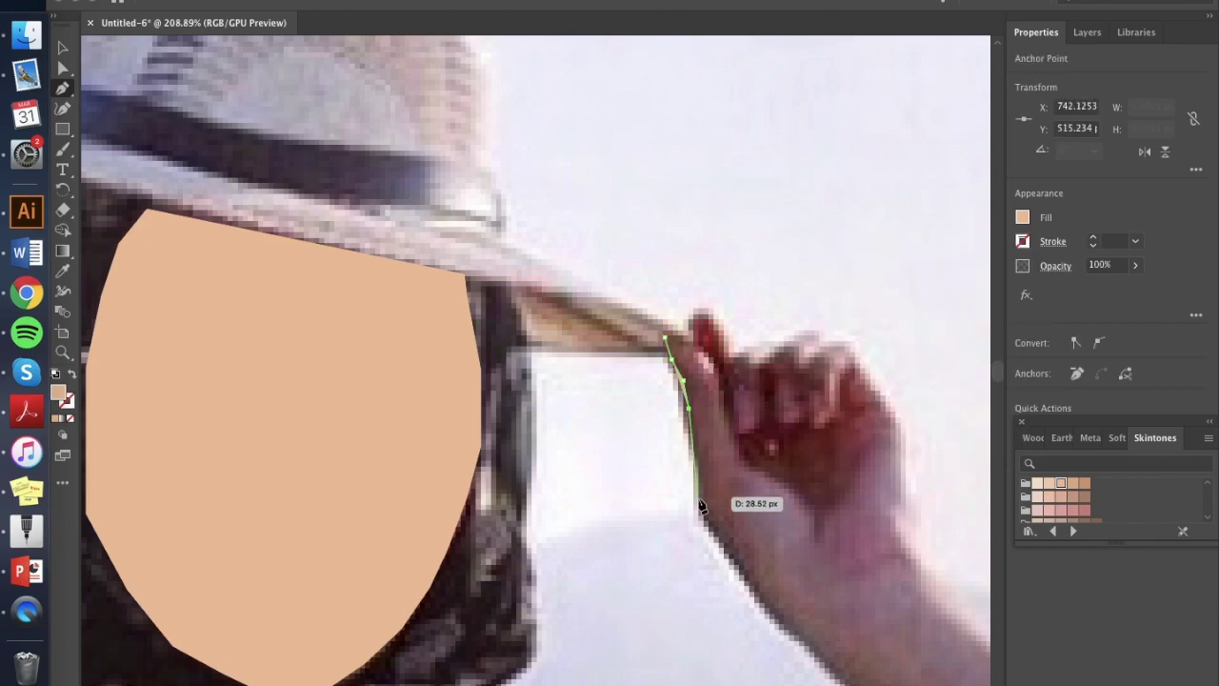
{"action": "left_click", "coordinate": [698, 461]}
{"action": "left_click", "coordinate": [698, 518]}
{"action": "scroll", "coordinate": [698, 517], "scroll_direction": "down", "scroll_amount": 5}
{"action": "left_click", "coordinate": [687, 387]}
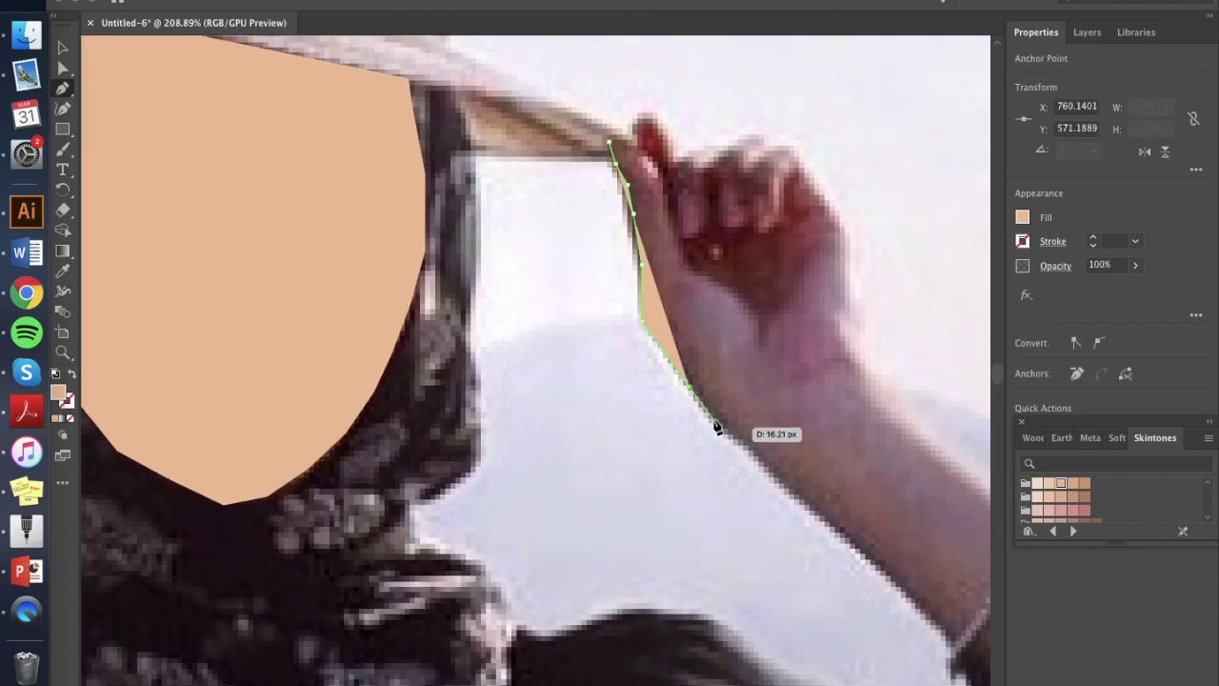
{"action": "left_click_drag", "start_coordinate": [735, 448], "coordinate": [811, 506]}
Step: Extend the right-hand arm outline to the sleeve and along the cuff's opening to its far corner
{"action": "scroll", "coordinate": [865, 552], "scroll_direction": "down", "scroll_amount": 5}
{"action": "scroll", "coordinate": [865, 553], "scroll_direction": "right", "scroll_amount": 3}
{"action": "left_click_drag", "start_coordinate": [824, 450], "coordinate": [847, 472]}
{"action": "left_click", "coordinate": [850, 464]}
{"action": "left_click", "coordinate": [872, 468]}
{"action": "left_click", "coordinate": [878, 485]}
{"action": "left_click", "coordinate": [895, 492]}
{"action": "scroll", "coordinate": [892, 492], "scroll_direction": "right", "scroll_amount": 5}
{"action": "left_click", "coordinate": [851, 470]}
{"action": "left_click", "coordinate": [875, 487]}
{"action": "left_click", "coordinate": [893, 483]}
{"action": "left_click", "coordinate": [904, 471]}
{"action": "scroll", "coordinate": [908, 472], "scroll_direction": "right", "scroll_amount": 5}
{"action": "scroll", "coordinate": [908, 471], "scroll_direction": "down", "scroll_amount": 2}
{"action": "left_click", "coordinate": [868, 434]}
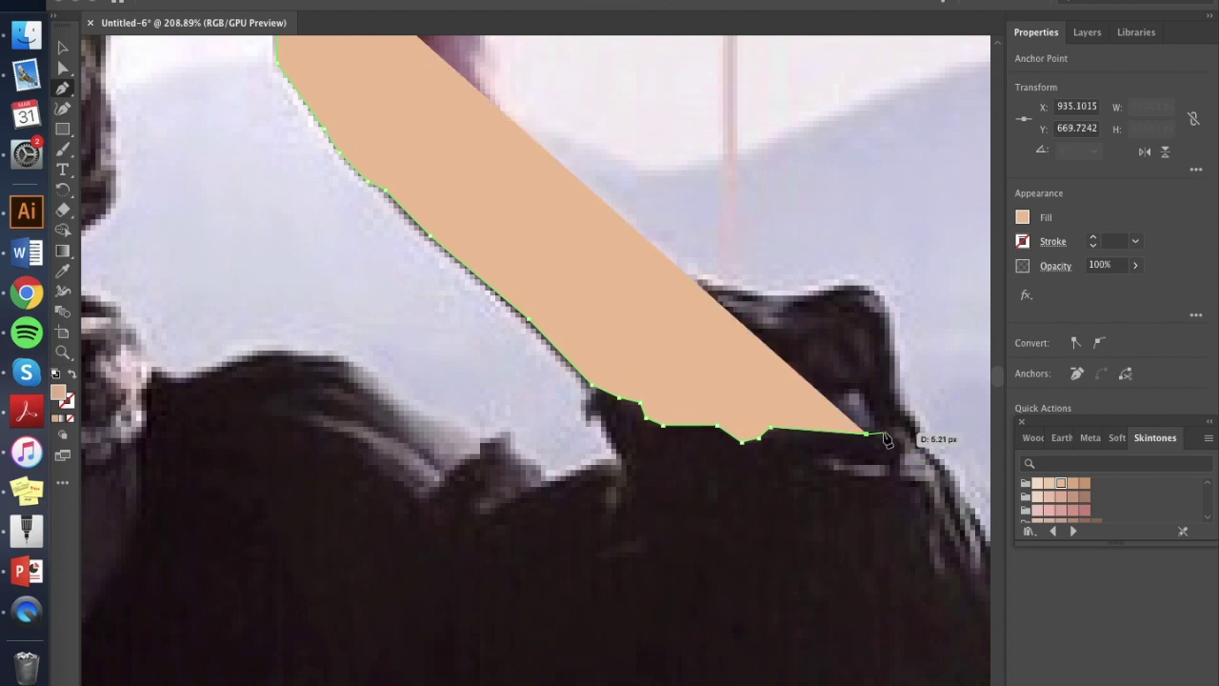
{"action": "left_click", "coordinate": [884, 429]}
{"action": "left_click", "coordinate": [860, 392]}
Step: Trace the upper edge of the forearm from the cuff back up toward the wrist
{"action": "left_click", "coordinate": [630, 225]}
{"action": "key", "text": "super+z"}
{"action": "left_click", "coordinate": [759, 329]}
{"action": "left_click", "coordinate": [682, 281]}
{"action": "left_click", "coordinate": [613, 219]}
{"action": "scroll", "coordinate": [614, 219], "scroll_direction": "up", "scroll_amount": 5}
{"action": "scroll", "coordinate": [613, 219], "scroll_direction": "left", "scroll_amount": 1}
{"action": "scroll", "coordinate": [533, 306], "scroll_direction": "up", "scroll_amount": 5}
{"action": "scroll", "coordinate": [533, 305], "scroll_direction": "left", "scroll_amount": 1}
Step: Trace the back of the right-hand hand, the knuckles and the raised fingertip, and close the arm shape
{"action": "left_click", "coordinate": [545, 435]}
{"action": "left_click", "coordinate": [545, 414]}
{"action": "left_click", "coordinate": [545, 374]}
{"action": "left_click_drag", "start_coordinate": [480, 242], "coordinate": [415, 252]}
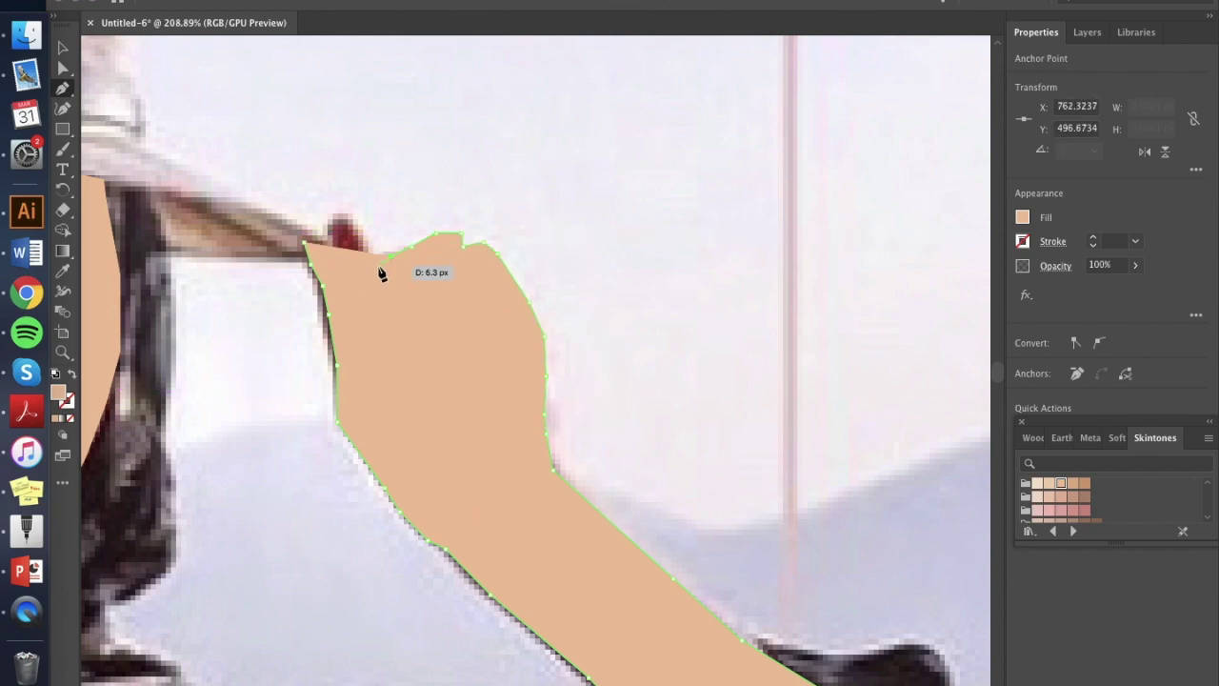
{"action": "left_click", "coordinate": [369, 232]}
{"action": "left_click", "coordinate": [356, 216]}
{"action": "left_click", "coordinate": [340, 210]}
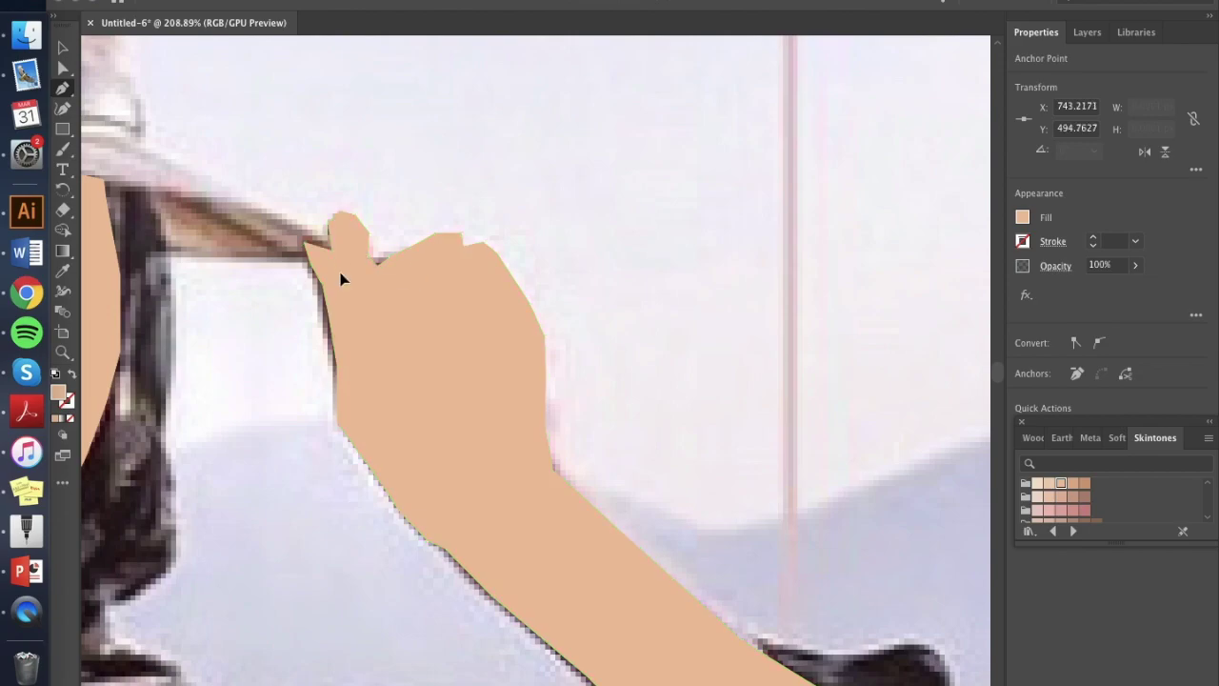
{"action": "left_click", "coordinate": [305, 243]}
Step: Start the outline of the hand on the photo's left side around the gap between thumb and index finger
{"action": "scroll", "coordinate": [417, 409], "scroll_direction": "down", "scroll_amount": 5}
{"action": "scroll", "coordinate": [479, 307], "scroll_direction": "left", "scroll_amount": 5}
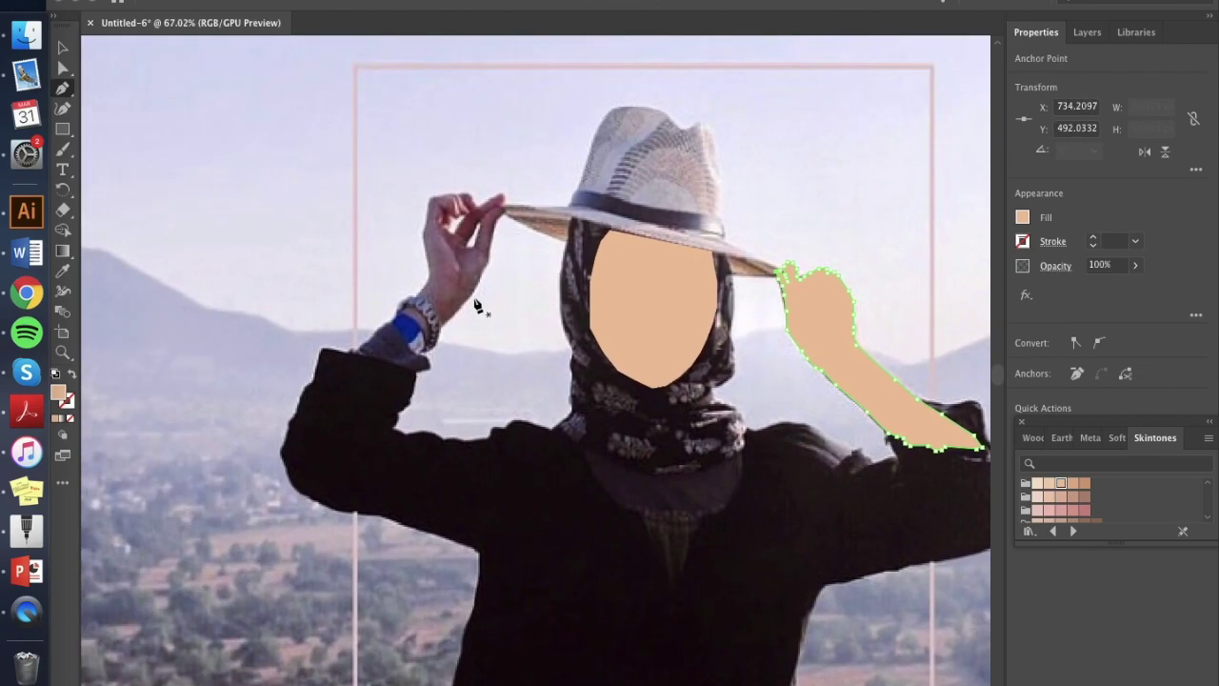
{"action": "scroll", "coordinate": [482, 308], "scroll_direction": "up", "scroll_amount": 5}
{"action": "left_click", "coordinate": [555, 306]}
{"action": "left_click_drag", "start_coordinate": [557, 310], "coordinate": [525, 336]}
{"action": "left_click", "coordinate": [501, 392]}
{"action": "left_click", "coordinate": [488, 392]}
{"action": "left_click", "coordinate": [491, 374]}
{"action": "left_click", "coordinate": [504, 348]}
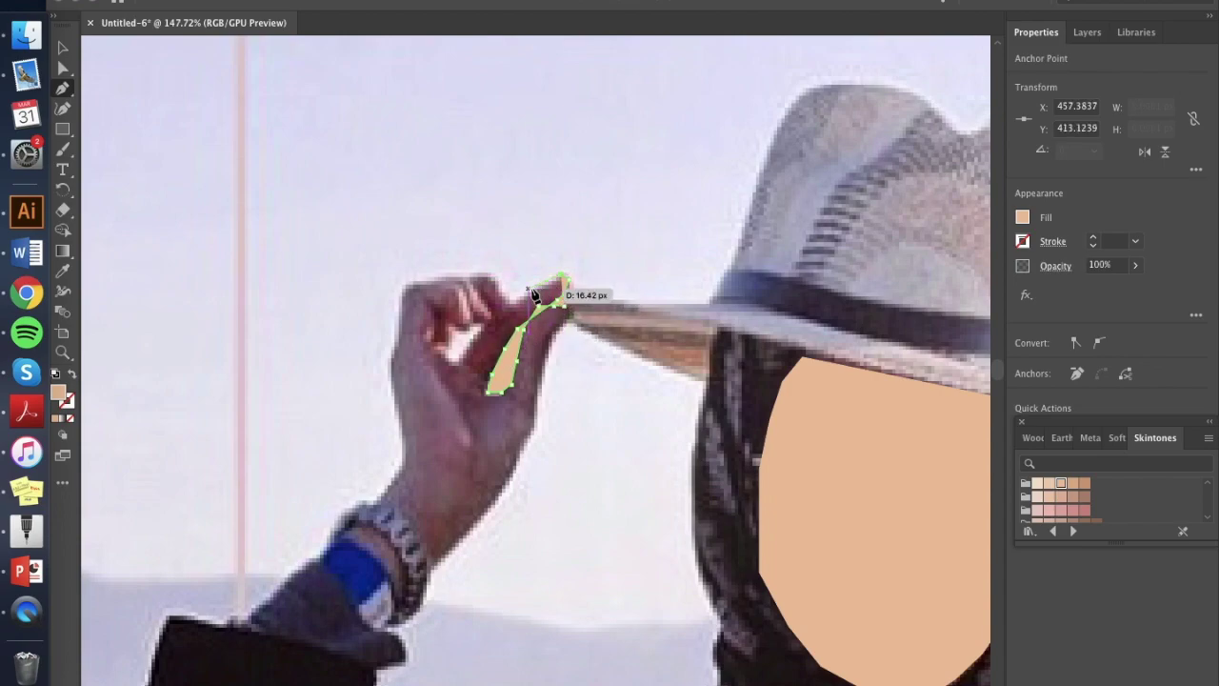
Step: Continue the left-hand outline over the knuckles and down the outer edge to the bracelet
{"action": "left_click", "coordinate": [401, 287]}
{"action": "left_click", "coordinate": [398, 323]}
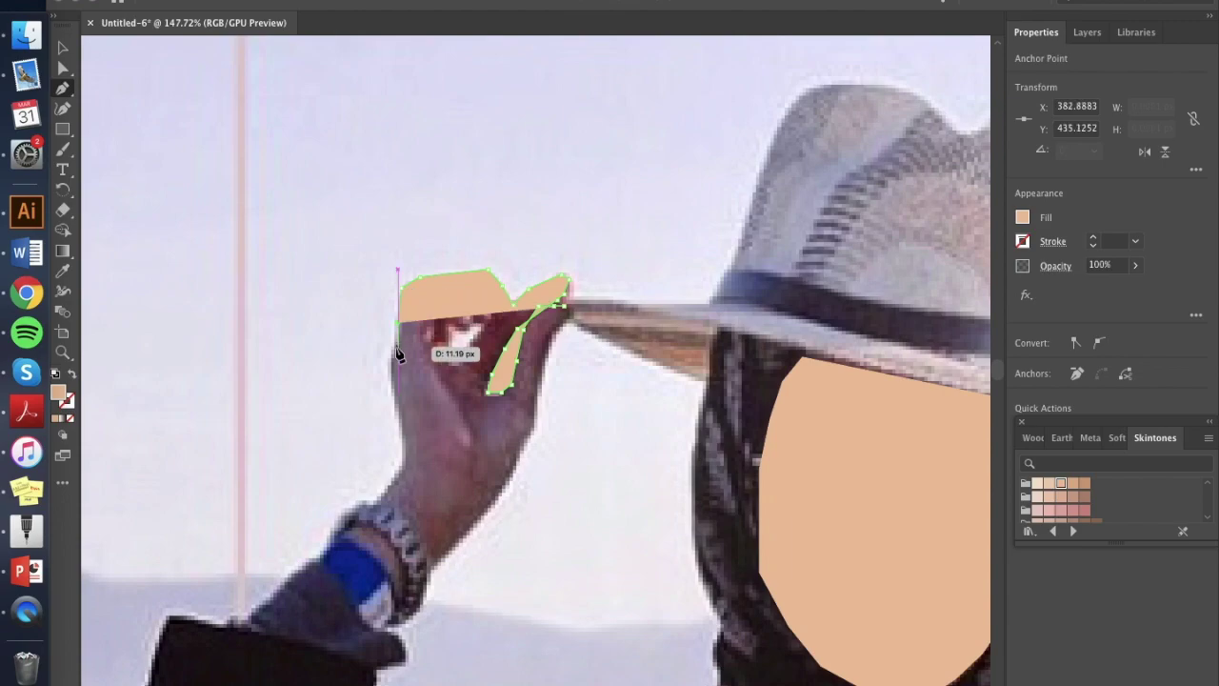
{"action": "left_click", "coordinate": [390, 361]}
{"action": "left_click", "coordinate": [393, 384]}
{"action": "left_click", "coordinate": [401, 415]}
{"action": "left_click", "coordinate": [405, 444]}
{"action": "left_click", "coordinate": [403, 464]}
{"action": "left_click", "coordinate": [388, 487]}
{"action": "left_click", "coordinate": [378, 500]}
Step: Trace the left wrist's edge along the bracelet to its lower side
{"action": "left_click", "coordinate": [399, 505]}
{"action": "left_click", "coordinate": [414, 520]}
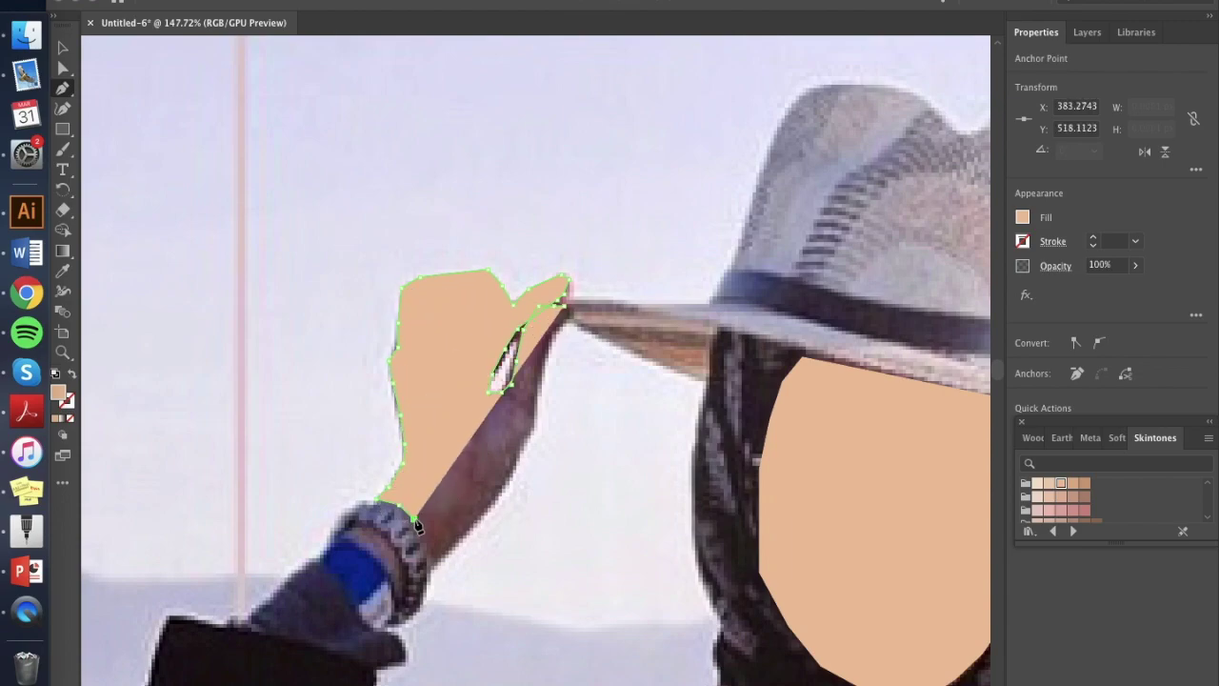
{"action": "left_click", "coordinate": [423, 542]}
{"action": "left_click", "coordinate": [430, 568]}
{"action": "left_click", "coordinate": [429, 577]}
Step: Trace the inner edge of the left hand from the wrist up to the thumb tip and close the shape
{"action": "left_click", "coordinate": [483, 520]}
{"action": "left_click", "coordinate": [516, 479]}
{"action": "left_click", "coordinate": [530, 440]}
{"action": "left_click", "coordinate": [539, 423]}
{"action": "left_click", "coordinate": [537, 382]}
{"action": "key", "text": "super+z"}
{"action": "left_click", "coordinate": [546, 380]}
{"action": "left_click_drag", "start_coordinate": [567, 319], "coordinate": [571, 325]}
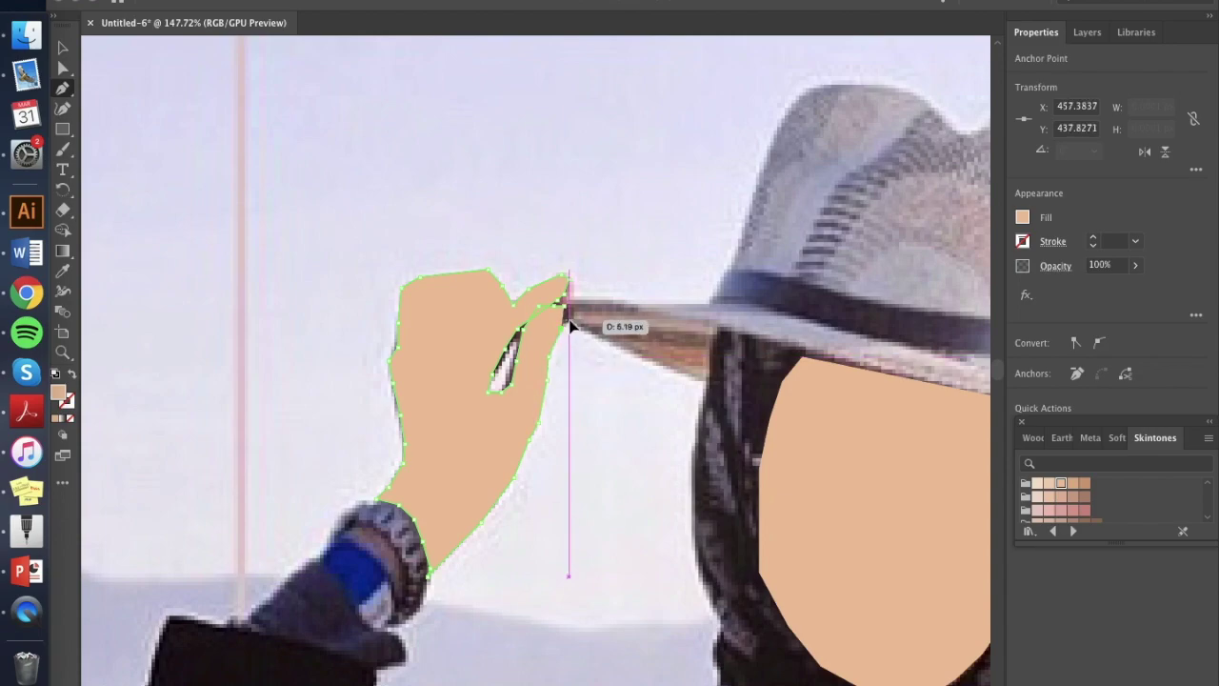
{"action": "left_click", "coordinate": [566, 307]}
Step: Switch to the Metal swatches and set the fill to a medium grey with the background rectangle selected
{"action": "scroll", "coordinate": [486, 416], "scroll_direction": "down", "scroll_amount": 6}
{"action": "scroll", "coordinate": [457, 458], "scroll_direction": "up", "scroll_amount": 5}
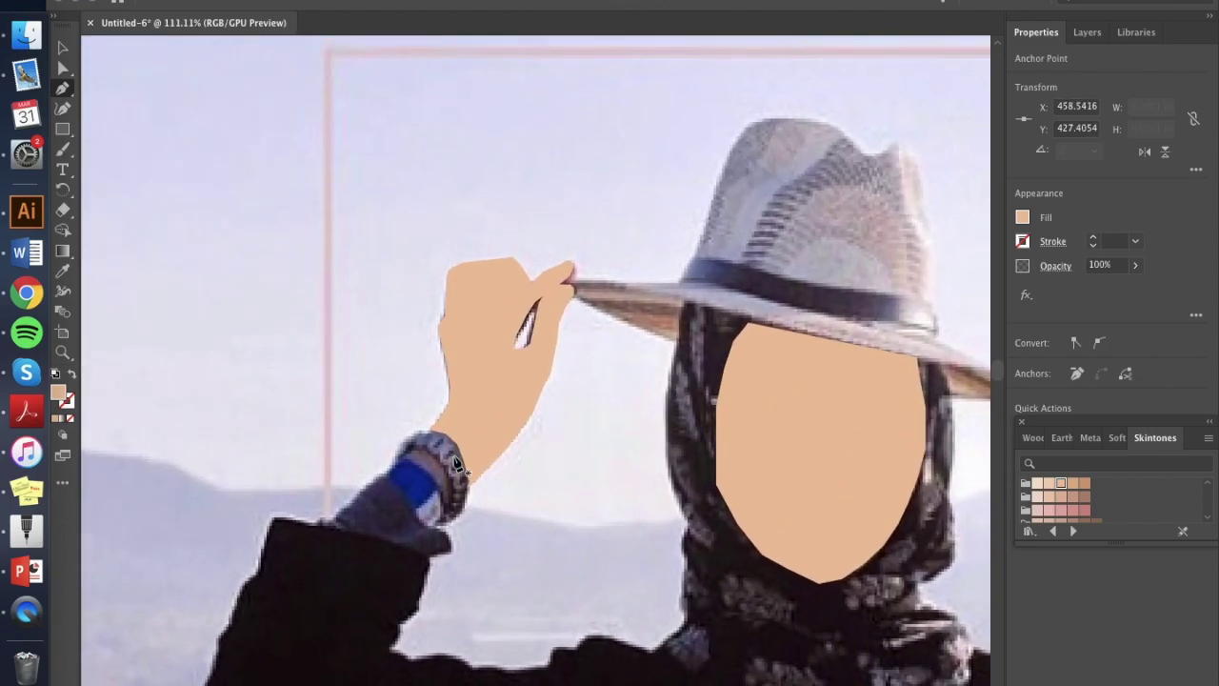
{"action": "scroll", "coordinate": [455, 461], "scroll_direction": "down", "scroll_amount": 5}
{"action": "left_click", "coordinate": [1090, 438]}
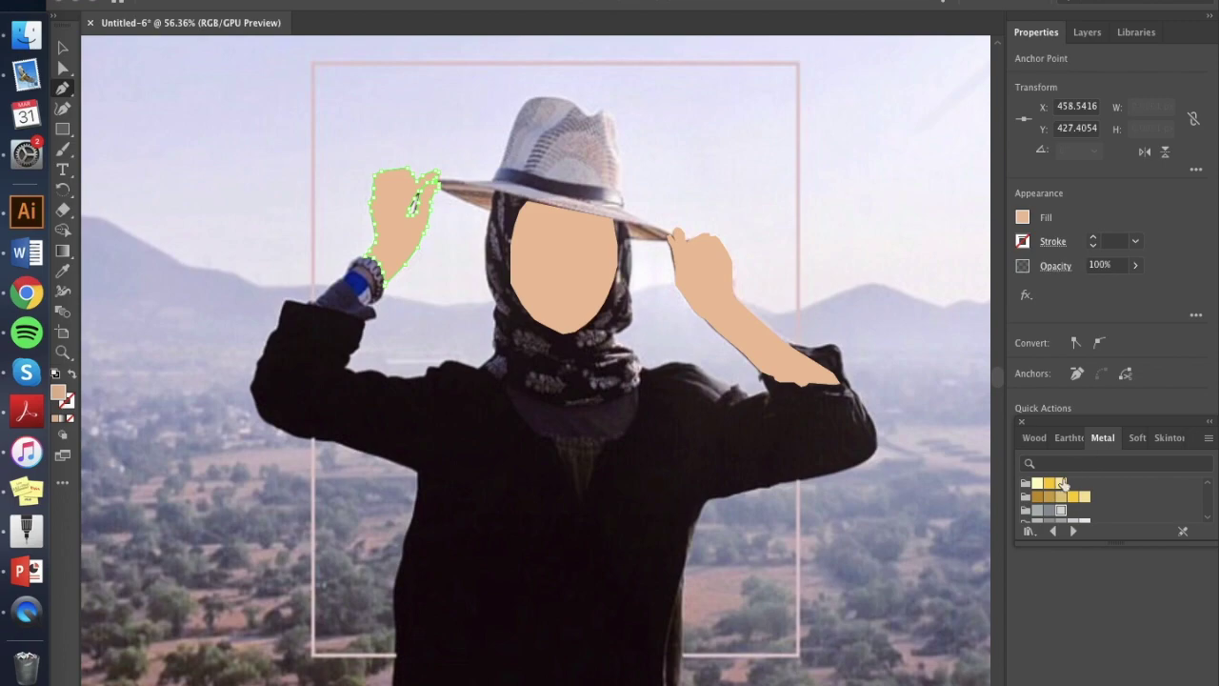
{"action": "left_click", "coordinate": [1064, 493]}
{"action": "key", "text": "super+z"}
{"action": "left_click", "coordinate": [174, 179]}
{"action": "left_click", "coordinate": [1060, 492]}
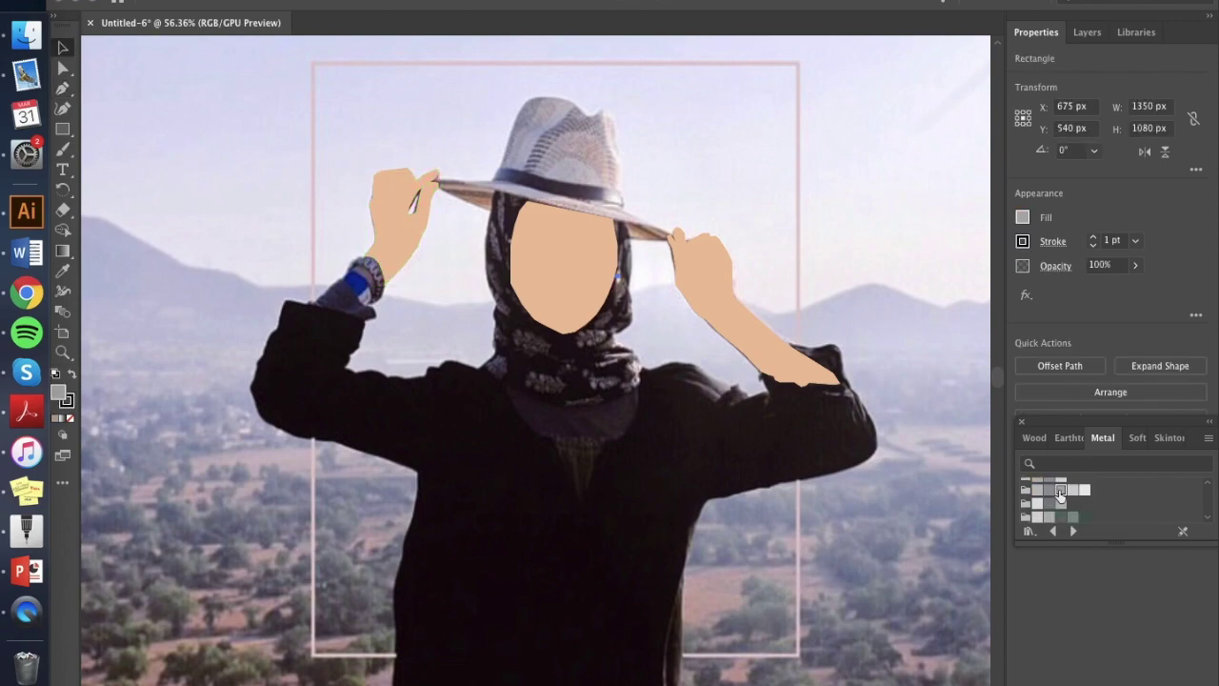
Step: Make Layer 3 active and trace the bracelet's inner edge from its upper end down around its lower tip with the Pen tool
{"action": "left_click", "coordinate": [63, 89]}
{"action": "scroll", "coordinate": [370, 276], "scroll_direction": "up", "scroll_amount": 5}
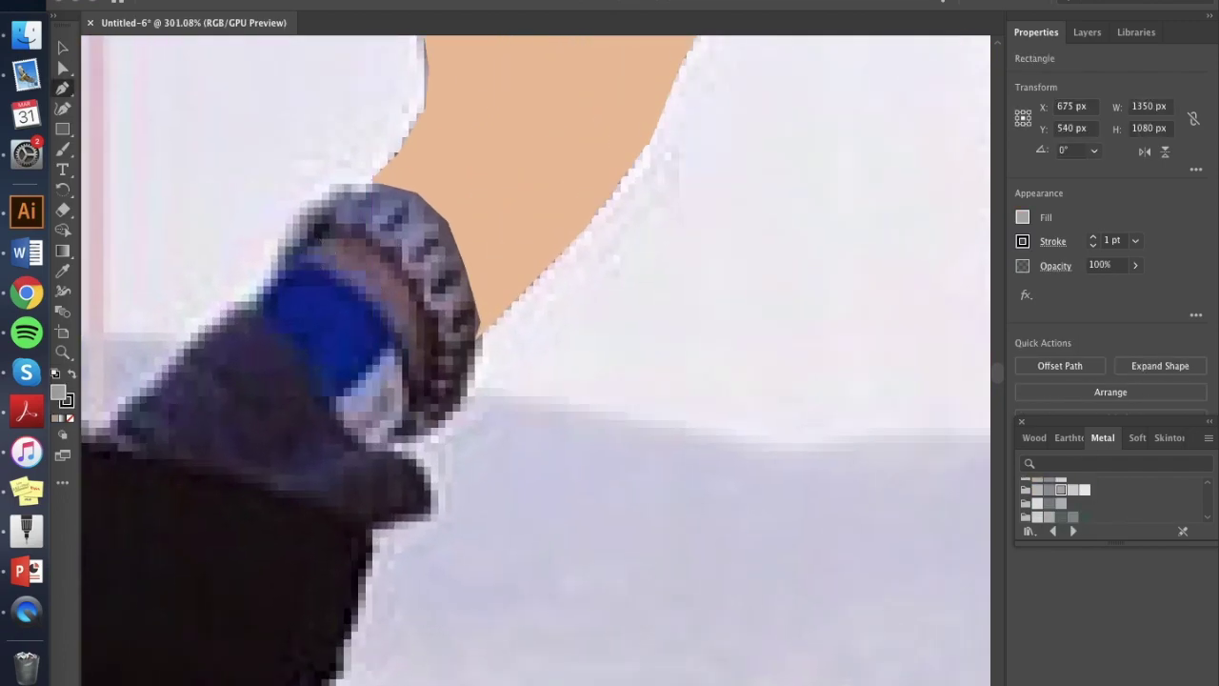
{"action": "left_click", "coordinate": [1087, 32]}
{"action": "left_click", "coordinate": [1110, 60]}
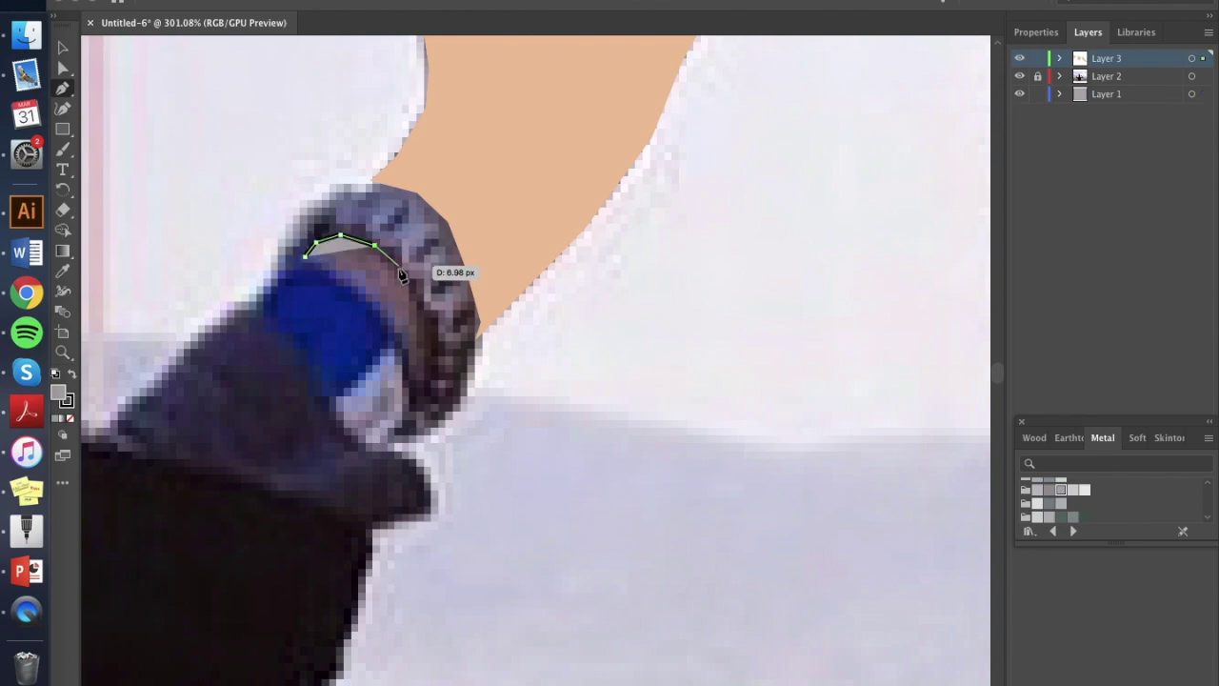
{"action": "left_click", "coordinate": [400, 269]}
{"action": "left_click", "coordinate": [431, 321]}
{"action": "left_click", "coordinate": [437, 371]}
{"action": "left_click", "coordinate": [422, 408]}
{"action": "left_click", "coordinate": [406, 421]}
{"action": "left_click", "coordinate": [403, 430]}
{"action": "left_click", "coordinate": [427, 432]}
{"action": "left_click", "coordinate": [459, 401]}
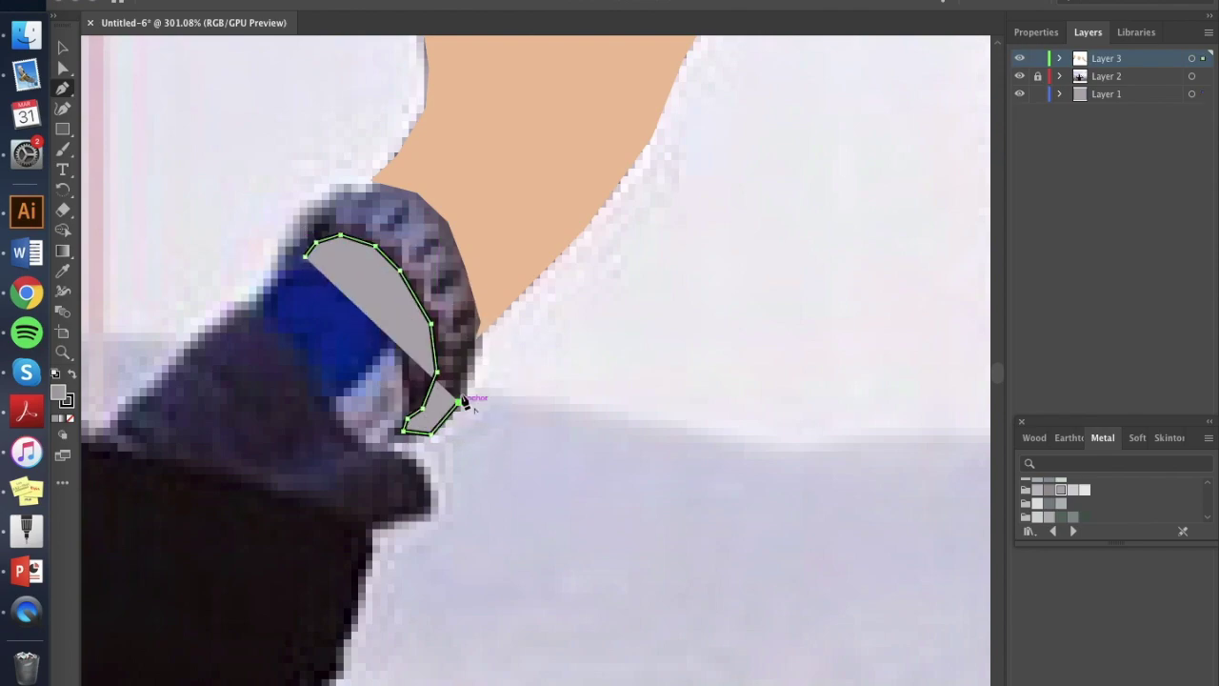
Step: Trace the bracelet's outer edge up along the wrist and back to the starting point to close the shape
{"action": "left_click", "coordinate": [473, 370]}
{"action": "left_click", "coordinate": [479, 329]}
{"action": "left_click", "coordinate": [472, 293]}
{"action": "left_click", "coordinate": [462, 256]}
{"action": "left_click", "coordinate": [447, 222]}
{"action": "left_click", "coordinate": [423, 197]}
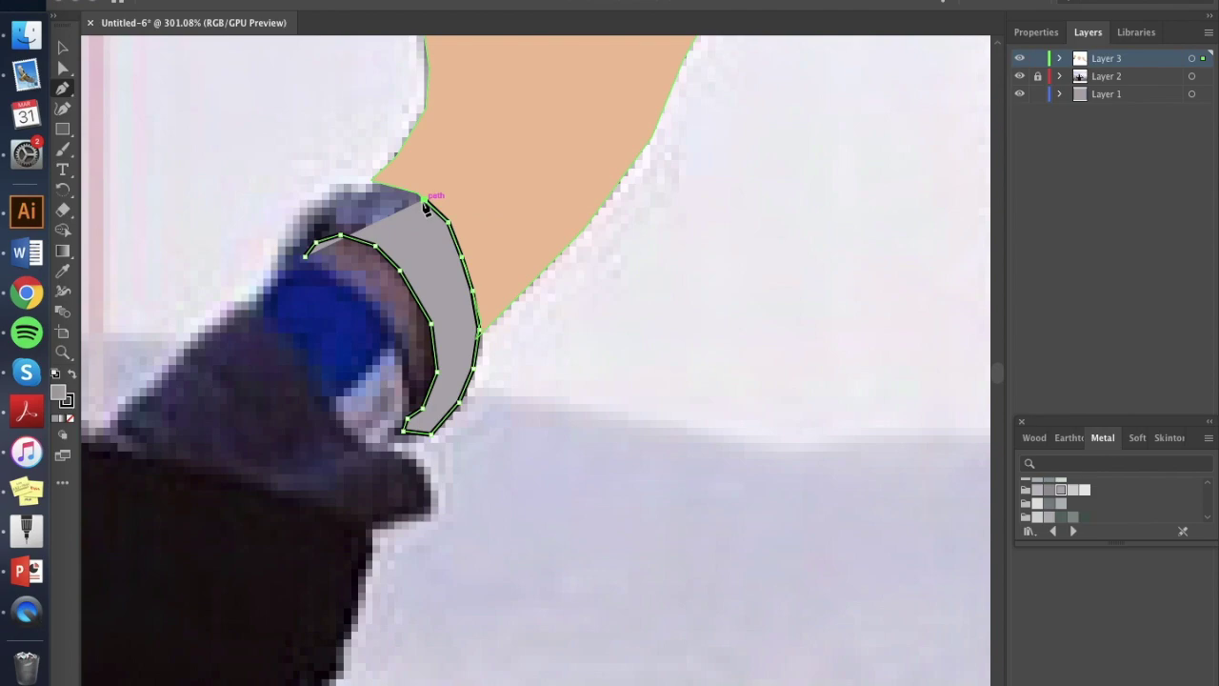
{"action": "left_click", "coordinate": [376, 176]}
{"action": "left_click", "coordinate": [355, 177]}
{"action": "left_click", "coordinate": [318, 202]}
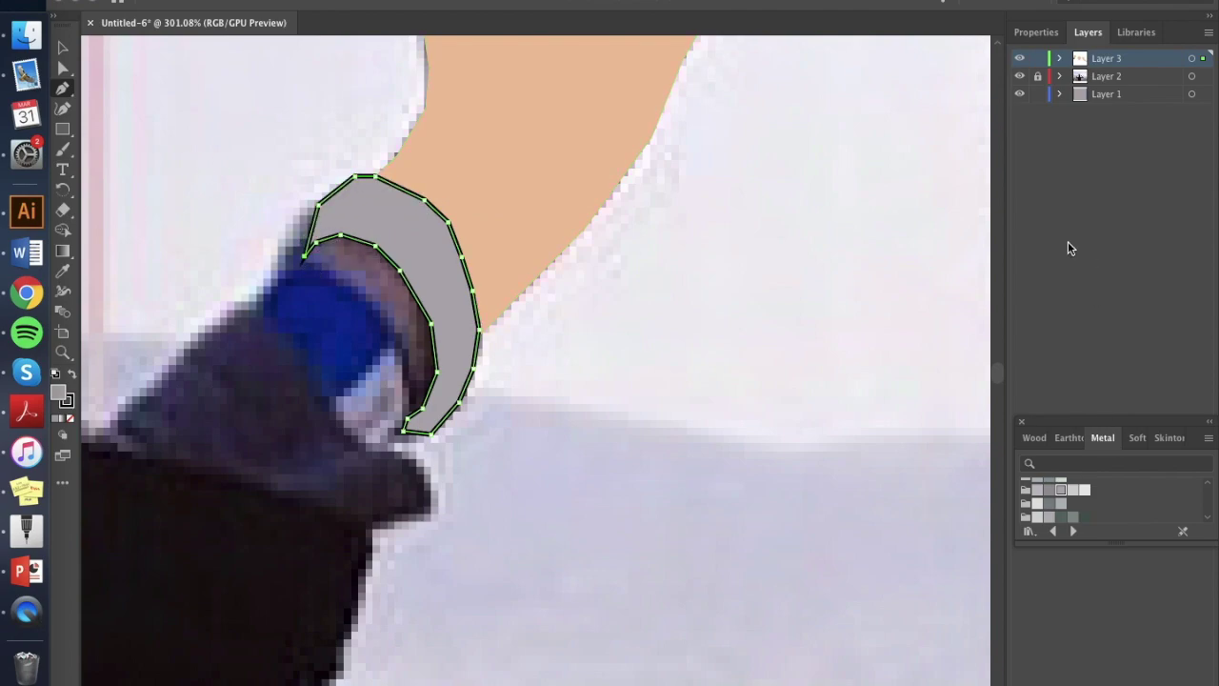
Step: Remove the stroke from the bracelet shape
{"action": "left_click", "coordinate": [1037, 32]}
{"action": "left_click", "coordinate": [1023, 241]}
{"action": "left_click", "coordinate": [837, 305]}
{"action": "left_click", "coordinate": [304, 396]}
{"action": "scroll", "coordinate": [304, 396], "scroll_direction": "down", "scroll_amount": 5}
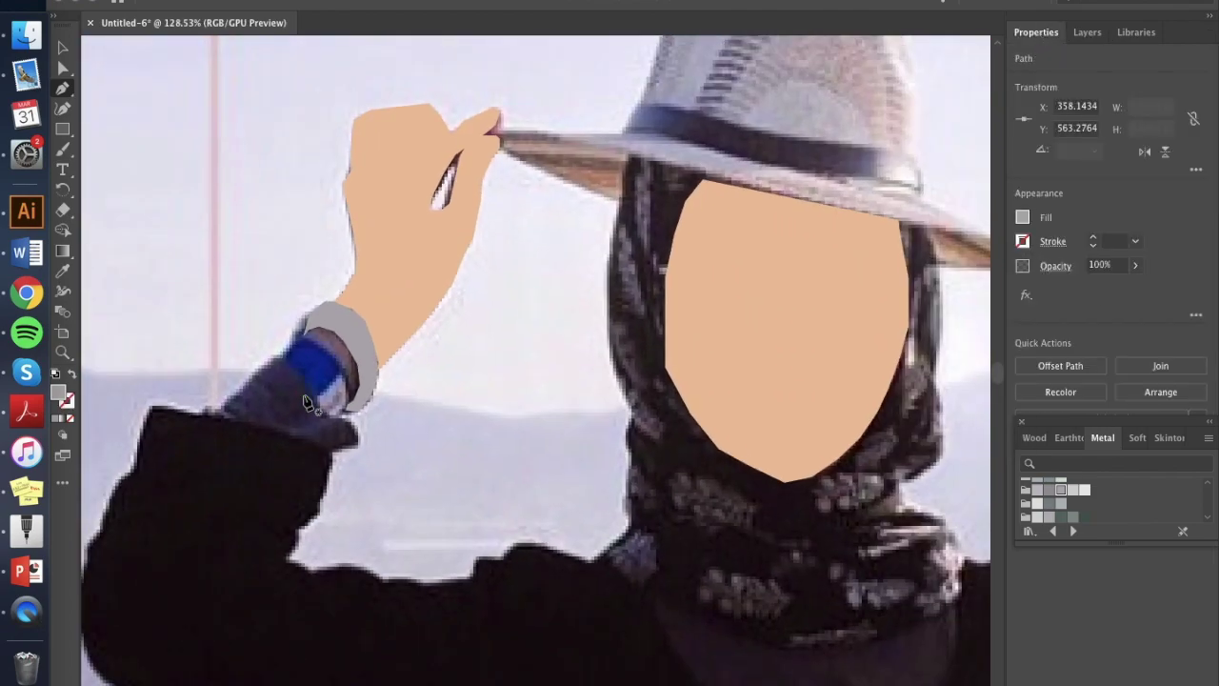
{"action": "scroll", "coordinate": [304, 396], "scroll_direction": "up", "scroll_amount": 4}
{"action": "key", "text": "super+z"}
{"action": "scroll", "coordinate": [1082, 512], "scroll_direction": "up", "scroll_amount": 4}
Step: Choose a dark grey fill from the Metal swatches and trace the shirt cuff between the bracelet and the black sleeve
{"action": "left_click", "coordinate": [1067, 438]}
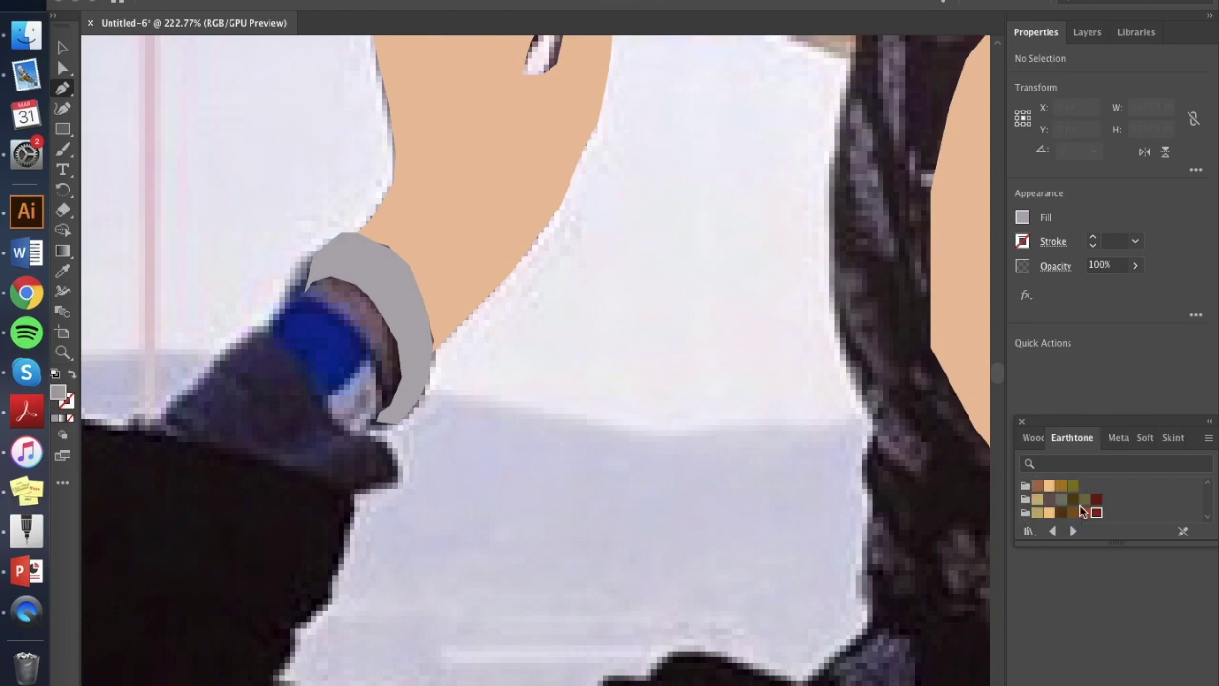
{"action": "left_click", "coordinate": [1074, 530]}
{"action": "left_click", "coordinate": [1037, 513]}
{"action": "scroll", "coordinate": [793, 530], "scroll_direction": "down", "scroll_amount": 4}
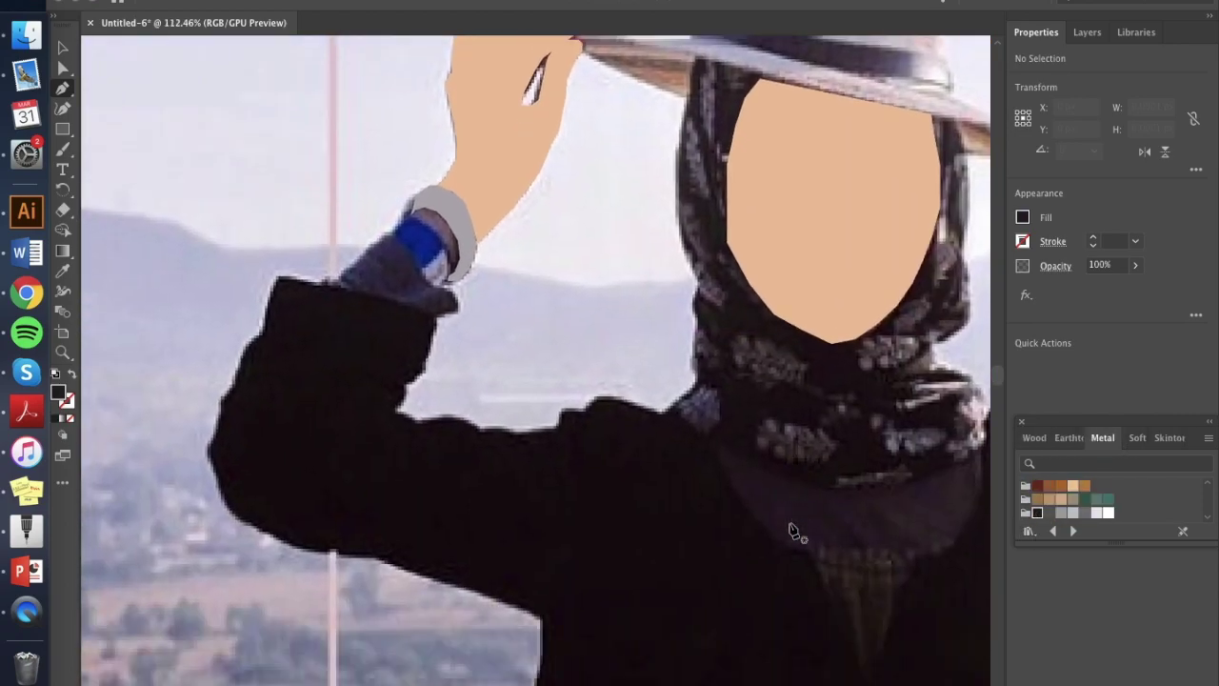
{"action": "left_click", "coordinate": [330, 284]}
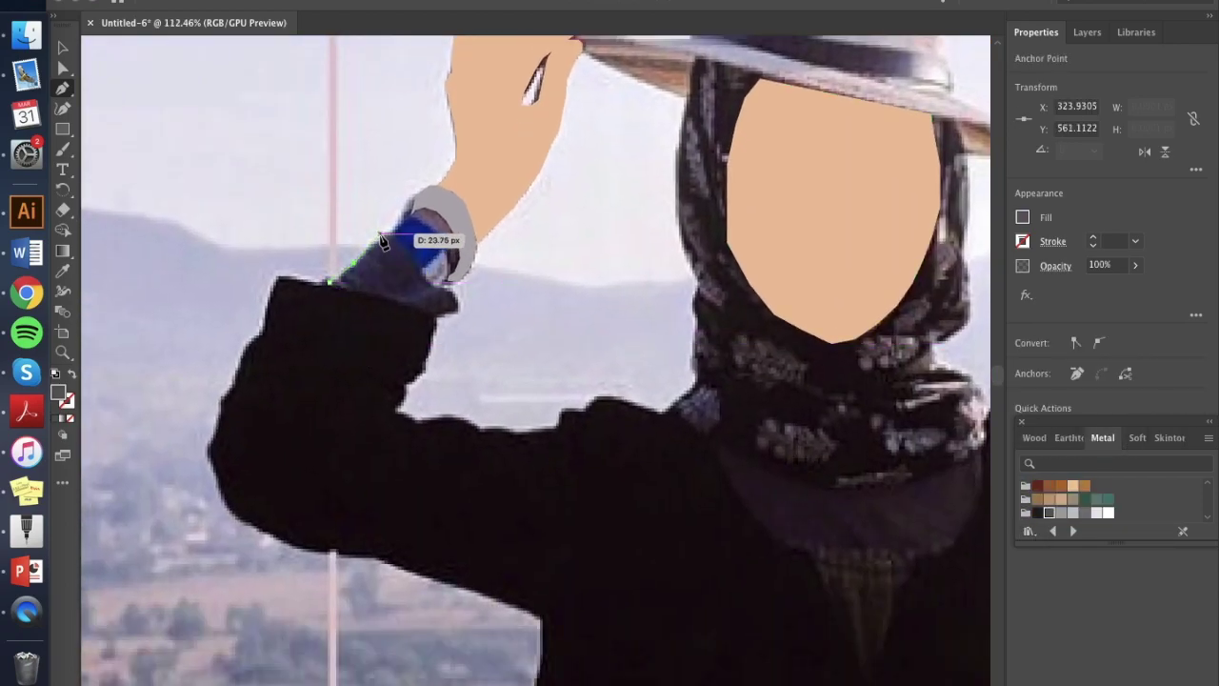
{"action": "left_click", "coordinate": [399, 233]}
{"action": "left_click", "coordinate": [430, 283]}
{"action": "left_click", "coordinate": [438, 320]}
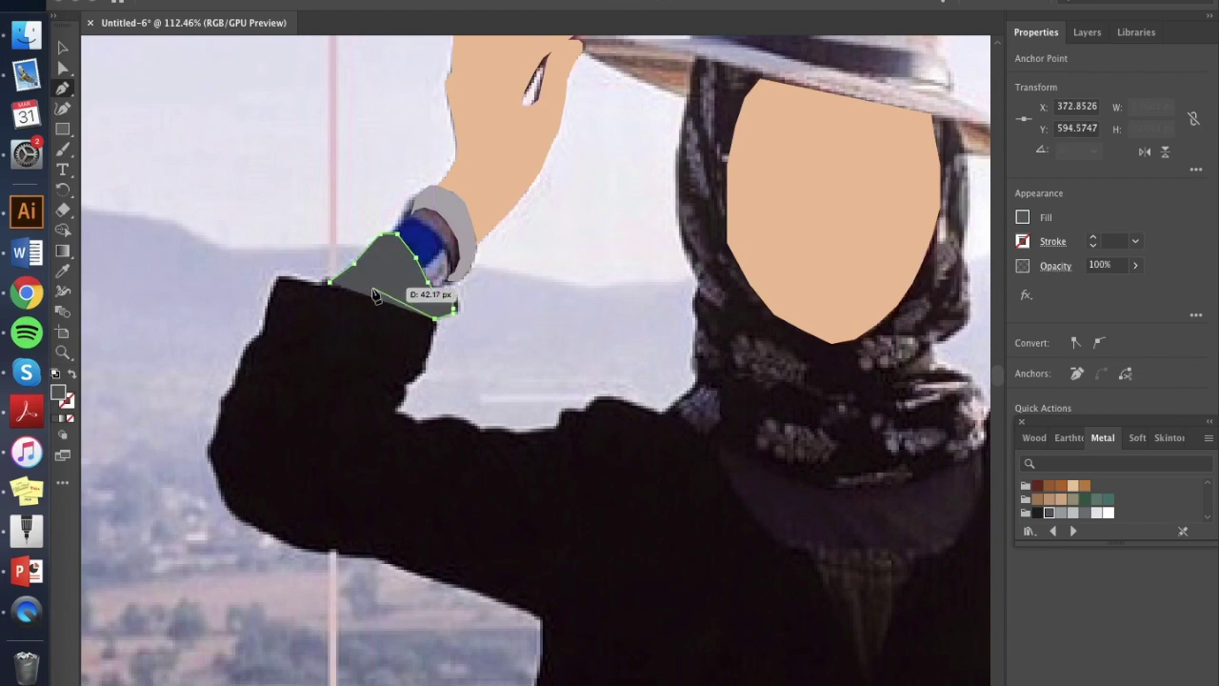
Step: Trace the lower curve of the grey collar beneath the scarf, from its left end towards the right shoulder
{"action": "scroll", "coordinate": [324, 457], "scroll_direction": "right", "scroll_amount": 5}
{"action": "scroll", "coordinate": [485, 486], "scroll_direction": "up", "scroll_amount": 4}
{"action": "left_click", "coordinate": [331, 314]}
{"action": "left_click", "coordinate": [338, 343]}
{"action": "left_click", "coordinate": [362, 388]}
{"action": "left_click", "coordinate": [395, 430]}
{"action": "left_click", "coordinate": [439, 466]}
{"action": "left_click", "coordinate": [473, 473]}
{"action": "left_click", "coordinate": [547, 482]}
{"action": "left_click", "coordinate": [605, 484]}
{"action": "left_click", "coordinate": [644, 479]}
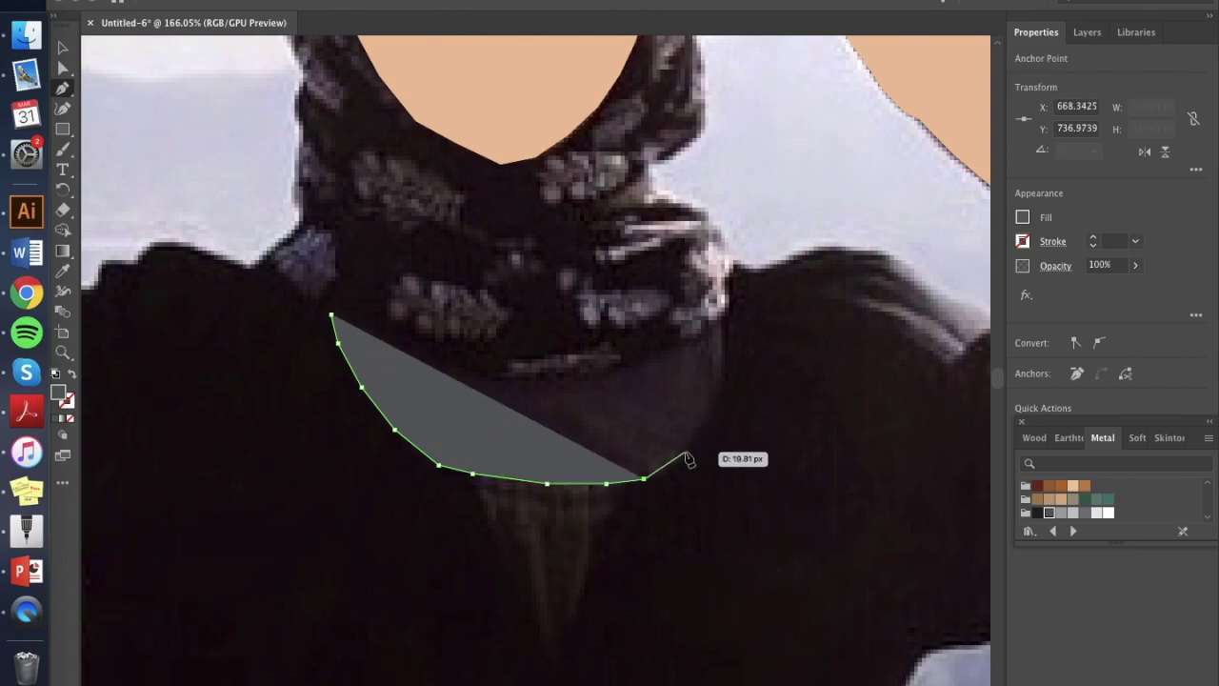
Step: Continue the collar up its right side and back along the scarf's lower edge to close the shape
{"action": "left_click", "coordinate": [684, 452]}
{"action": "left_click", "coordinate": [709, 420]}
{"action": "left_click", "coordinate": [721, 372]}
{"action": "left_click", "coordinate": [721, 324]}
{"action": "left_click", "coordinate": [720, 312]}
{"action": "left_click", "coordinate": [670, 341]}
{"action": "left_click", "coordinate": [629, 364]}
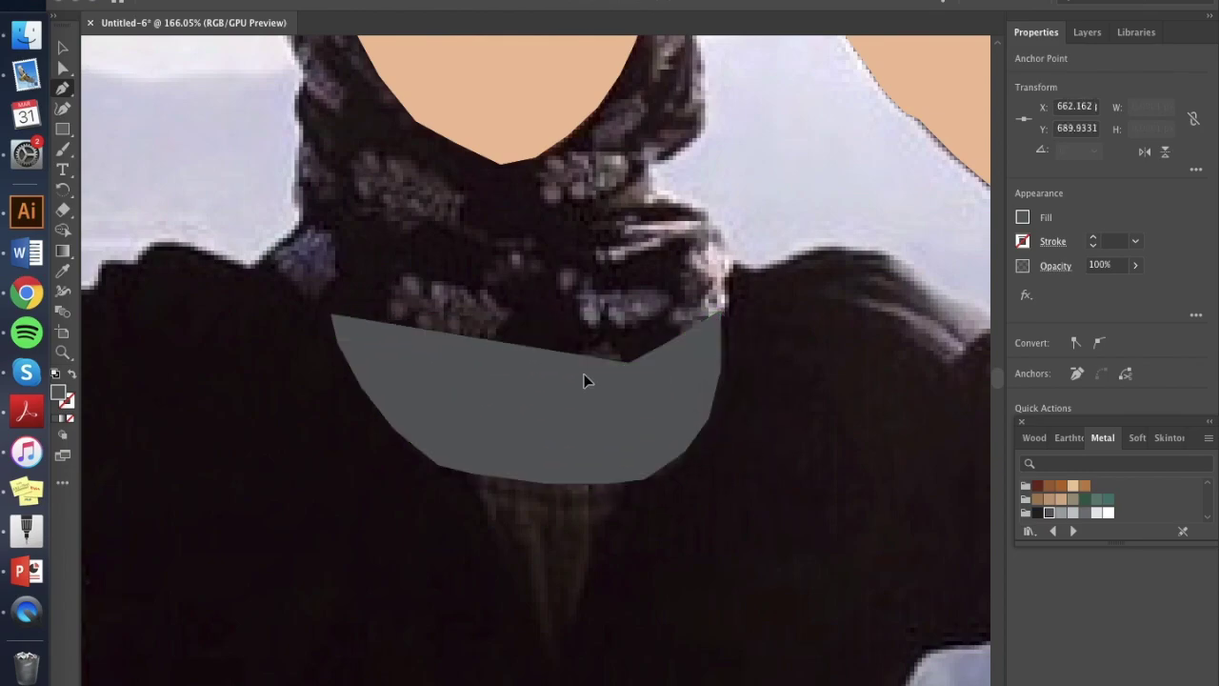
{"action": "left_click", "coordinate": [583, 373]}
{"action": "left_click", "coordinate": [514, 372]}
{"action": "left_click", "coordinate": [440, 366]}
{"action": "left_click", "coordinate": [386, 352]}
{"action": "left_click", "coordinate": [346, 326]}
{"action": "left_click", "coordinate": [332, 316]}
{"action": "scroll", "coordinate": [616, 344], "scroll_direction": "down", "scroll_amount": 3}
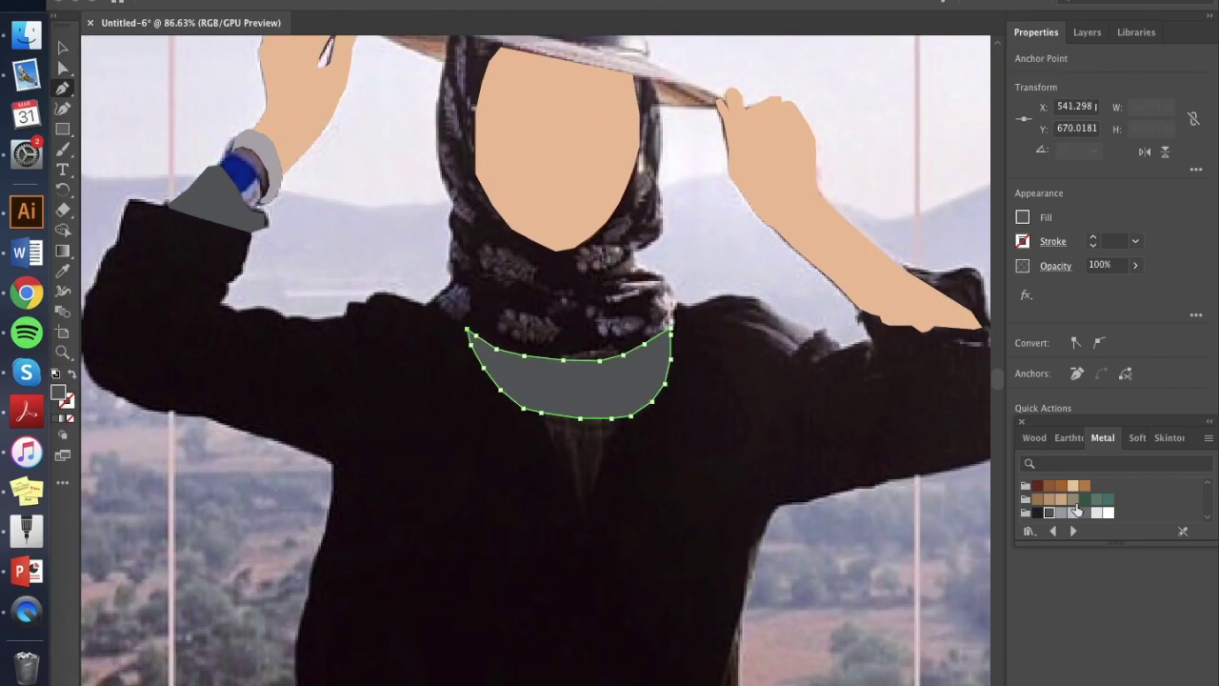
Step: Set the fill to the dark green Metal swatch with nothing selected and return to the Pen tool
{"action": "scroll", "coordinate": [1074, 503], "scroll_direction": "down", "scroll_amount": 2}
{"action": "scroll", "coordinate": [1072, 488], "scroll_direction": "up", "scroll_amount": 1}
{"action": "left_click", "coordinate": [1074, 500]}
{"action": "left_click", "coordinate": [1084, 501]}
{"action": "left_click", "coordinate": [63, 48]}
{"action": "left_click", "coordinate": [381, 228]}
{"action": "left_click", "coordinate": [62, 92]}
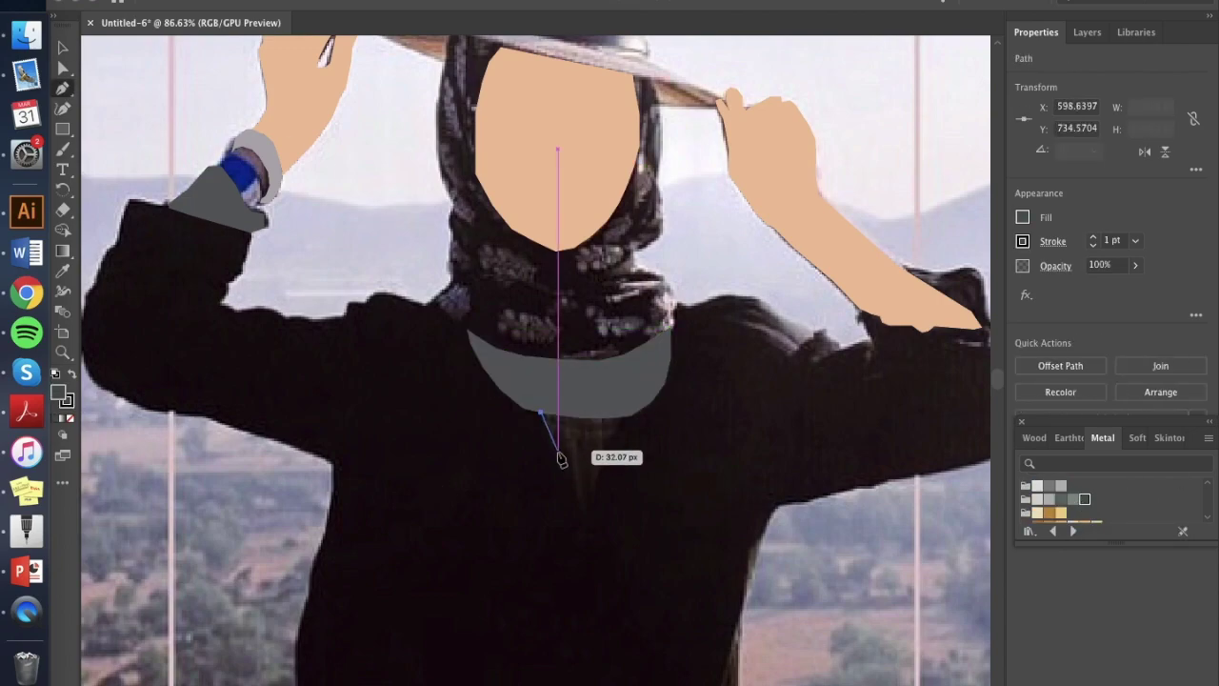
{"action": "left_click", "coordinate": [1087, 32]}
{"action": "left_click", "coordinate": [1036, 32]}
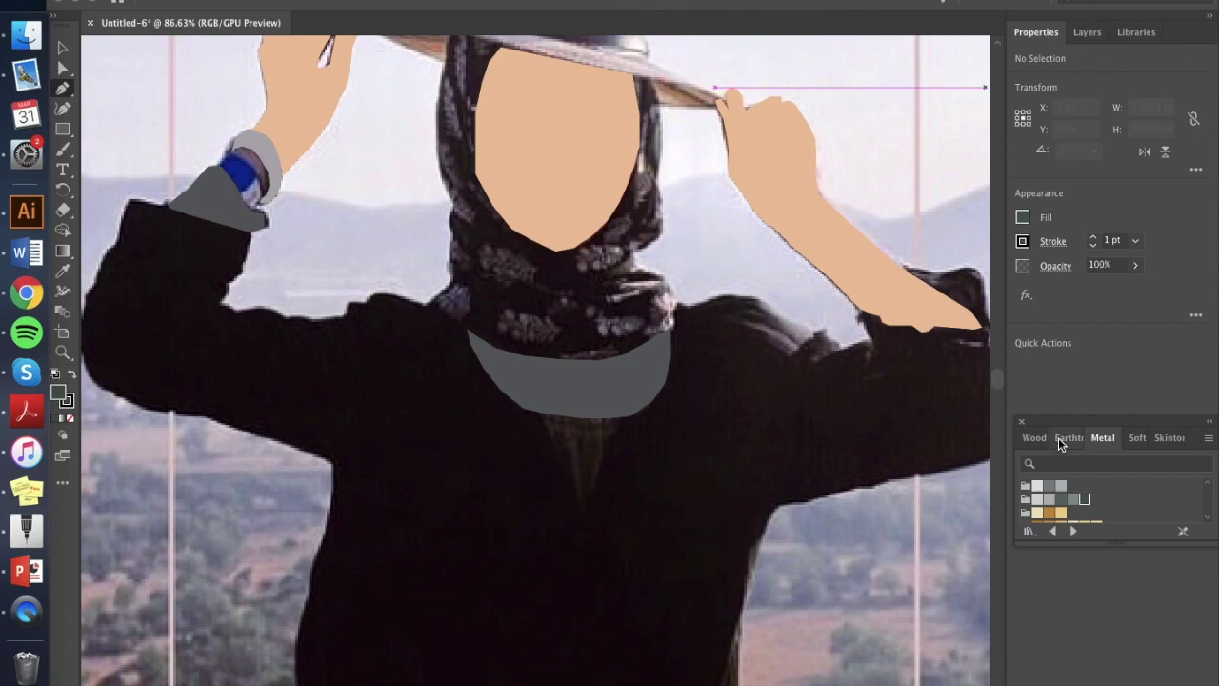
Step: Draw a closed dark green triangle over the shirt opening, overlapping the collar's lower edge
{"action": "left_click", "coordinate": [540, 413]}
{"action": "left_click", "coordinate": [582, 521]}
{"action": "left_click", "coordinate": [624, 419]}
{"action": "left_click", "coordinate": [540, 413]}
{"action": "left_click", "coordinate": [580, 420]}
{"action": "key", "text": "super+z"}
{"action": "left_click", "coordinate": [576, 417]}
{"action": "left_click_drag", "start_coordinate": [541, 412], "coordinate": [541, 406]}
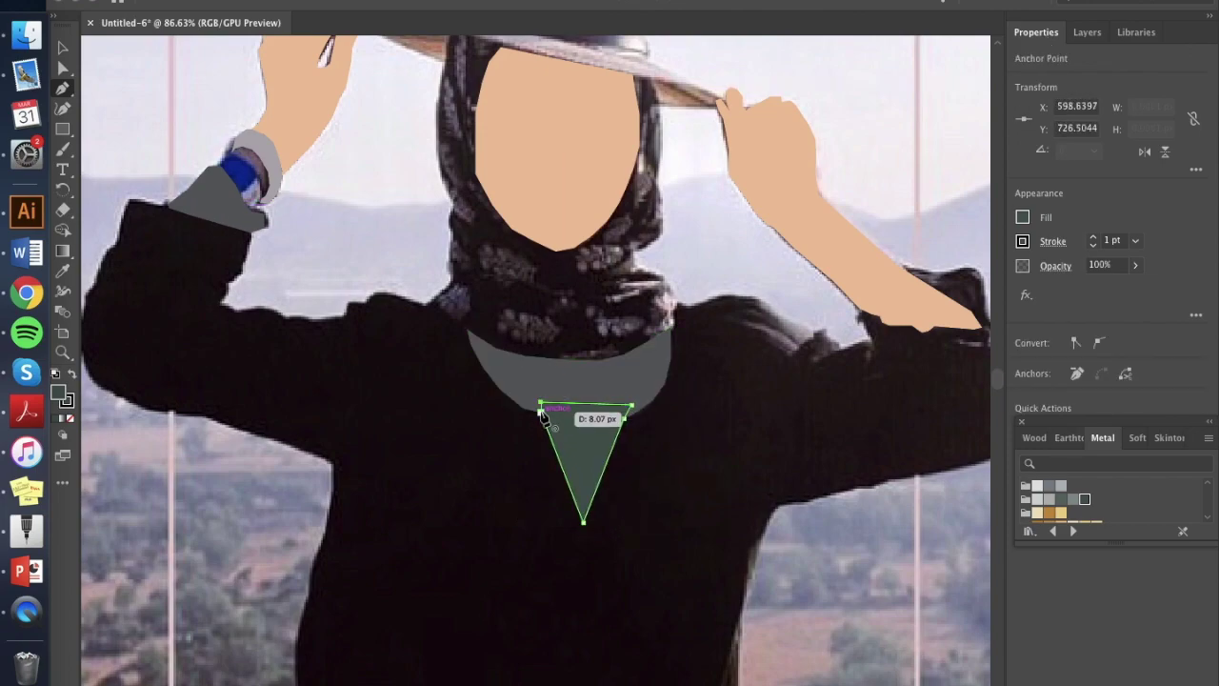
Step: Arrange the green triangle behind the grey collar and deselect it
{"action": "right_click", "coordinate": [578, 455]}
{"action": "mouse_move", "coordinate": [667, 642]}
{"action": "left_click", "coordinate": [784, 664]}
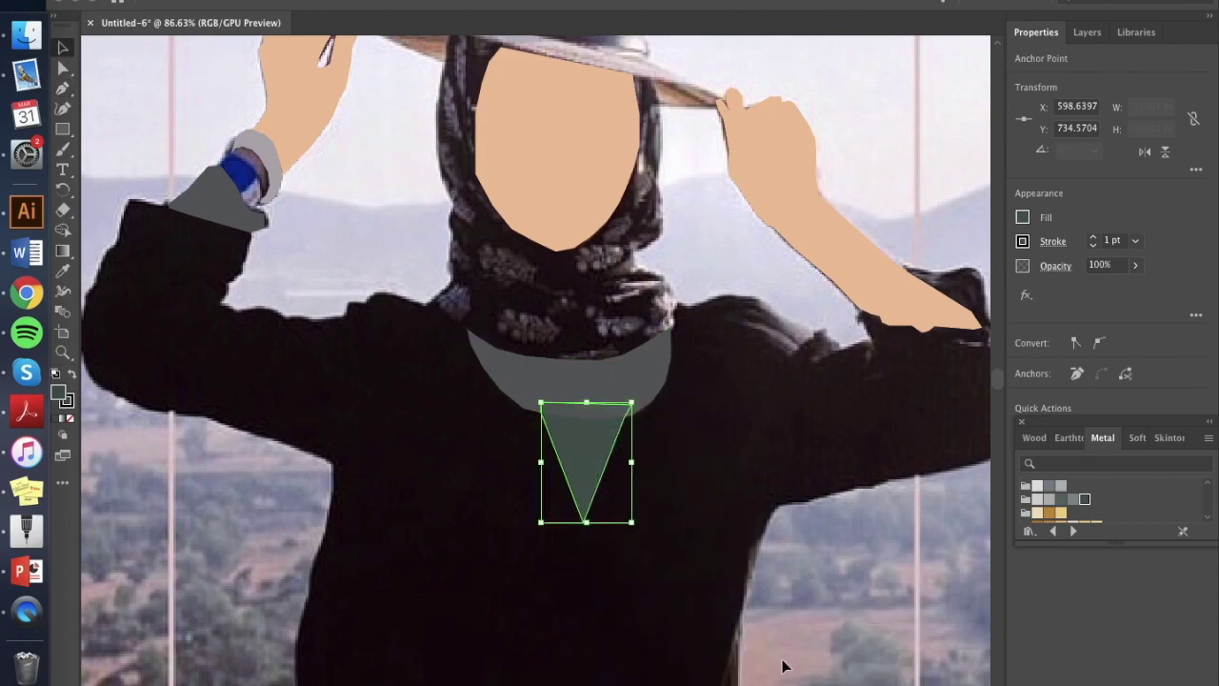
{"action": "left_click", "coordinate": [714, 485]}
{"action": "scroll", "coordinate": [718, 484], "scroll_direction": "down", "scroll_amount": 3}
{"action": "scroll", "coordinate": [715, 485], "scroll_direction": "up", "scroll_amount": 2}
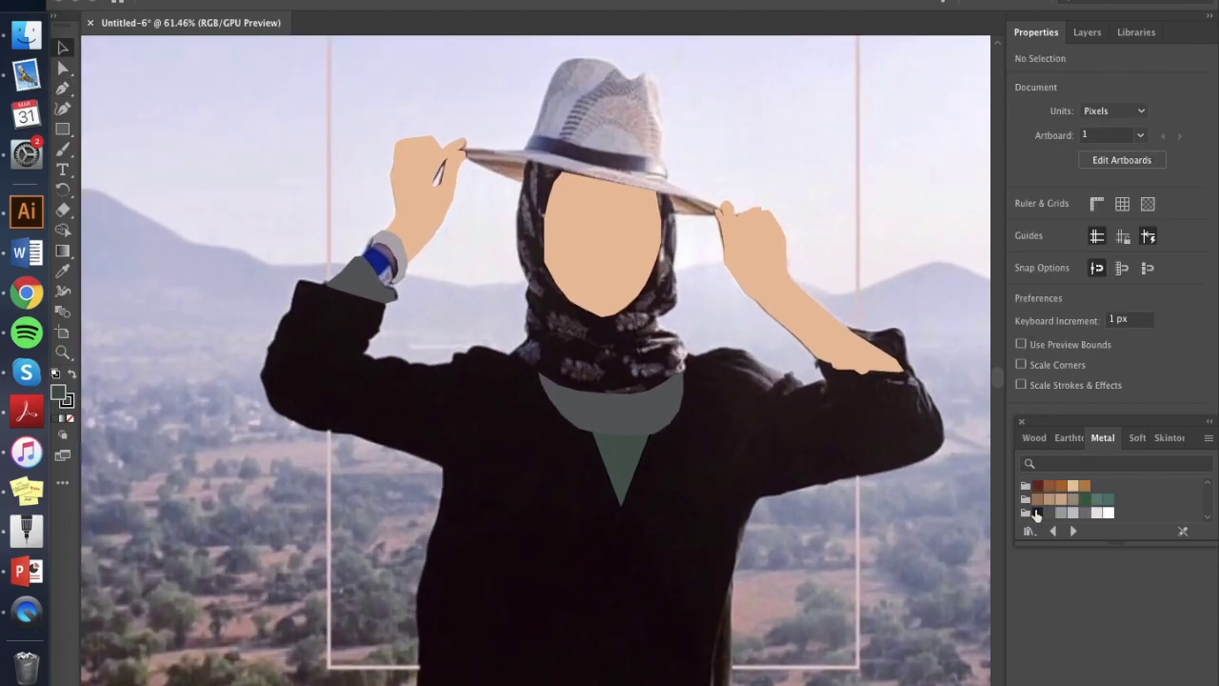
Step: Draw two narrow light grey pattern patches on the scarf along the left side of the face, just under the hat brim
{"action": "left_click", "coordinate": [65, 94]}
{"action": "scroll", "coordinate": [570, 160], "scroll_direction": "up", "scroll_amount": 5}
{"action": "left_click", "coordinate": [476, 175]}
{"action": "left_click", "coordinate": [463, 198]}
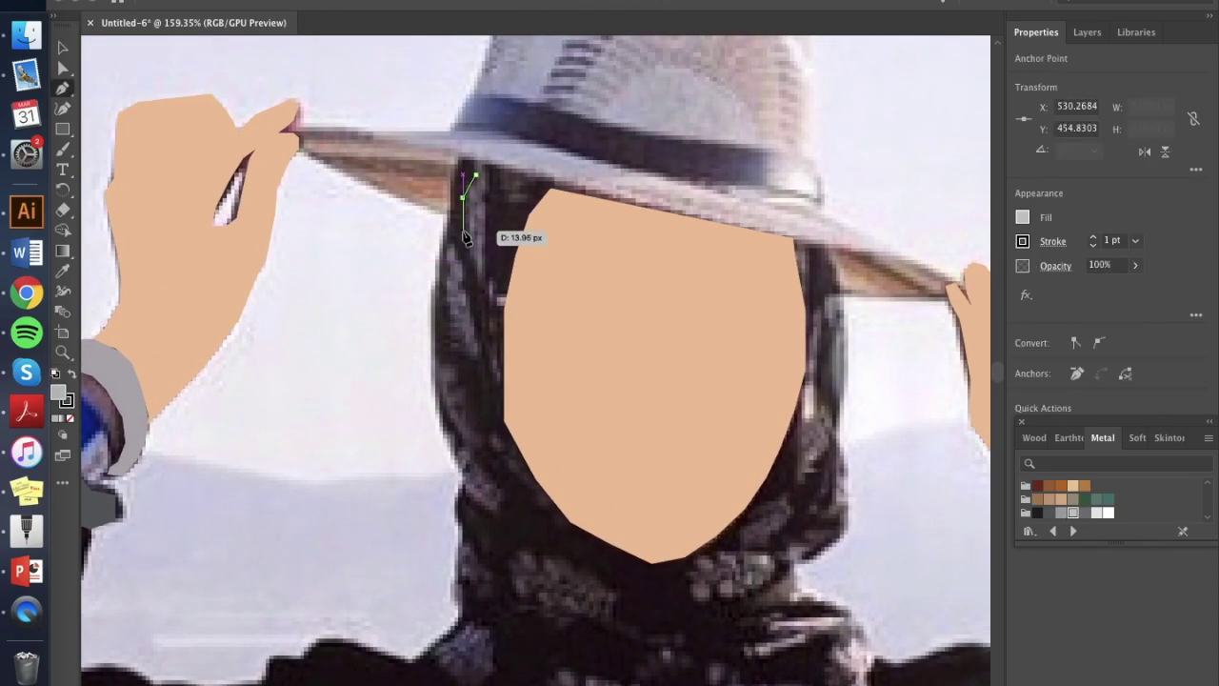
{"action": "left_click_drag", "start_coordinate": [448, 259], "coordinate": [447, 305]}
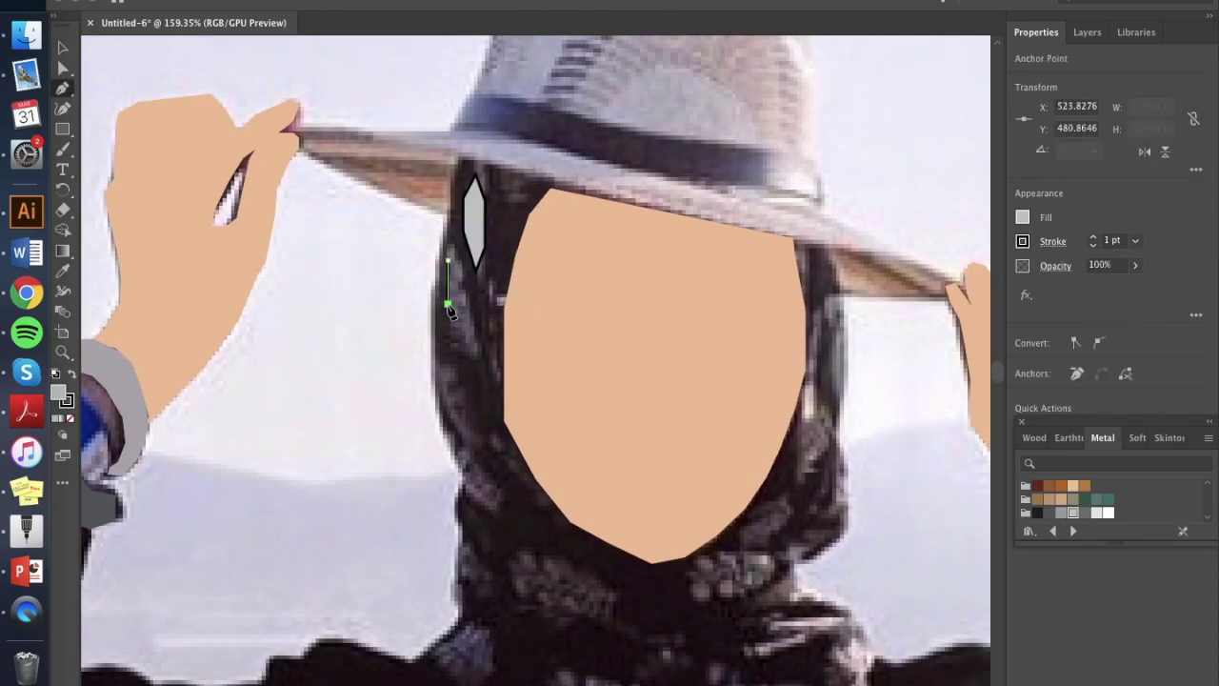
{"action": "left_click", "coordinate": [473, 304]}
{"action": "left_click", "coordinate": [447, 260]}
Step: Draw two light grey four-sided patches on the scarf's lower left part, one below the other under the chin
{"action": "scroll", "coordinate": [438, 441], "scroll_direction": "down", "scroll_amount": 4}
{"action": "left_click", "coordinate": [503, 436]}
{"action": "left_click", "coordinate": [535, 506]}
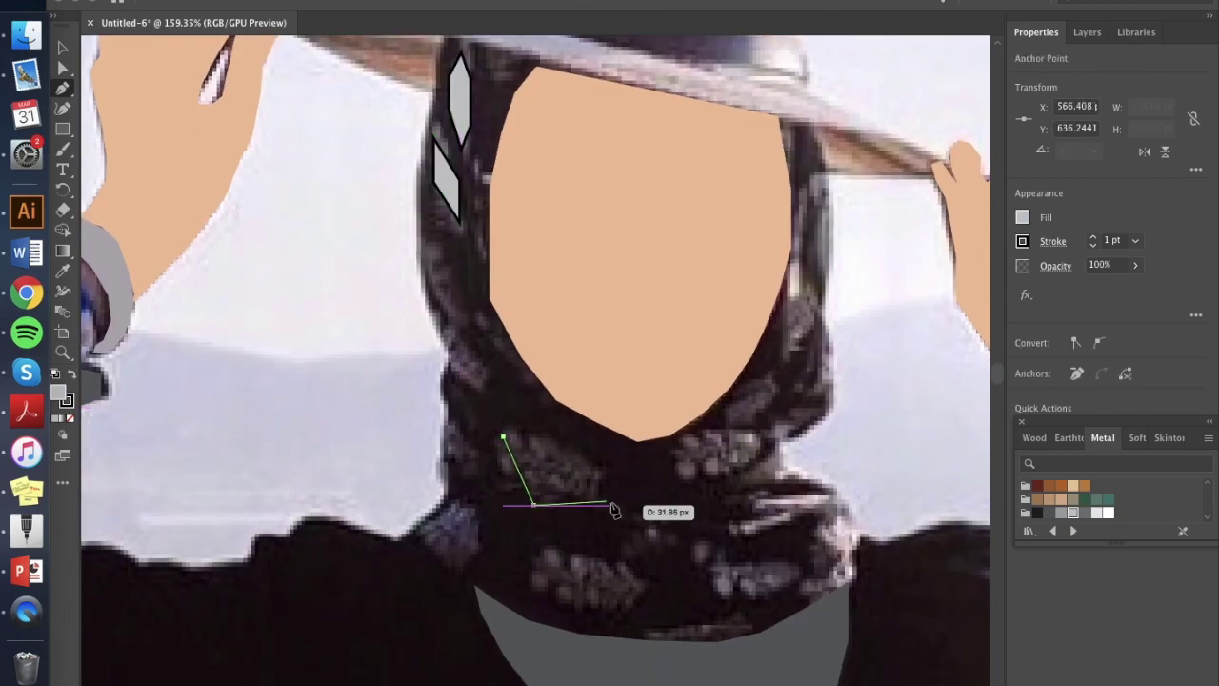
{"action": "left_click", "coordinate": [620, 506]}
{"action": "left_click", "coordinate": [587, 441]}
{"action": "left_click", "coordinate": [529, 550]}
{"action": "left_click", "coordinate": [561, 603]}
{"action": "left_click", "coordinate": [642, 596]}
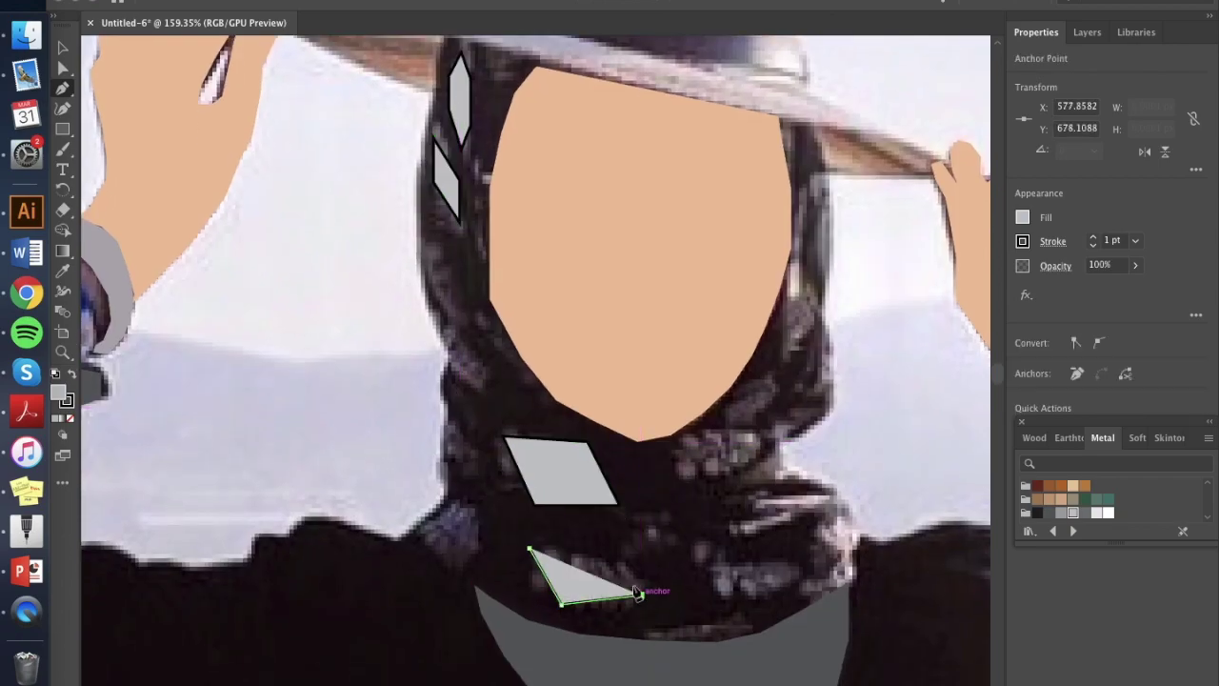
Step: Draw a light grey patch on the scarf right of the chin and a small diamond beside the face's right edge
{"action": "left_click", "coordinate": [728, 429]}
{"action": "left_click", "coordinate": [677, 467]}
{"action": "left_click", "coordinate": [699, 524]}
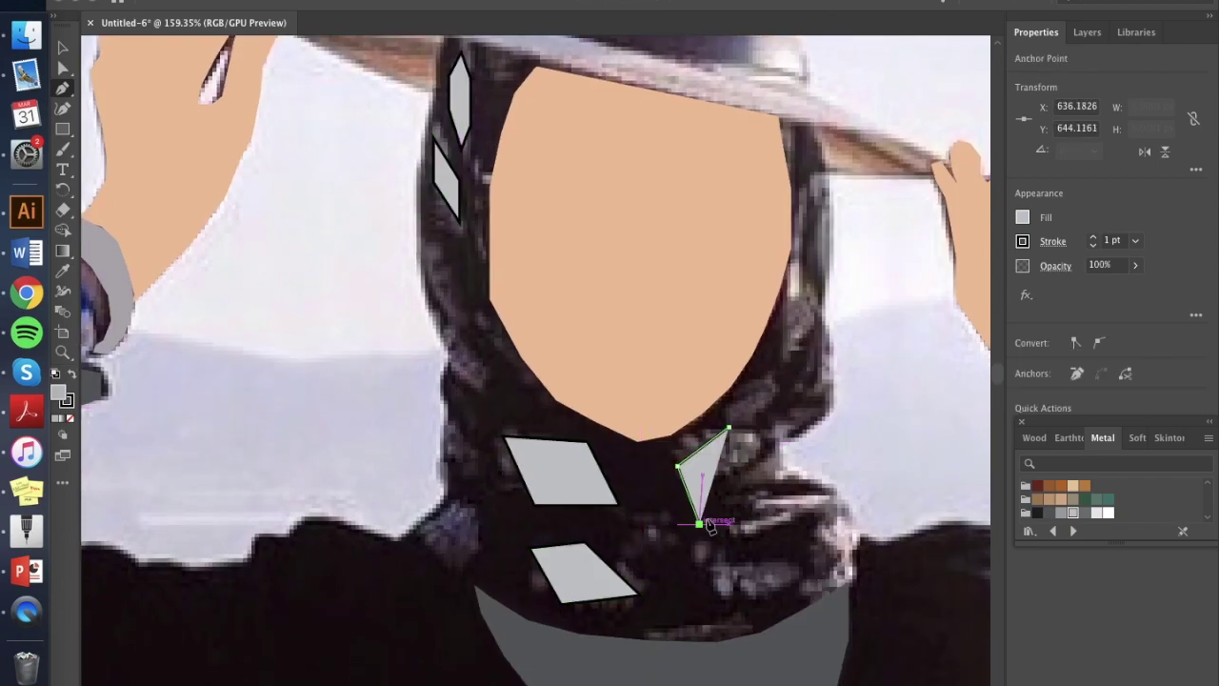
{"action": "left_click", "coordinate": [729, 429]}
{"action": "left_click", "coordinate": [798, 299]}
{"action": "left_click", "coordinate": [791, 328]}
{"action": "left_click", "coordinate": [811, 348]}
{"action": "left_click", "coordinate": [798, 300]}
Step: Draw a light grey four-sided patch and a triangular patch on the scarf's lower right folds
{"action": "left_click", "coordinate": [790, 524]}
{"action": "left_click", "coordinate": [820, 501]}
{"action": "left_click", "coordinate": [762, 495]}
{"action": "left_click", "coordinate": [733, 530]}
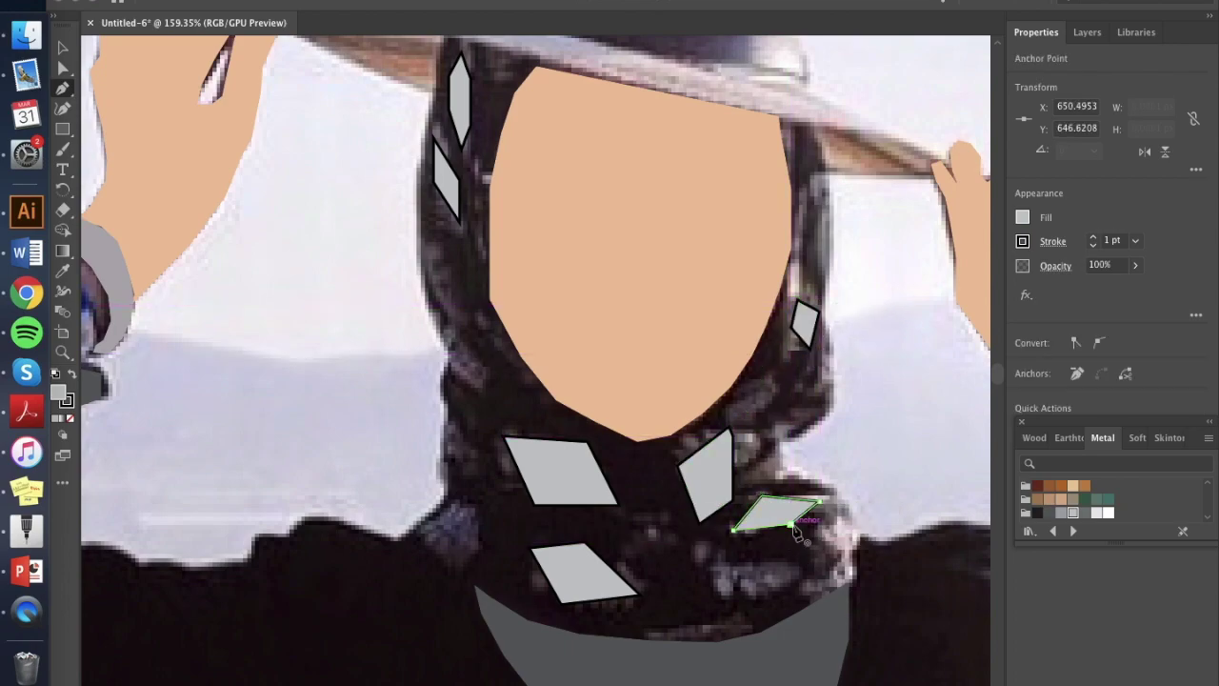
{"action": "left_click_drag", "start_coordinate": [732, 602], "coordinate": [717, 569]}
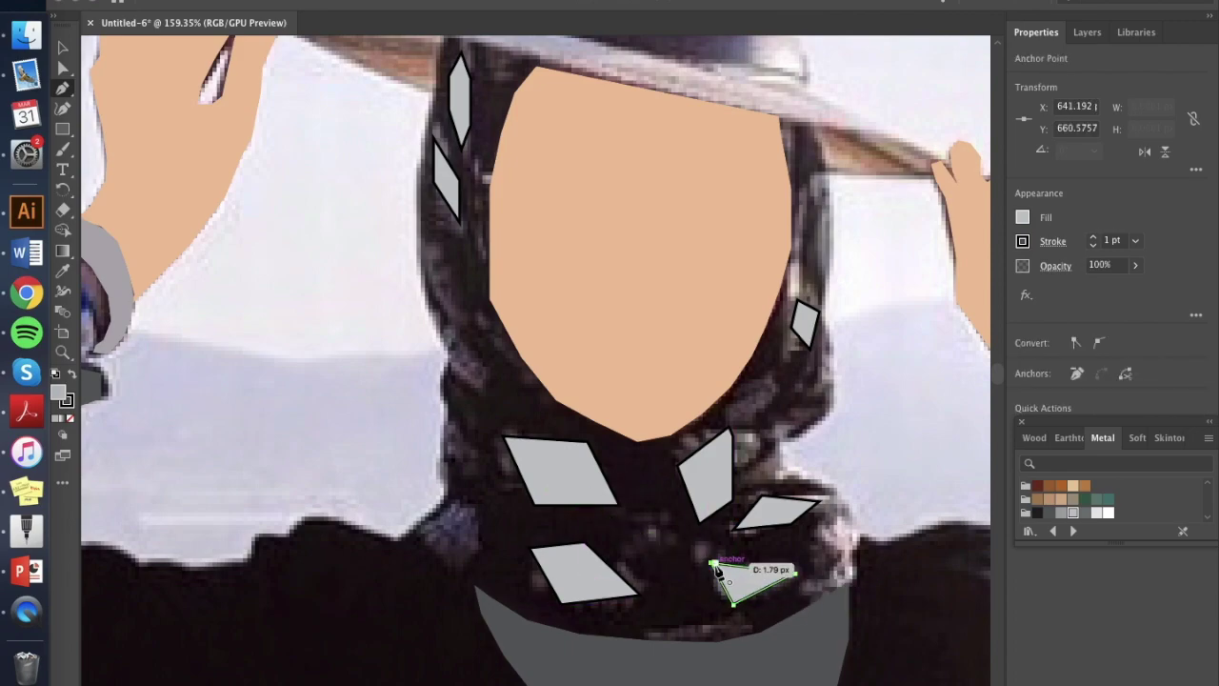
Step: Draw two light grey triangles on the scarf's left side, one at the shoulder and one beside the jaw
{"action": "left_click", "coordinate": [430, 529]}
{"action": "left_click", "coordinate": [460, 502]}
{"action": "left_click", "coordinate": [471, 559]}
{"action": "left_click", "coordinate": [429, 529]}
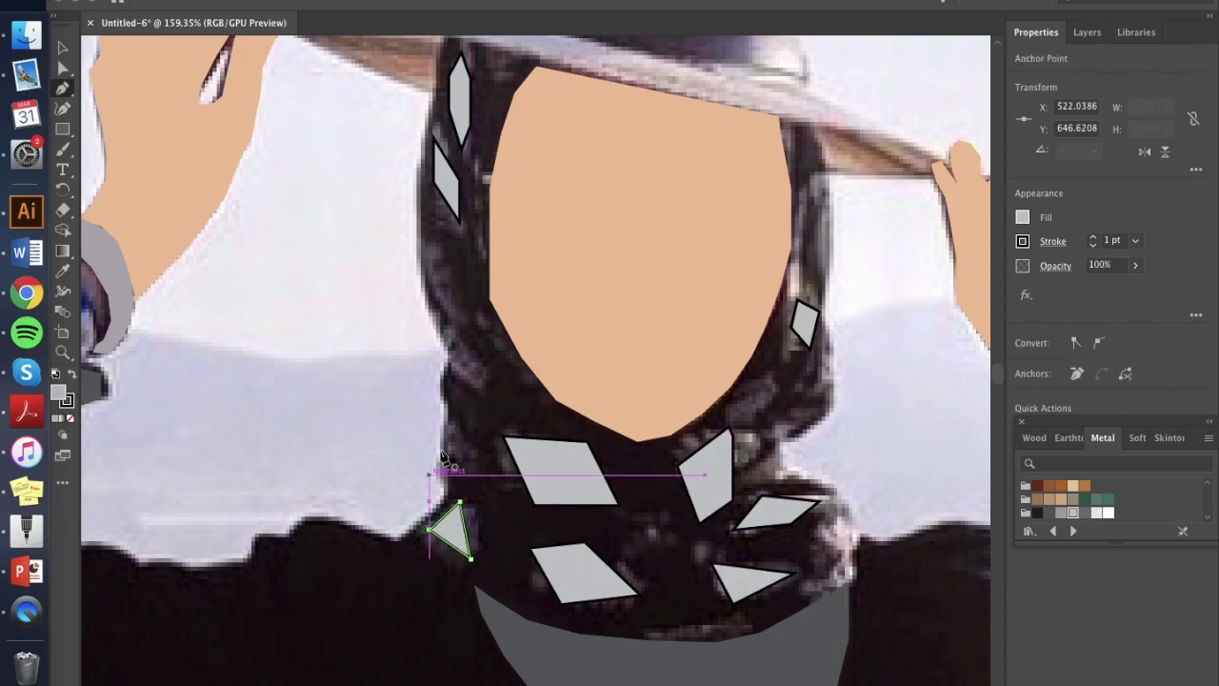
{"action": "left_click", "coordinate": [471, 405]}
{"action": "left_click", "coordinate": [450, 318]}
{"action": "scroll", "coordinate": [451, 318], "scroll_direction": "down", "scroll_amount": 4}
Step: Set the fill to the black Metal swatch and trace the scarf's inner edge down the left side of the face
{"action": "key", "text": "v"}
{"action": "left_click", "coordinate": [375, 315]}
{"action": "key", "text": "p"}
{"action": "left_click", "coordinate": [509, 145]}
{"action": "left_click", "coordinate": [489, 179]}
{"action": "key", "text": "super+z"}
{"action": "scroll", "coordinate": [486, 193], "scroll_direction": "up", "scroll_amount": 5}
{"action": "left_click", "coordinate": [500, 150]}
{"action": "left_click", "coordinate": [479, 231]}
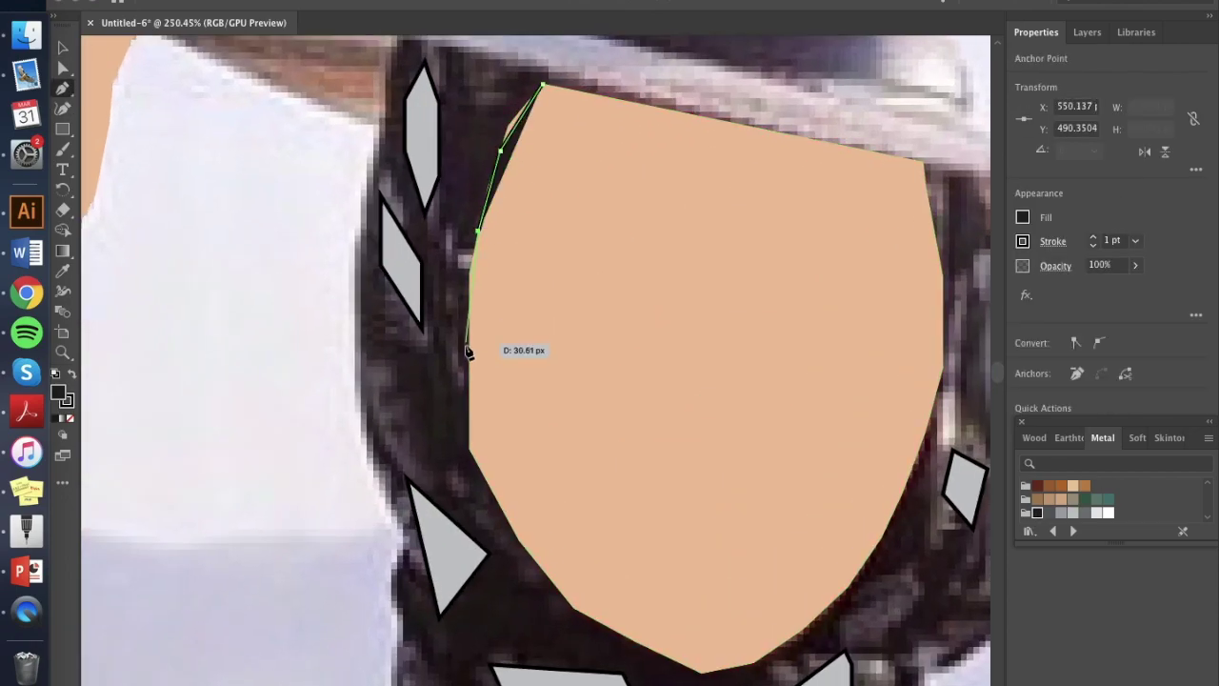
{"action": "left_click", "coordinate": [469, 368]}
{"action": "left_click", "coordinate": [482, 462]}
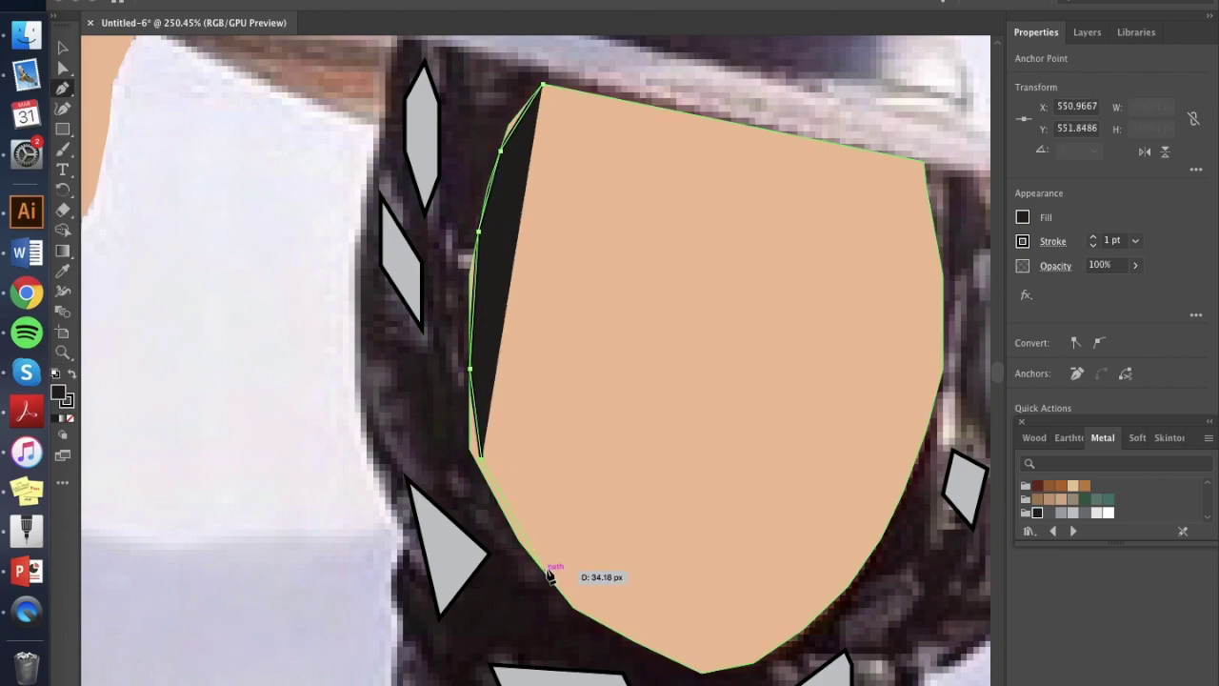
Step: Continue the scarf's inner edge around the chin and up the right side of the face to the hat brim
{"action": "left_click", "coordinate": [548, 569]}
{"action": "left_click", "coordinate": [606, 625]}
{"action": "left_click", "coordinate": [716, 670]}
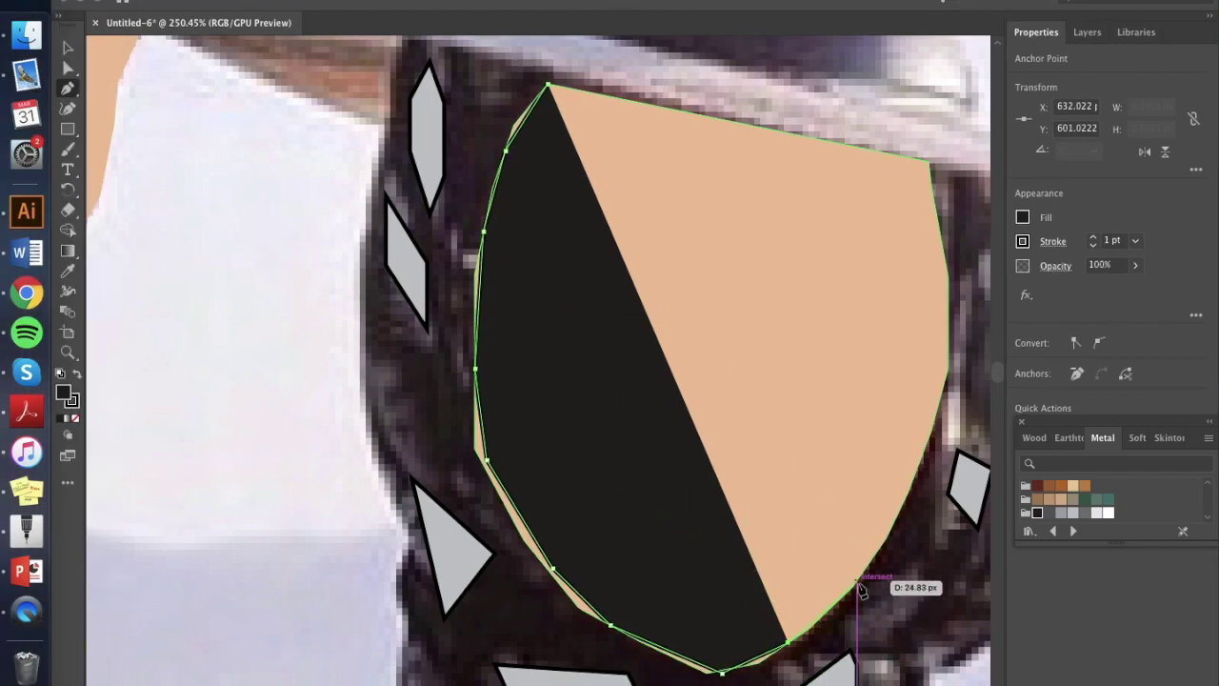
{"action": "left_click", "coordinate": [813, 583]}
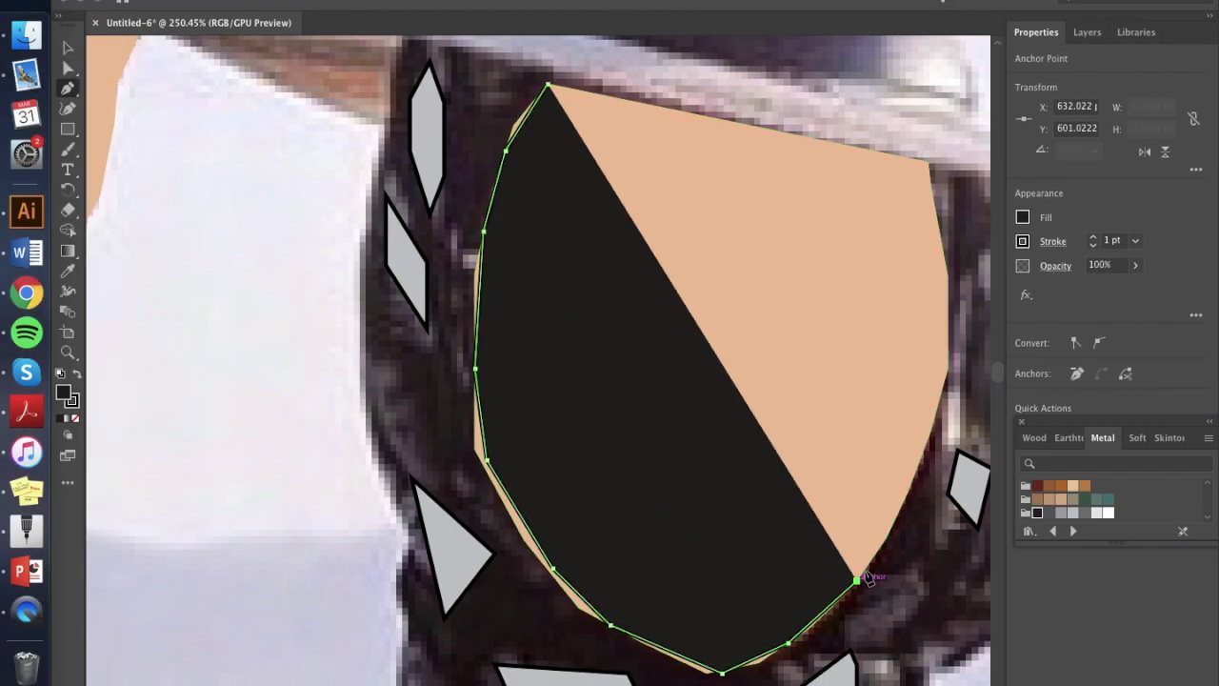
{"action": "left_click", "coordinate": [902, 505]}
{"action": "left_click", "coordinate": [933, 424]}
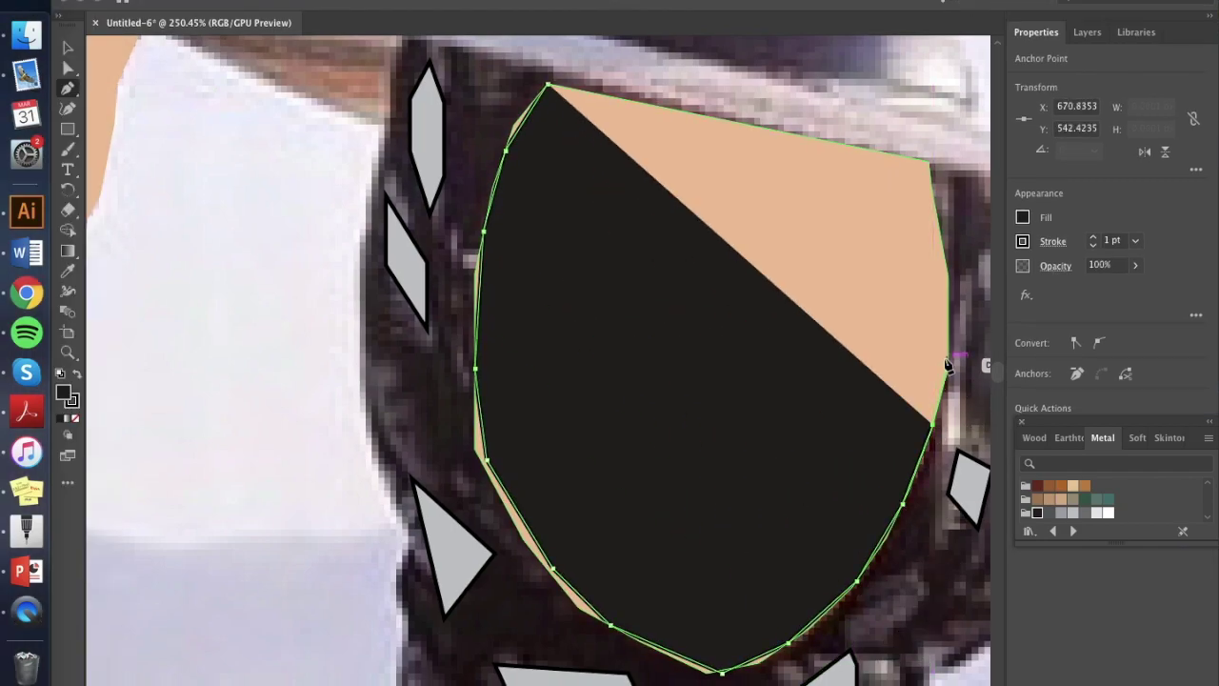
{"action": "left_click", "coordinate": [947, 359]}
{"action": "left_click", "coordinate": [949, 277]}
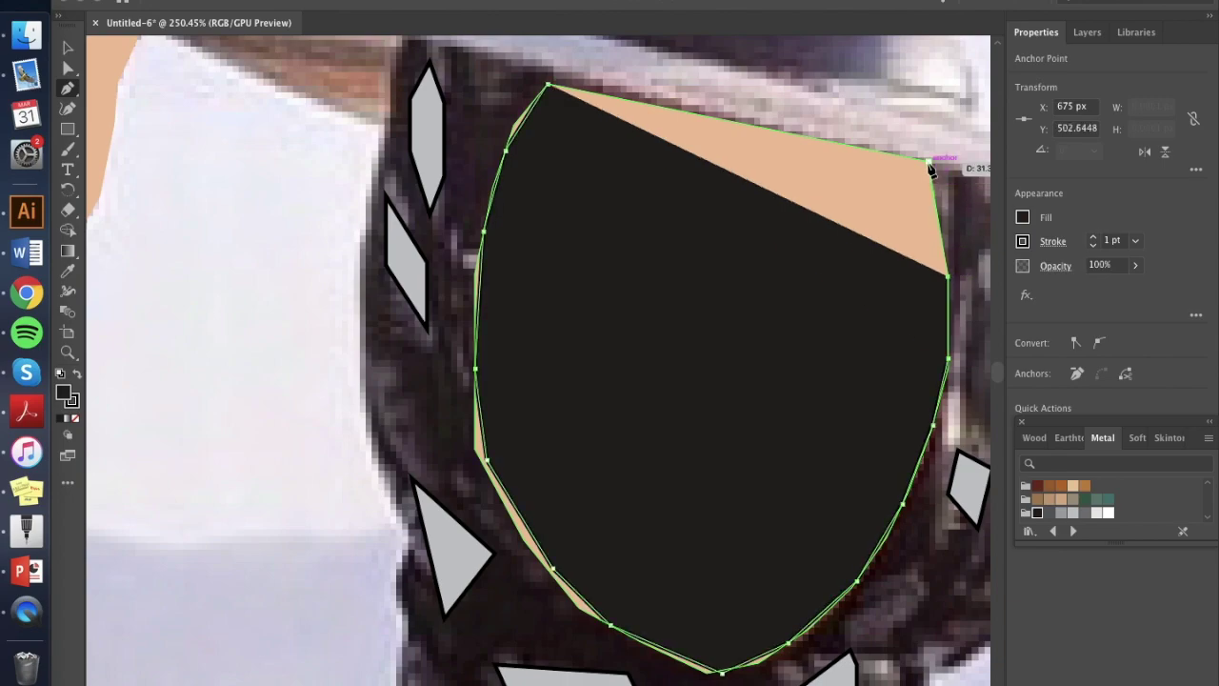
{"action": "left_click", "coordinate": [929, 163]}
Step: Trace the scarf's outer right edge from the hat brim down to the level of the chin
{"action": "scroll", "coordinate": [941, 224], "scroll_direction": "right", "scroll_amount": 8}
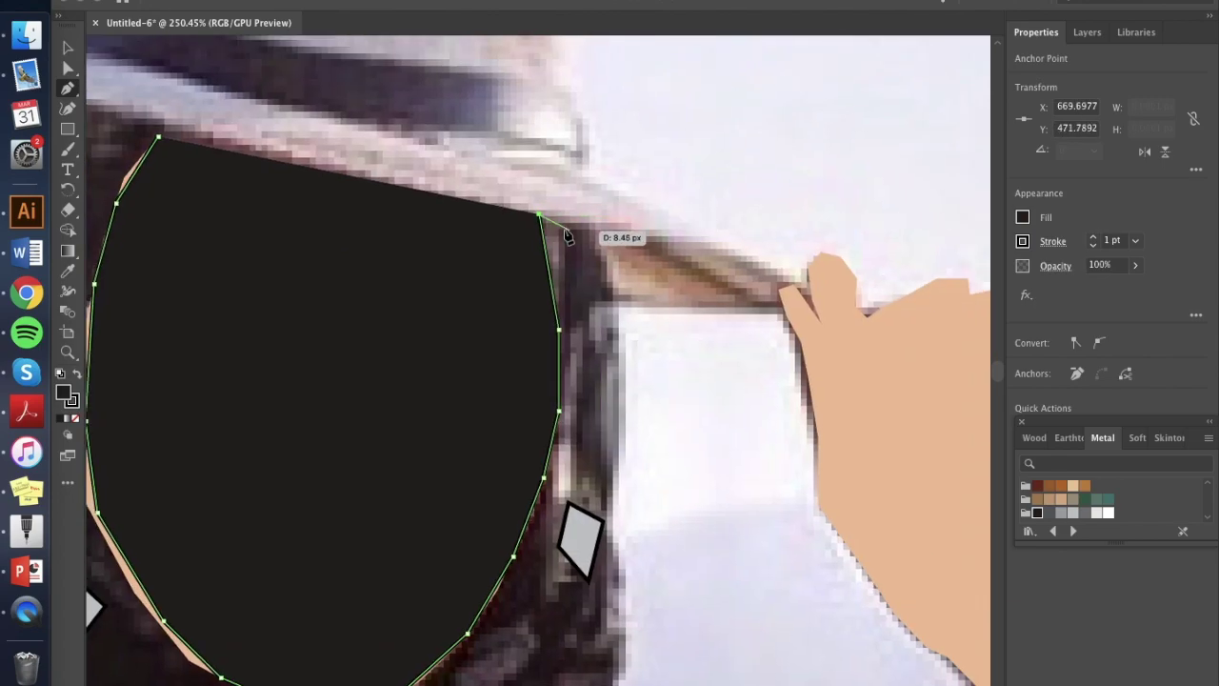
{"action": "left_click", "coordinate": [593, 223]}
{"action": "left_click", "coordinate": [614, 266]}
{"action": "left_click", "coordinate": [620, 415]}
{"action": "scroll", "coordinate": [621, 419], "scroll_direction": "down", "scroll_amount": 5}
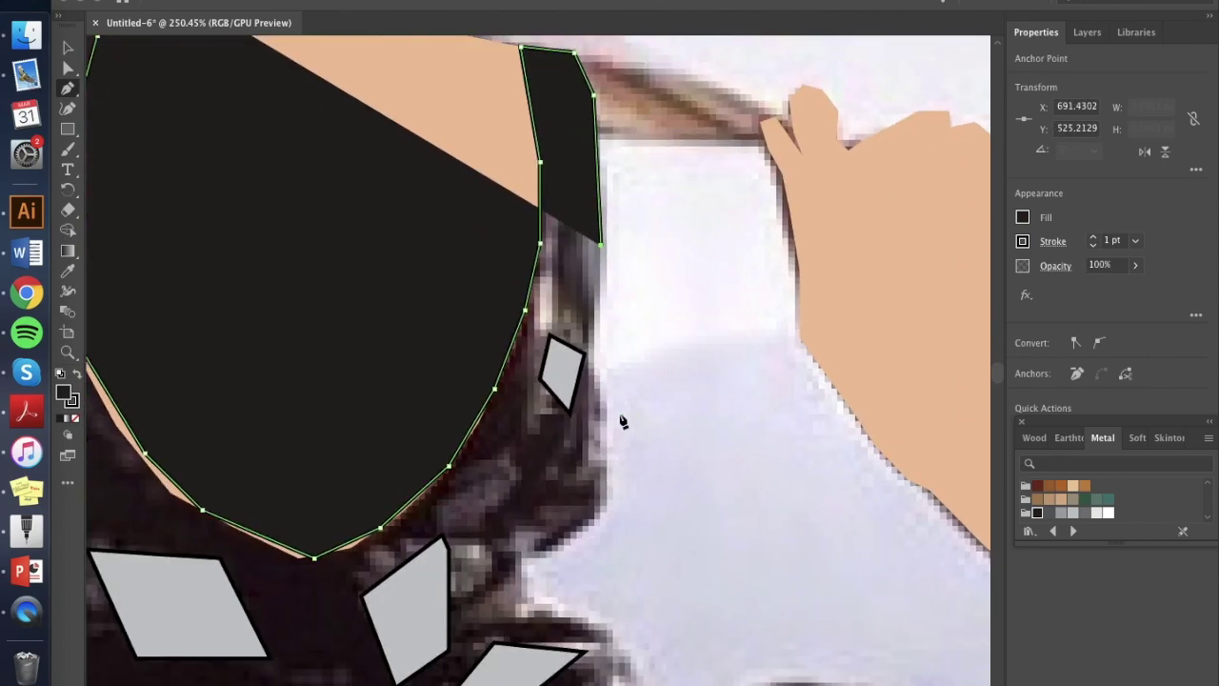
{"action": "left_click", "coordinate": [602, 388]}
{"action": "left_click", "coordinate": [610, 482]}
Step: Continue the scarf outline down its right side, around the notch below the jaw, to the grey collar's right end
{"action": "scroll", "coordinate": [610, 484], "scroll_direction": "down", "scroll_amount": 3}
{"action": "left_click", "coordinate": [565, 419]}
{"action": "left_click", "coordinate": [522, 440]}
{"action": "left_click", "coordinate": [514, 464]}
{"action": "left_click", "coordinate": [522, 492]}
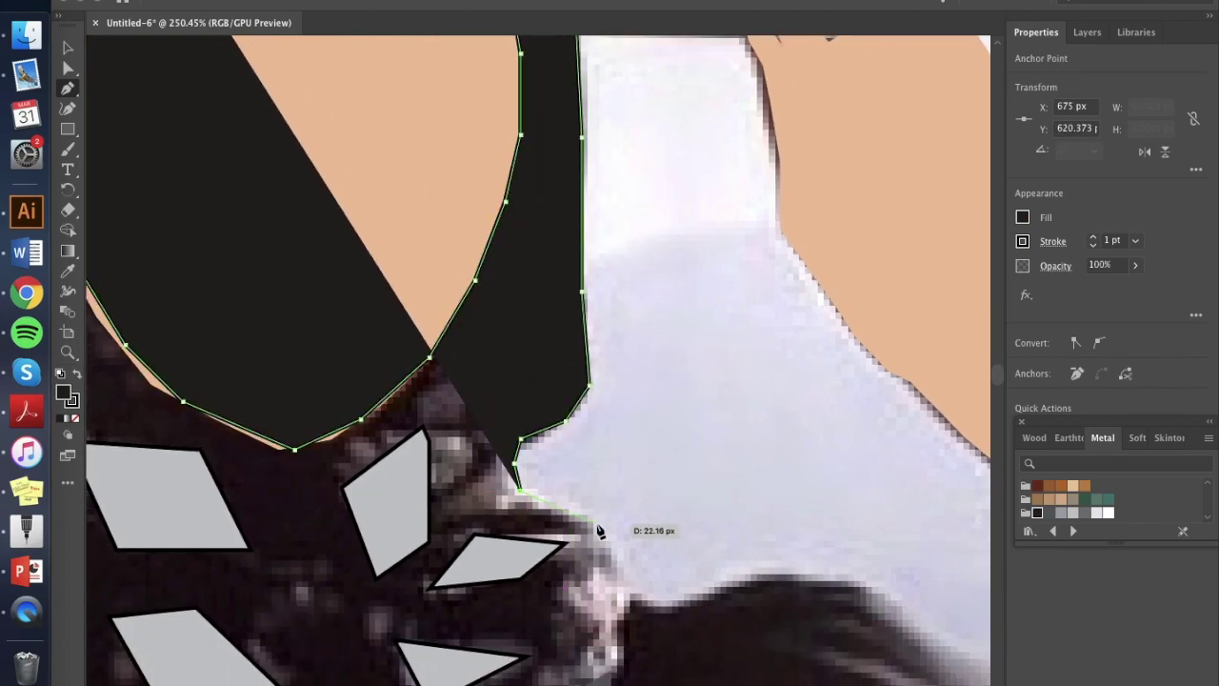
{"action": "left_click", "coordinate": [598, 530]}
{"action": "scroll", "coordinate": [598, 530], "scroll_direction": "down", "scroll_amount": 6}
{"action": "left_click", "coordinate": [614, 363]}
{"action": "left_click", "coordinate": [614, 419]}
{"action": "left_click", "coordinate": [603, 454]}
Step: Trace the scarf's lower edge along the top of the grey collar to its pointed corner on the left shoulder
{"action": "scroll", "coordinate": [514, 491], "scroll_direction": "left", "scroll_amount": 5}
{"action": "scroll", "coordinate": [514, 491], "scroll_direction": "down", "scroll_amount": 1}
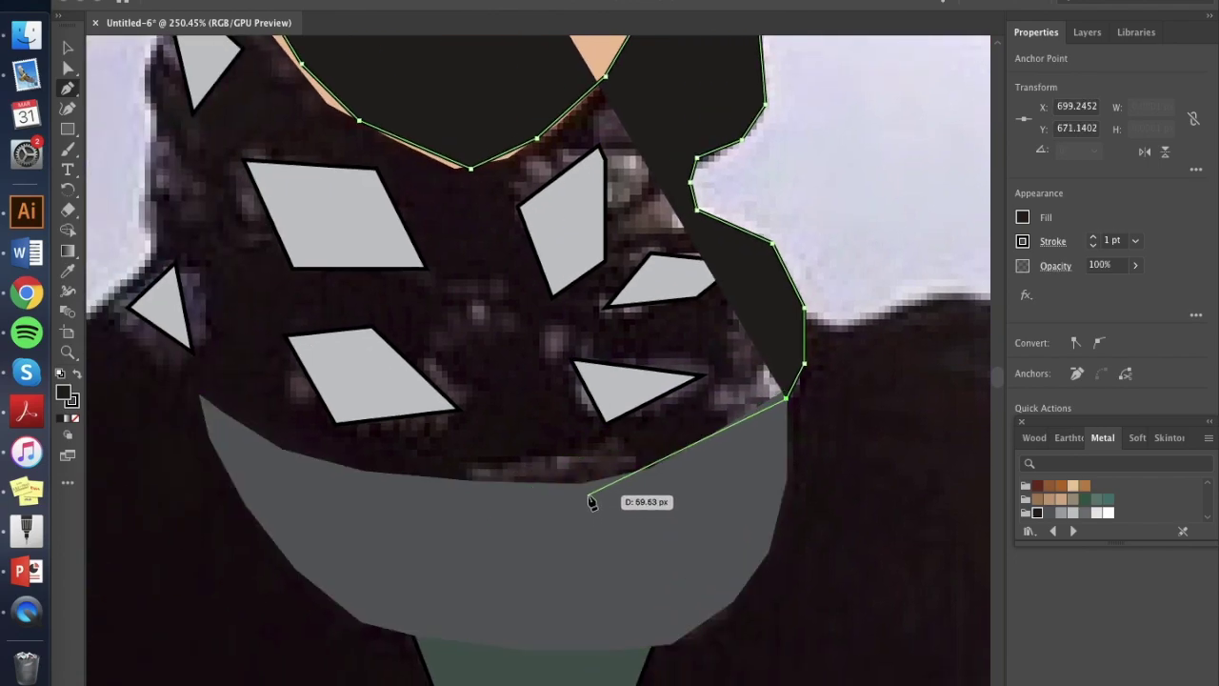
{"action": "left_click", "coordinate": [656, 473]}
{"action": "left_click", "coordinate": [550, 496]}
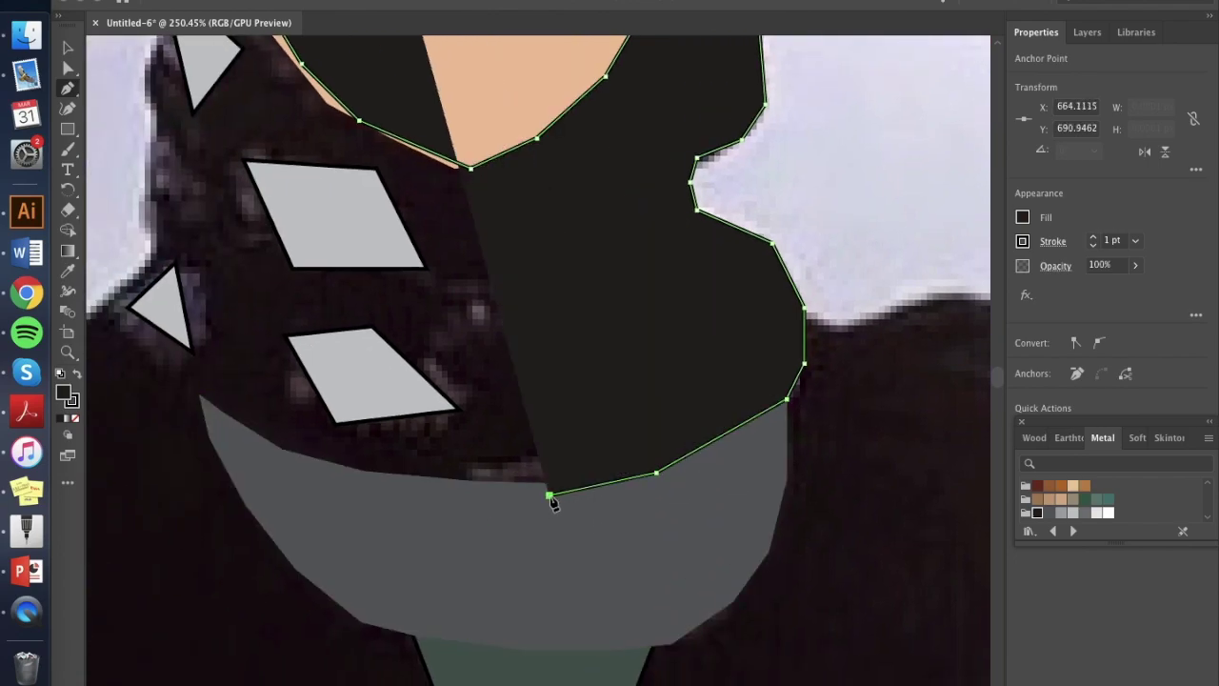
{"action": "left_click", "coordinate": [402, 486]}
{"action": "left_click", "coordinate": [313, 464]}
{"action": "scroll", "coordinate": [315, 468], "scroll_direction": "left", "scroll_amount": 5}
{"action": "scroll", "coordinate": [315, 467], "scroll_direction": "up", "scroll_amount": 1}
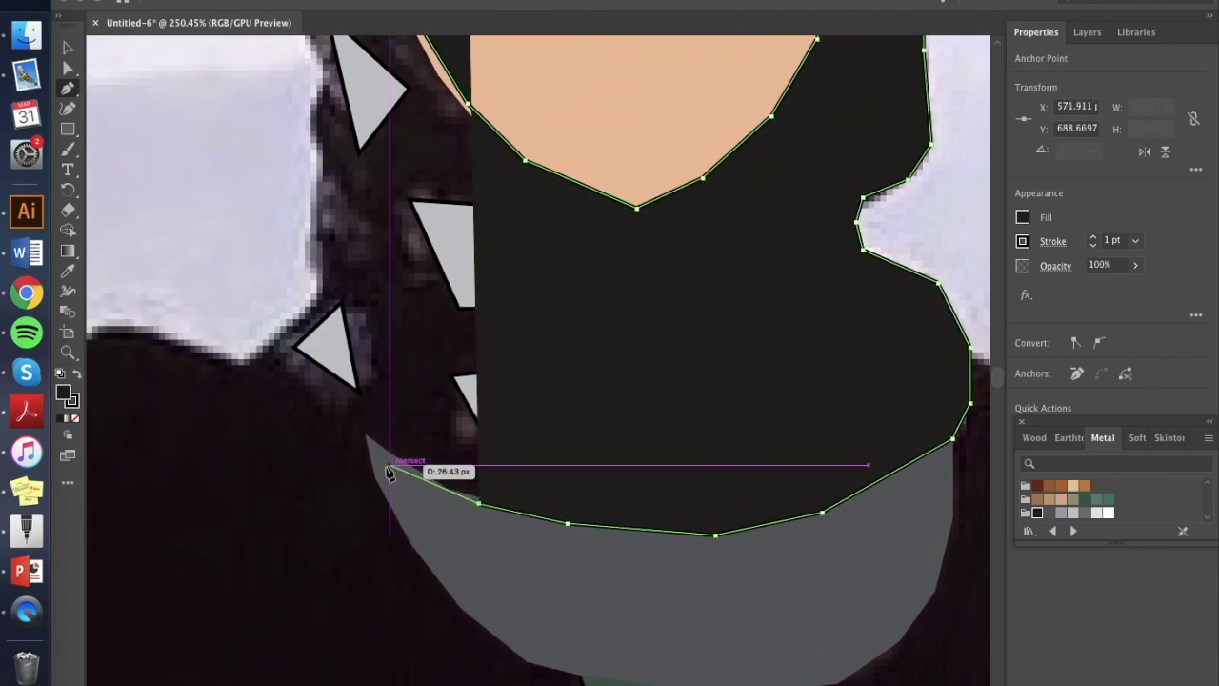
{"action": "left_click", "coordinate": [389, 464]}
{"action": "left_click", "coordinate": [333, 431]}
{"action": "left_click", "coordinate": [252, 367]}
Step: Trace the scarf's outer left edge from the shoulder corner up past the chin to jaw level
{"action": "scroll", "coordinate": [253, 366], "scroll_direction": "up", "scroll_amount": 1}
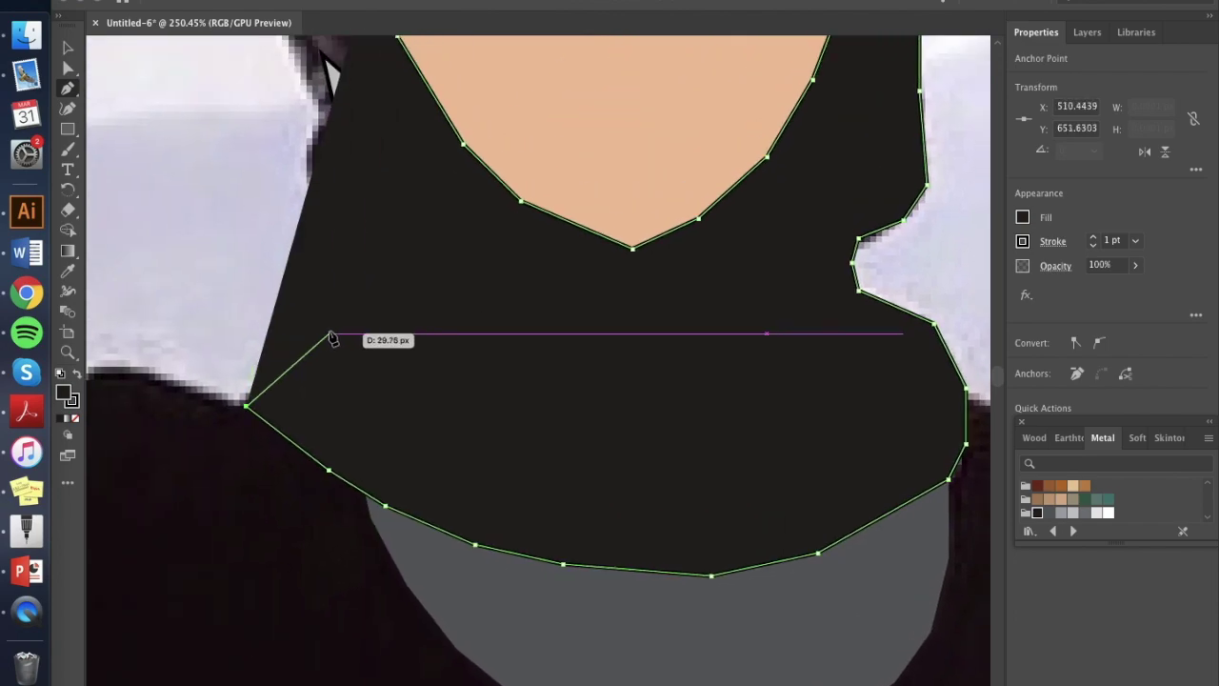
{"action": "left_click", "coordinate": [332, 334]}
{"action": "scroll", "coordinate": [333, 338], "scroll_direction": "up", "scroll_amount": 2}
{"action": "left_click", "coordinate": [315, 367]}
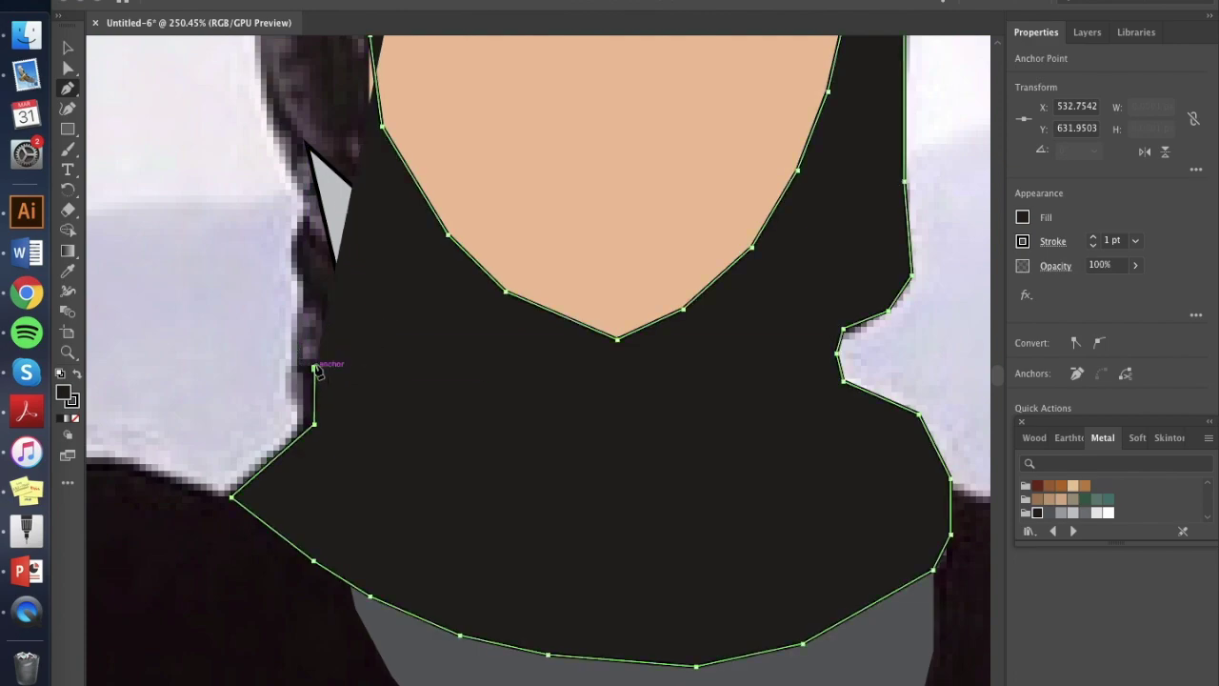
{"action": "left_click", "coordinate": [312, 293]}
{"action": "left_click", "coordinate": [306, 245]}
{"action": "scroll", "coordinate": [307, 202], "scroll_direction": "up", "scroll_amount": 5}
{"action": "left_click", "coordinate": [313, 335]}
{"action": "left_click", "coordinate": [283, 274]}
Step: Continue the scarf's left edge up to the hat brim and close the path at the top of the face
{"action": "scroll", "coordinate": [285, 276], "scroll_direction": "up", "scroll_amount": 5}
{"action": "left_click", "coordinate": [284, 316]}
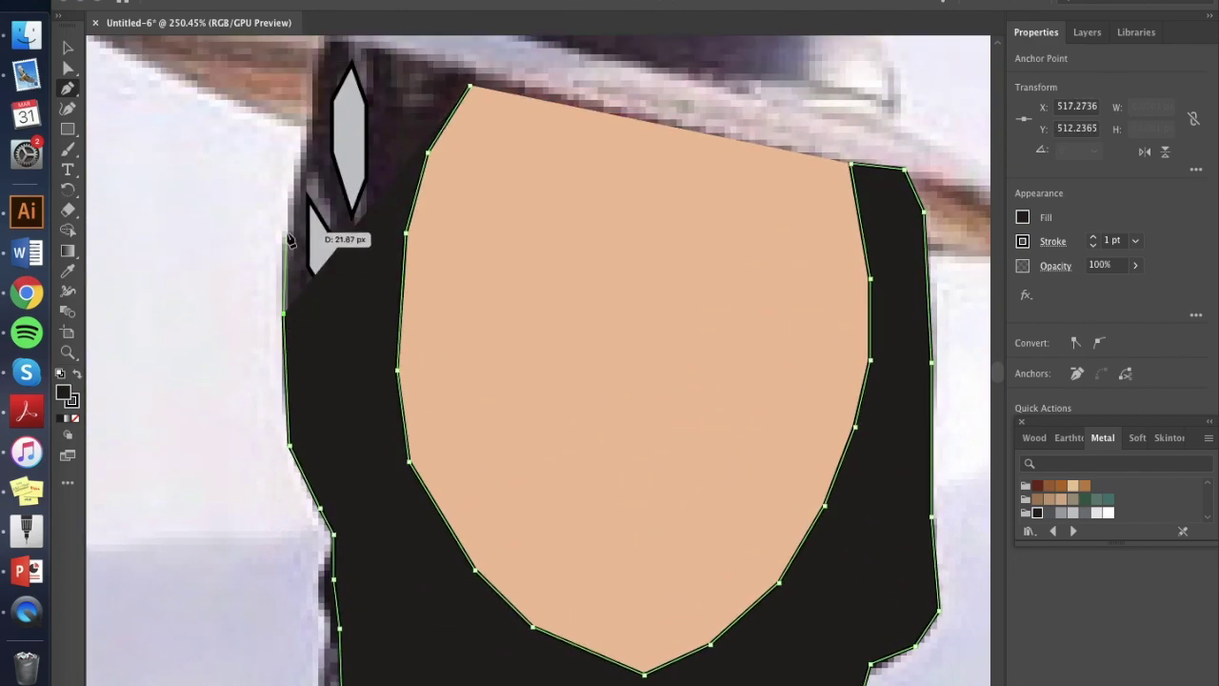
{"action": "left_click", "coordinate": [286, 234]}
{"action": "left_click", "coordinate": [301, 156]}
{"action": "left_click", "coordinate": [314, 72]}
{"action": "scroll", "coordinate": [321, 75], "scroll_direction": "up", "scroll_amount": 1}
{"action": "left_click", "coordinate": [319, 69]}
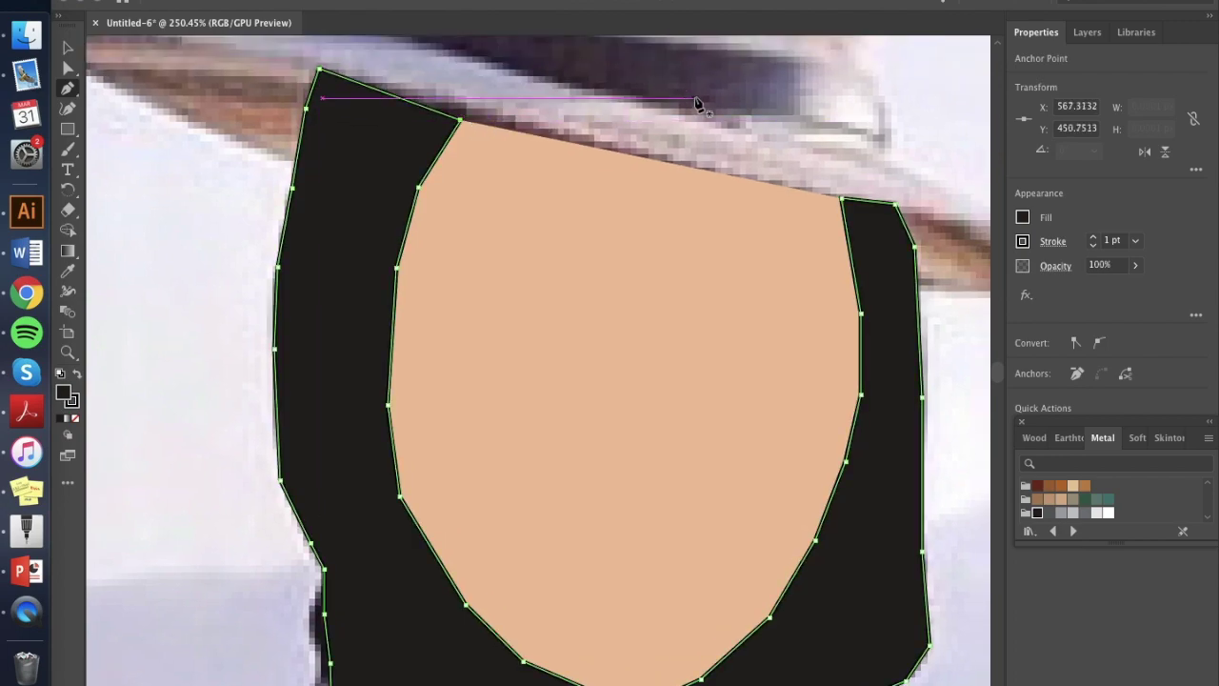
Step: Send the black scarf shape to the back, behind the light grey patches and the collar, and deselect it
{"action": "left_click", "coordinate": [69, 47]}
{"action": "right_click", "coordinate": [346, 242]}
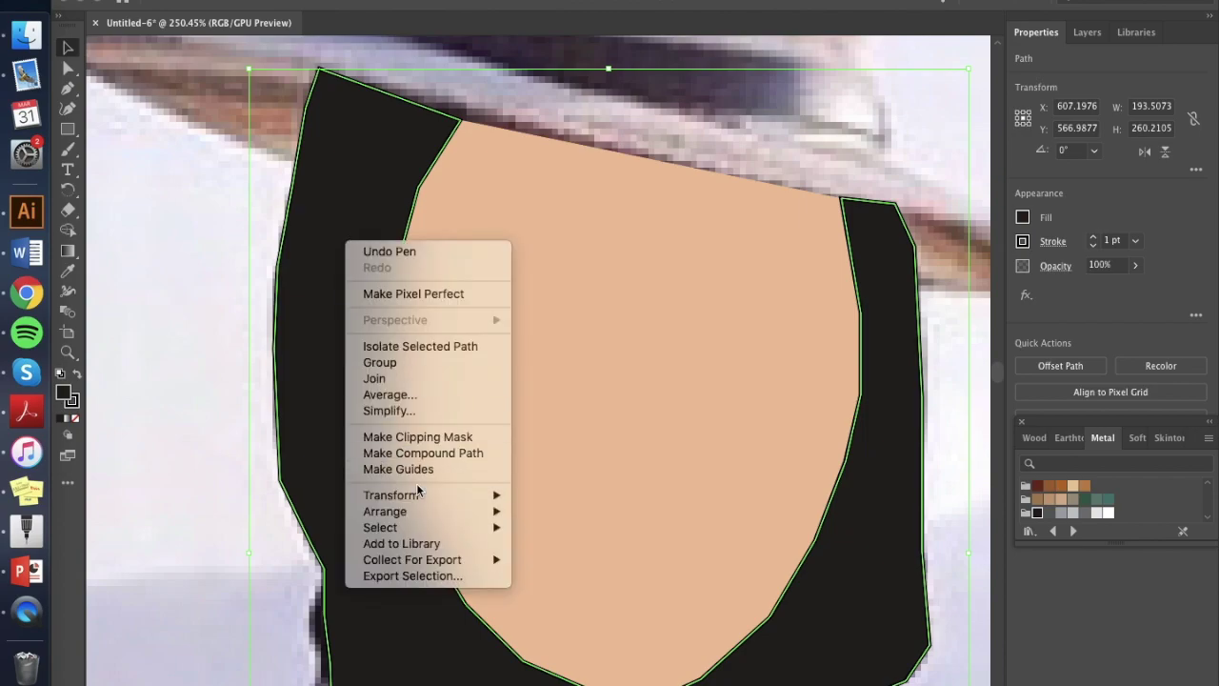
{"action": "mouse_move", "coordinate": [448, 511]}
{"action": "left_click", "coordinate": [560, 544]}
{"action": "scroll", "coordinate": [560, 552], "scroll_direction": "down", "scroll_amount": 3}
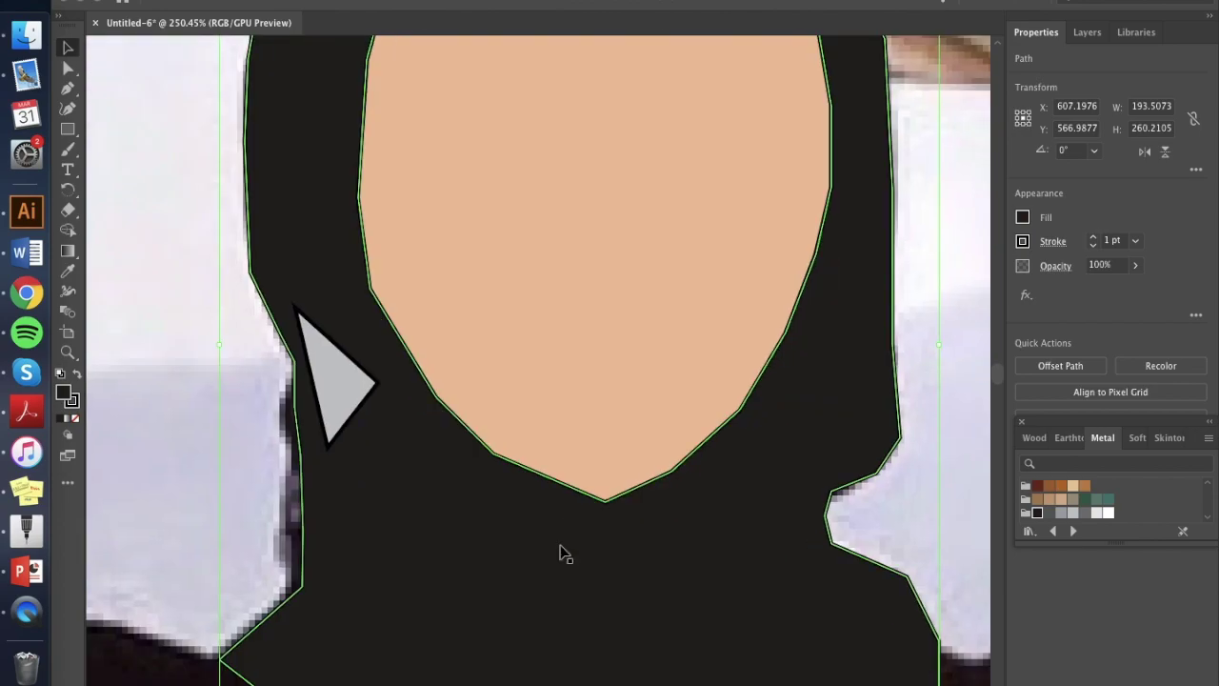
{"action": "scroll", "coordinate": [335, 379], "scroll_direction": "up", "scroll_amount": 2}
{"action": "right_click", "coordinate": [335, 379]}
{"action": "mouse_move", "coordinate": [434, 640]}
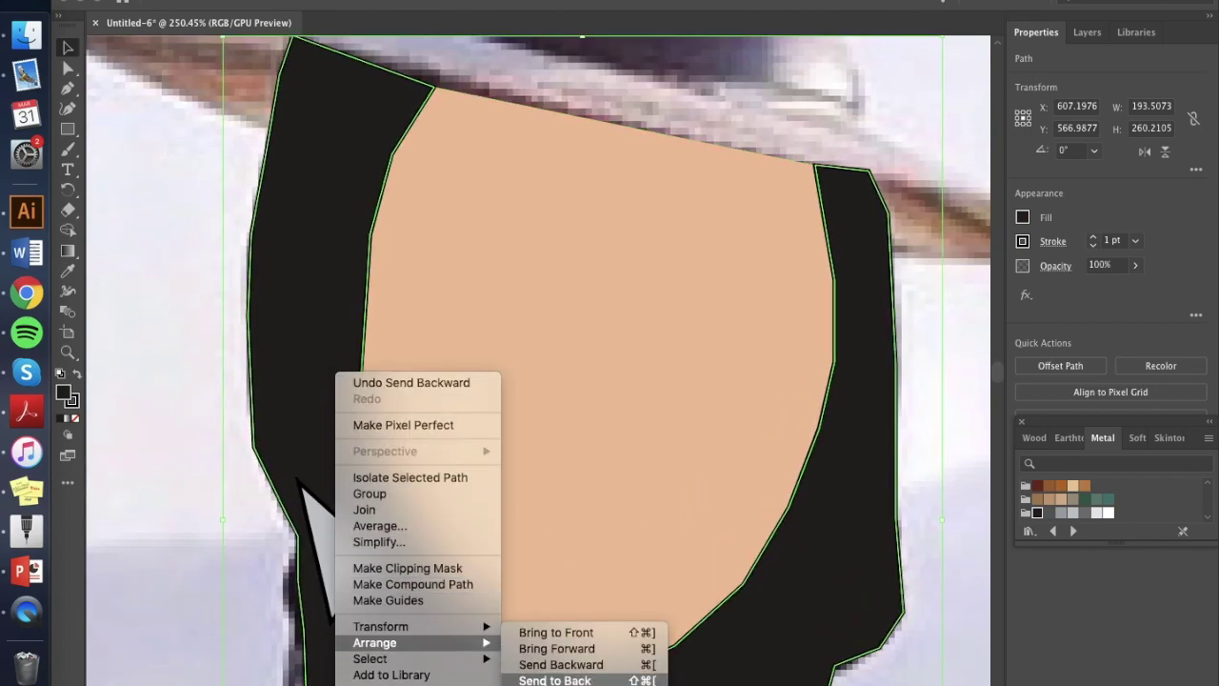
{"action": "left_click", "coordinate": [557, 678]}
{"action": "scroll", "coordinate": [500, 637], "scroll_direction": "down", "scroll_amount": 5}
{"action": "left_click", "coordinate": [130, 286]}
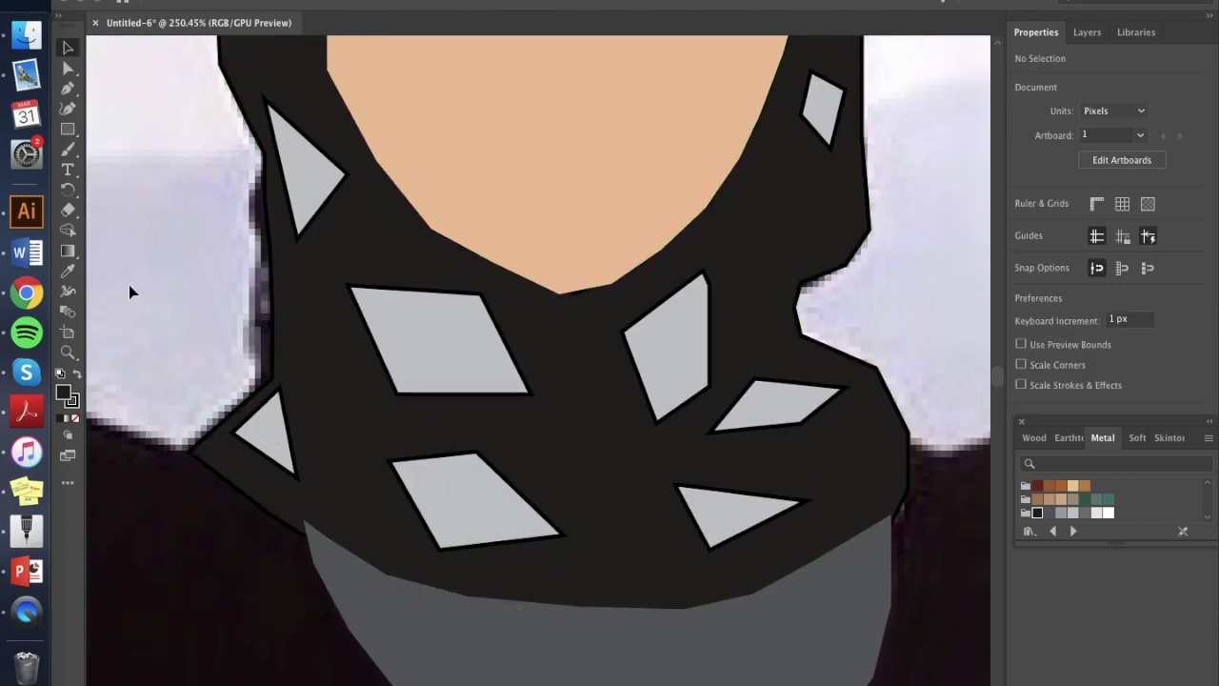
Step: Set the Pen tool's fill to pure black (R=0 G=0 B=0) for the sweater
{"action": "scroll", "coordinate": [130, 286], "scroll_direction": "down", "scroll_amount": 5}
{"action": "scroll", "coordinate": [130, 285], "scroll_direction": "up", "scroll_amount": 3}
{"action": "scroll", "coordinate": [129, 285], "scroll_direction": "down", "scroll_amount": 3}
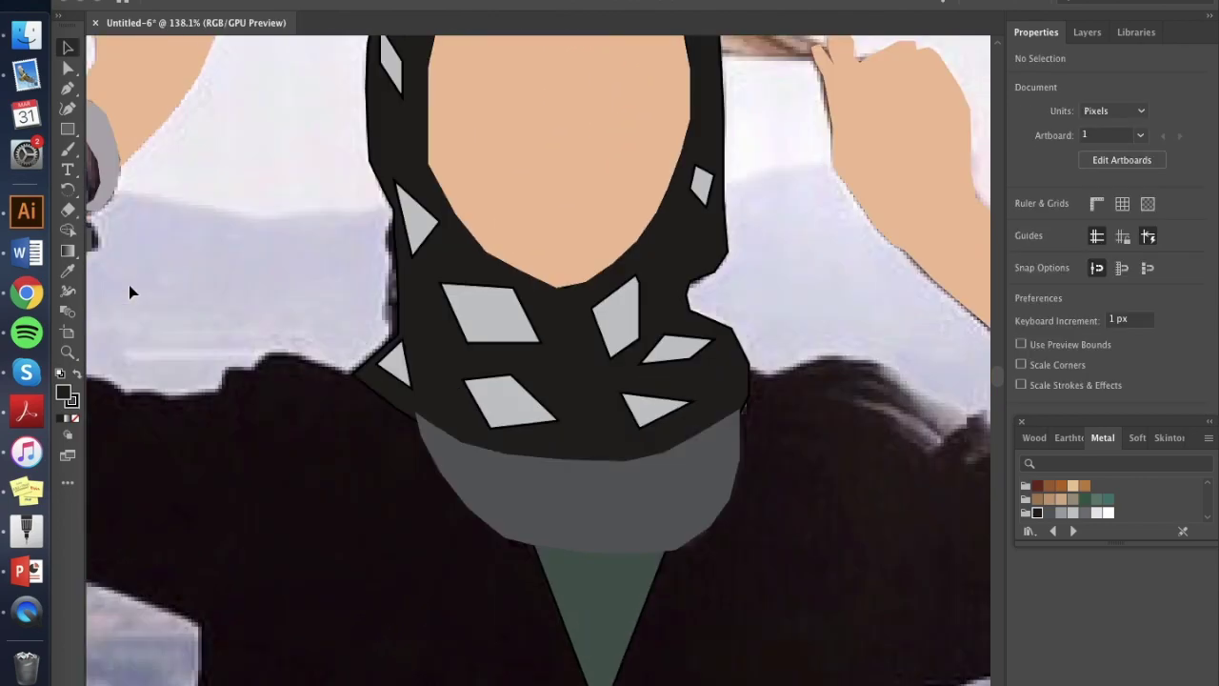
{"action": "scroll", "coordinate": [130, 286], "scroll_direction": "down", "scroll_amount": 3}
{"action": "scroll", "coordinate": [129, 285], "scroll_direction": "down", "scroll_amount": 3}
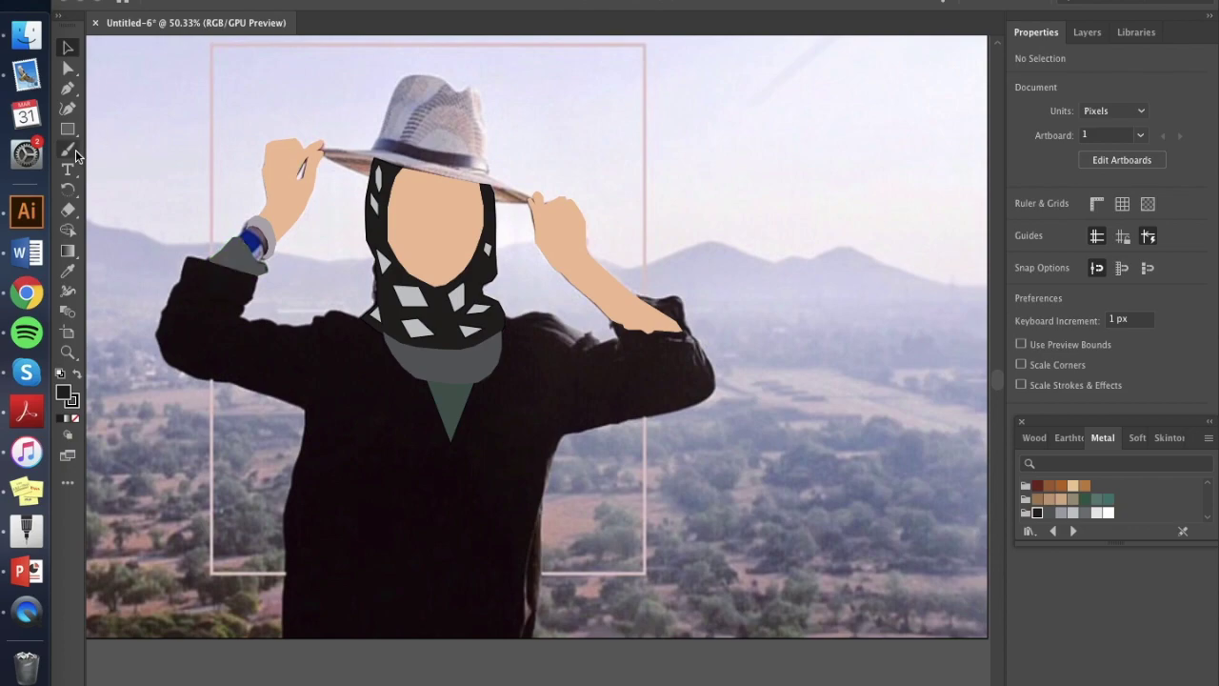
{"action": "left_click", "coordinate": [66, 88]}
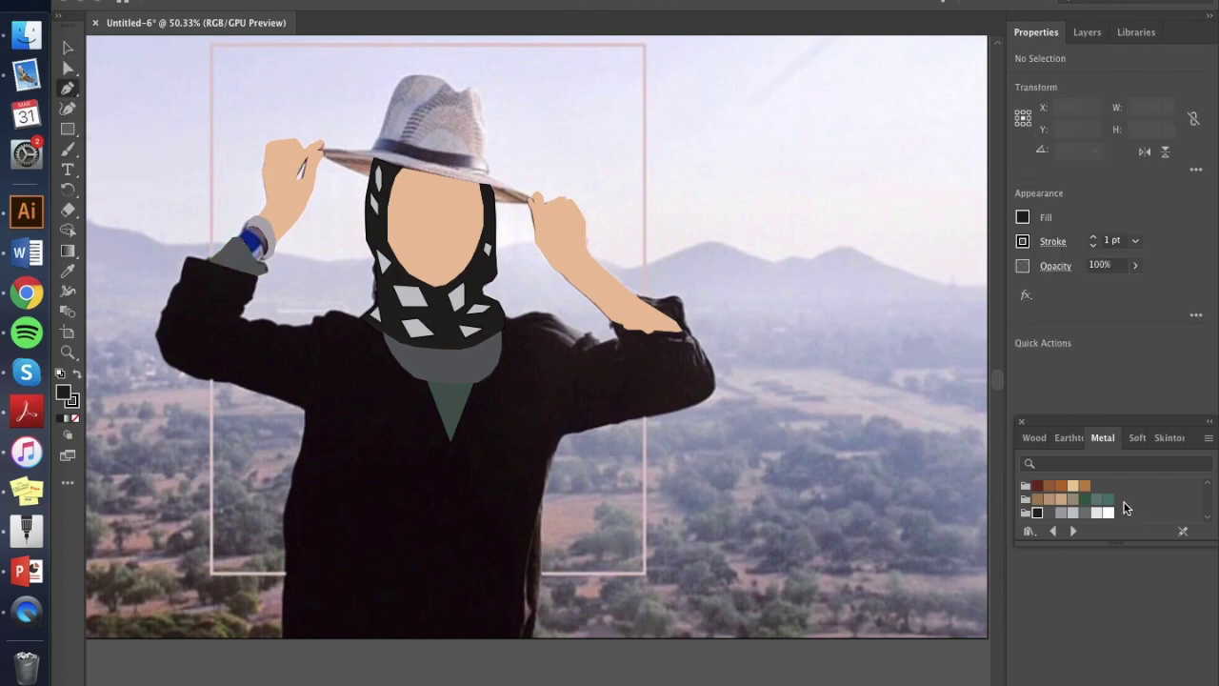
{"action": "scroll", "coordinate": [1127, 509], "scroll_direction": "up", "scroll_amount": 4}
{"action": "left_click", "coordinate": [1063, 438]}
{"action": "left_click", "coordinate": [1105, 438]}
{"action": "scroll", "coordinate": [1096, 511], "scroll_direction": "up", "scroll_amount": 2}
{"action": "left_click", "coordinate": [1023, 218]}
{"action": "left_click", "coordinate": [849, 342]}
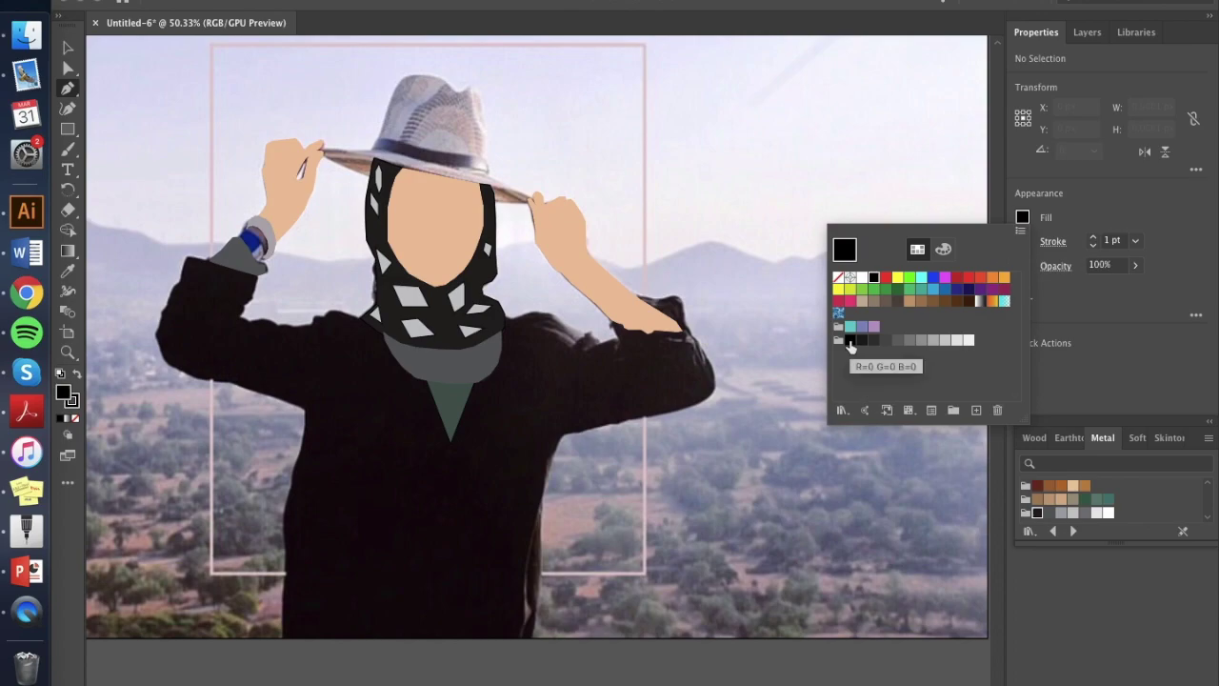
{"action": "left_click", "coordinate": [349, 447]}
Step: Trace the sweater's upper edge from the scarf's left corner along the left shoulder to the inner elbow
{"action": "scroll", "coordinate": [367, 318], "scroll_direction": "up", "scroll_amount": 5}
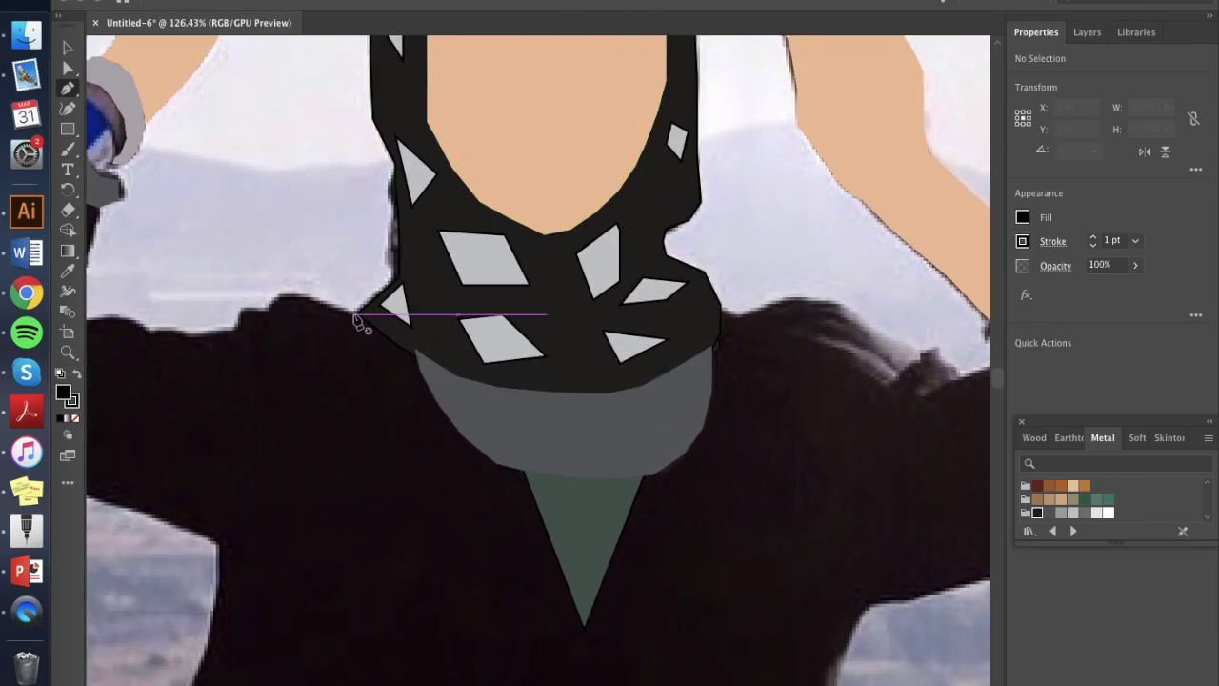
{"action": "left_click", "coordinate": [357, 315]}
{"action": "left_click", "coordinate": [269, 300]}
{"action": "left_click", "coordinate": [264, 311]}
{"action": "left_click", "coordinate": [243, 310]}
{"action": "left_click", "coordinate": [238, 328]}
{"action": "scroll", "coordinate": [238, 328], "scroll_direction": "left", "scroll_amount": 5}
{"action": "left_click", "coordinate": [452, 284]}
{"action": "left_click", "coordinate": [411, 284]}
{"action": "left_click", "coordinate": [354, 272]}
{"action": "left_click", "coordinate": [326, 266]}
{"action": "left_click", "coordinate": [319, 258]}
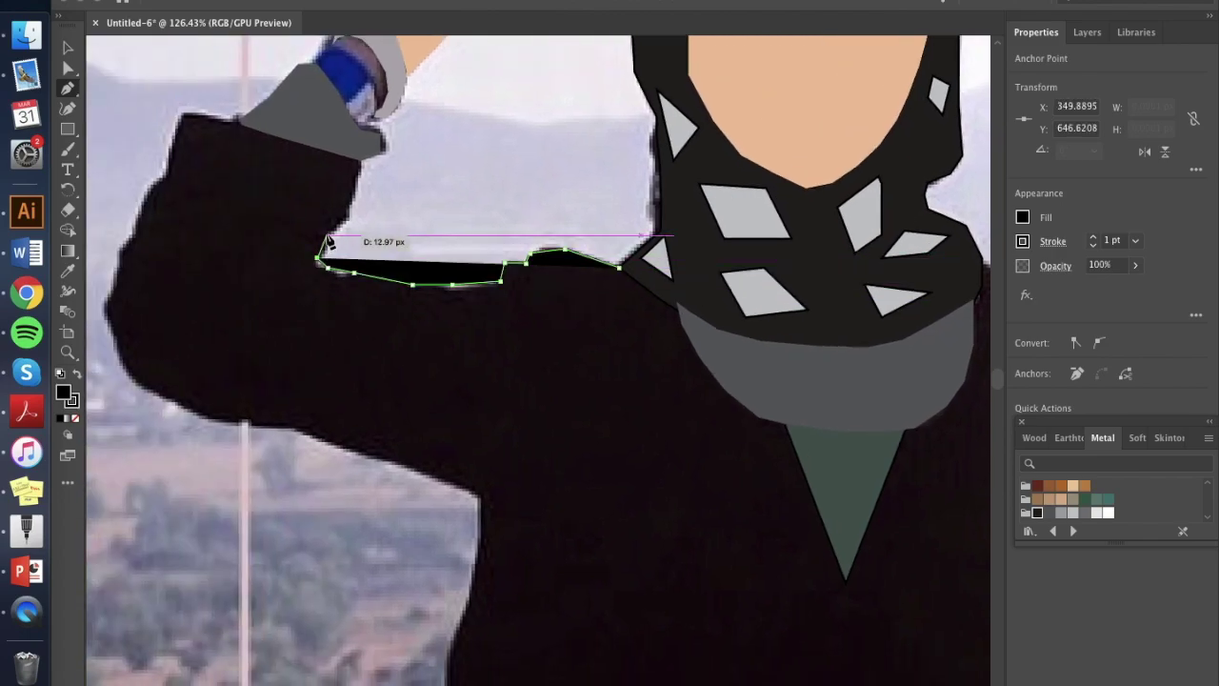
Step: Trace the left sleeve up the inner forearm, across the grey cuff and down the outer side around the elbow
{"action": "left_click", "coordinate": [327, 236]}
{"action": "left_click", "coordinate": [350, 210]}
{"action": "left_click", "coordinate": [362, 171]}
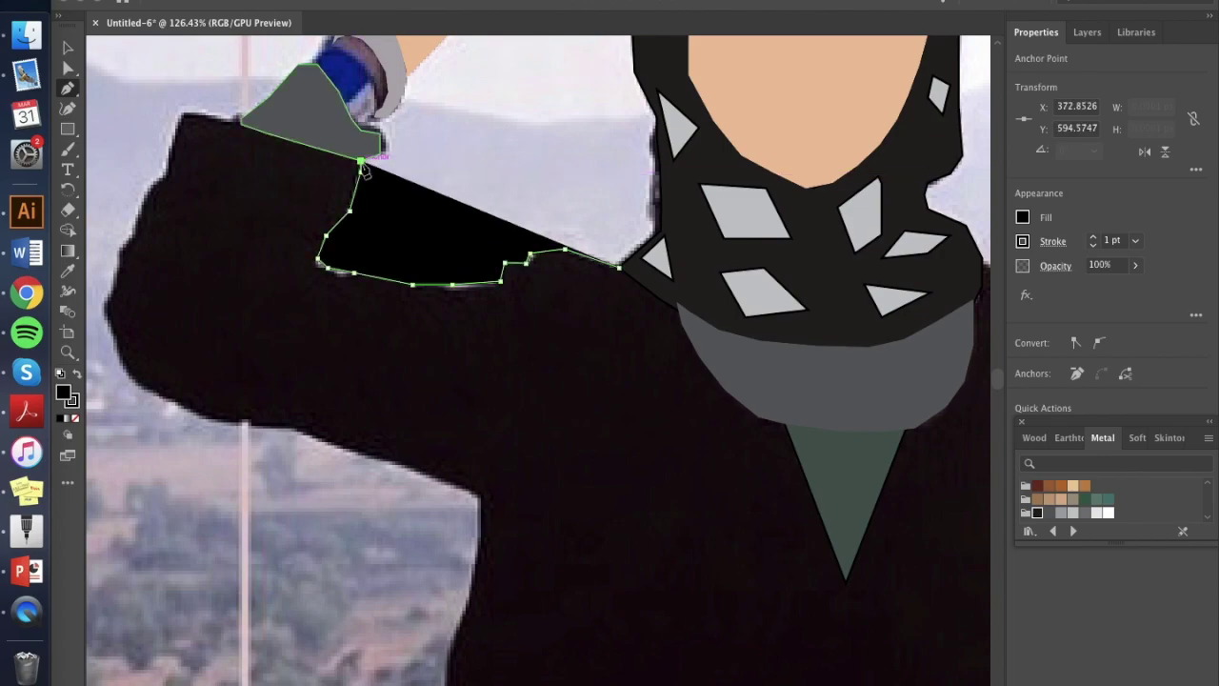
{"action": "left_click", "coordinate": [261, 116]}
{"action": "left_click", "coordinate": [207, 113]}
{"action": "left_click", "coordinate": [182, 113]}
{"action": "left_click", "coordinate": [105, 307]}
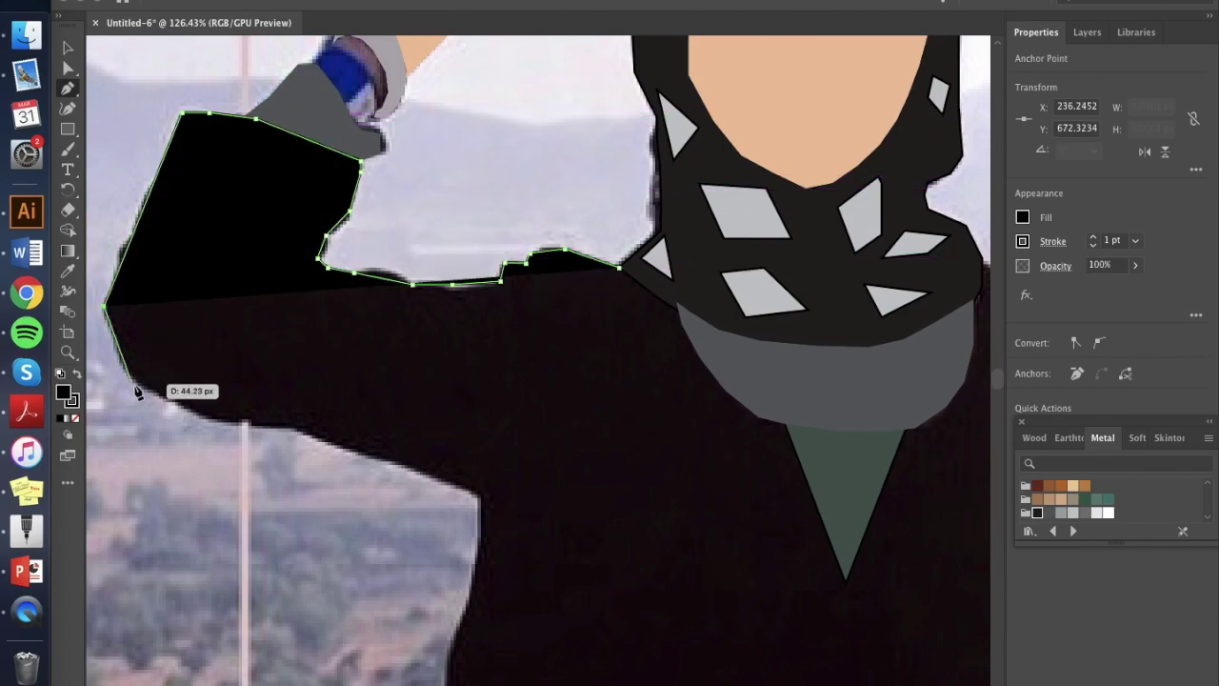
{"action": "left_click", "coordinate": [130, 385]}
Step: Trace the underside of the left sleeve from the elbow to the armpit
{"action": "scroll", "coordinate": [171, 352], "scroll_direction": "down", "scroll_amount": 5}
{"action": "left_click", "coordinate": [227, 244]}
{"action": "left_click", "coordinate": [291, 249]}
{"action": "left_click", "coordinate": [466, 310]}
{"action": "scroll", "coordinate": [467, 314], "scroll_direction": "down", "scroll_amount": 6}
Step: Trace the left side of the sweater's torso from the armpit down to the photo's bottom edge
{"action": "left_click", "coordinate": [444, 141]}
{"action": "left_click", "coordinate": [419, 208]}
{"action": "left_click", "coordinate": [413, 258]}
{"action": "left_click", "coordinate": [407, 283]}
{"action": "left_click", "coordinate": [394, 350]}
{"action": "left_click", "coordinate": [403, 422]}
{"action": "left_click", "coordinate": [401, 484]}
{"action": "left_click", "coordinate": [396, 641]}
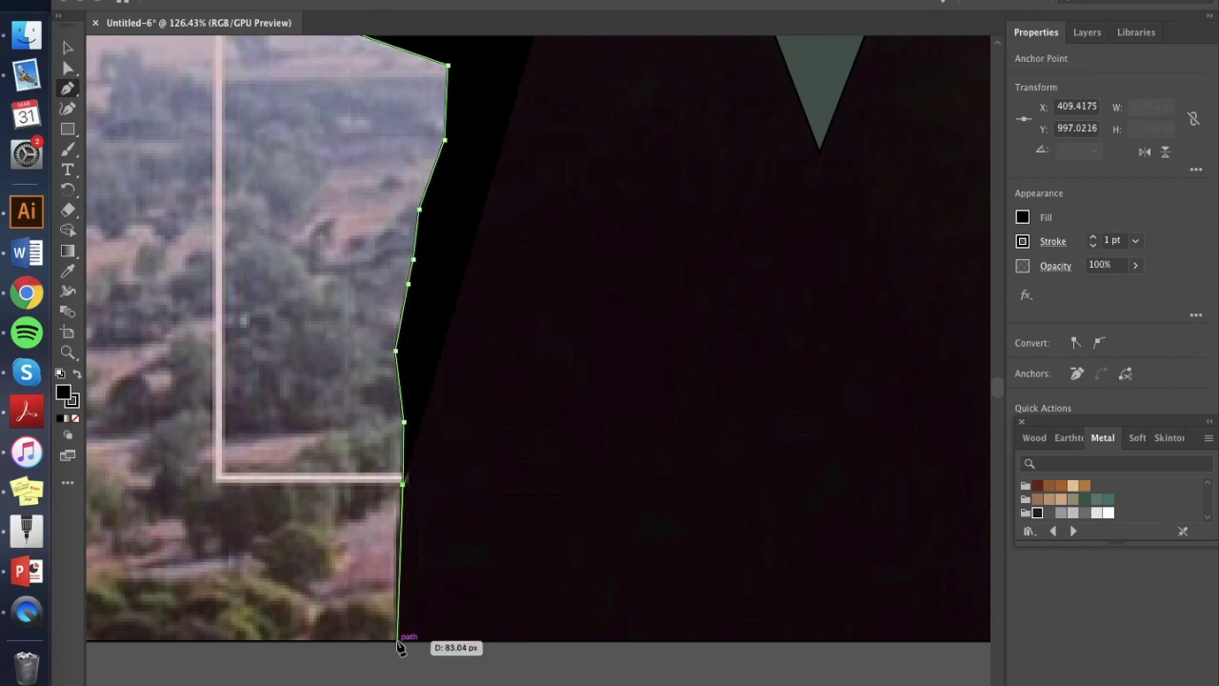
Step: Trace the sweater across the photo's bottom edge and up the right side of the torso to the armpit
{"action": "scroll", "coordinate": [559, 600], "scroll_direction": "right", "scroll_amount": 7}
{"action": "scroll", "coordinate": [559, 600], "scroll_direction": "down", "scroll_amount": 2}
{"action": "left_click", "coordinate": [735, 570]}
{"action": "scroll", "coordinate": [643, 574], "scroll_direction": "up", "scroll_amount": 3}
{"action": "scroll", "coordinate": [643, 573], "scroll_direction": "right", "scroll_amount": 4}
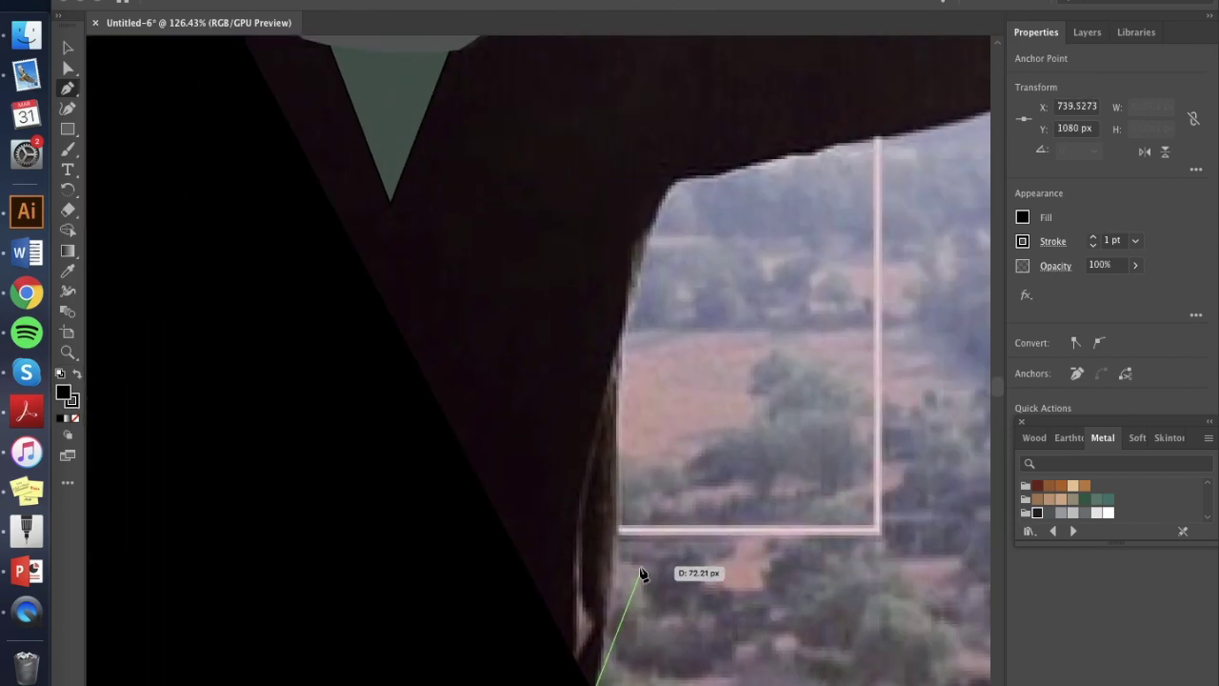
{"action": "left_click", "coordinate": [611, 424]}
{"action": "scroll", "coordinate": [610, 429], "scroll_direction": "up", "scroll_amount": 2}
{"action": "scroll", "coordinate": [609, 429], "scroll_direction": "right", "scroll_amount": 1}
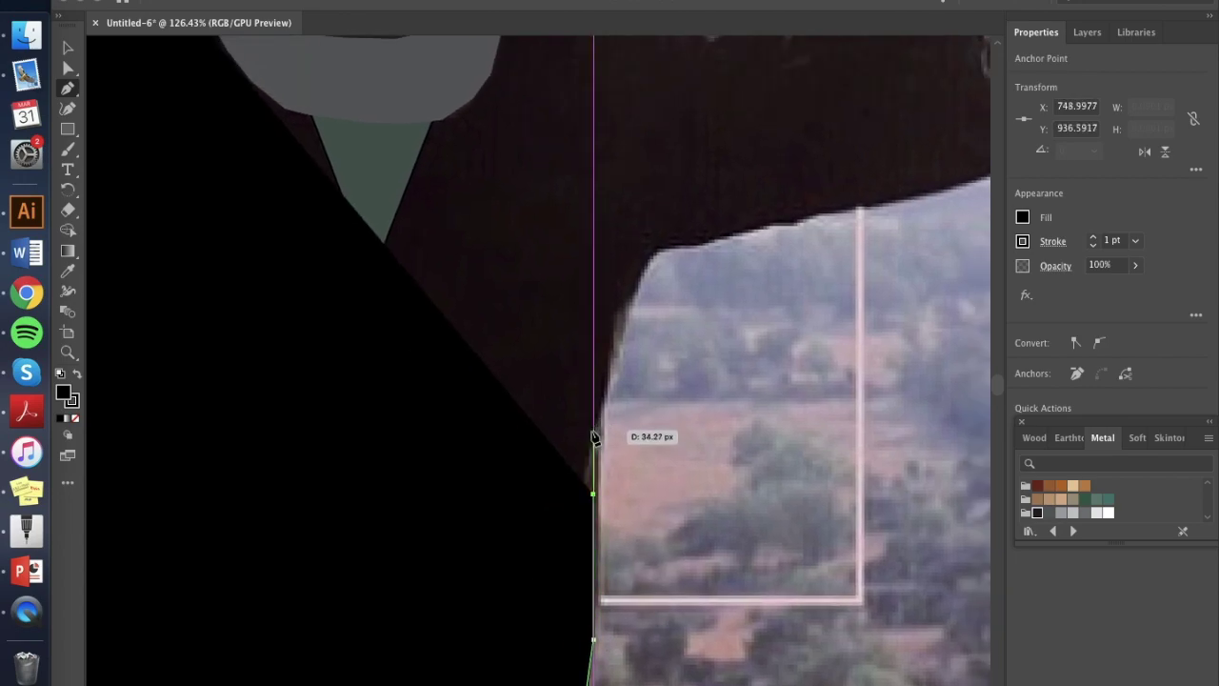
{"action": "left_click", "coordinate": [592, 428]}
{"action": "left_click", "coordinate": [615, 320]}
{"action": "left_click", "coordinate": [648, 258]}
Step: Trace the underside of the right sleeve from the armpit out to the elbow and around it
{"action": "scroll", "coordinate": [667, 286], "scroll_direction": "up", "scroll_amount": 3}
{"action": "scroll", "coordinate": [666, 286], "scroll_direction": "right", "scroll_amount": 5}
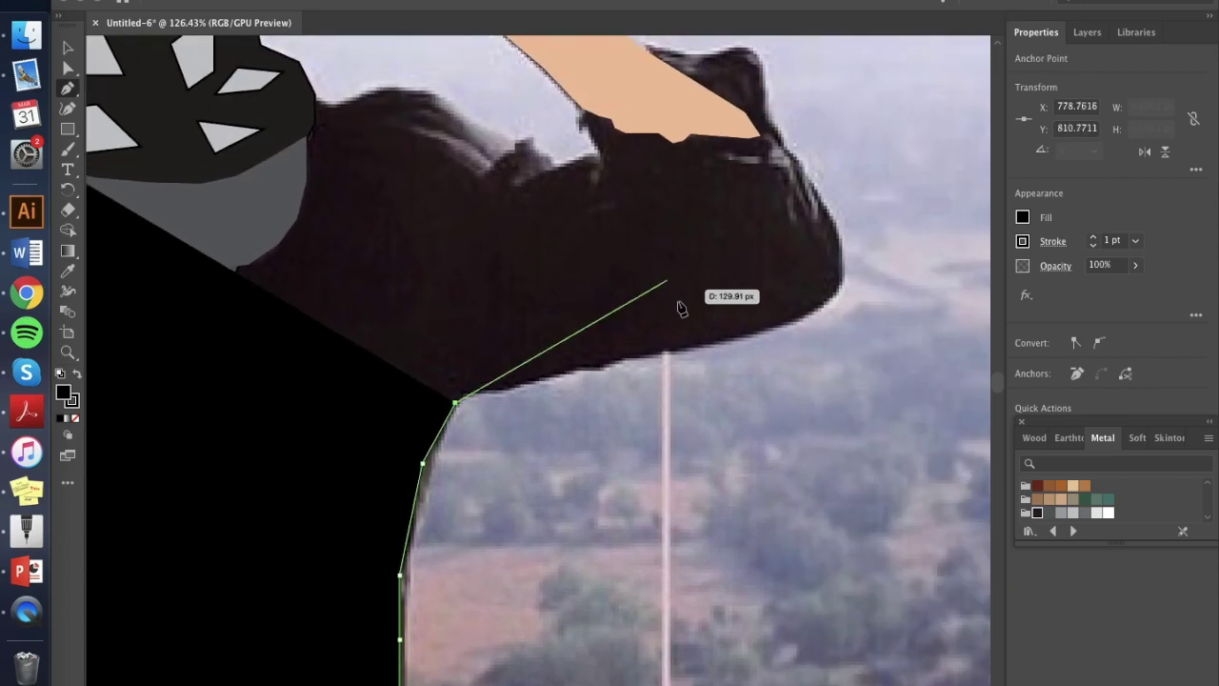
{"action": "left_click", "coordinate": [472, 389]}
{"action": "left_click", "coordinate": [604, 368]}
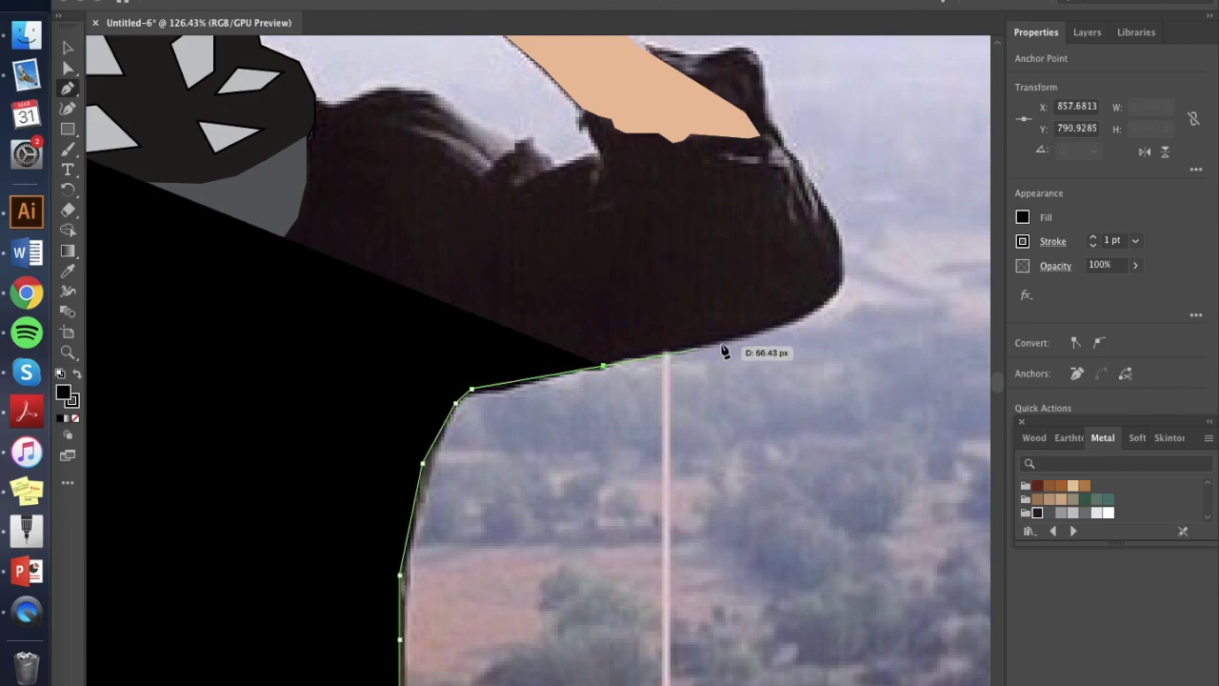
{"action": "left_click", "coordinate": [743, 337]}
{"action": "left_click", "coordinate": [812, 313]}
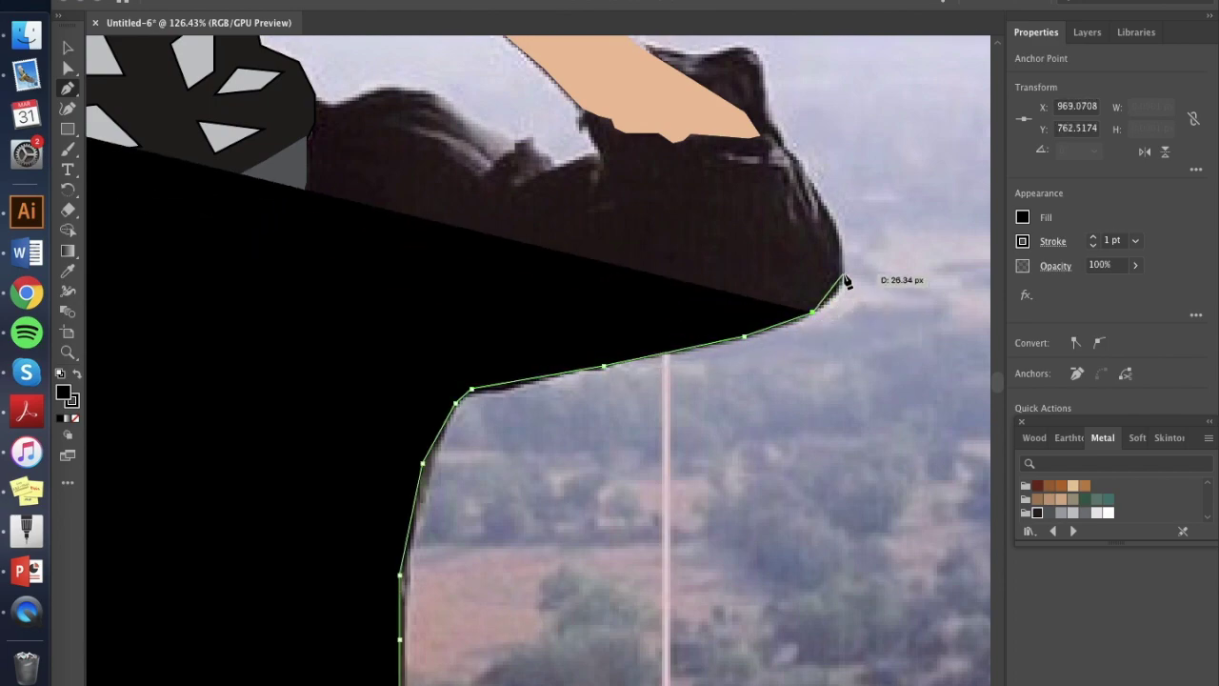
{"action": "left_click", "coordinate": [842, 287]}
{"action": "left_click", "coordinate": [839, 230]}
{"action": "left_click", "coordinate": [808, 174]}
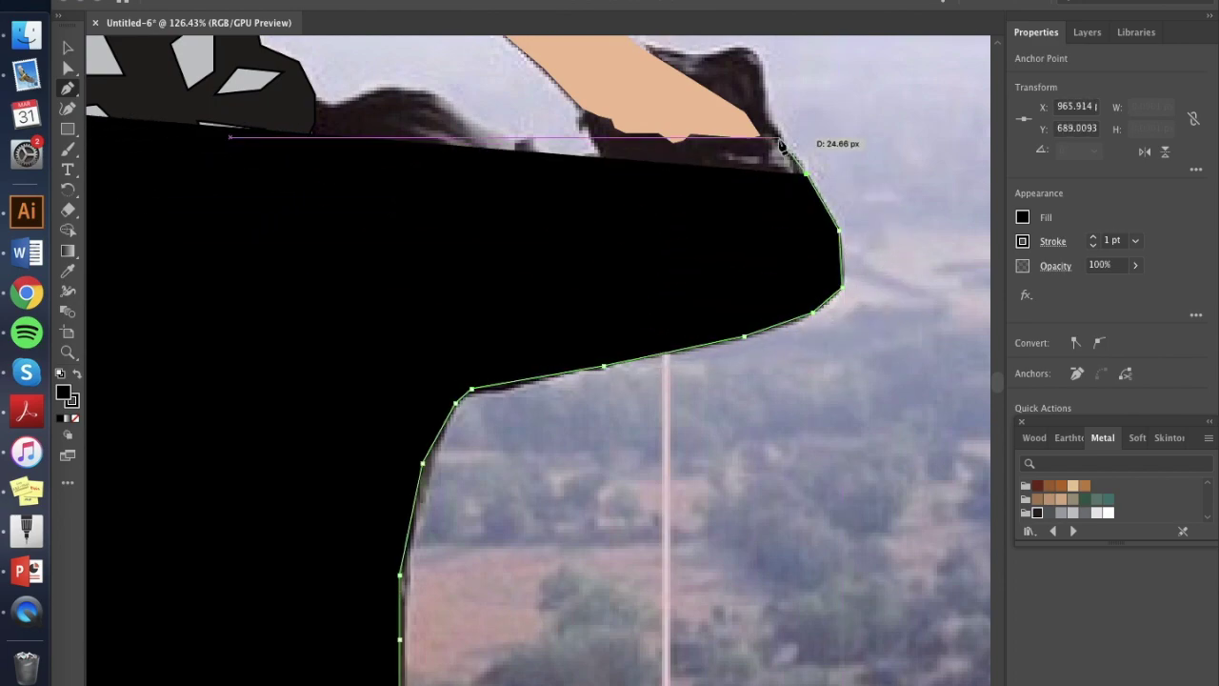
Step: Trace the outer edge of the right sleeve up over its raised fold to the bare forearm
{"action": "left_click", "coordinate": [779, 136]}
{"action": "left_click", "coordinate": [765, 112]}
{"action": "left_click", "coordinate": [761, 59]}
{"action": "scroll", "coordinate": [761, 60], "scroll_direction": "up", "scroll_amount": 1}
{"action": "left_click", "coordinate": [741, 56]}
{"action": "scroll", "coordinate": [657, 57], "scroll_direction": "up", "scroll_amount": 1}
{"action": "left_click", "coordinate": [639, 68]}
Step: Trace the right sleeve's opening down along the forearm and back beneath the forearm's lower end
{"action": "left_click", "coordinate": [665, 88]}
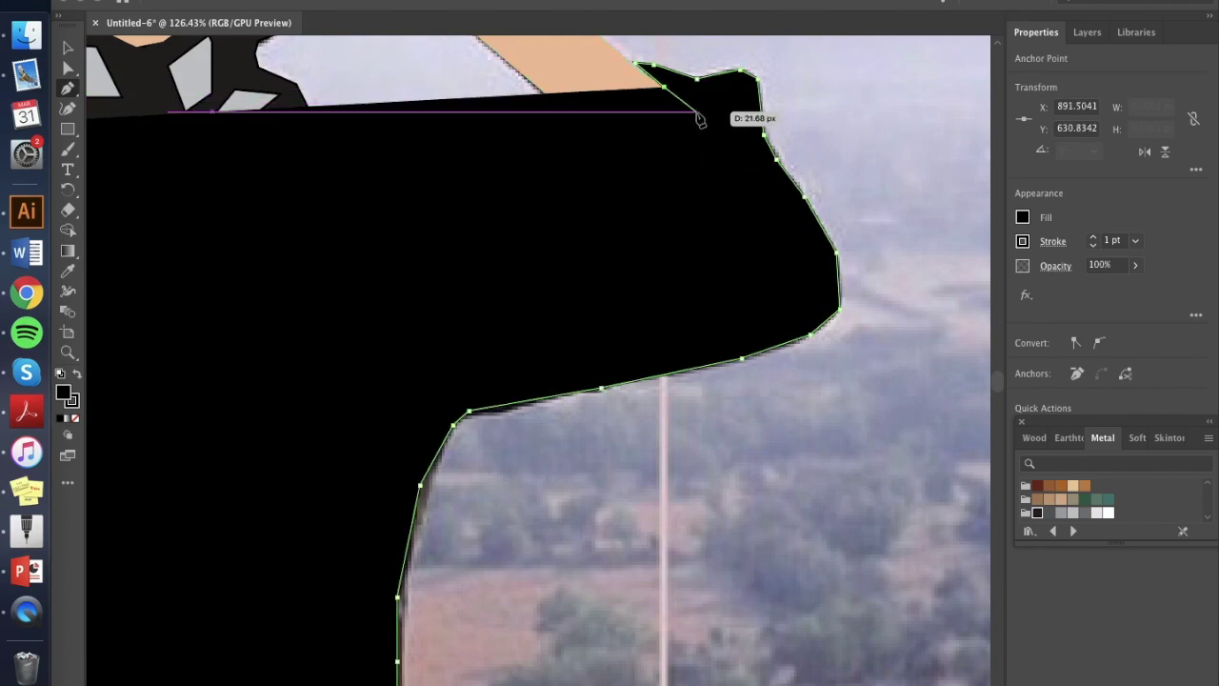
{"action": "left_click", "coordinate": [696, 112]}
{"action": "left_click", "coordinate": [763, 183]}
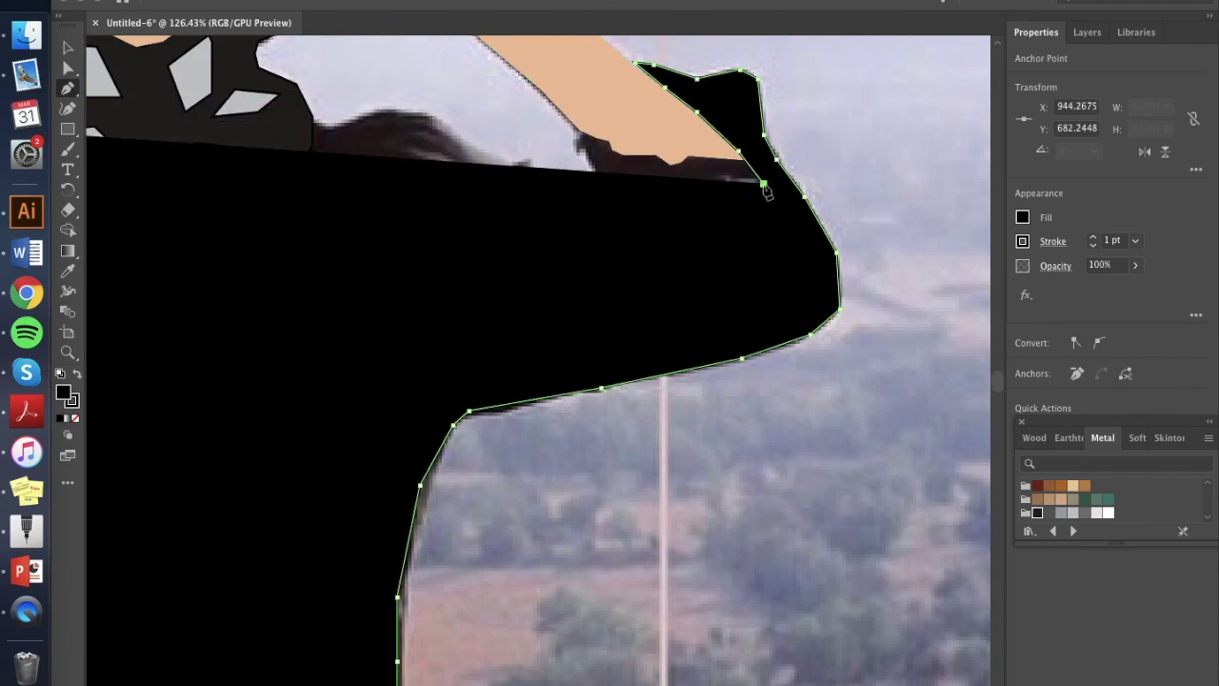
{"action": "left_click_drag", "start_coordinate": [739, 155], "coordinate": [740, 164]}
{"action": "left_click", "coordinate": [738, 159]}
{"action": "left_click", "coordinate": [689, 157]}
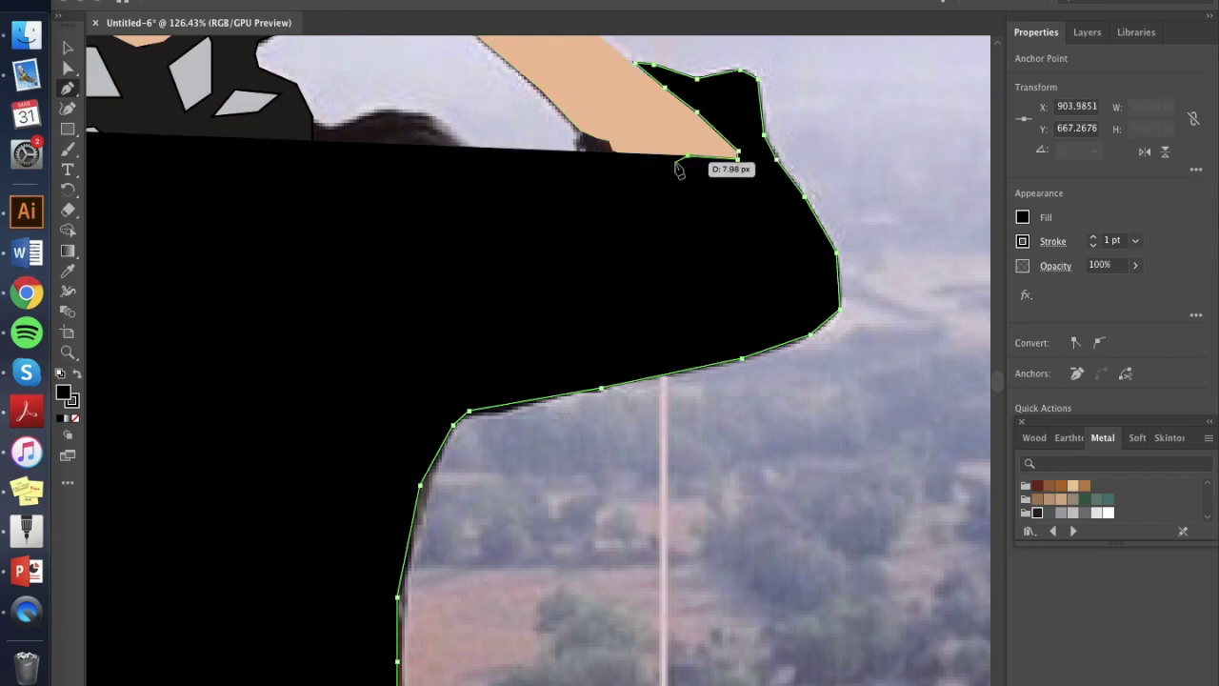
{"action": "left_click", "coordinate": [670, 165]}
{"action": "left_click", "coordinate": [657, 155]}
{"action": "left_click", "coordinate": [613, 149]}
{"action": "left_click", "coordinate": [610, 141]}
Step: Trace the right sleeve's inner fold and shoulder to the scarf, and close the sweater path at its starting point
{"action": "left_click_drag", "start_coordinate": [602, 146], "coordinate": [602, 145]}
{"action": "left_click_drag", "start_coordinate": [581, 130], "coordinate": [600, 188]}
{"action": "left_click_drag", "start_coordinate": [568, 186], "coordinate": [573, 193]}
{"action": "left_click", "coordinate": [527, 158]}
{"action": "left_click", "coordinate": [512, 159]}
{"action": "left_click", "coordinate": [510, 176]}
{"action": "left_click", "coordinate": [478, 150]}
{"action": "left_click", "coordinate": [439, 117]}
{"action": "left_click", "coordinate": [397, 107]}
{"action": "left_click_drag", "start_coordinate": [373, 118], "coordinate": [373, 118]}
{"action": "left_click_drag", "start_coordinate": [347, 116], "coordinate": [328, 124]}
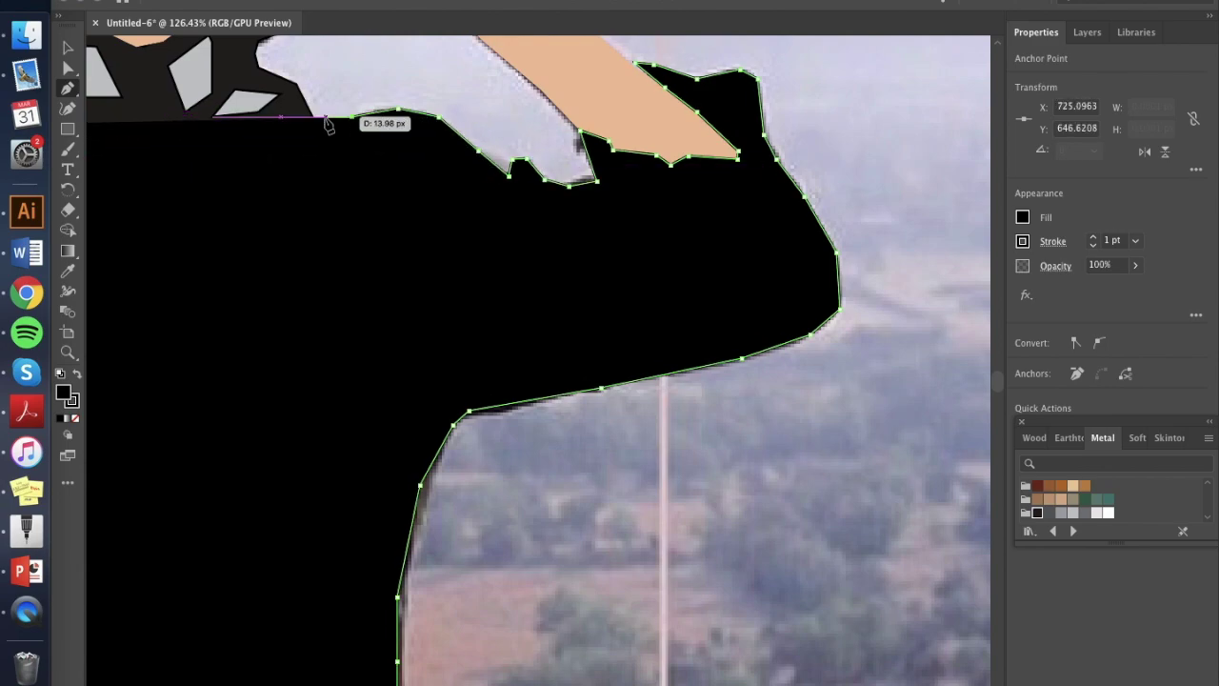
{"action": "scroll", "coordinate": [316, 122], "scroll_direction": "left", "scroll_amount": 7}
{"action": "left_click", "coordinate": [290, 129]}
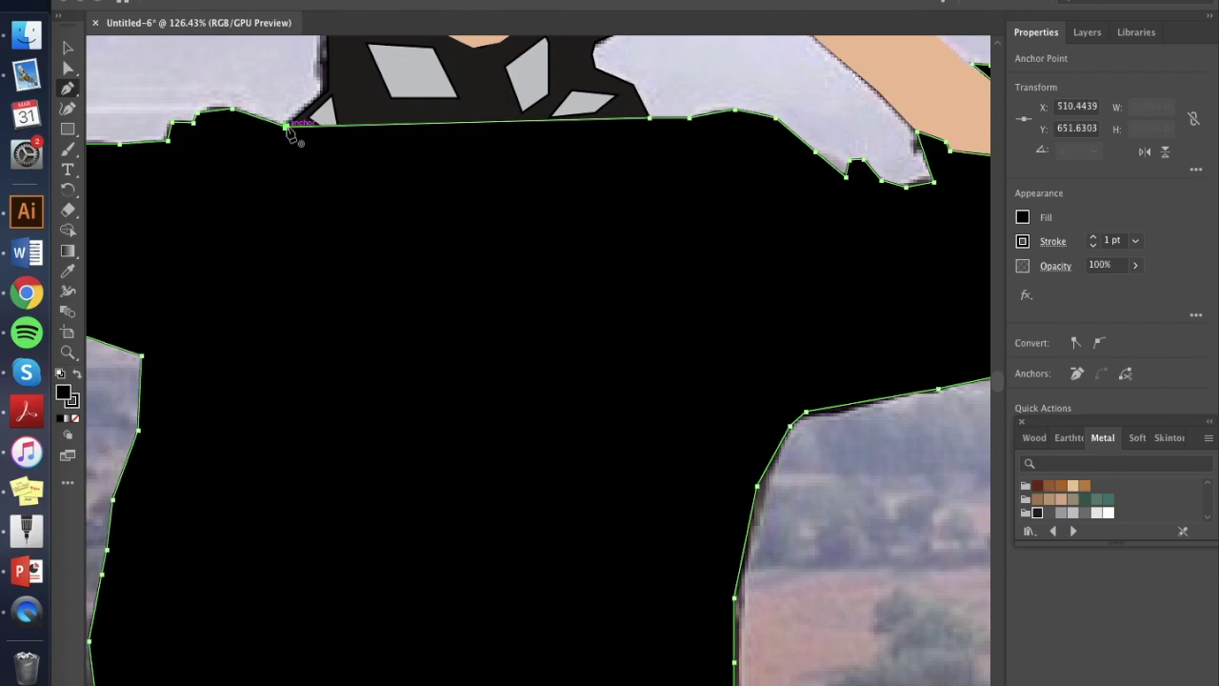
Step: Send the black sweater shape to the back, behind the scarf, collar and green neckline, and deselect it
{"action": "scroll", "coordinate": [317, 360], "scroll_direction": "down", "scroll_amount": 5}
{"action": "scroll", "coordinate": [321, 367], "scroll_direction": "down", "scroll_amount": 3}
{"action": "left_click", "coordinate": [68, 48]}
{"action": "right_click", "coordinate": [354, 429]}
{"action": "mouse_move", "coordinate": [419, 643]}
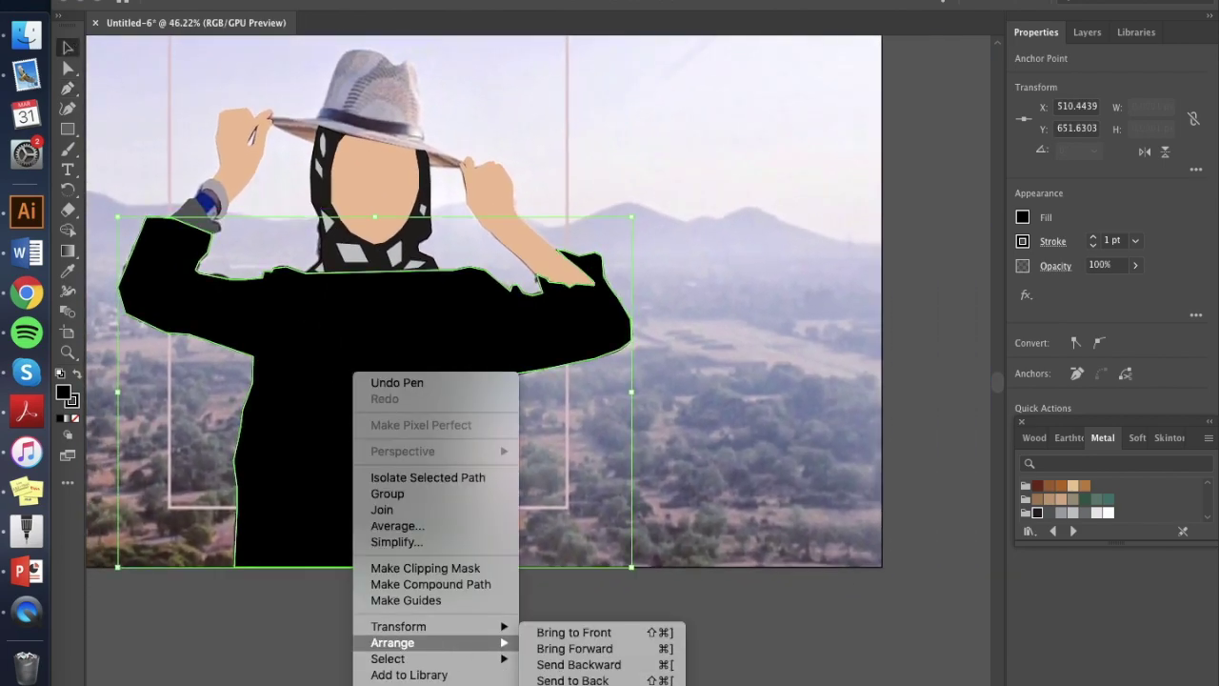
{"action": "left_click", "coordinate": [573, 680]}
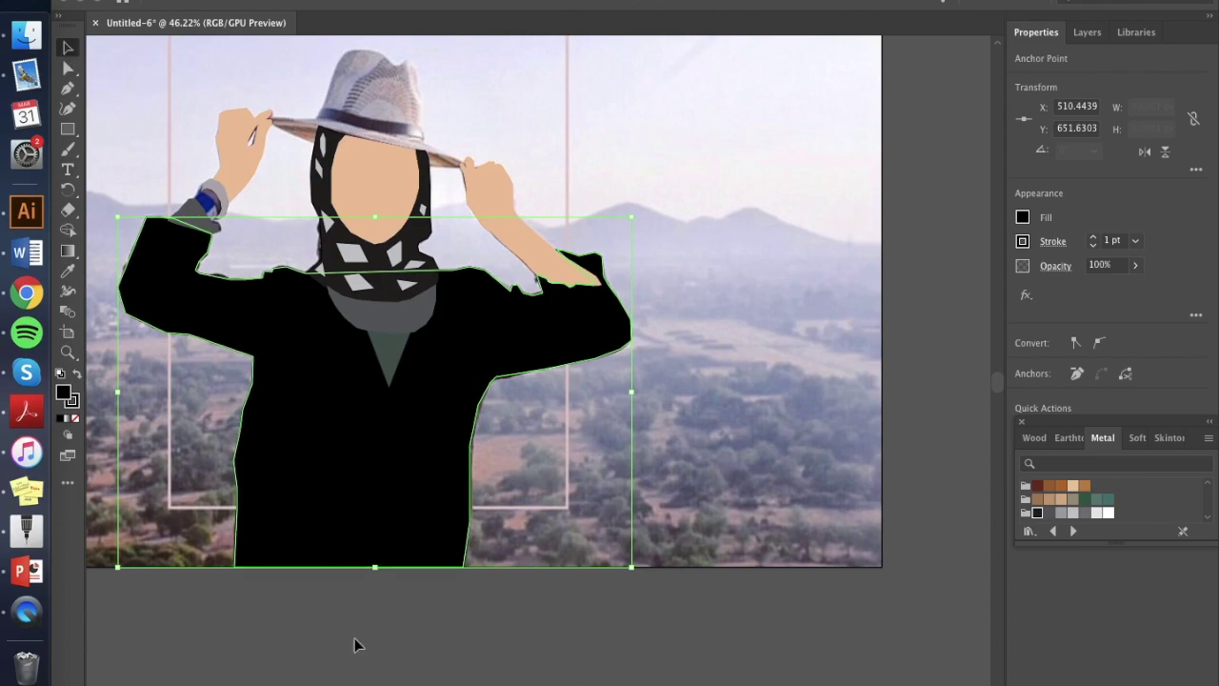
{"action": "left_click", "coordinate": [356, 645]}
{"action": "scroll", "coordinate": [356, 645], "scroll_direction": "down", "scroll_amount": 2}
{"action": "scroll", "coordinate": [356, 645], "scroll_direction": "up", "scroll_amount": 2}
{"action": "scroll", "coordinate": [544, 389], "scroll_direction": "up", "scroll_amount": 2}
{"action": "scroll", "coordinate": [544, 389], "scroll_direction": "left", "scroll_amount": 3}
{"action": "scroll", "coordinate": [426, 323], "scroll_direction": "up", "scroll_amount": 4}
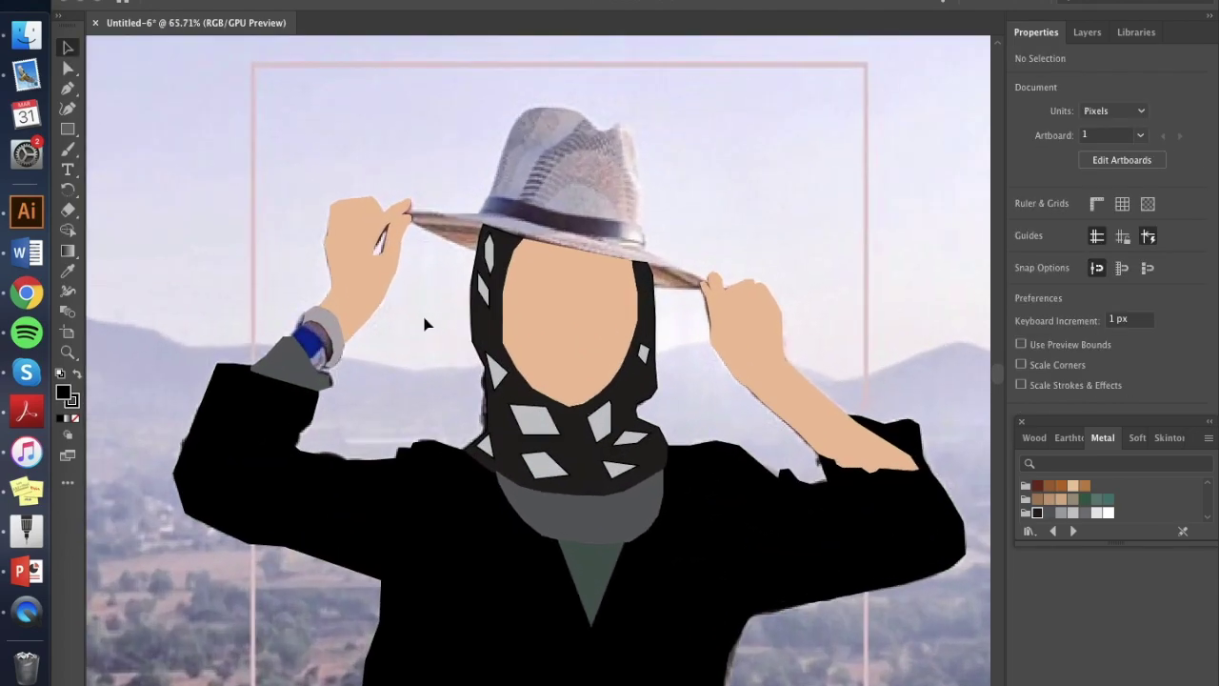
Step: Trace the blue wristband area between the left sleeve's gray cuff and light gray bracelet with the Pen tool, using a teal fill and no stroke
{"action": "scroll", "coordinate": [425, 325], "scroll_direction": "up", "scroll_amount": 10}
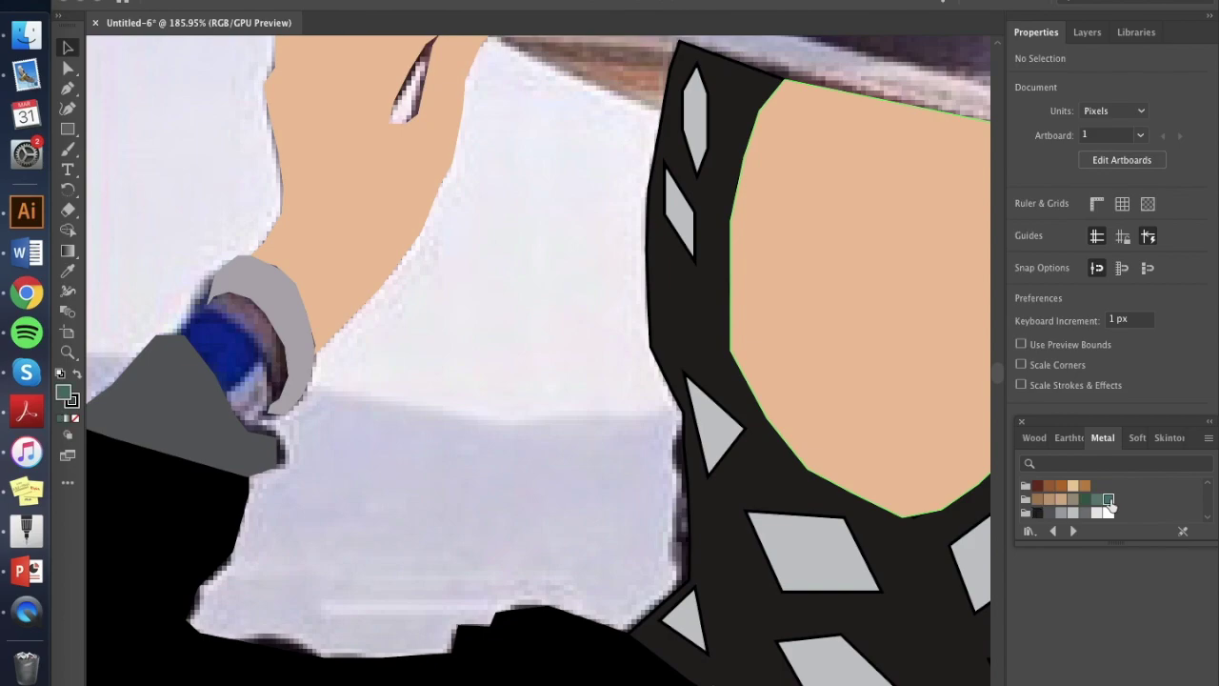
{"action": "left_click", "coordinate": [67, 93]}
{"action": "left_click_drag", "start_coordinate": [175, 327], "coordinate": [205, 311]}
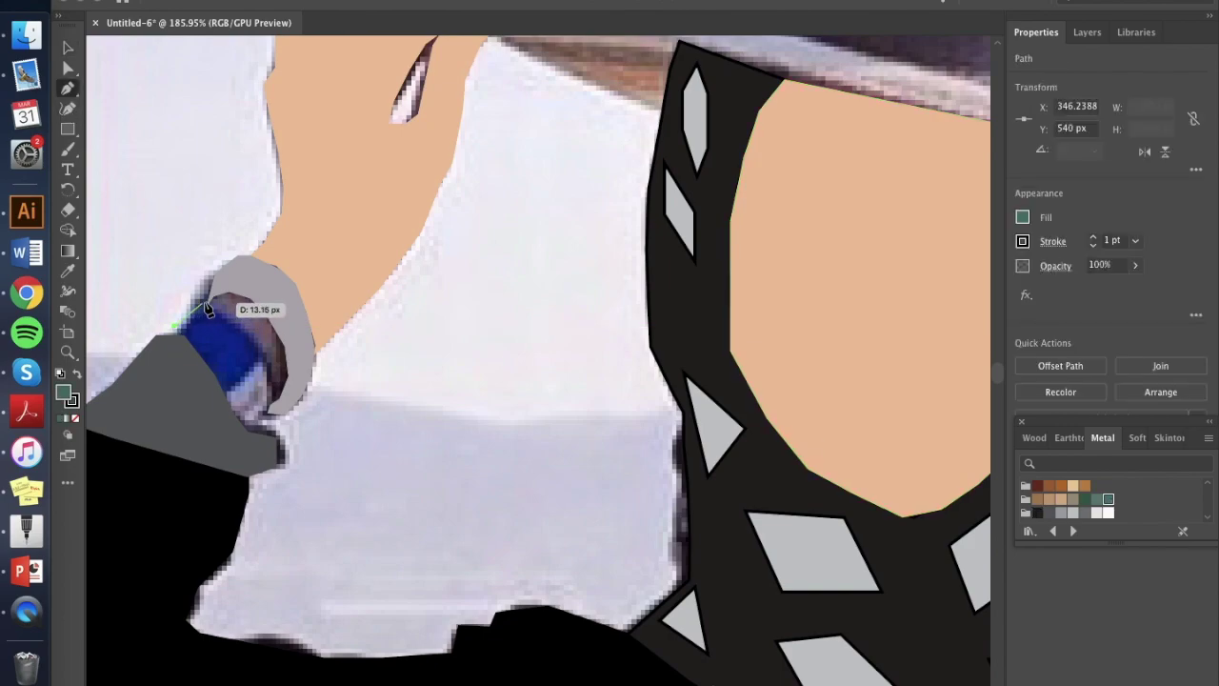
{"action": "left_click", "coordinate": [206, 305]}
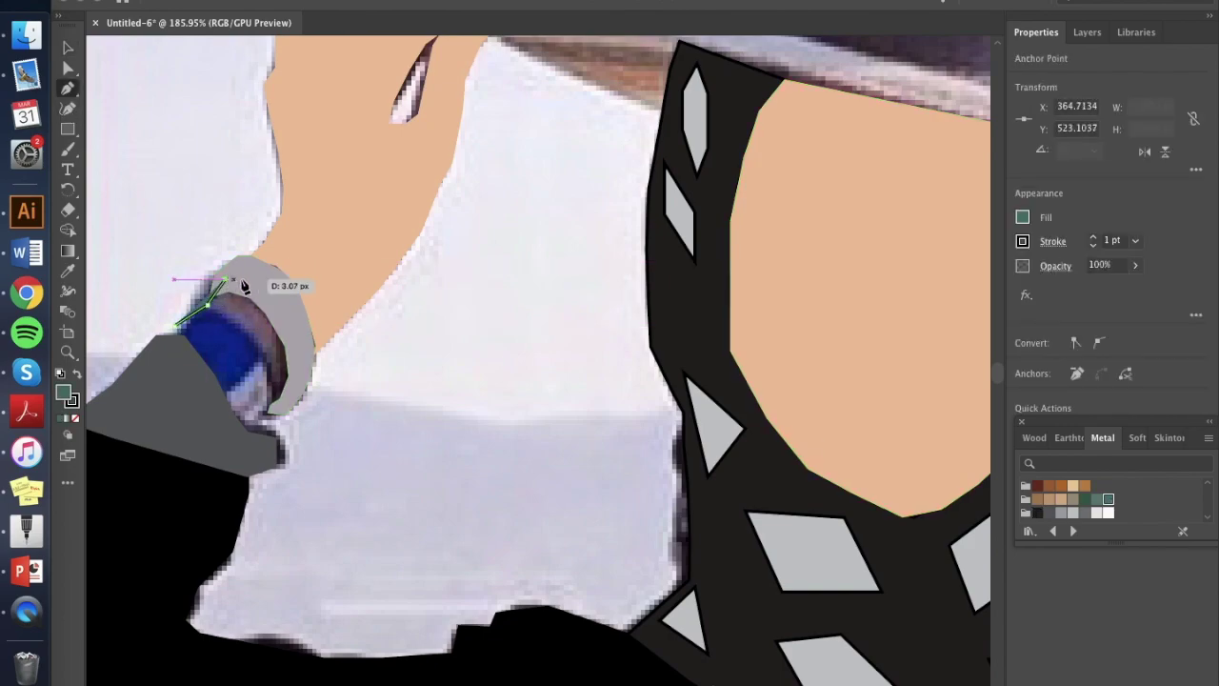
{"action": "left_click", "coordinate": [303, 327]}
{"action": "left_click", "coordinate": [311, 375]}
{"action": "left_click", "coordinate": [275, 433]}
{"action": "left_click_drag", "start_coordinate": [257, 440], "coordinate": [255, 441]}
{"action": "left_click", "coordinate": [248, 444]}
{"action": "left_click", "coordinate": [165, 347]}
{"action": "left_click", "coordinate": [155, 334]}
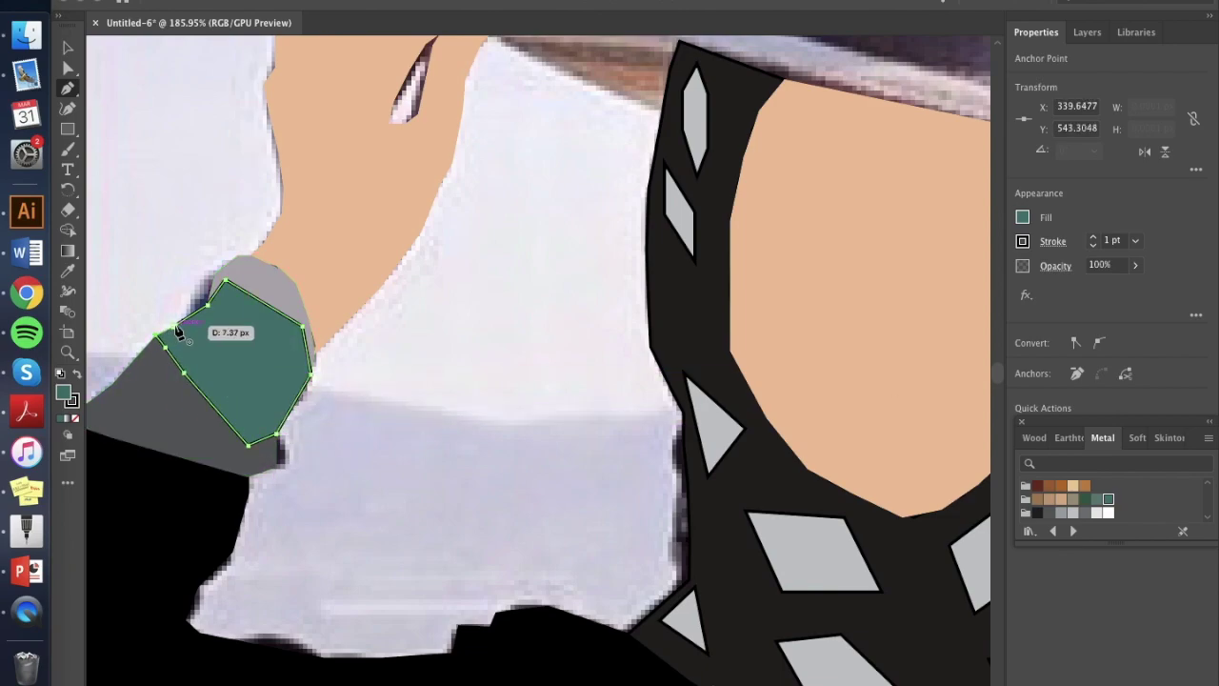
{"action": "left_click", "coordinate": [1022, 244]}
{"action": "left_click", "coordinate": [838, 302]}
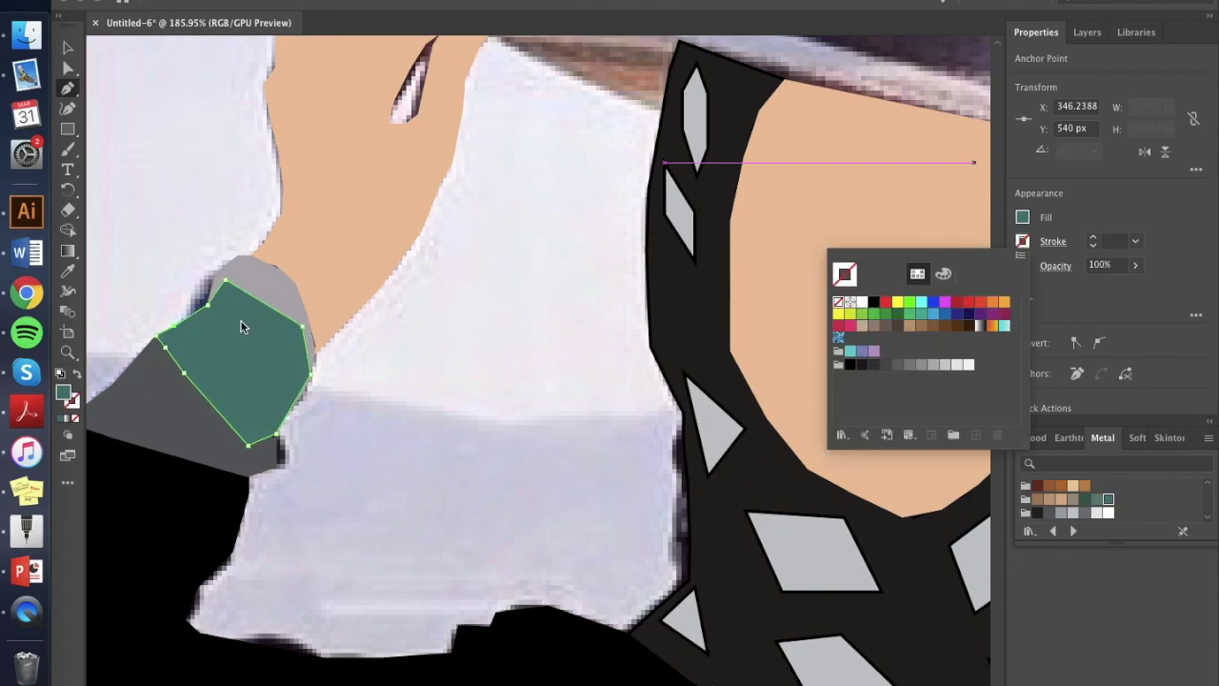
{"action": "left_click", "coordinate": [251, 368]}
{"action": "right_click", "coordinate": [250, 368]}
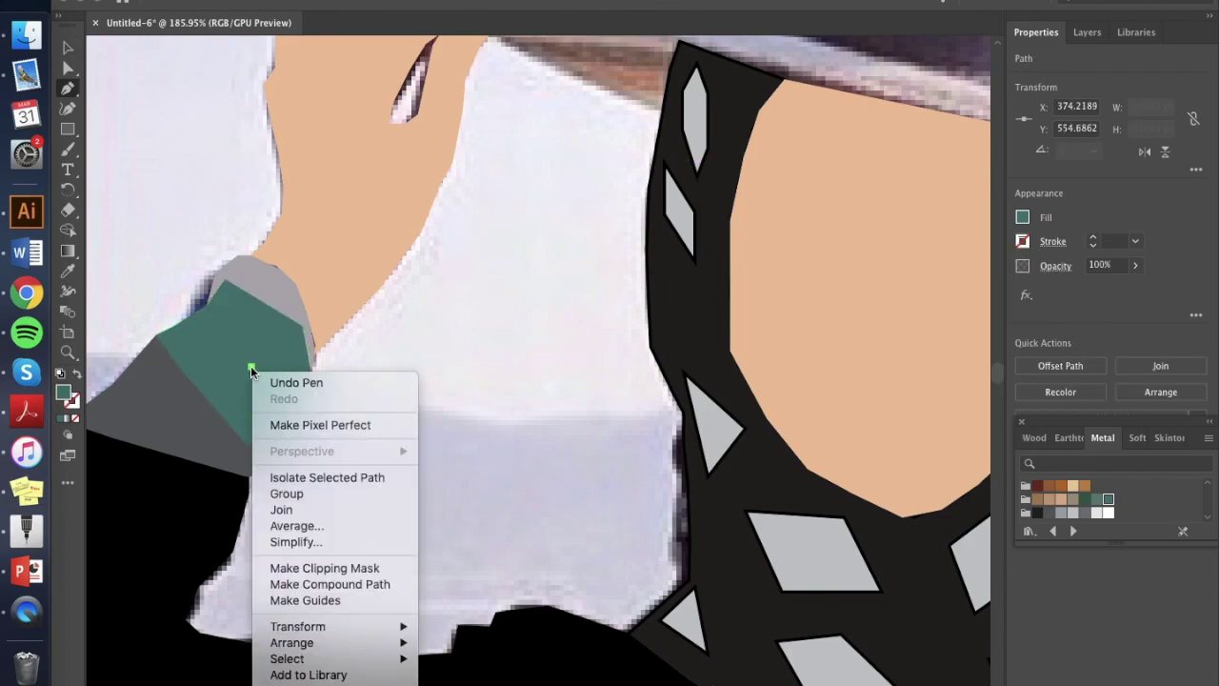
{"action": "left_click", "coordinate": [276, 382]}
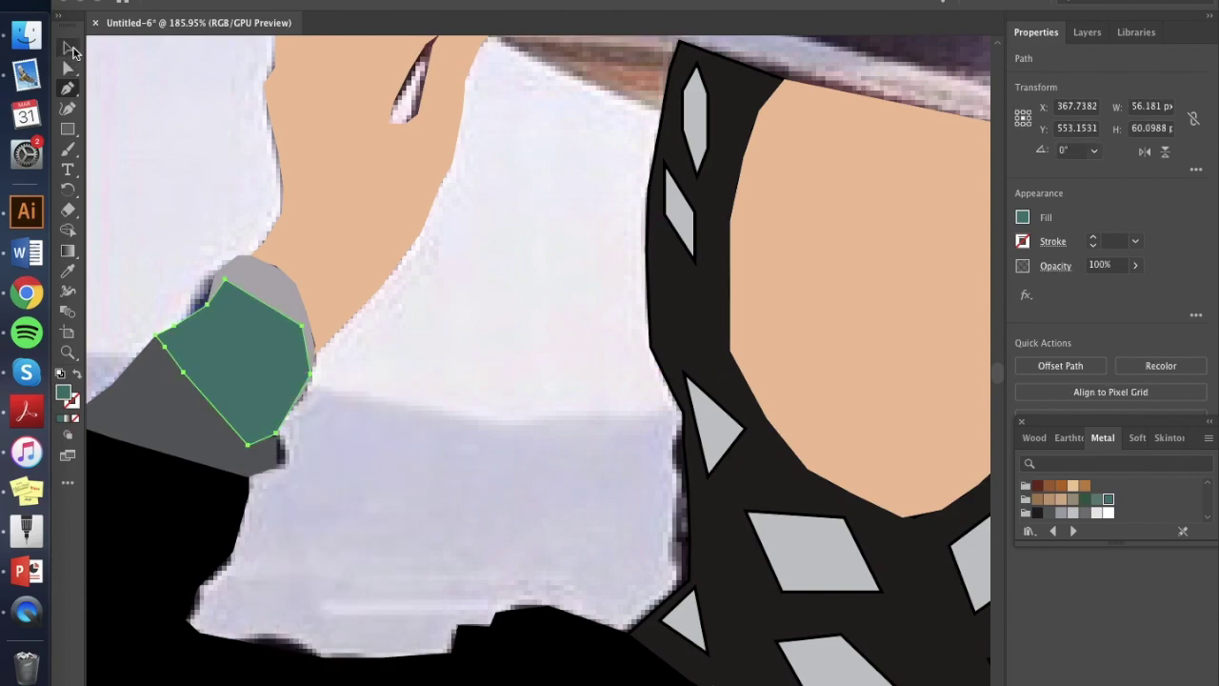
Step: Send the teal wristband shape to the back, behind the cuff and bracelet, and deselect it
{"action": "right_click", "coordinate": [244, 394]}
{"action": "mouse_move", "coordinate": [286, 643]}
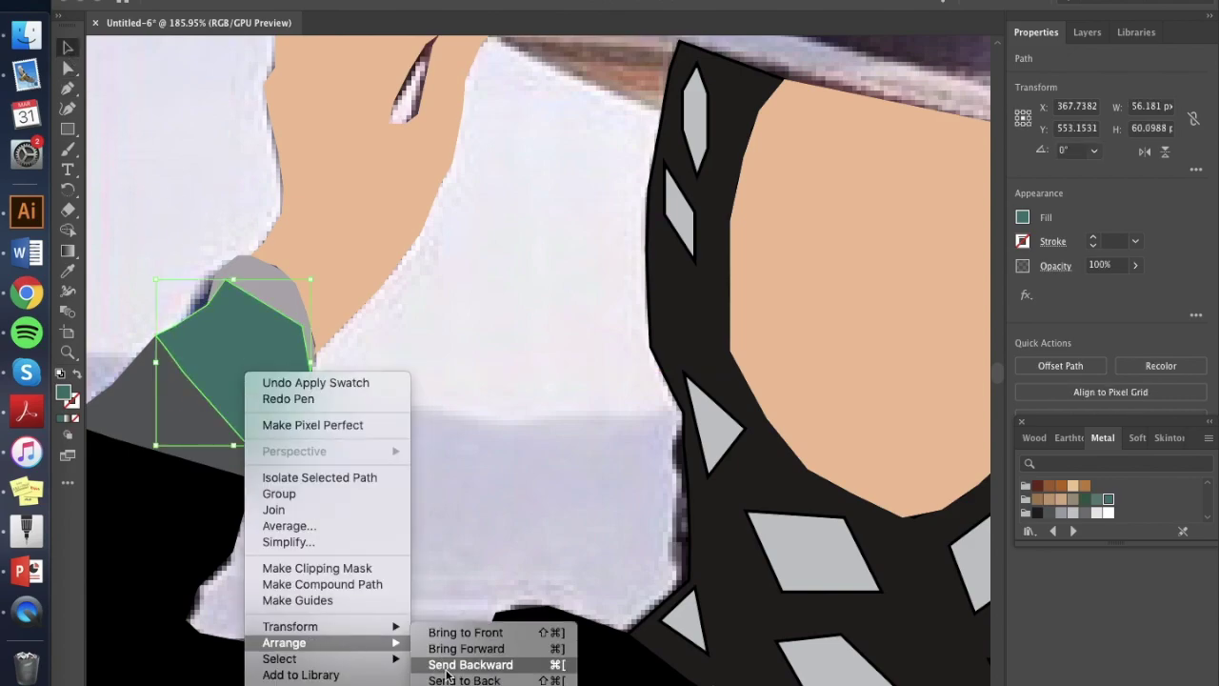
{"action": "left_click", "coordinate": [451, 680]}
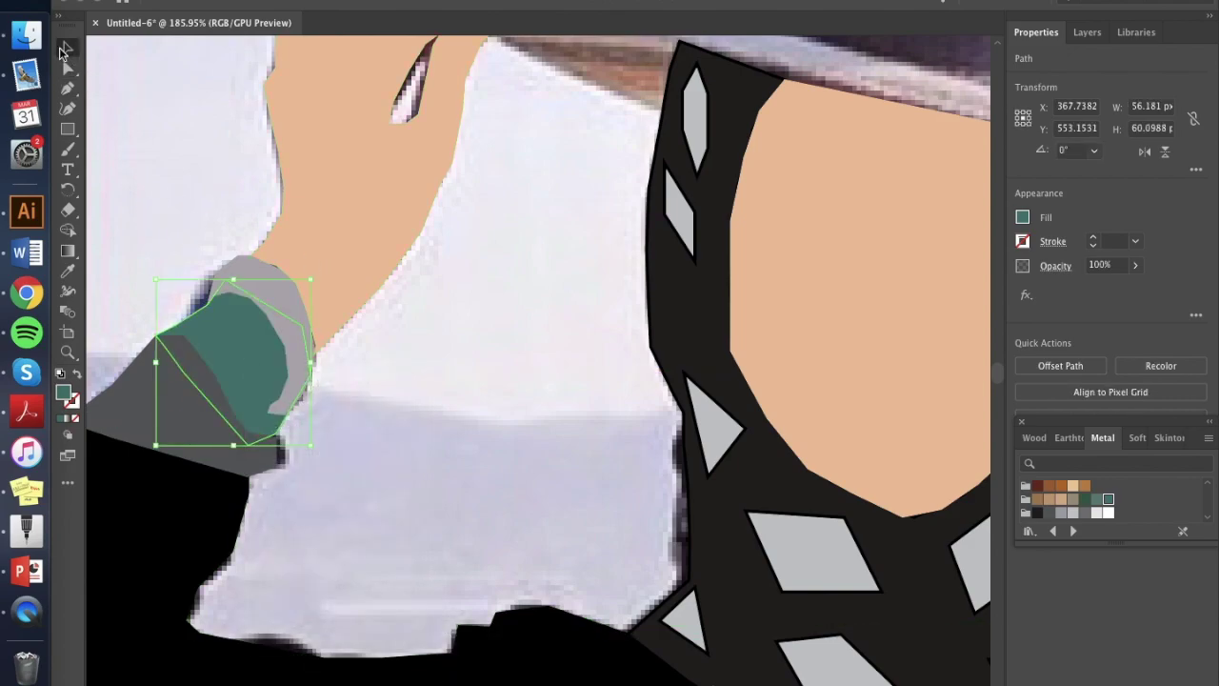
{"action": "left_click", "coordinate": [150, 164]}
Step: Start the hat band with the Pen tool in near-black and trace its lower edge across the hat to its right end
{"action": "scroll", "coordinate": [150, 164], "scroll_direction": "down", "scroll_amount": 6}
{"action": "scroll", "coordinate": [306, 284], "scroll_direction": "down", "scroll_amount": 4}
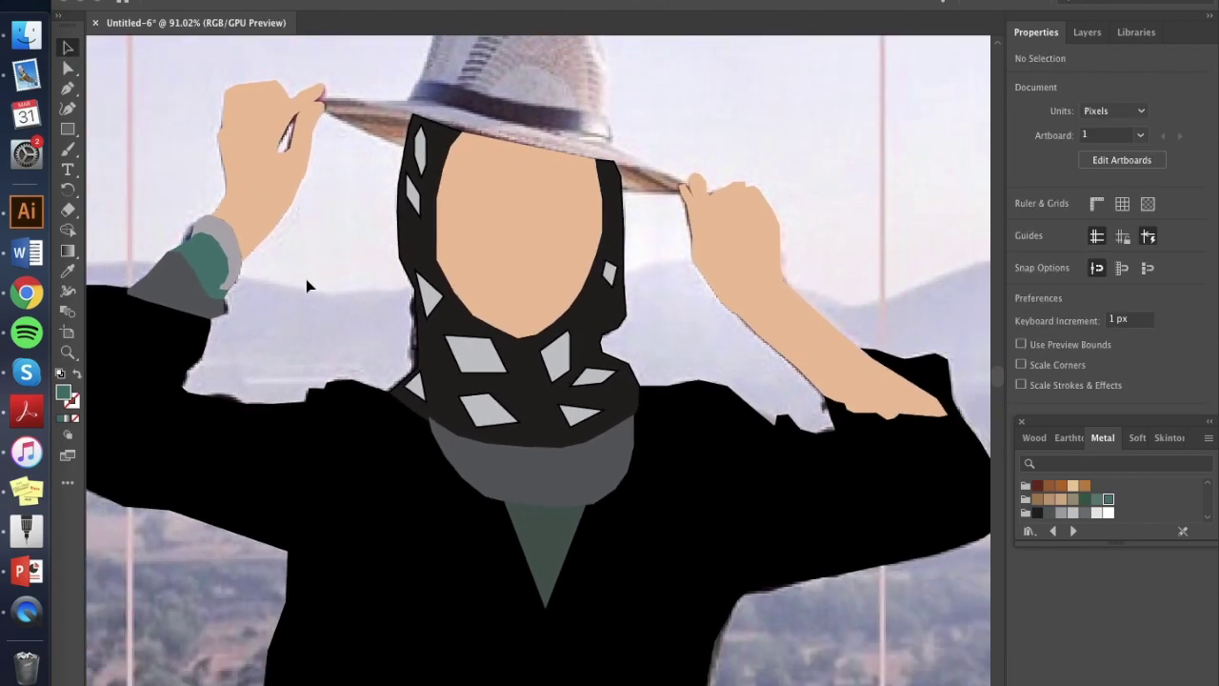
{"action": "scroll", "coordinate": [306, 279], "scroll_direction": "down", "scroll_amount": 2}
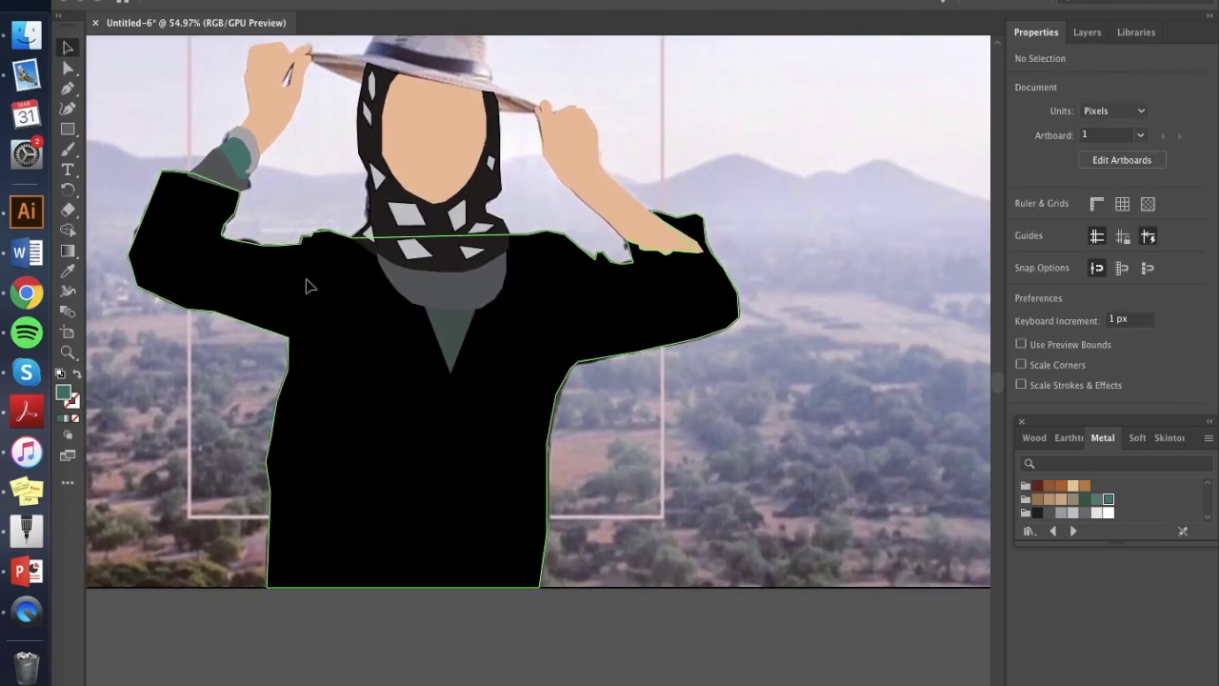
{"action": "scroll", "coordinate": [306, 279], "scroll_direction": "up", "scroll_amount": 4}
{"action": "scroll", "coordinate": [306, 279], "scroll_direction": "up", "scroll_amount": 1}
{"action": "scroll", "coordinate": [321, 335], "scroll_direction": "up", "scroll_amount": 4}
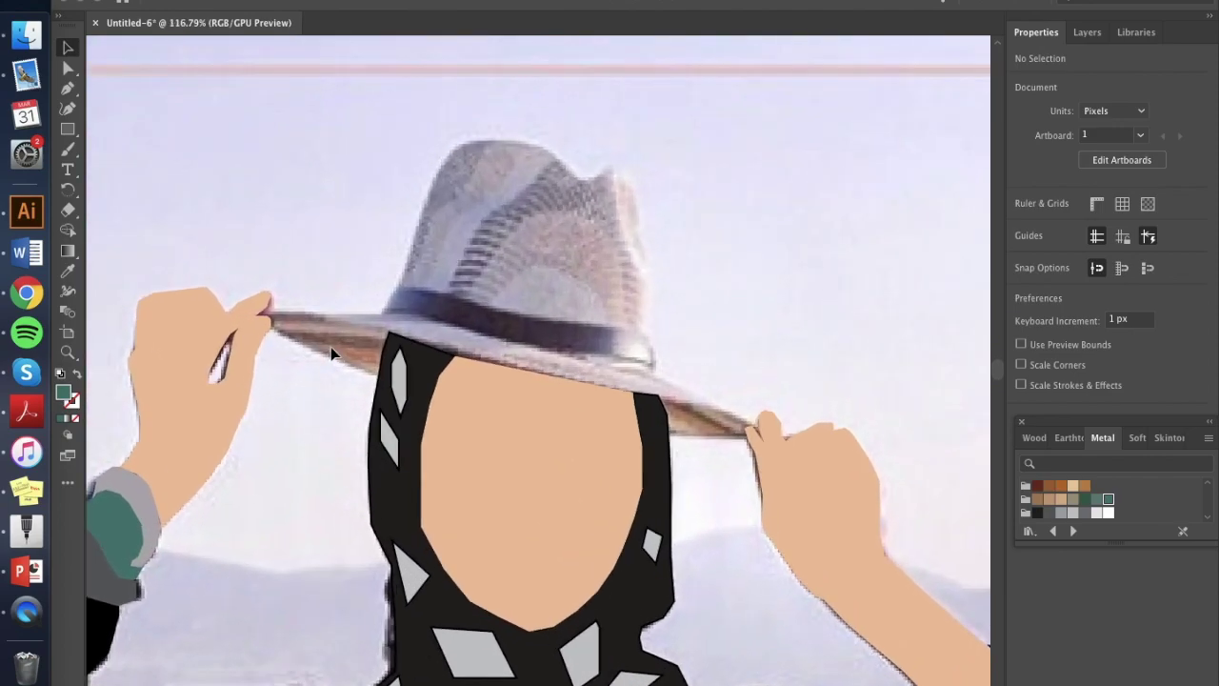
{"action": "left_click", "coordinate": [1037, 501]}
{"action": "left_click", "coordinate": [67, 91]}
{"action": "left_click_drag", "start_coordinate": [386, 311], "coordinate": [412, 311]}
{"action": "left_click", "coordinate": [444, 321]}
{"action": "left_click", "coordinate": [642, 357]}
{"action": "left_click", "coordinate": [651, 360]}
Step: Trace the hat band's right end and upper edge back to the starting point, close the path and deselect it
{"action": "left_click", "coordinate": [648, 335]}
{"action": "left_click", "coordinate": [620, 324]}
{"action": "left_click", "coordinate": [620, 326]}
{"action": "left_click", "coordinate": [517, 316]}
{"action": "left_click", "coordinate": [456, 293]}
{"action": "left_click", "coordinate": [413, 287]}
{"action": "left_click", "coordinate": [394, 286]}
{"action": "left_click", "coordinate": [383, 308]}
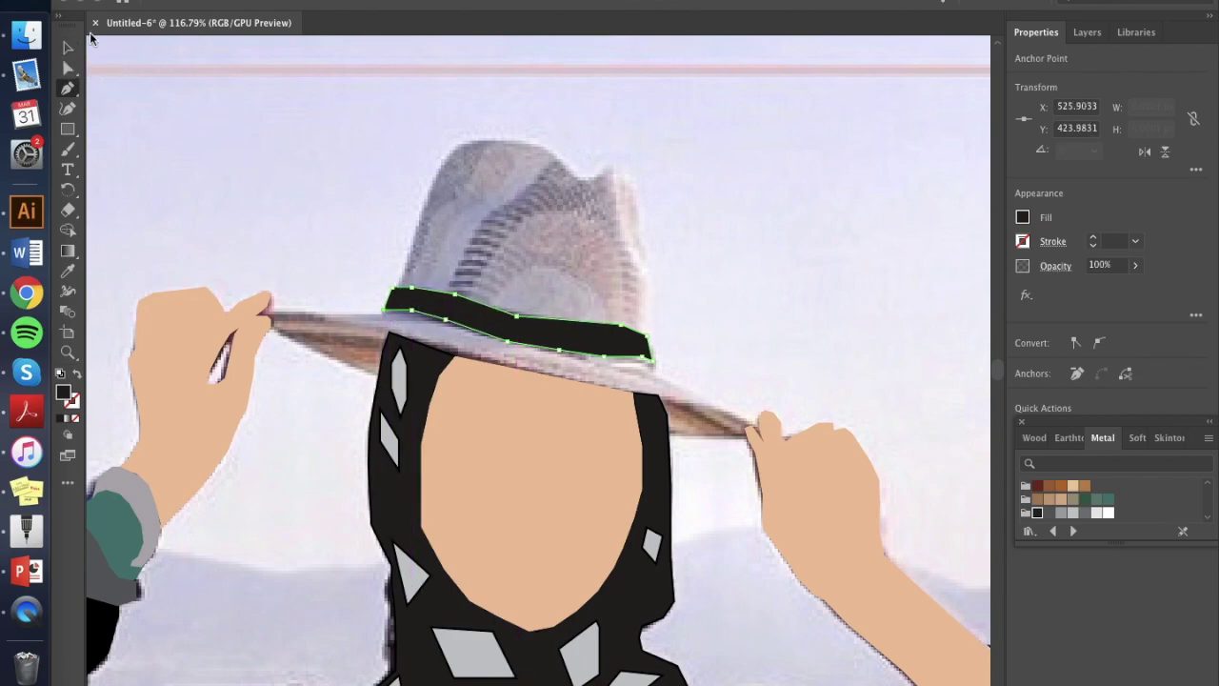
{"action": "left_click", "coordinate": [499, 246]}
Step: Start the hat in light brown and trace the brim from the left fingers along its lower edge above the face to the right fingers
{"action": "left_click", "coordinate": [1085, 487]}
{"action": "left_click", "coordinate": [68, 90]}
{"action": "left_click", "coordinate": [381, 316]}
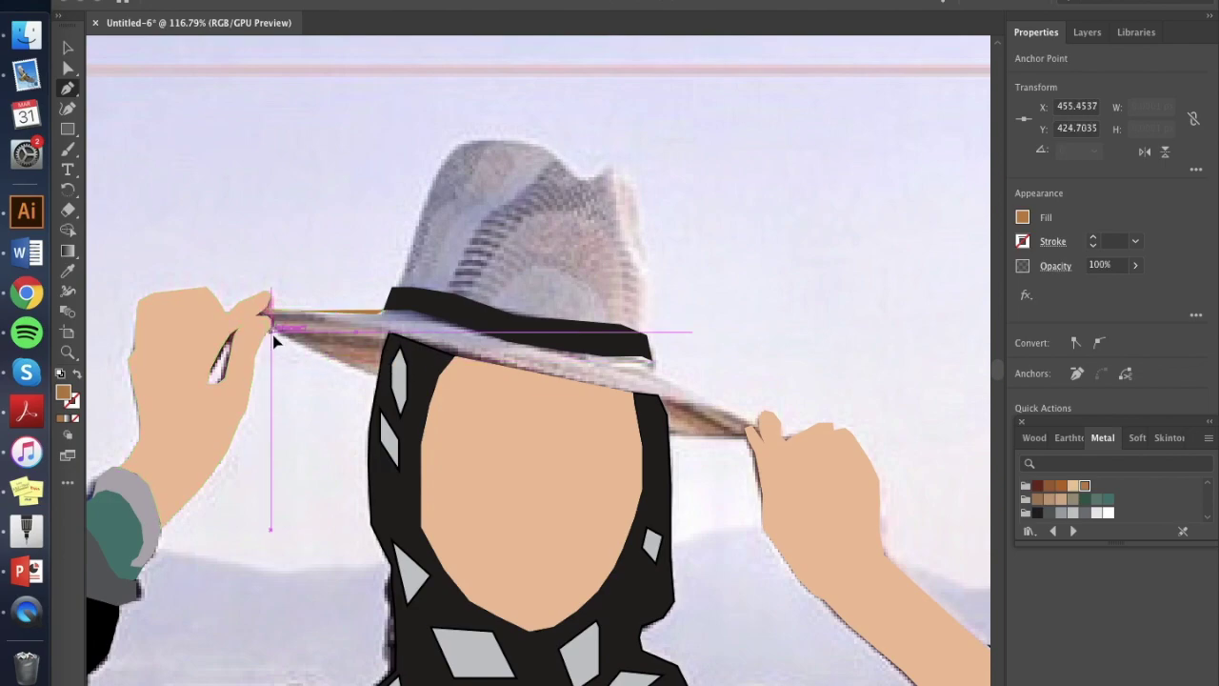
{"action": "left_click", "coordinate": [378, 375]}
{"action": "left_click", "coordinate": [388, 339]}
{"action": "left_click", "coordinate": [665, 397]}
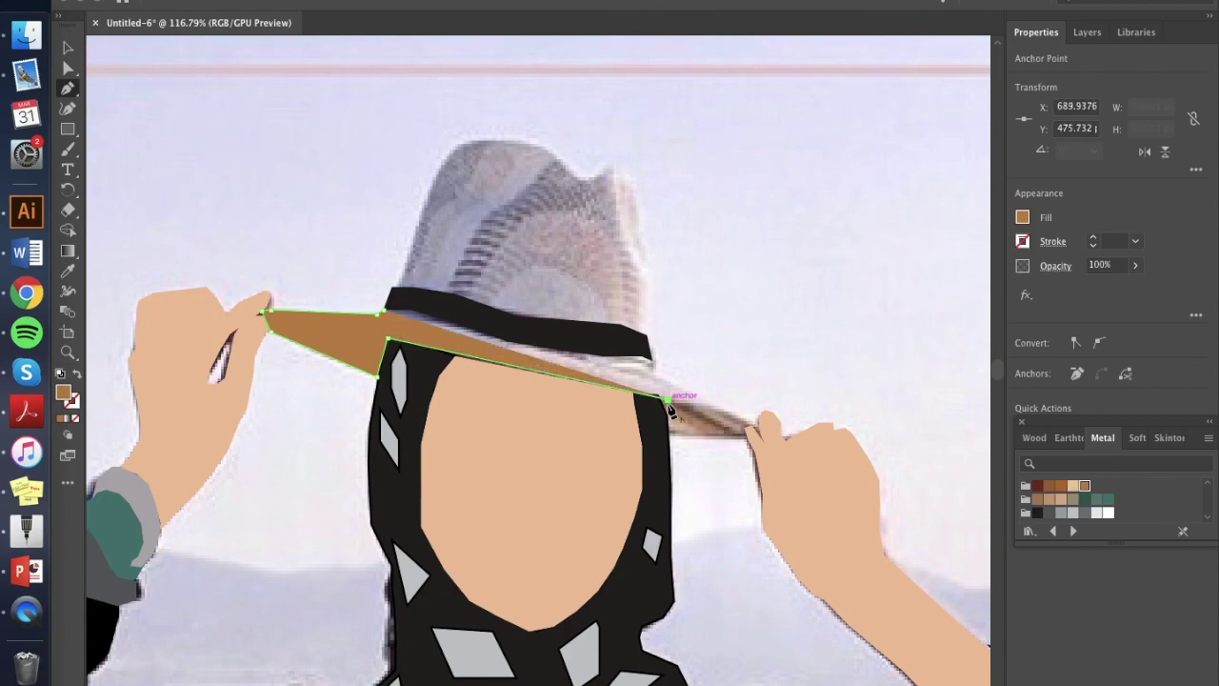
{"action": "left_click", "coordinate": [659, 394]}
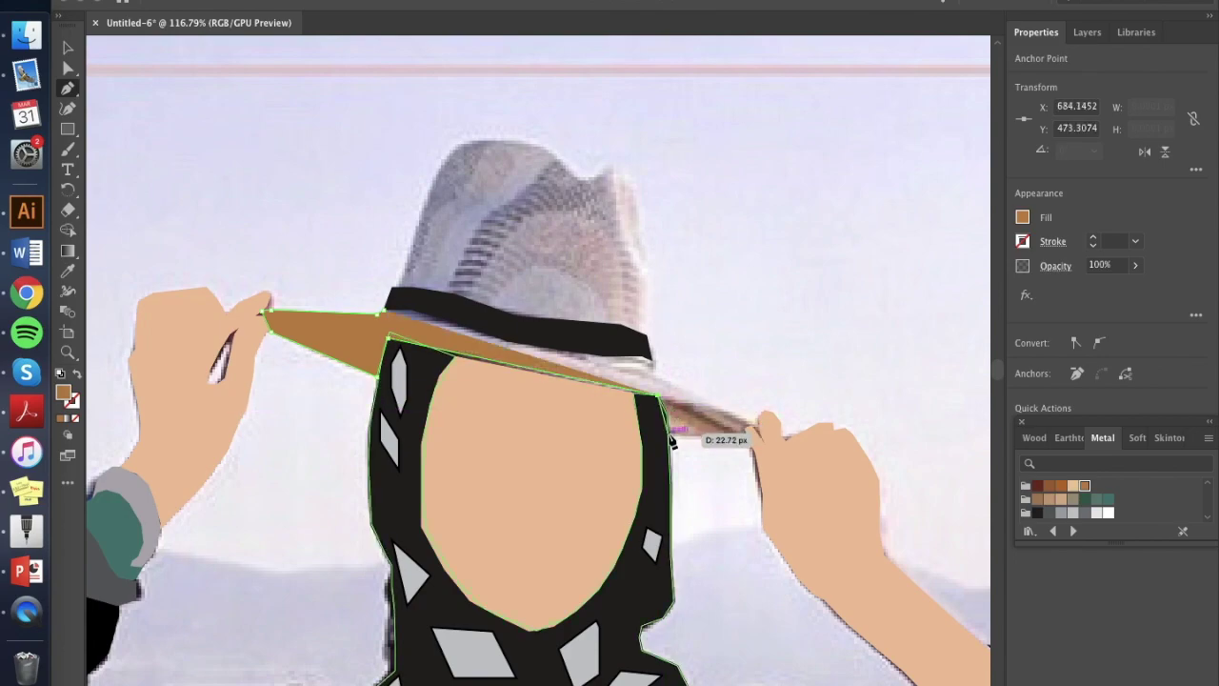
{"action": "left_click", "coordinate": [668, 437]}
{"action": "left_click", "coordinate": [775, 439]}
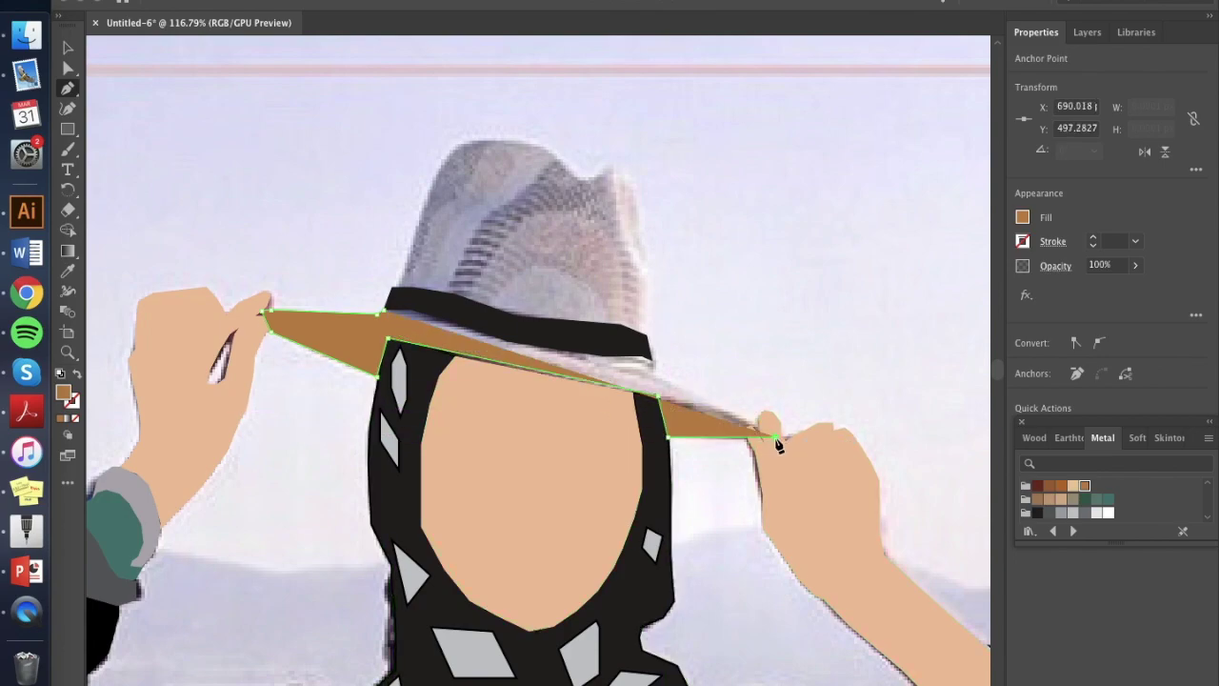
Step: Trace the brim's upper right edge and the dented crown of the hat, and close the path at its starting point
{"action": "left_click", "coordinate": [648, 359]}
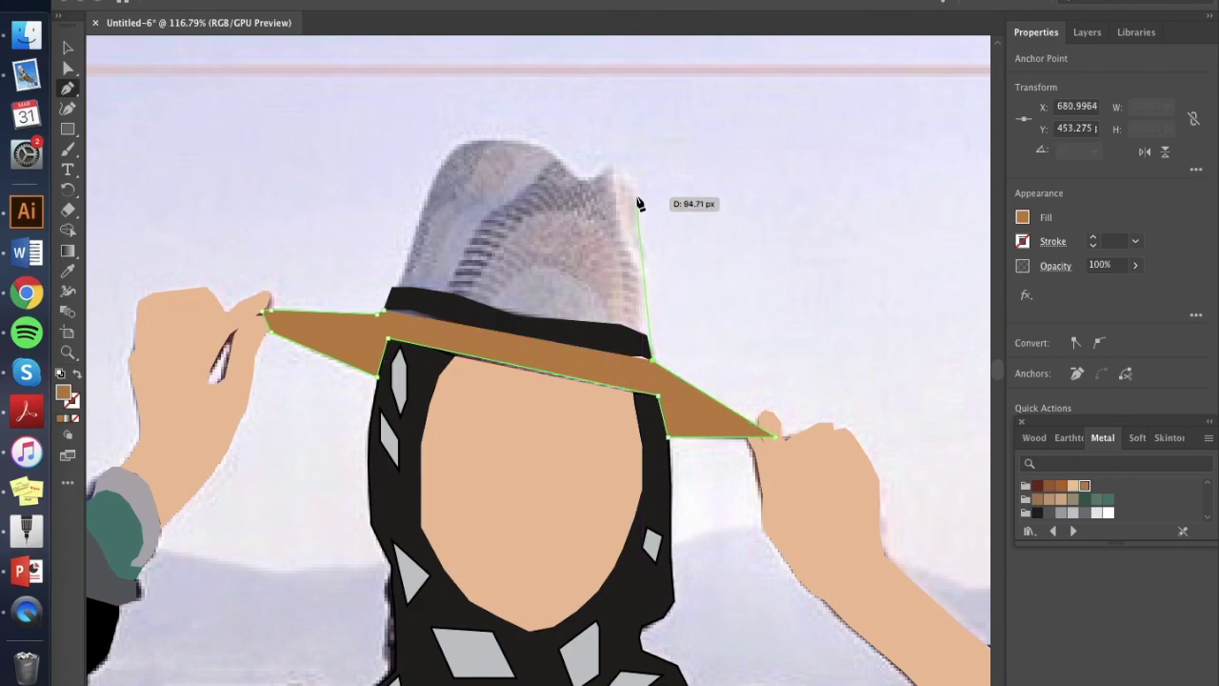
{"action": "left_click", "coordinate": [636, 196]}
{"action": "left_click", "coordinate": [619, 169]}
{"action": "left_click", "coordinate": [599, 166]}
{"action": "left_click", "coordinate": [561, 156]}
{"action": "left_click", "coordinate": [538, 140]}
{"action": "left_click", "coordinate": [492, 136]}
{"action": "left_click", "coordinate": [450, 143]}
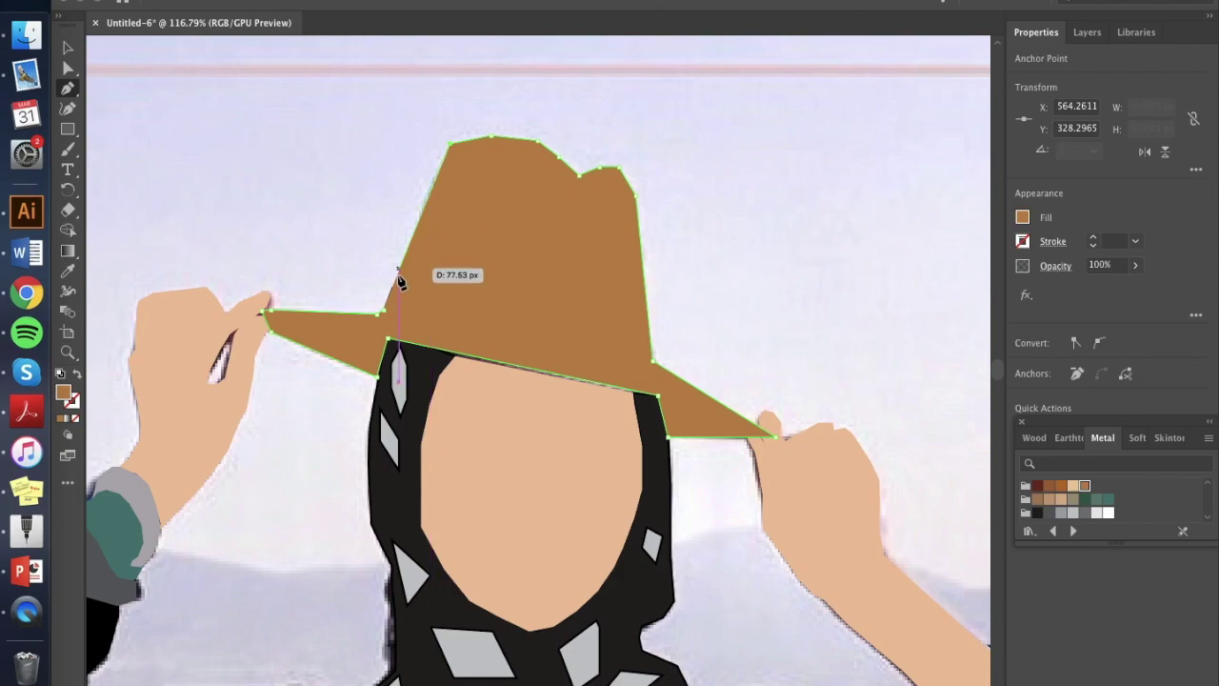
{"action": "left_click", "coordinate": [384, 313]}
Step: Send the brown hat shape to the back, behind the black band, scarf and fingers, and deselect it
{"action": "key", "text": "v"}
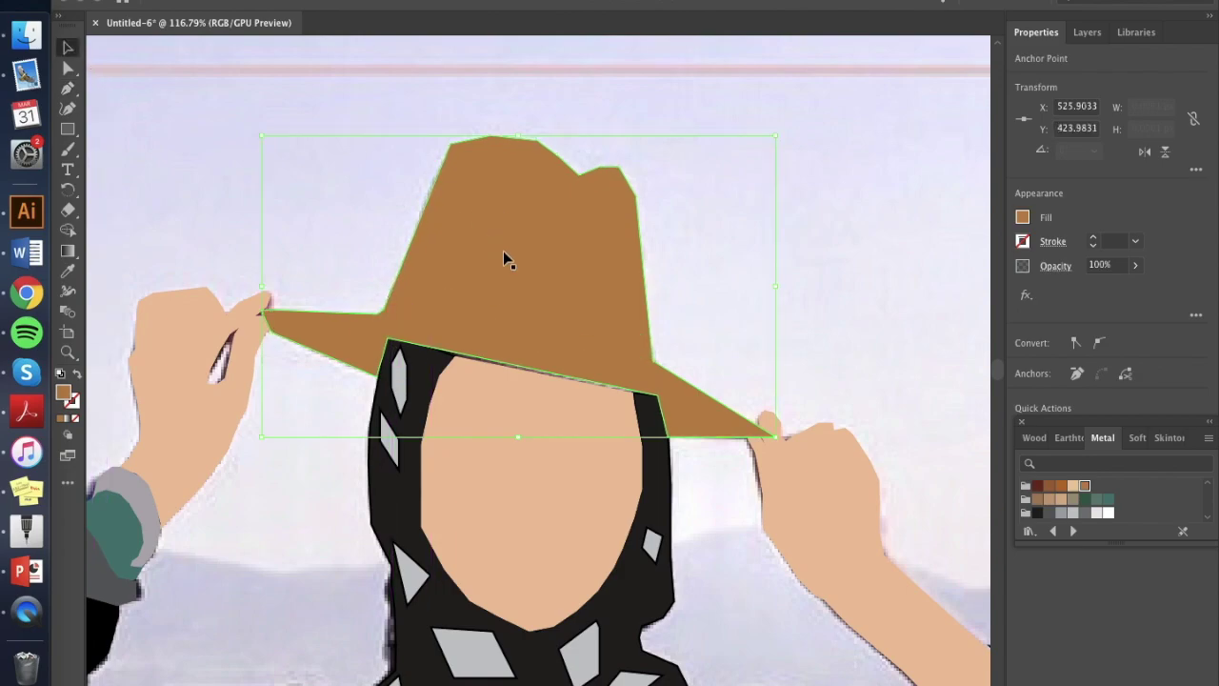
{"action": "right_click", "coordinate": [503, 250]}
{"action": "mouse_move", "coordinate": [589, 515]}
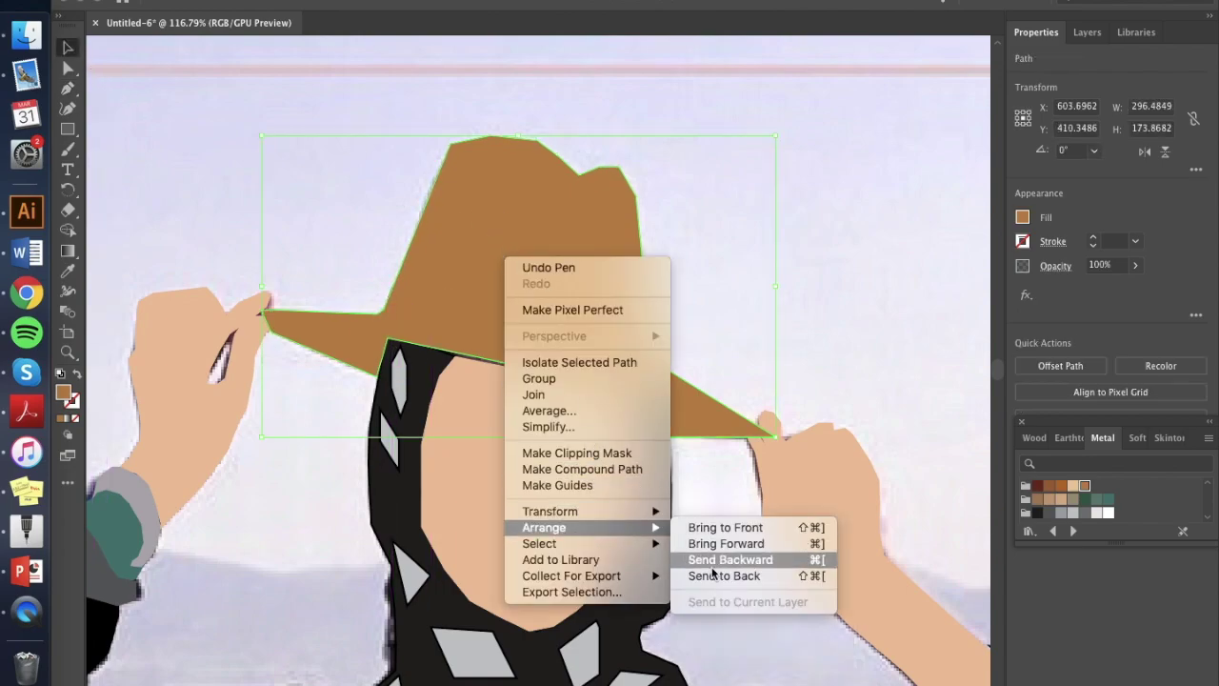
{"action": "left_click", "coordinate": [709, 578]}
{"action": "left_click", "coordinate": [175, 136]}
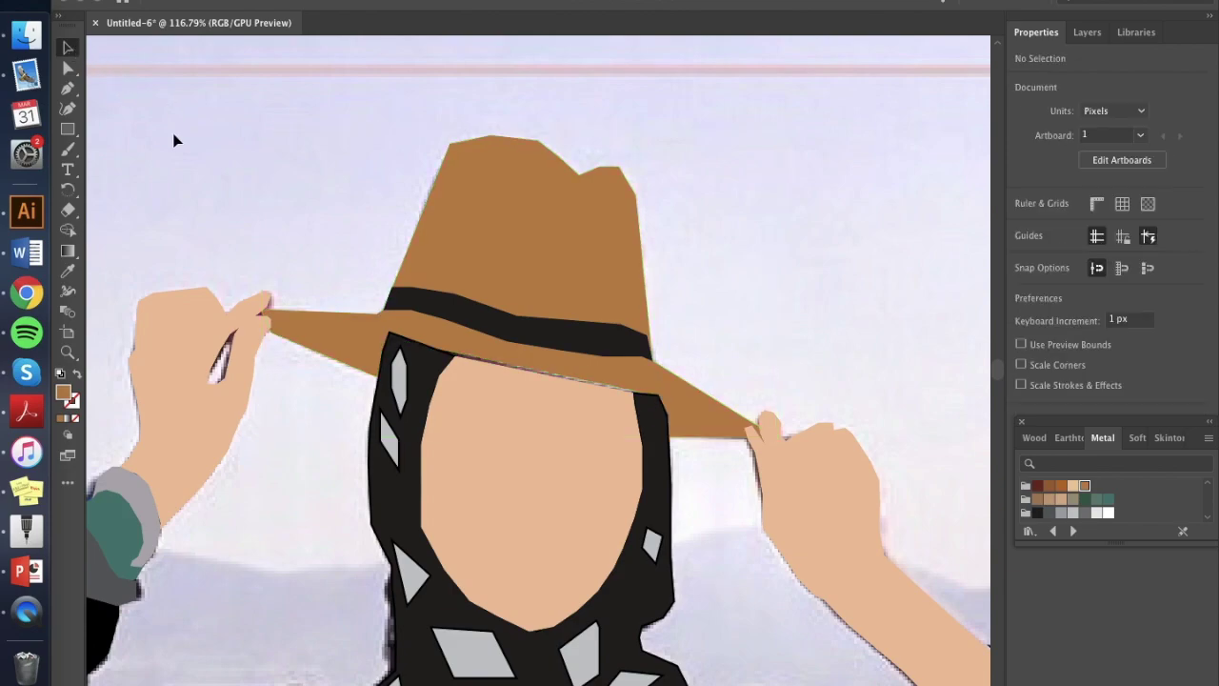
Step: Choose a pale pink from the Soft swatches and swap it to the stroke, leaving no fill for the Pen tool
{"action": "key", "text": "super+0"}
{"action": "scroll", "coordinate": [174, 140], "scroll_direction": "up", "scroll_amount": 3}
{"action": "scroll", "coordinate": [174, 140], "scroll_direction": "down", "scroll_amount": 3}
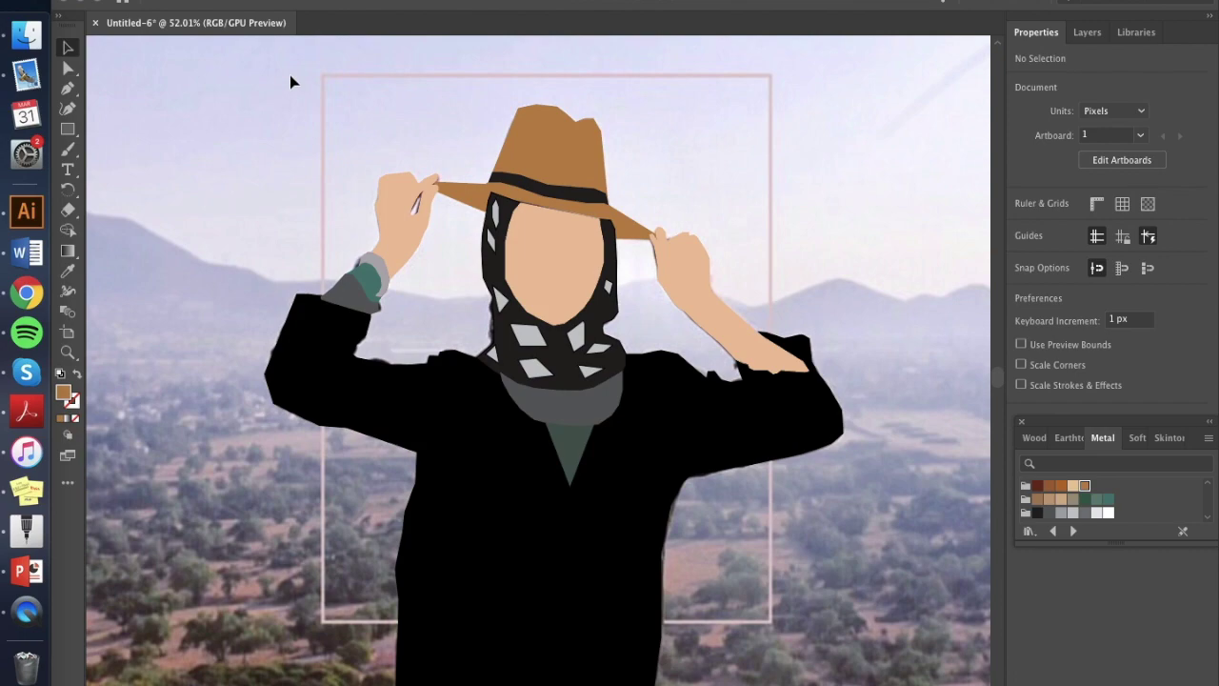
{"action": "scroll", "coordinate": [1124, 509], "scroll_direction": "down", "scroll_amount": 3}
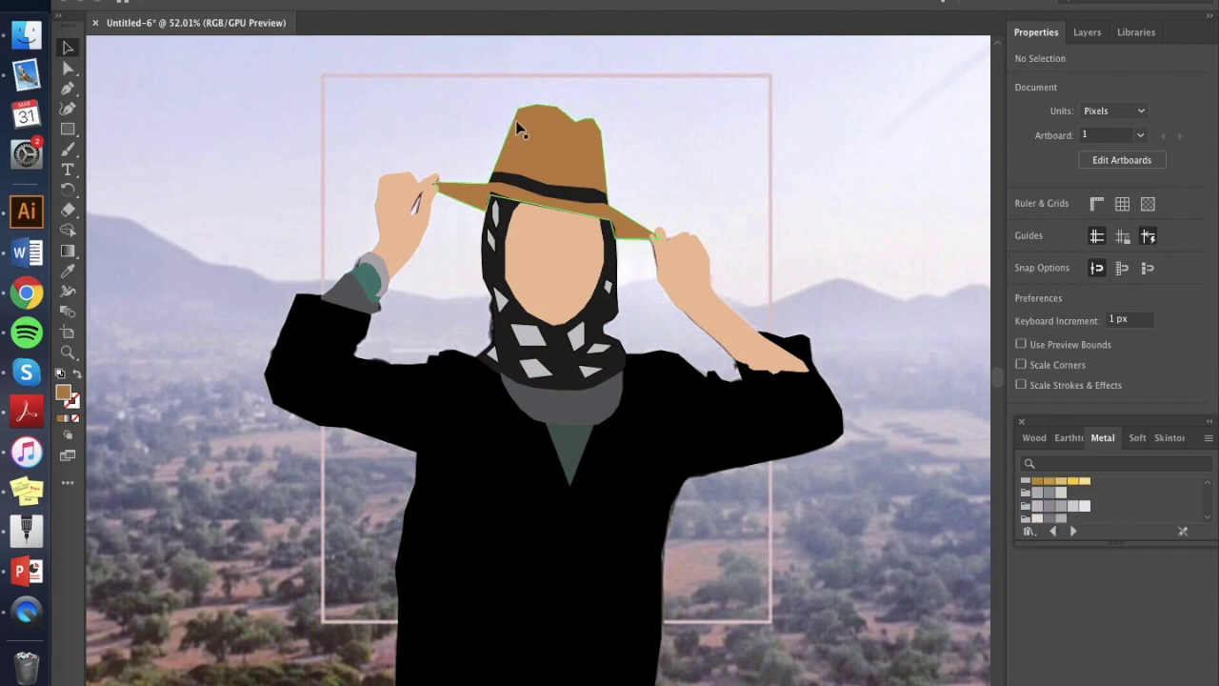
{"action": "left_click", "coordinate": [70, 92]}
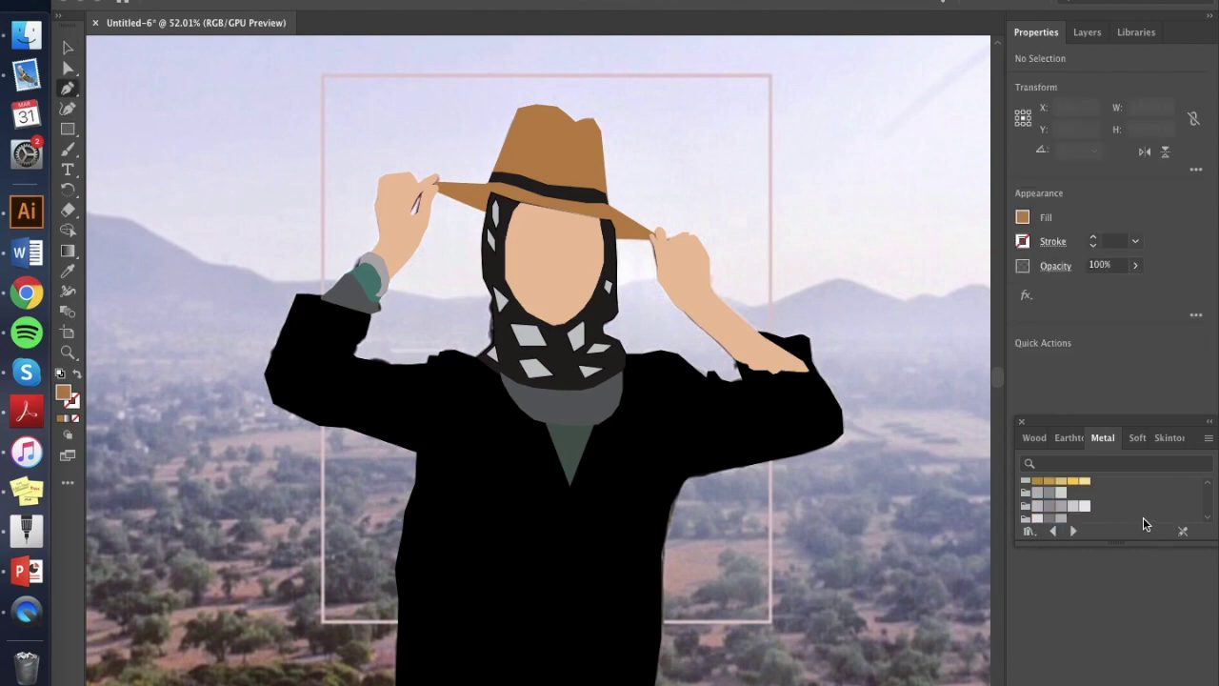
{"action": "left_click", "coordinate": [1132, 438]}
{"action": "left_click", "coordinate": [1062, 511]}
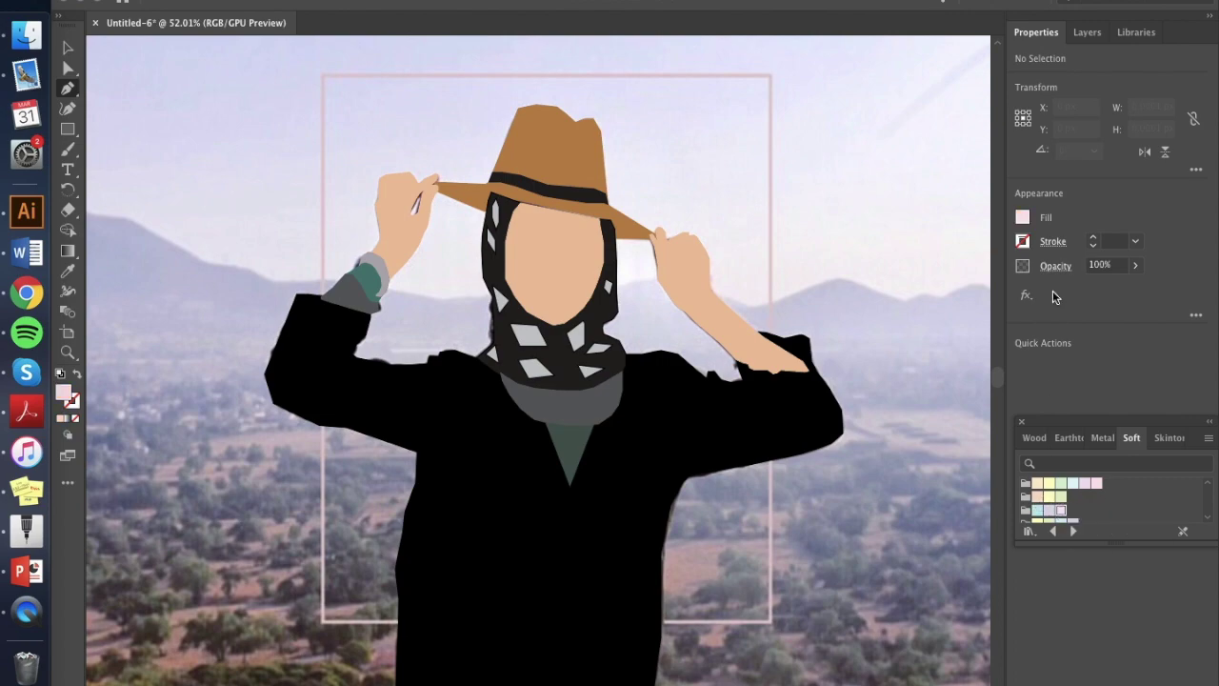
{"action": "left_click", "coordinate": [77, 376]}
Step: Trace the photo's rectangular frame around the woman as a closed path and set its stroke weight to 11 pt
{"action": "left_click_drag", "start_coordinate": [438, 203], "coordinate": [438, 127]}
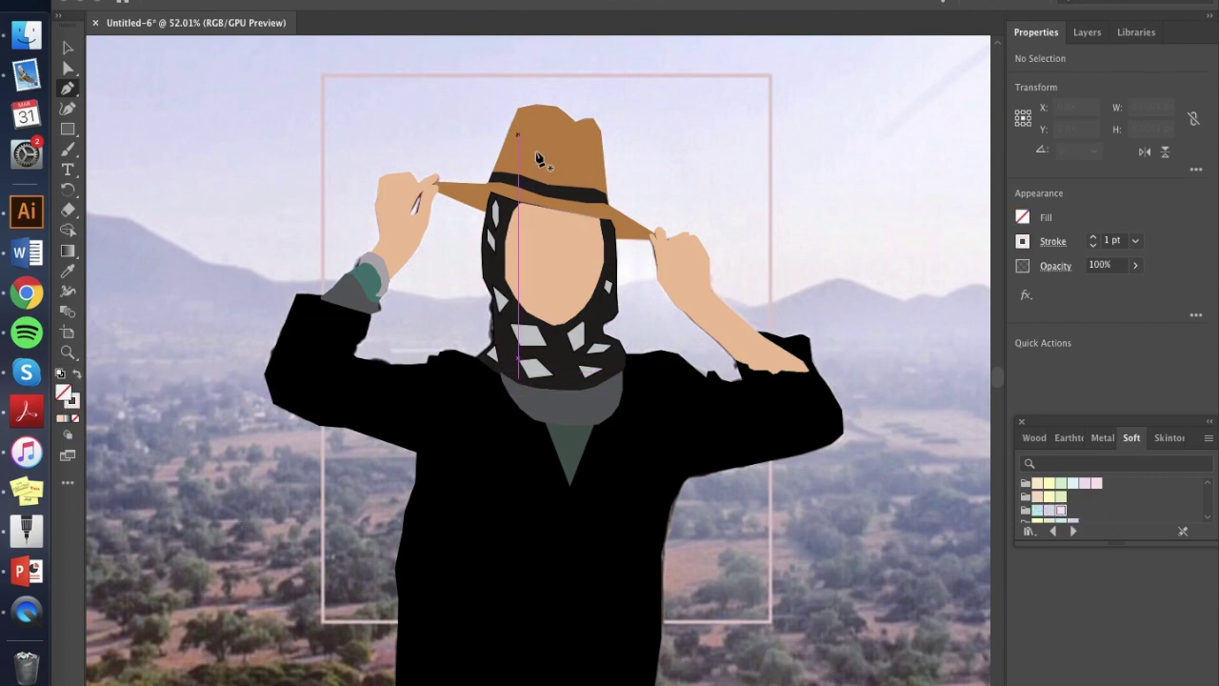
{"action": "left_click", "coordinate": [321, 76]}
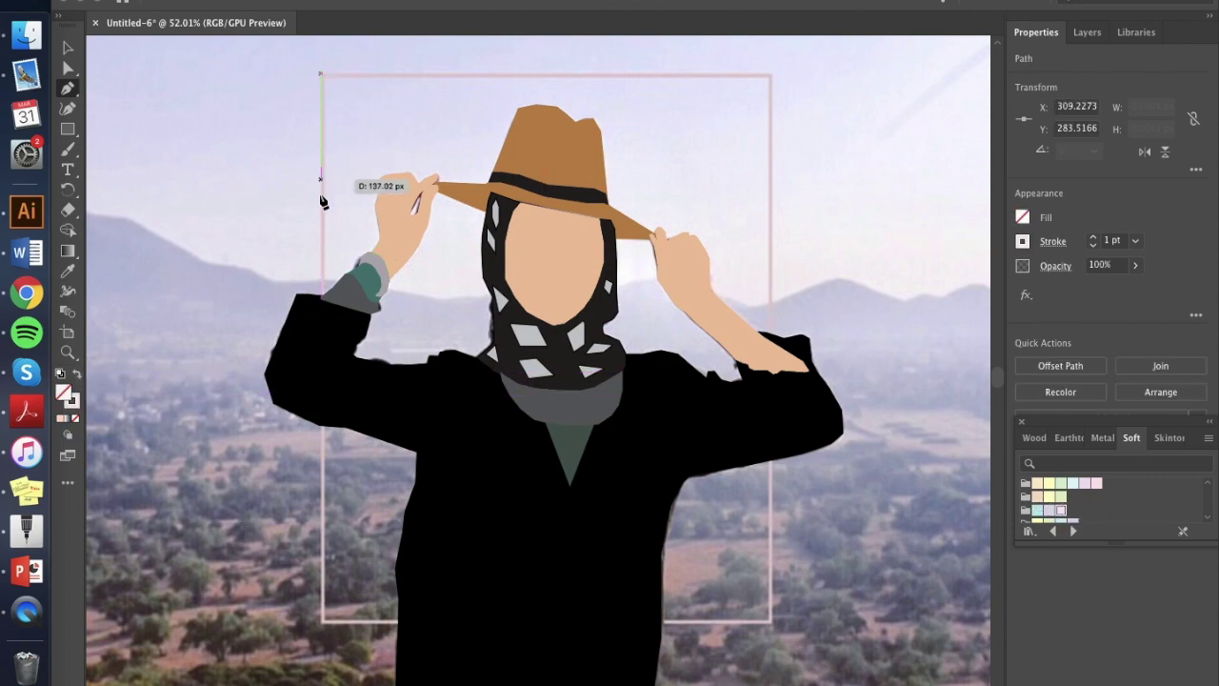
{"action": "left_click", "coordinate": [321, 297]}
{"action": "left_click", "coordinate": [321, 624]}
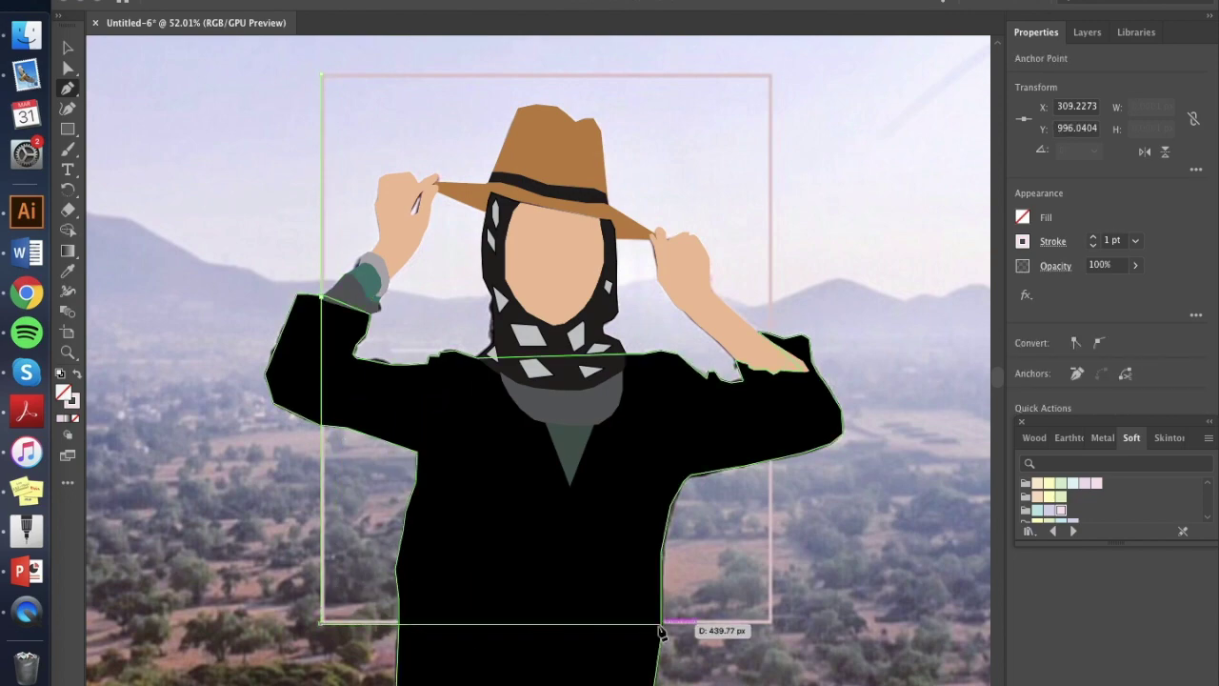
{"action": "left_click", "coordinate": [771, 624]}
{"action": "left_click", "coordinate": [773, 73]}
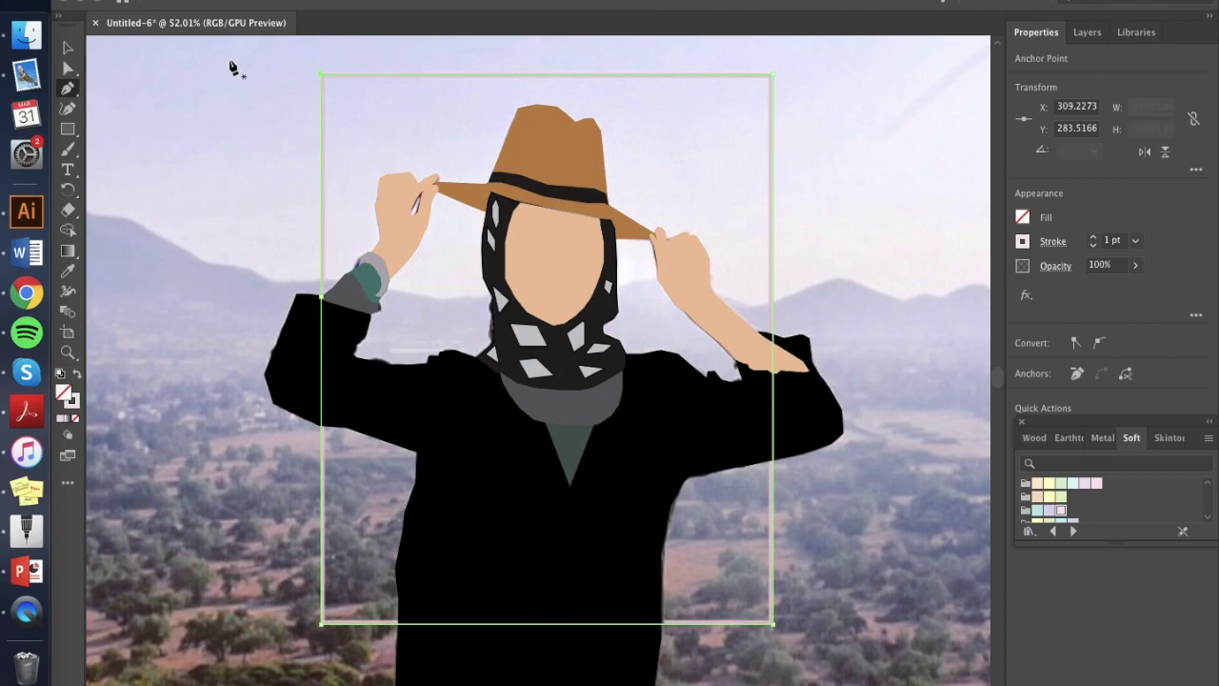
{"action": "left_click", "coordinate": [1095, 238]}
{"action": "left_click", "coordinate": [1094, 238]}
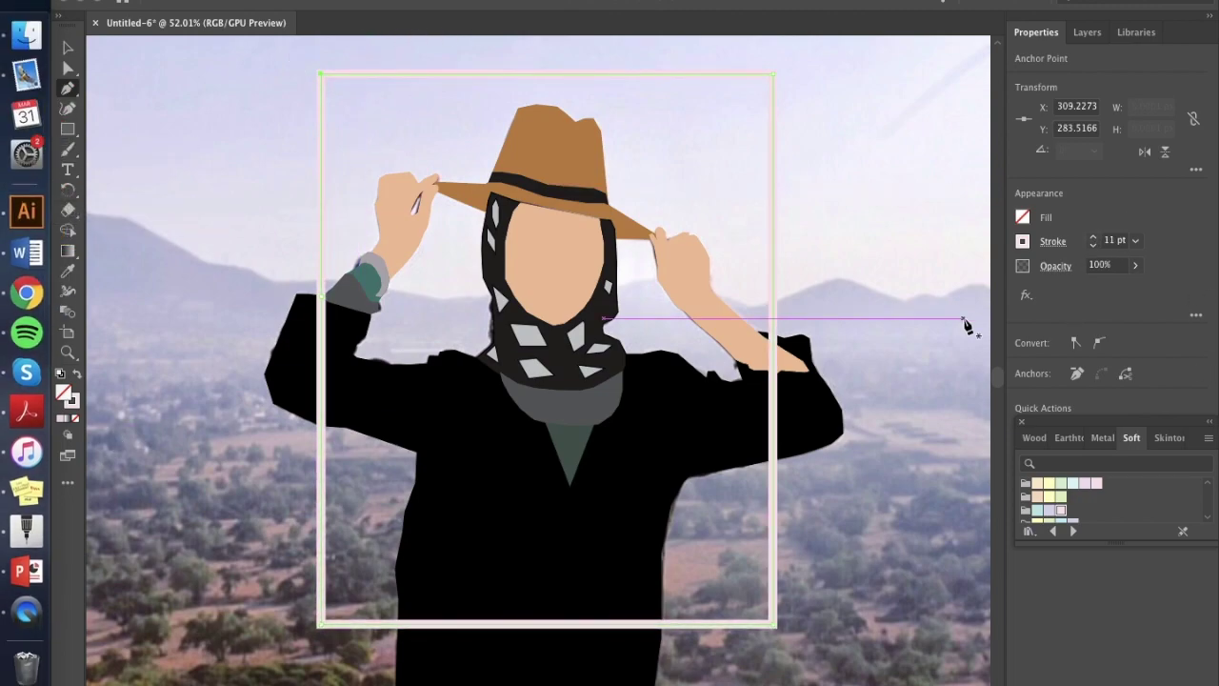
Step: Send the pink frame to the back, behind the sweater and arms, and deselect it
{"action": "left_click", "coordinate": [67, 51]}
{"action": "right_click", "coordinate": [321, 492]}
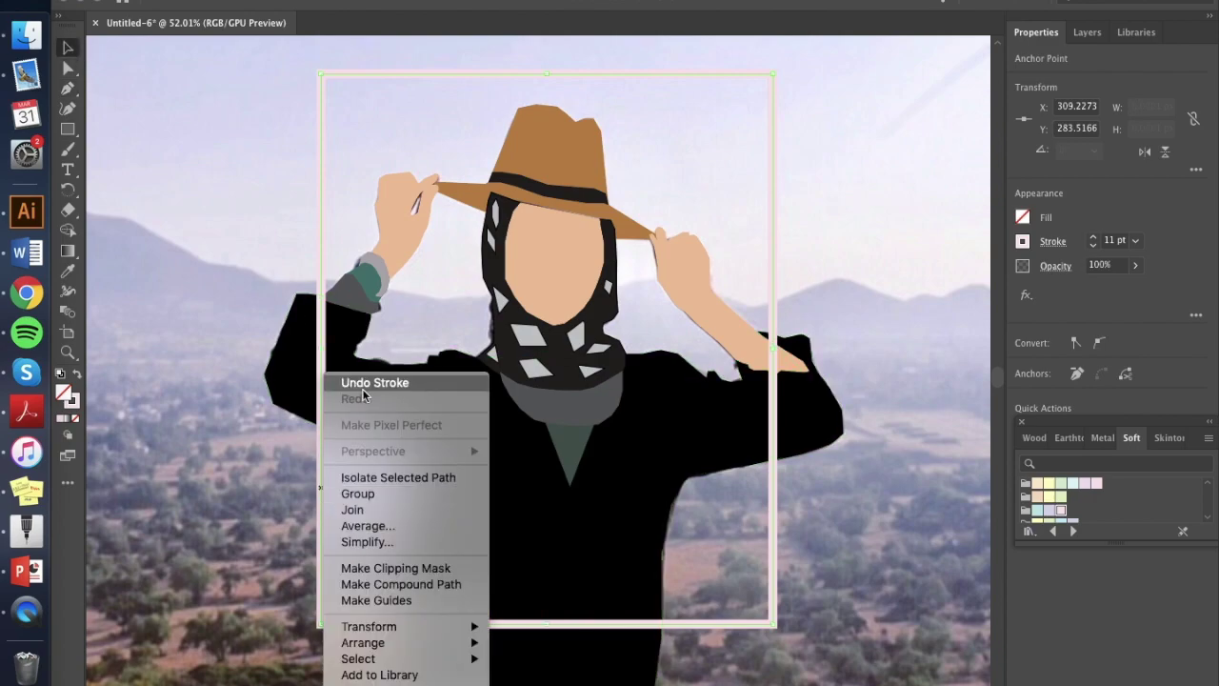
{"action": "mouse_move", "coordinate": [371, 646]}
{"action": "left_click", "coordinate": [543, 680]}
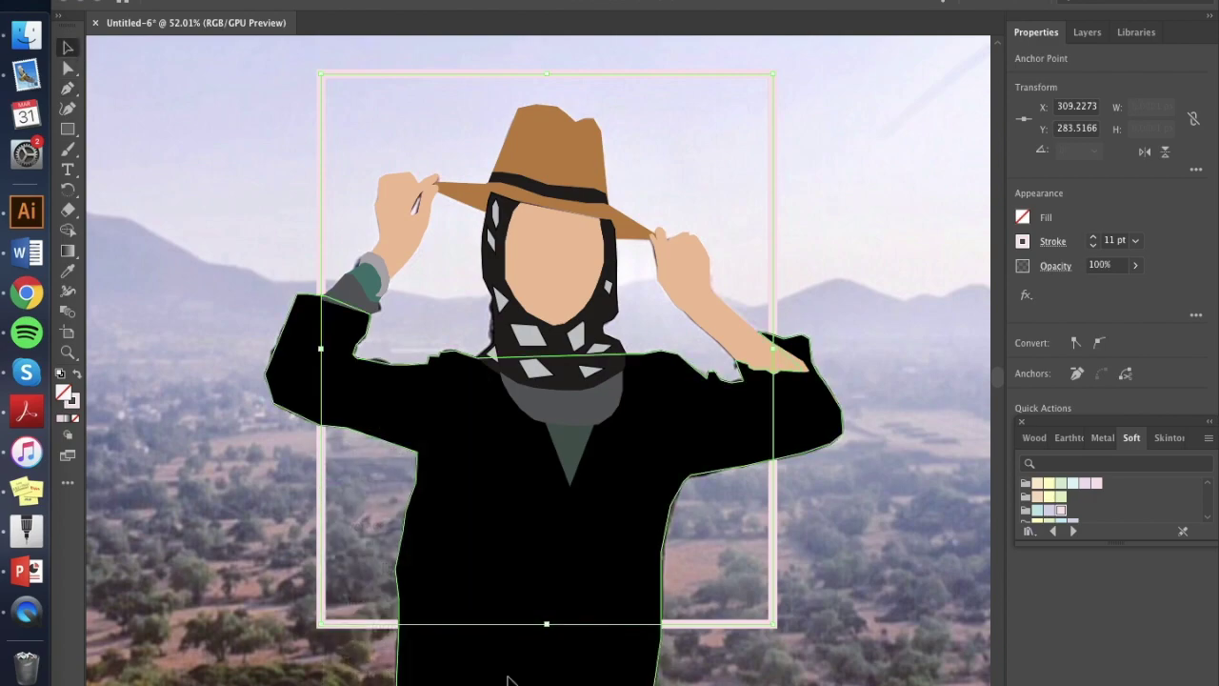
{"action": "left_click", "coordinate": [190, 491]}
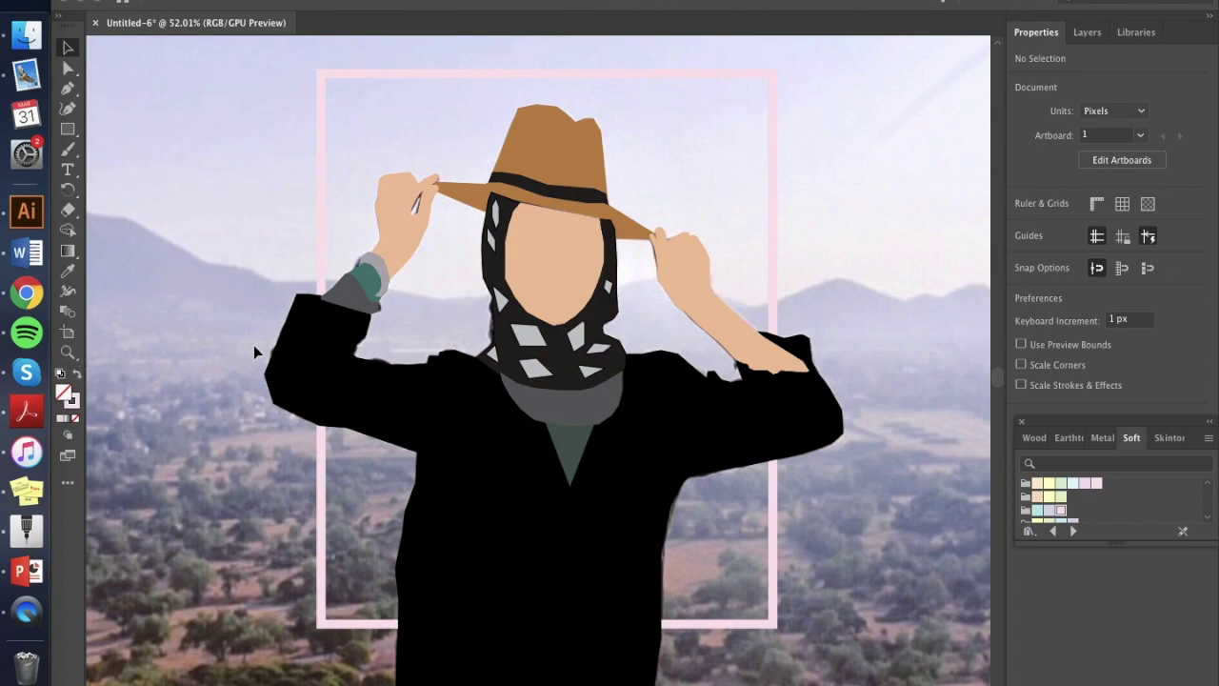
Step: Load the Seasons swatch library and choose a medium green fill for the Pen tool
{"action": "left_click", "coordinate": [68, 89]}
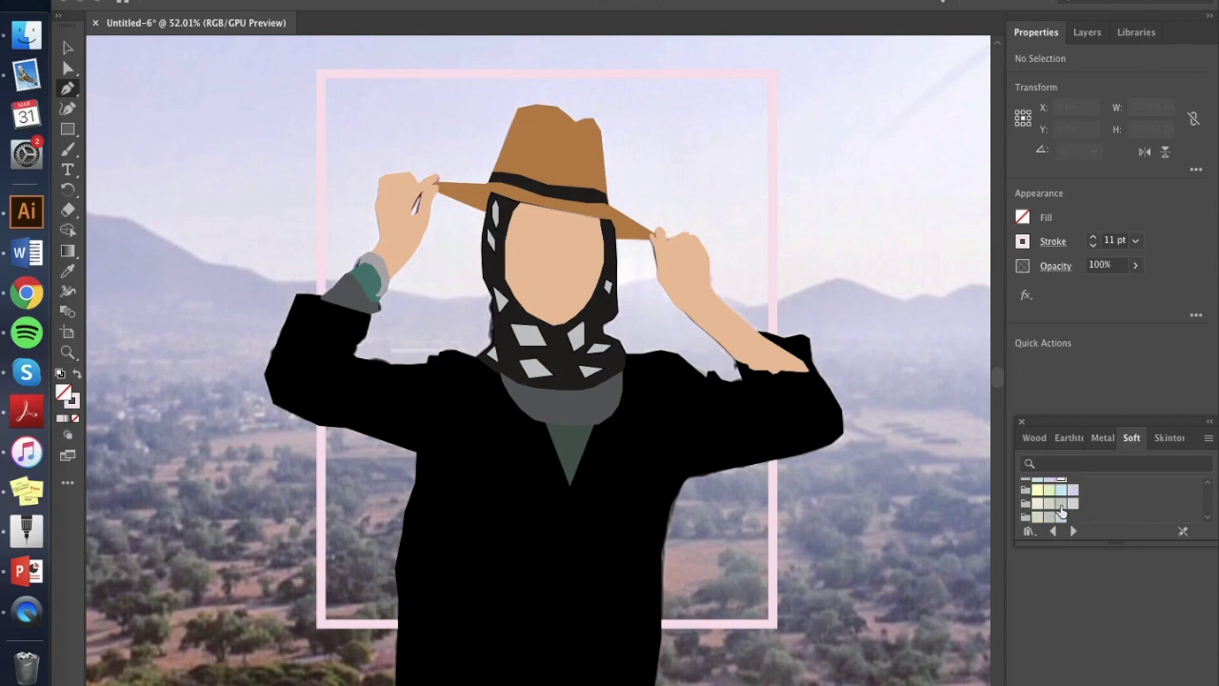
{"action": "left_click", "coordinate": [1028, 532]}
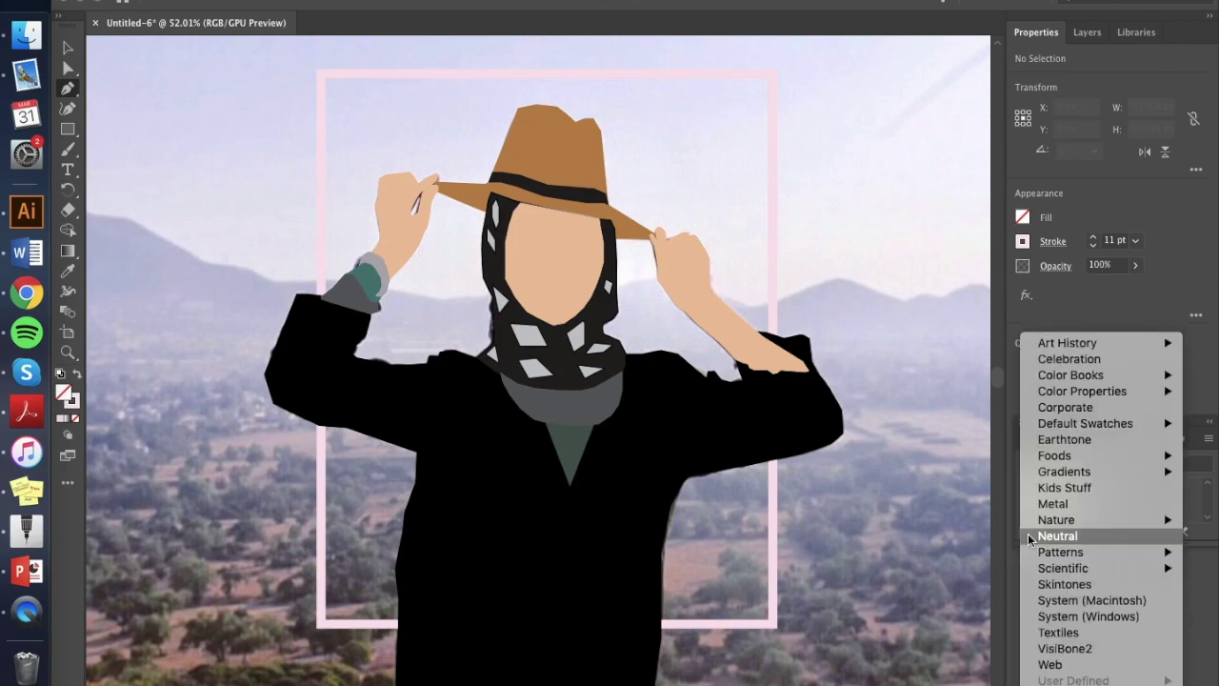
{"action": "mouse_move", "coordinate": [1042, 521]}
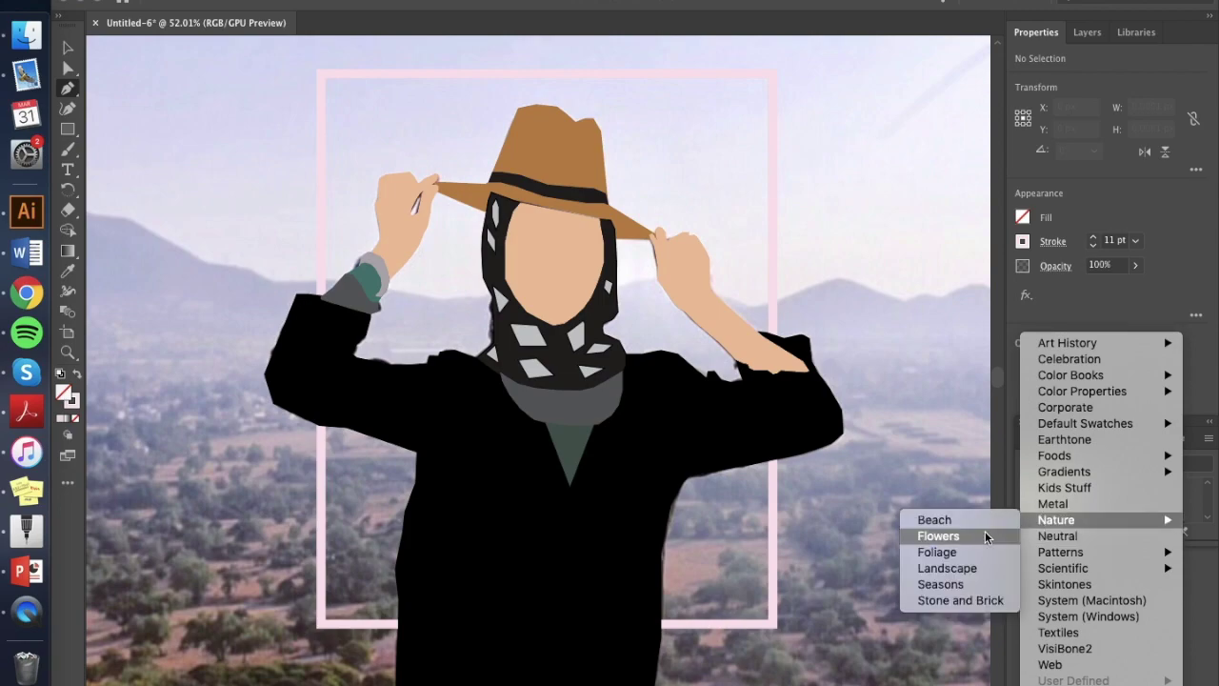
{"action": "left_click", "coordinate": [976, 584]}
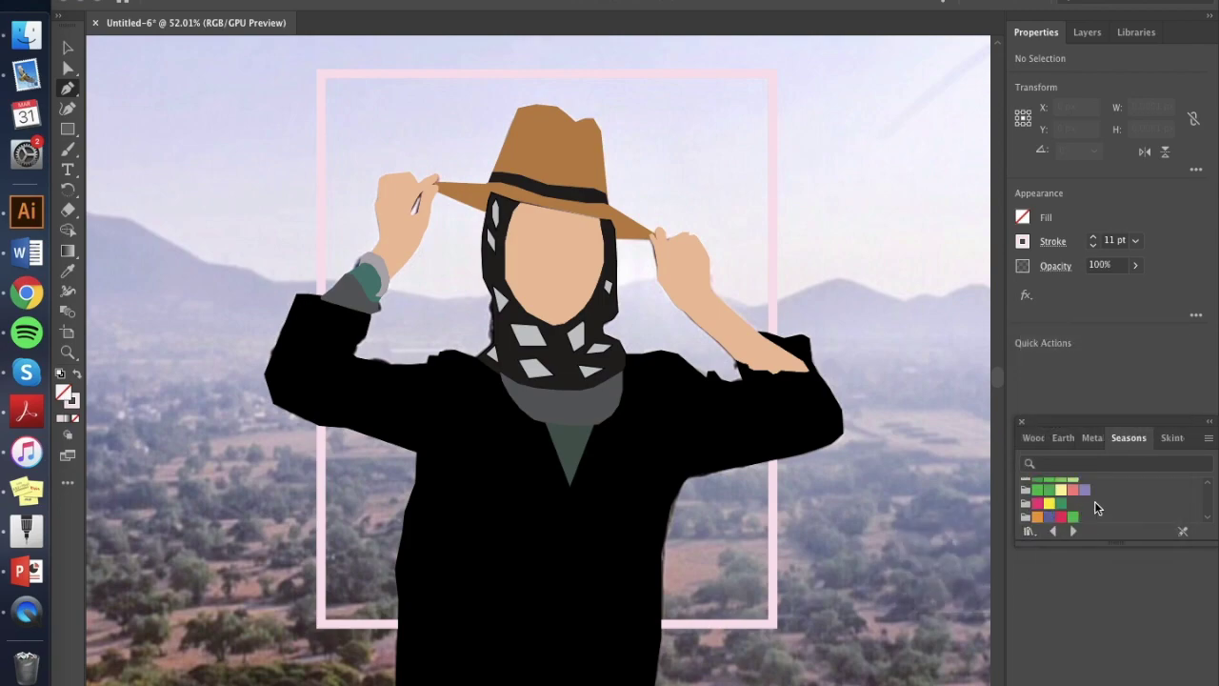
{"action": "left_click", "coordinate": [1037, 496]}
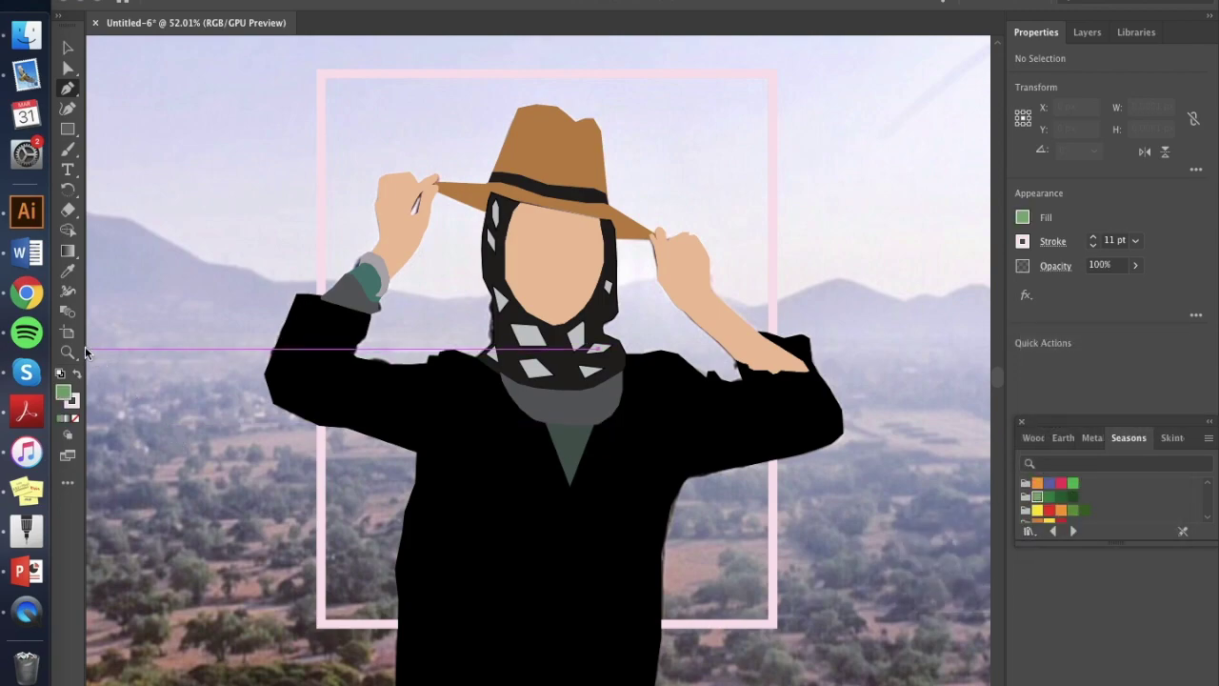
Step: Trace the ground as a closed four-point shape from the horizon to the artboard's bottom edge, about 1350 by 448 px
{"action": "scroll", "coordinate": [249, 340], "scroll_direction": "left", "scroll_amount": 3}
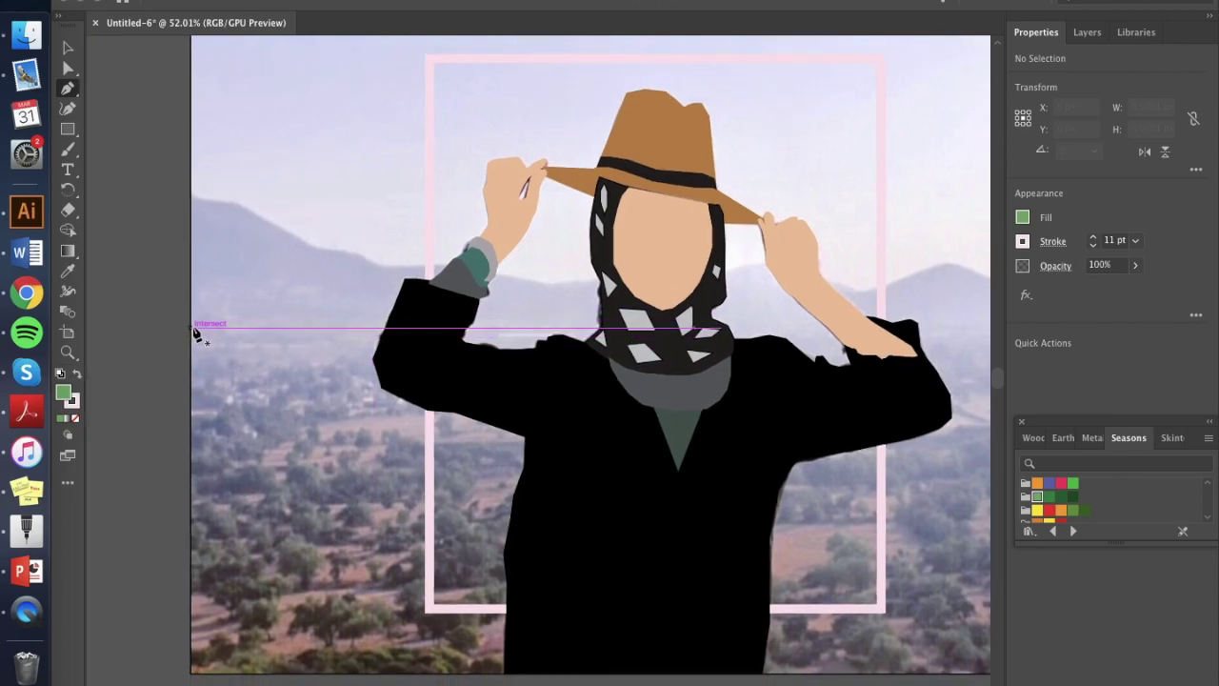
{"action": "left_click", "coordinate": [191, 328]}
{"action": "scroll", "coordinate": [914, 341], "scroll_direction": "right", "scroll_amount": 5}
{"action": "scroll", "coordinate": [928, 348], "scroll_direction": "right", "scroll_amount": 5}
{"action": "scroll", "coordinate": [928, 348], "scroll_direction": "down", "scroll_amount": 1}
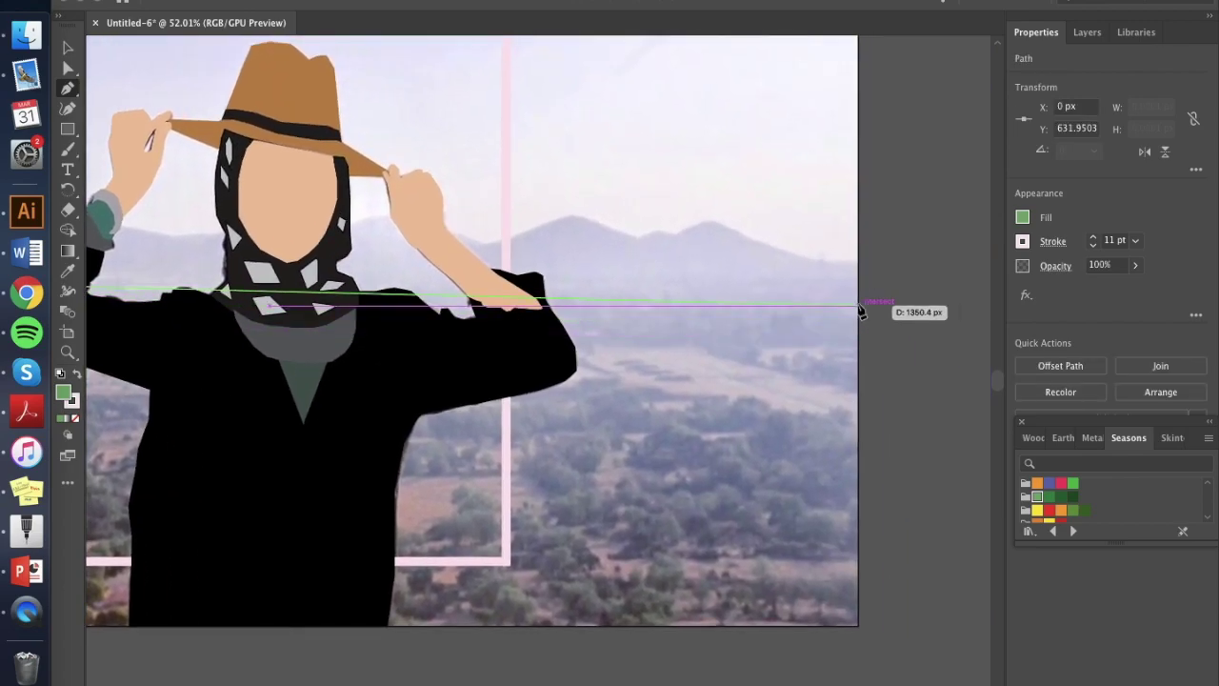
{"action": "left_click", "coordinate": [858, 301]}
{"action": "left_click", "coordinate": [859, 626]}
{"action": "scroll", "coordinate": [860, 632], "scroll_direction": "down", "scroll_amount": 3}
{"action": "scroll", "coordinate": [860, 632], "scroll_direction": "left", "scroll_amount": 10}
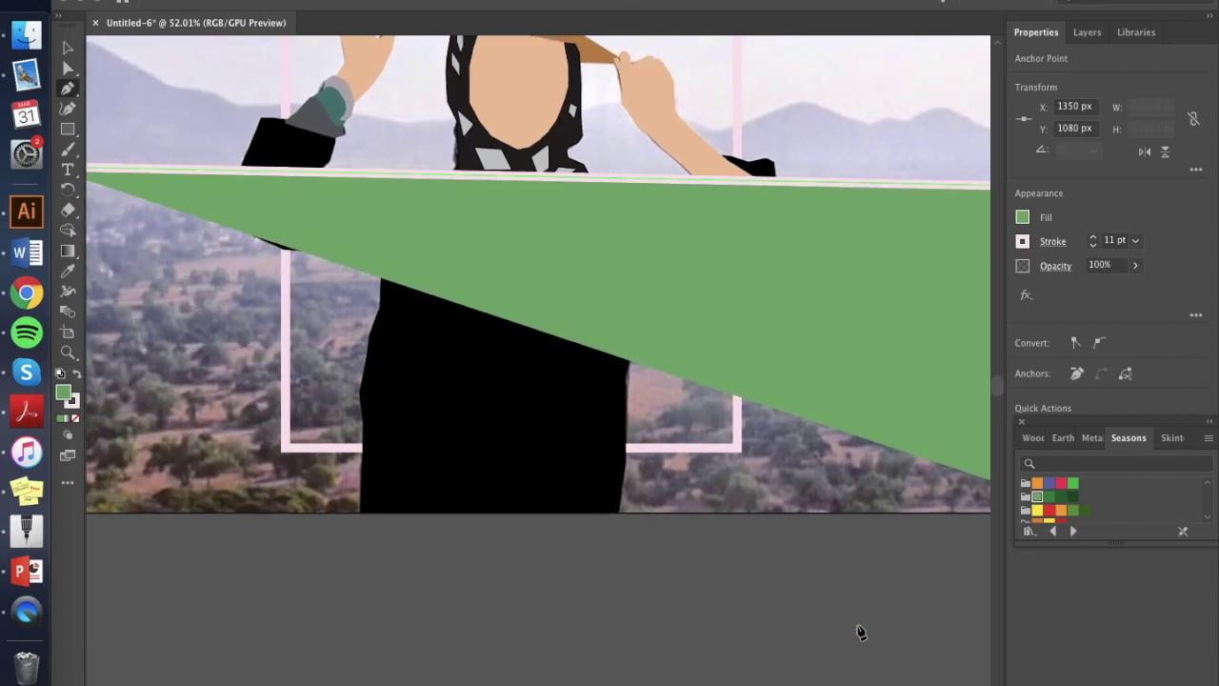
{"action": "left_click", "coordinate": [312, 508]}
{"action": "left_click", "coordinate": [310, 163]}
Step: Remove the pink stroke from the green ground shape, leaving only its fill
{"action": "left_click", "coordinate": [60, 52]}
{"action": "left_click", "coordinate": [1022, 241]}
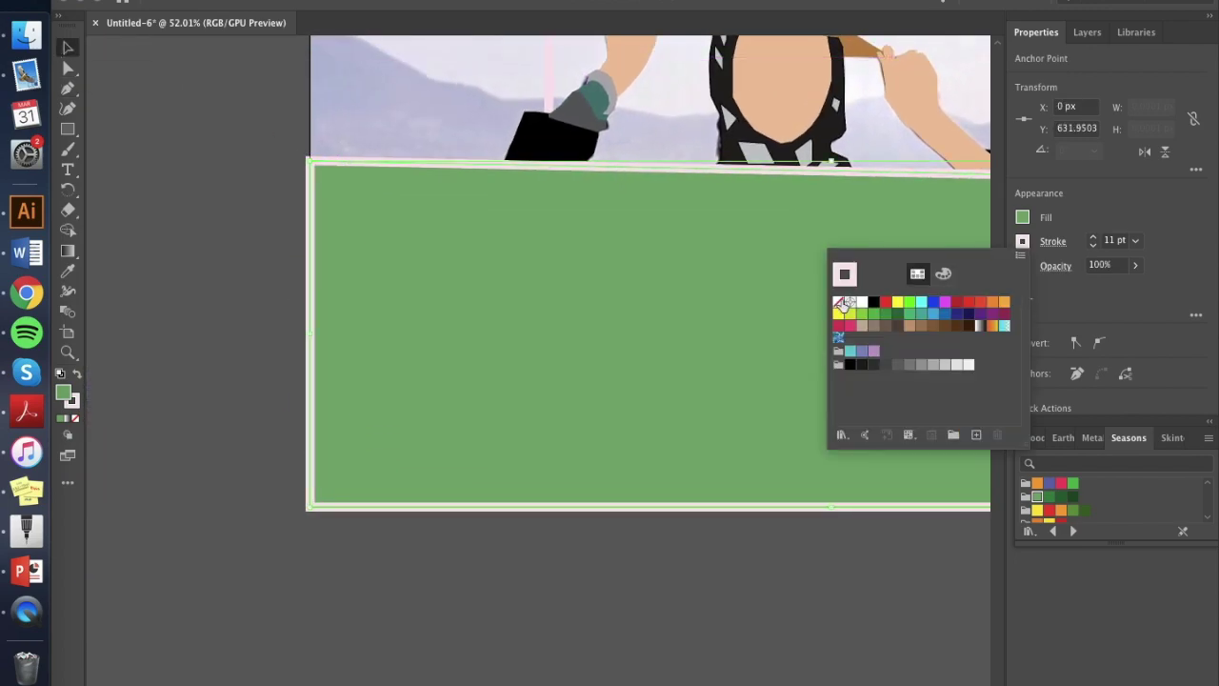
{"action": "left_click", "coordinate": [838, 301]}
{"action": "left_click", "coordinate": [717, 631]}
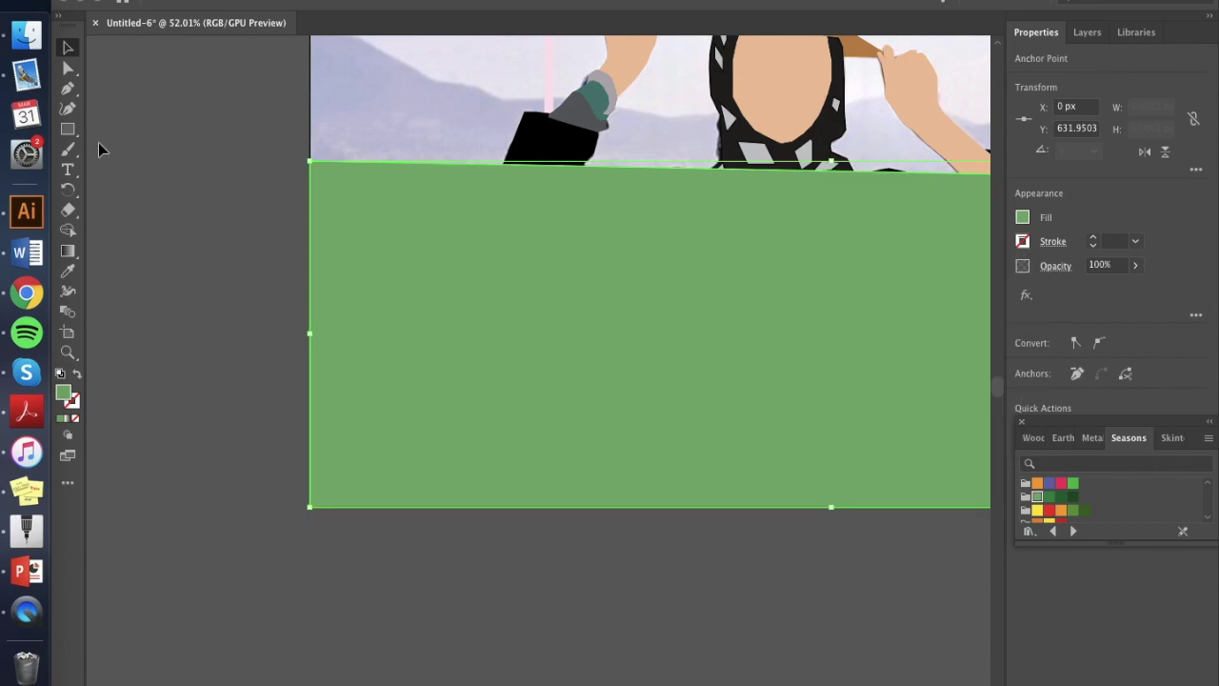
Step: Send the green ground shape to the back, behind the woman and the pink frame, and deselect it
{"action": "right_click", "coordinate": [363, 259]}
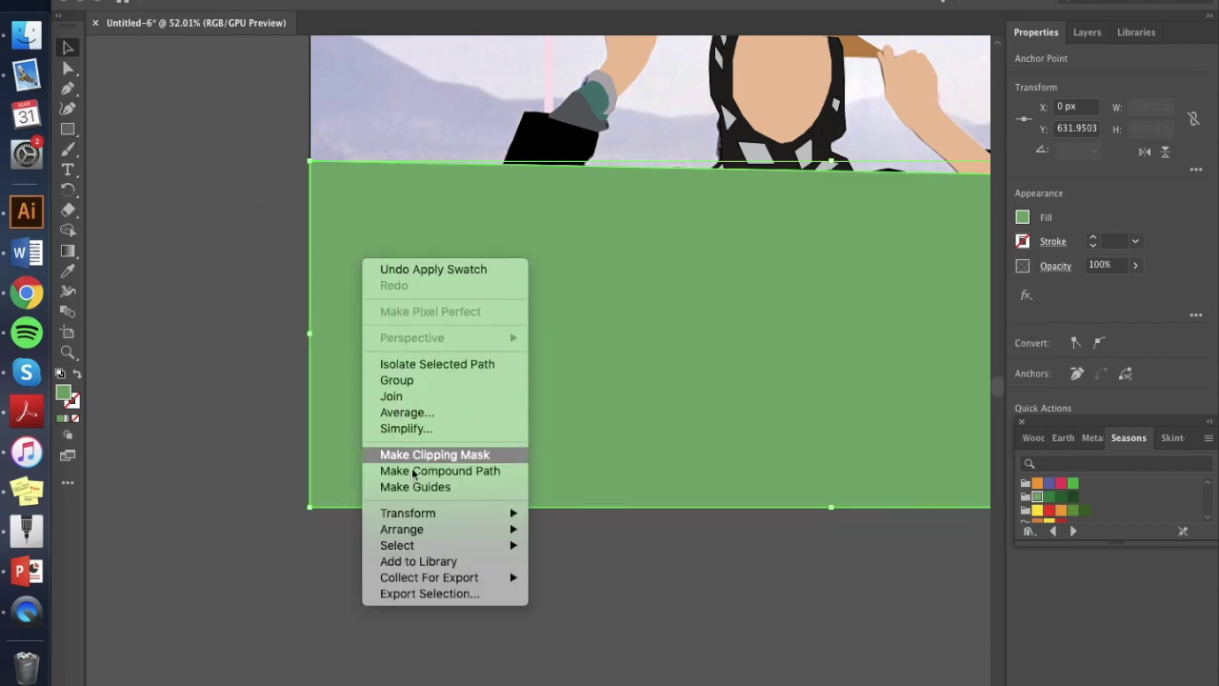
{"action": "mouse_move", "coordinate": [417, 533]}
{"action": "left_click", "coordinate": [561, 576]}
{"action": "scroll", "coordinate": [563, 582], "scroll_direction": "down", "scroll_amount": 5}
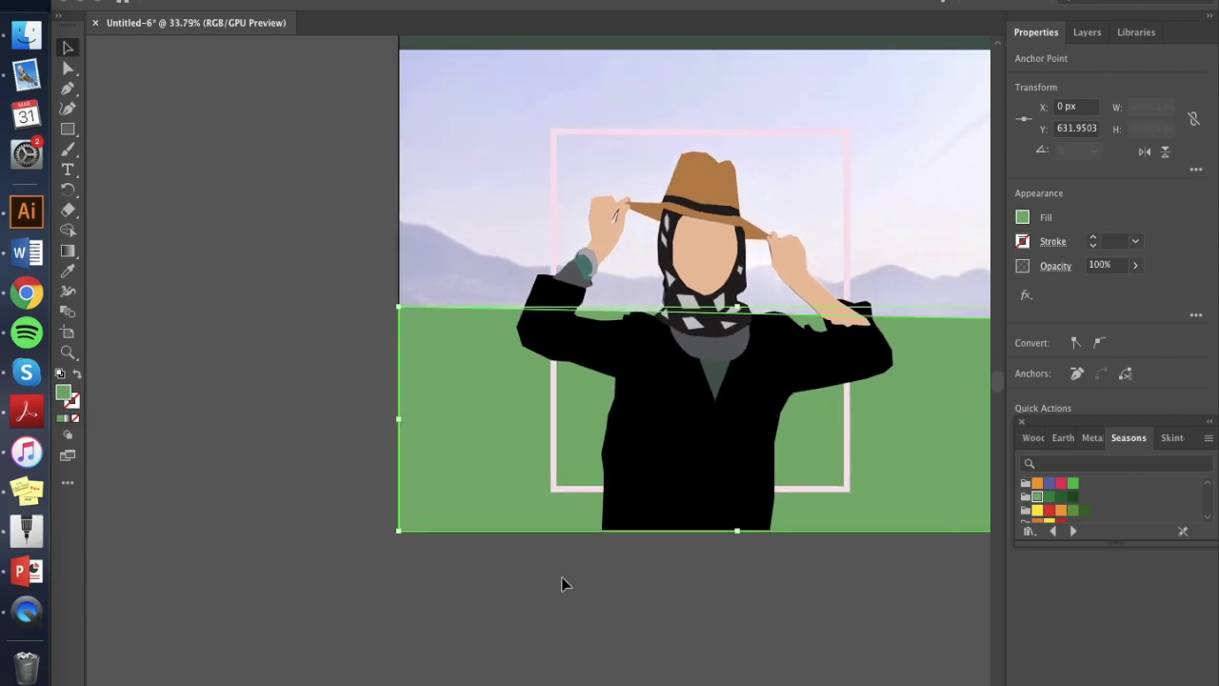
{"action": "scroll", "coordinate": [563, 582], "scroll_direction": "right", "scroll_amount": 2}
{"action": "scroll", "coordinate": [563, 582], "scroll_direction": "up", "scroll_amount": 1}
{"action": "left_click", "coordinate": [213, 430]}
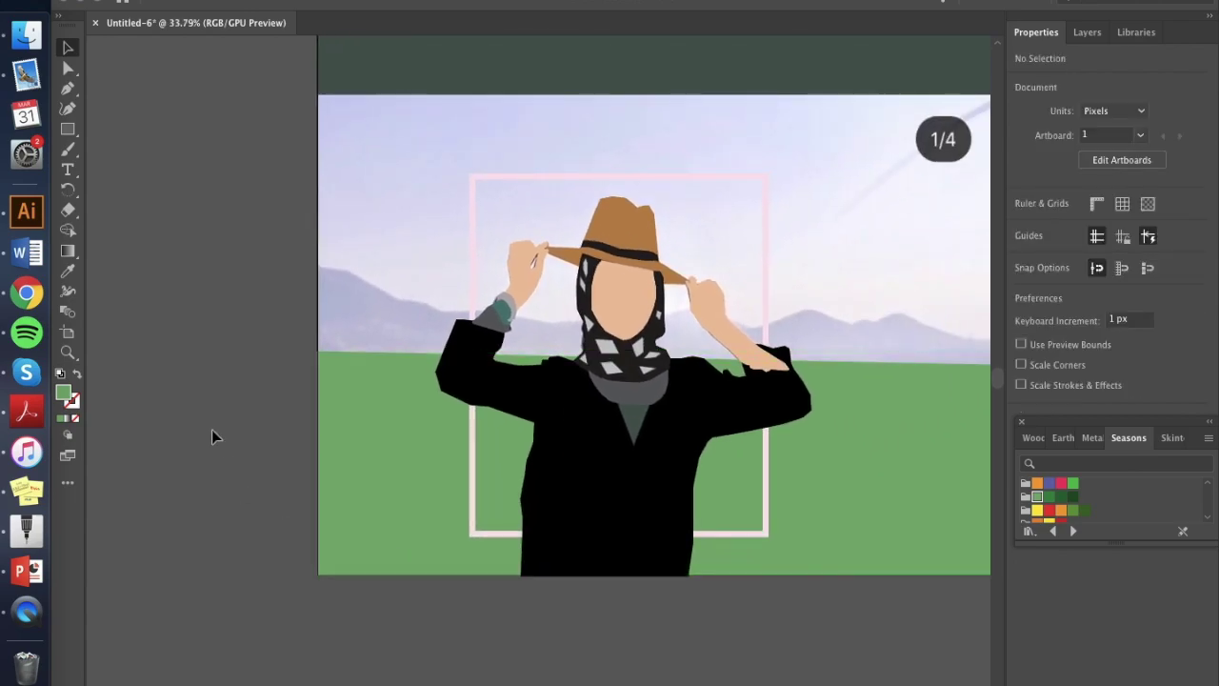
Step: Recolor the ground shape with a muted olive green from the Earthtone swatches and deselect it
{"action": "scroll", "coordinate": [1104, 505], "scroll_direction": "up", "scroll_amount": 3}
{"action": "scroll", "coordinate": [1104, 505], "scroll_direction": "down", "scroll_amount": 2}
{"action": "left_click", "coordinate": [1094, 440]}
{"action": "left_click", "coordinate": [1069, 444]}
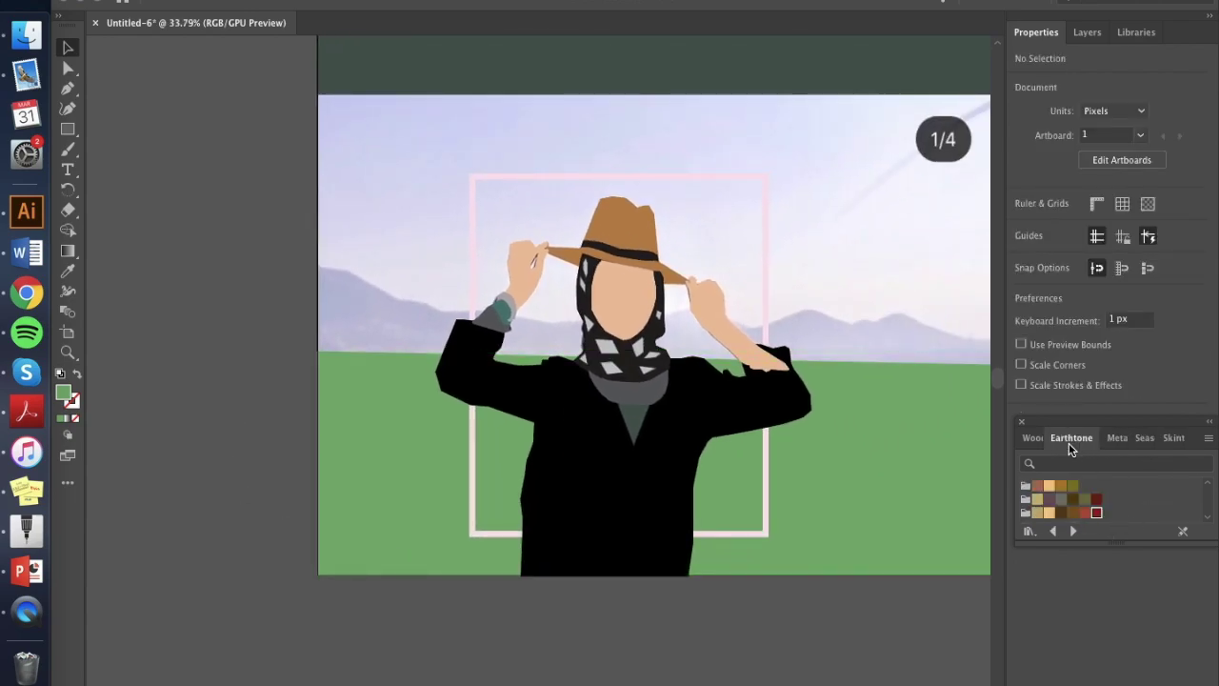
{"action": "left_click", "coordinate": [355, 433]}
{"action": "left_click", "coordinate": [1085, 499]}
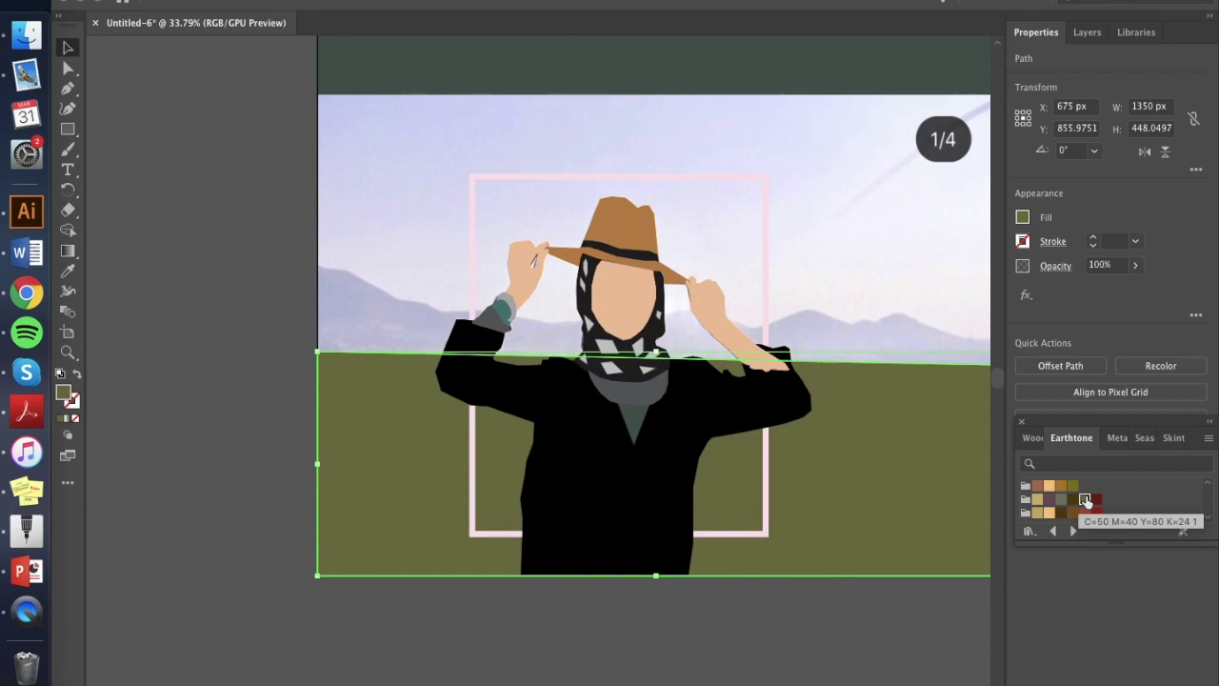
{"action": "scroll", "coordinate": [1067, 509], "scroll_direction": "up", "scroll_amount": 2}
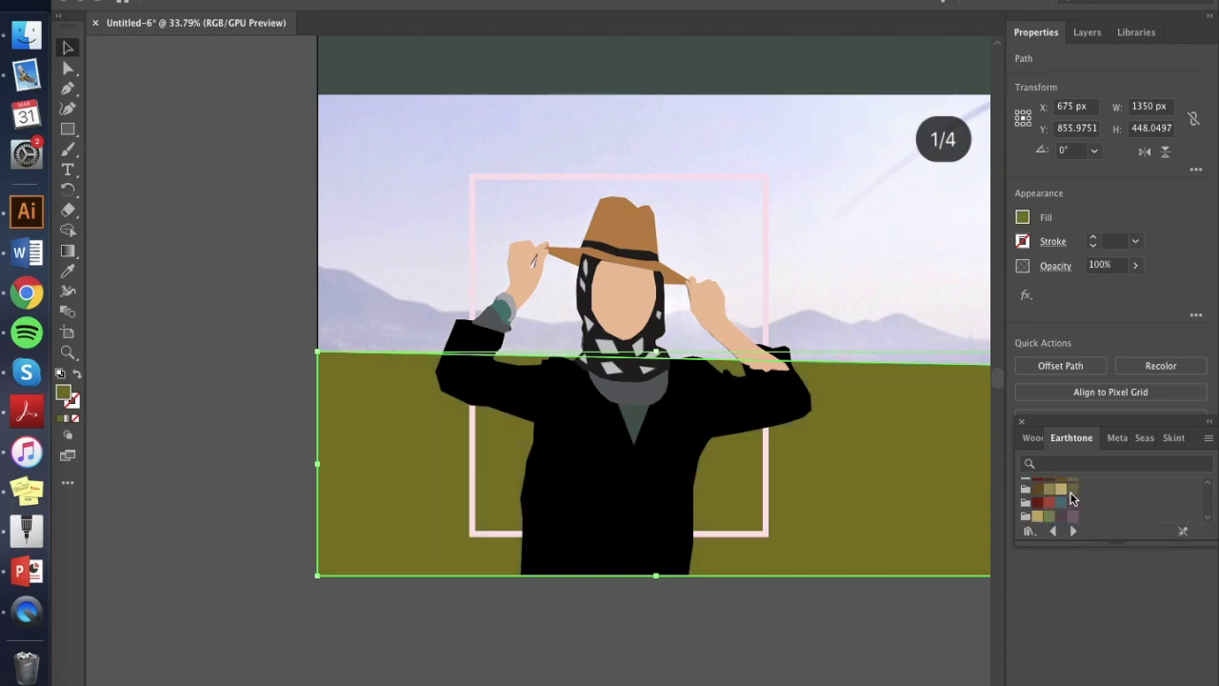
{"action": "left_click", "coordinate": [1050, 482]}
{"action": "left_click", "coordinate": [198, 470]}
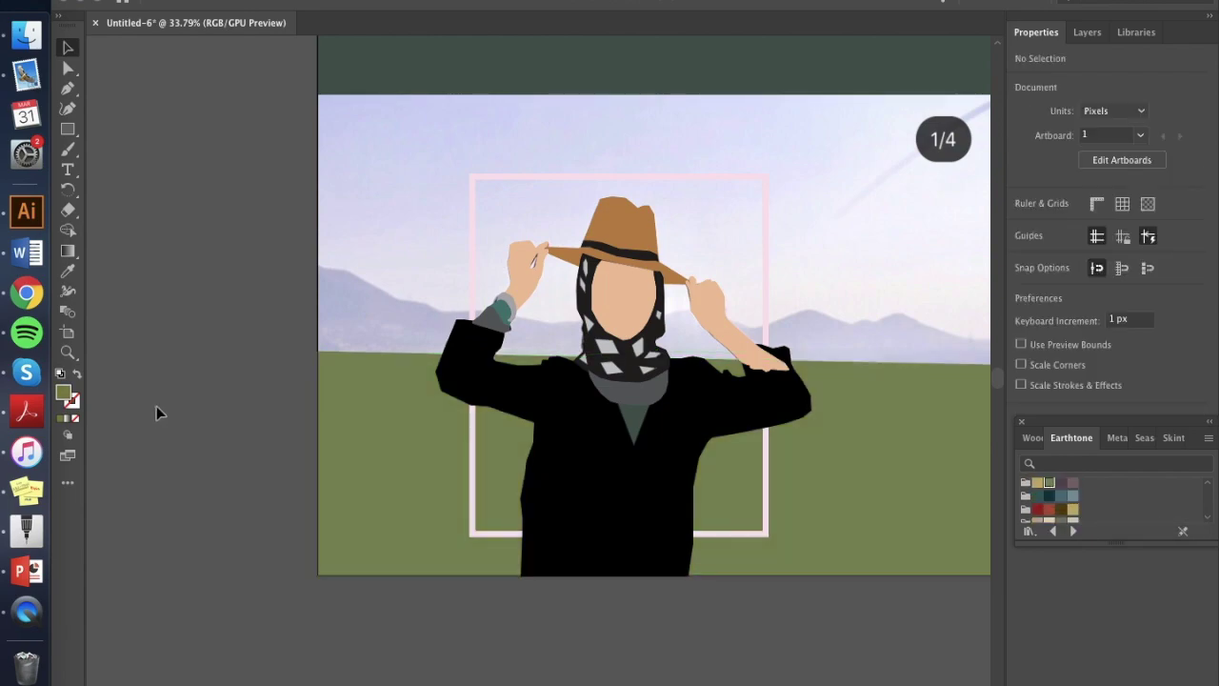
Step: With a mauve Earthtone fill, trace the mountain ridge with the Pen tool from the artboard's left edge to the woman's face
{"action": "left_click", "coordinate": [67, 92]}
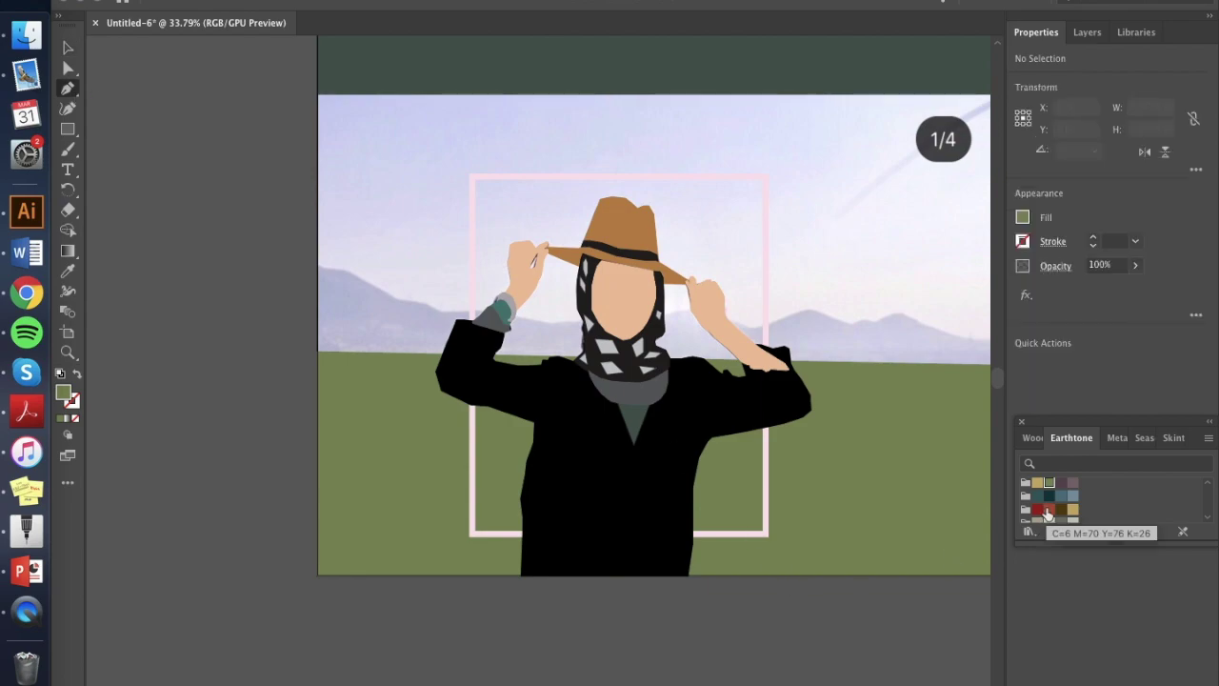
{"action": "left_click", "coordinate": [1073, 483]}
{"action": "left_click_drag", "start_coordinate": [318, 261], "coordinate": [406, 314]}
{"action": "left_click", "coordinate": [422, 305]}
{"action": "left_click", "coordinate": [443, 312]}
{"action": "left_click", "coordinate": [472, 312]}
{"action": "left_click", "coordinate": [522, 316]}
{"action": "left_click", "coordinate": [558, 323]}
{"action": "left_click", "coordinate": [584, 328]}
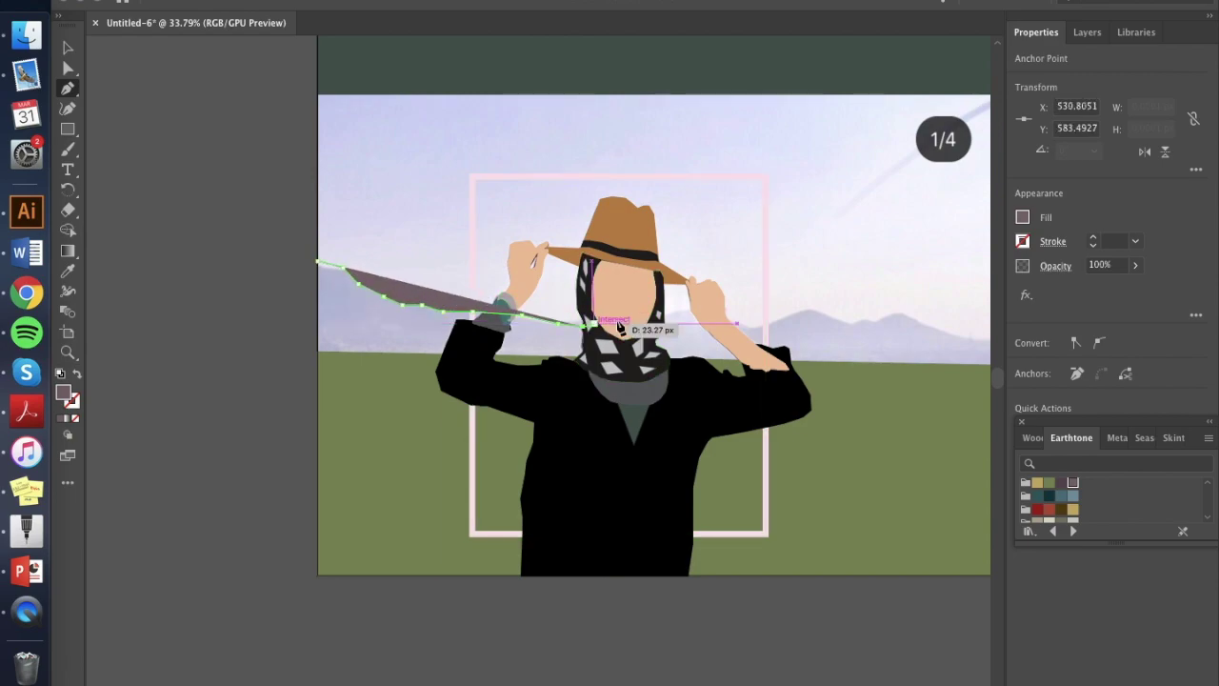
Step: Continue the mountain ridge to the artboard's right edge and run the outline back along the horizon to its left edge
{"action": "left_click", "coordinate": [686, 312]}
{"action": "left_click", "coordinate": [732, 315]}
{"action": "left_click", "coordinate": [762, 327]}
{"action": "left_click", "coordinate": [789, 314]}
{"action": "left_click", "coordinate": [824, 311]}
{"action": "left_click", "coordinate": [853, 325]}
{"action": "left_click", "coordinate": [861, 320]}
{"action": "left_click", "coordinate": [877, 323]}
{"action": "left_click", "coordinate": [897, 313]}
{"action": "left_click_drag", "start_coordinate": [938, 334], "coordinate": [941, 334]}
{"action": "left_click_drag", "start_coordinate": [945, 331], "coordinate": [970, 347]}
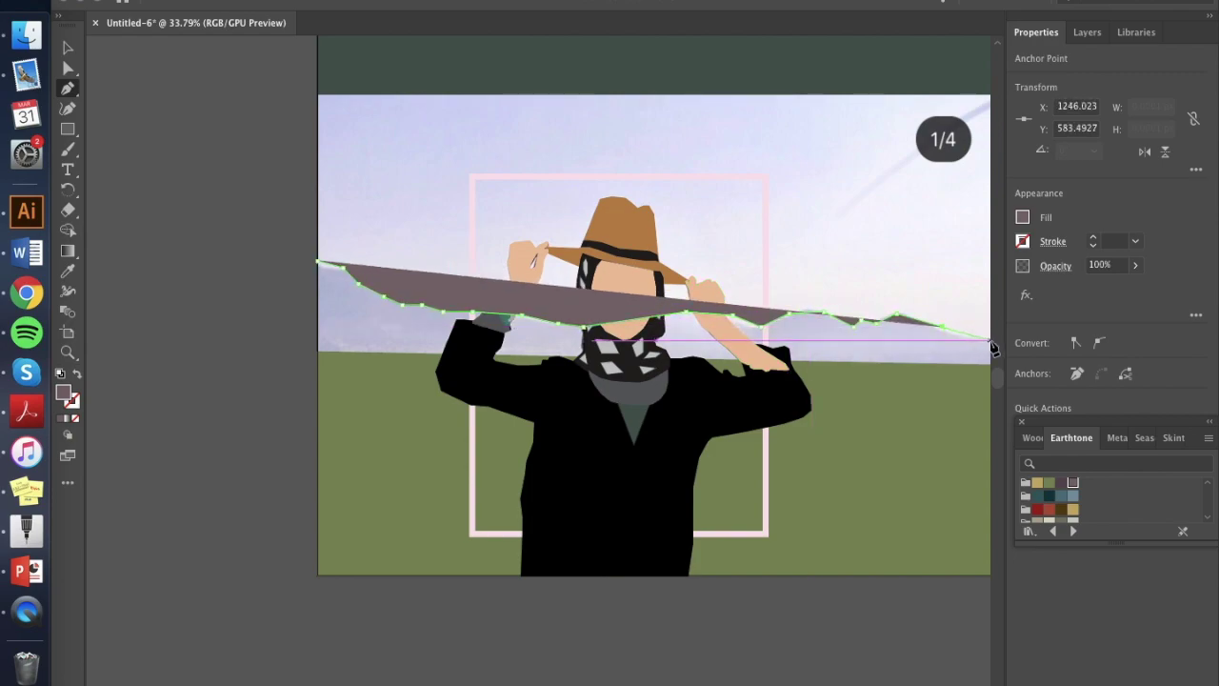
{"action": "left_click", "coordinate": [966, 338]}
{"action": "left_click", "coordinate": [989, 341]}
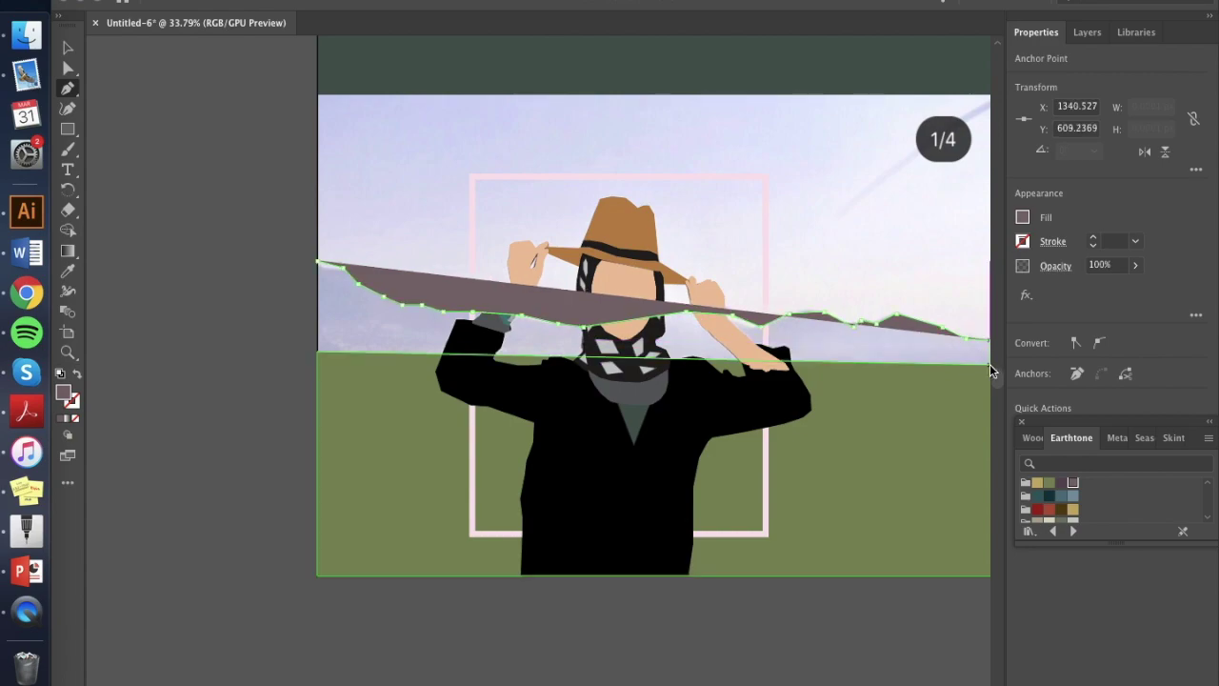
{"action": "scroll", "coordinate": [990, 364], "scroll_direction": "up", "scroll_amount": 5}
{"action": "scroll", "coordinate": [990, 364], "scroll_direction": "down", "scroll_amount": 4}
{"action": "scroll", "coordinate": [990, 364], "scroll_direction": "right", "scroll_amount": 1}
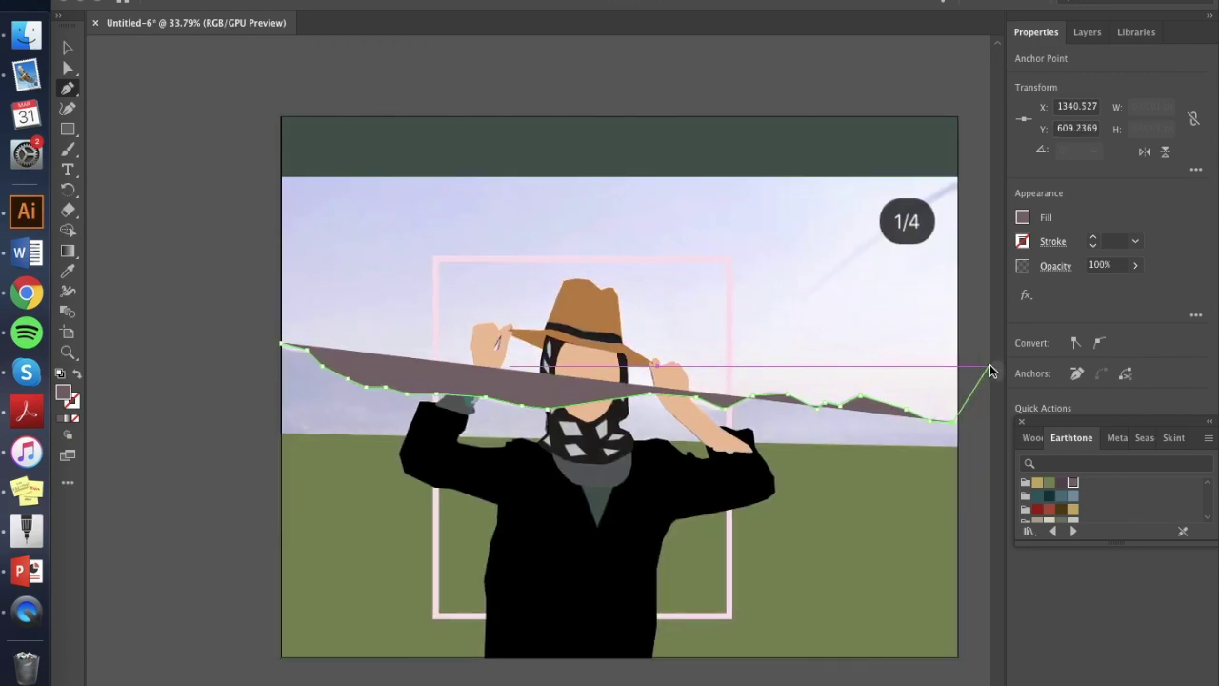
{"action": "left_click", "coordinate": [958, 444]}
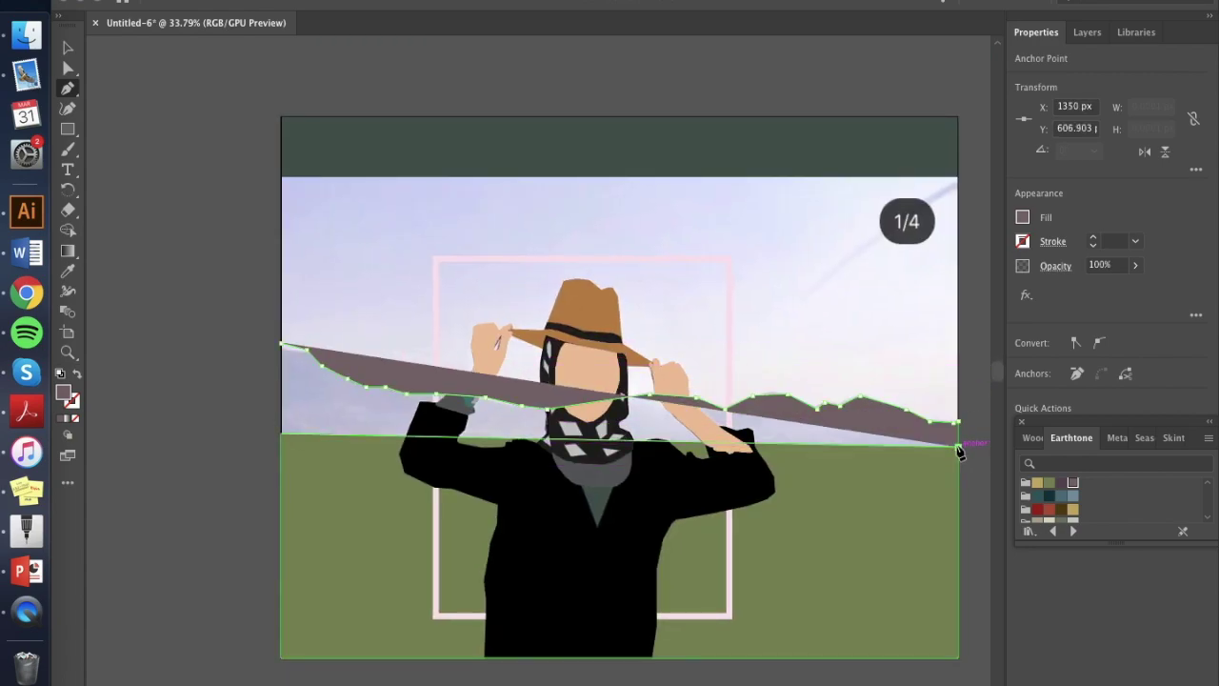
{"action": "left_click", "coordinate": [280, 435]}
Step: Send the mauve mountain shape to the back, behind the woman and the frame, and deselect it
{"action": "key", "text": "v"}
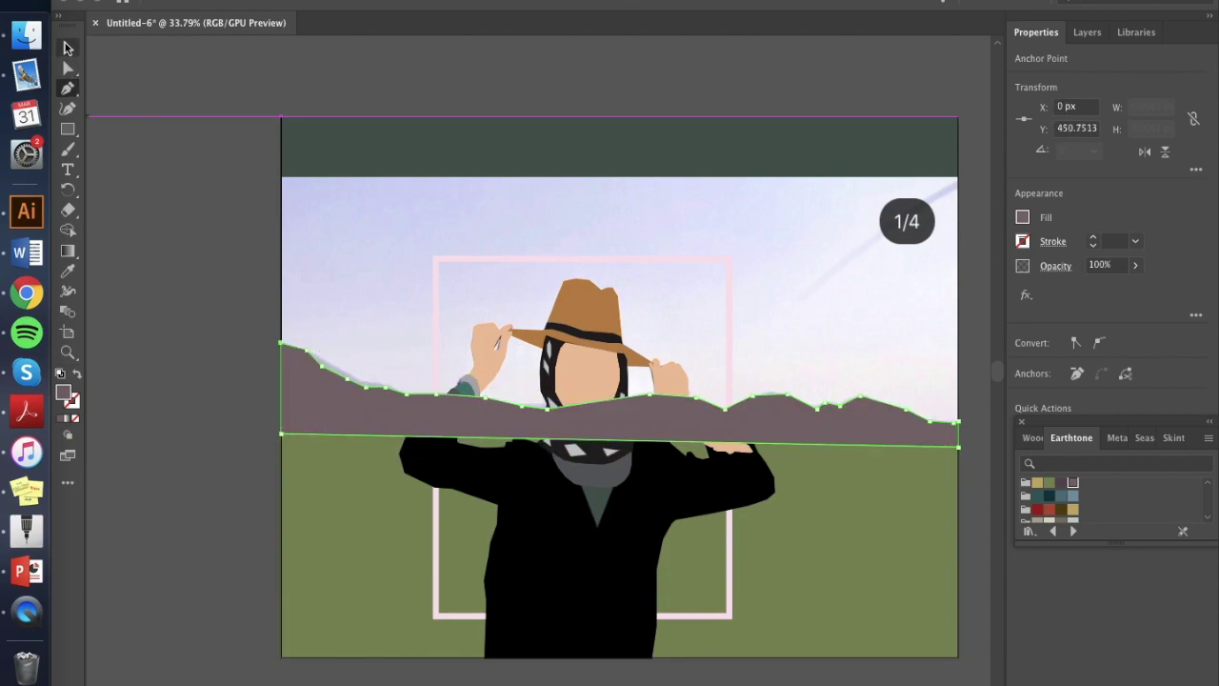
{"action": "right_click", "coordinate": [315, 405]}
{"action": "mouse_move", "coordinate": [386, 652]}
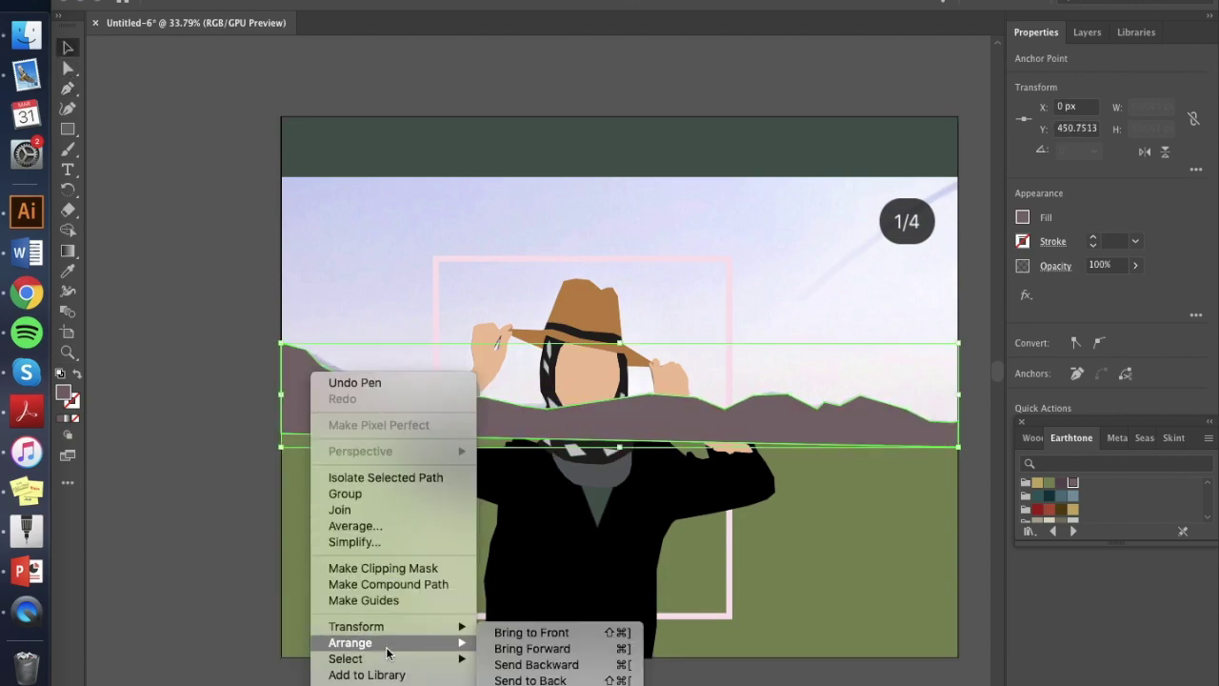
{"action": "left_click", "coordinate": [530, 679]}
{"action": "left_click", "coordinate": [152, 515]}
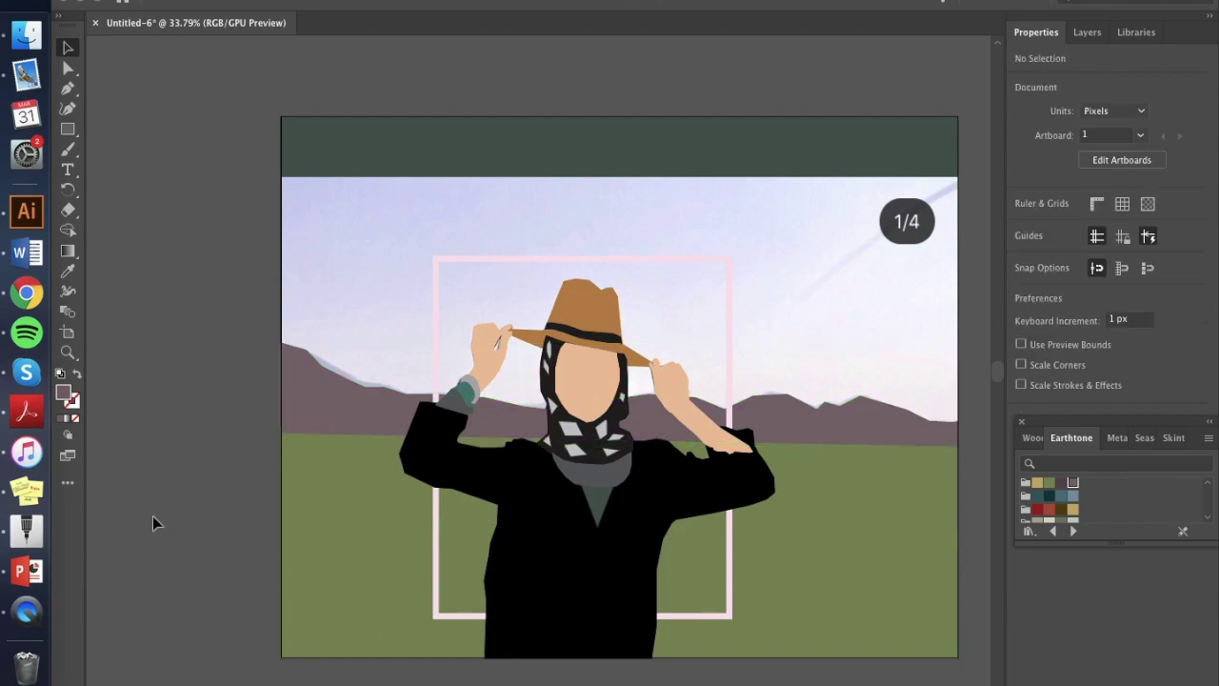
Step: Hide the photo on Layer 2, then make Layer 1 active and unlock it
{"action": "left_click", "coordinate": [1085, 33]}
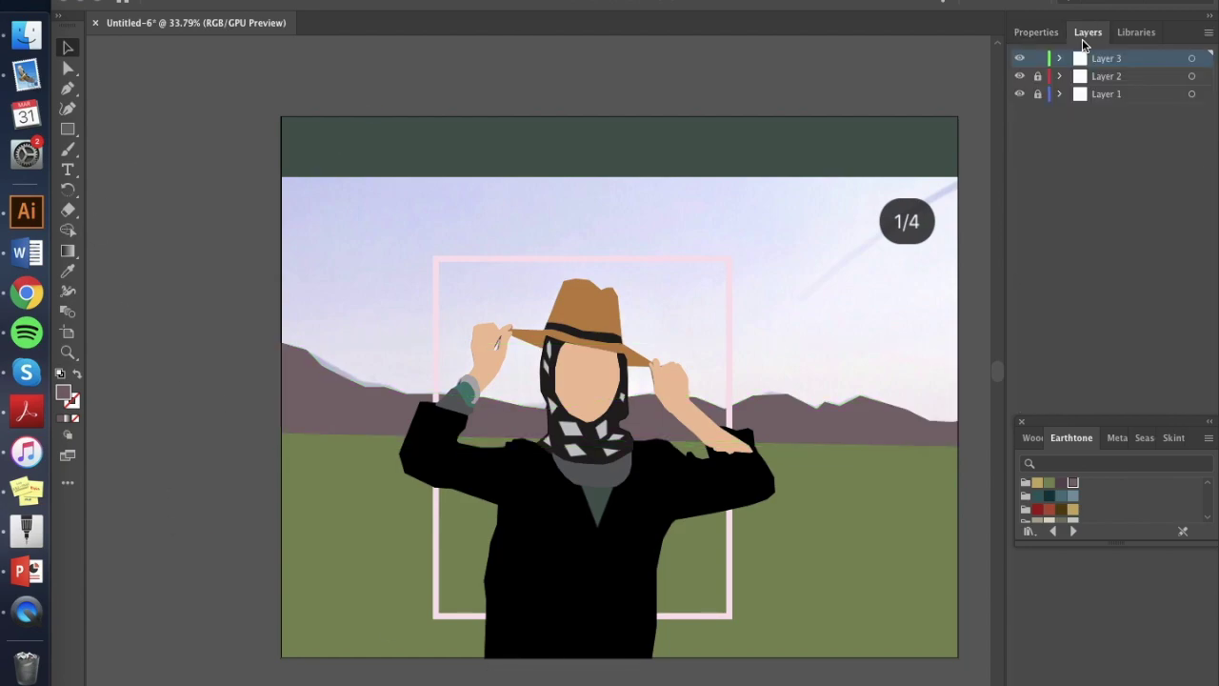
{"action": "left_click", "coordinate": [1020, 77]}
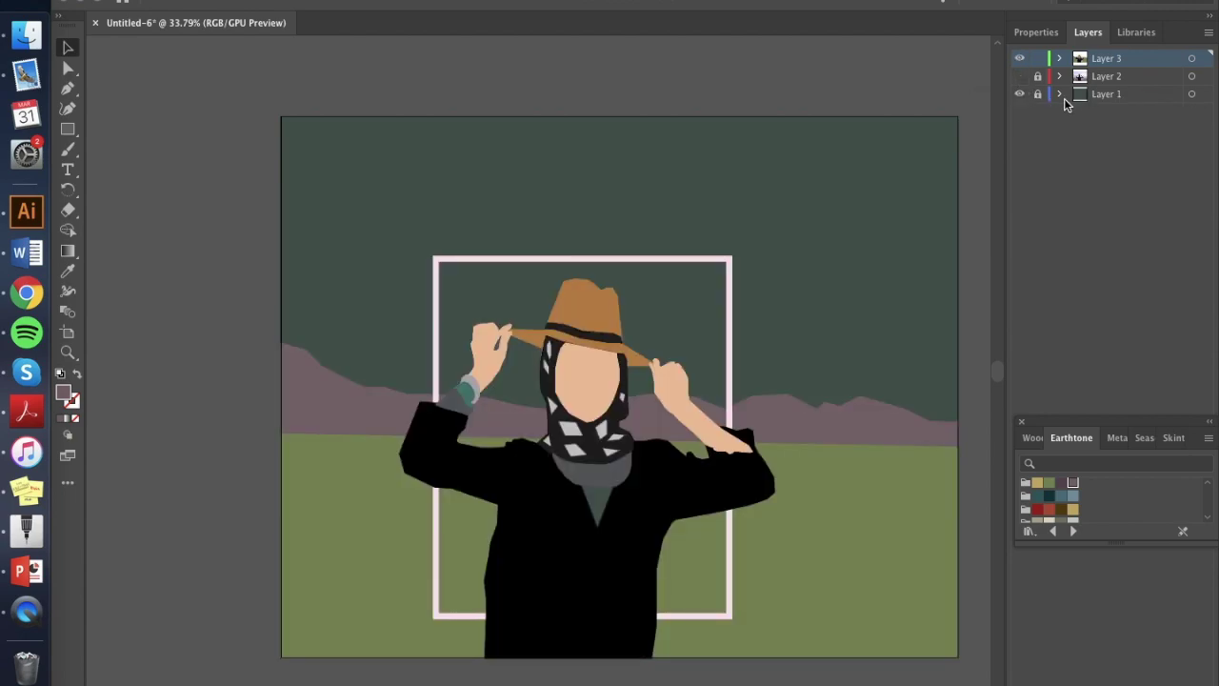
{"action": "left_click", "coordinate": [1133, 96]}
{"action": "left_click", "coordinate": [1038, 94]}
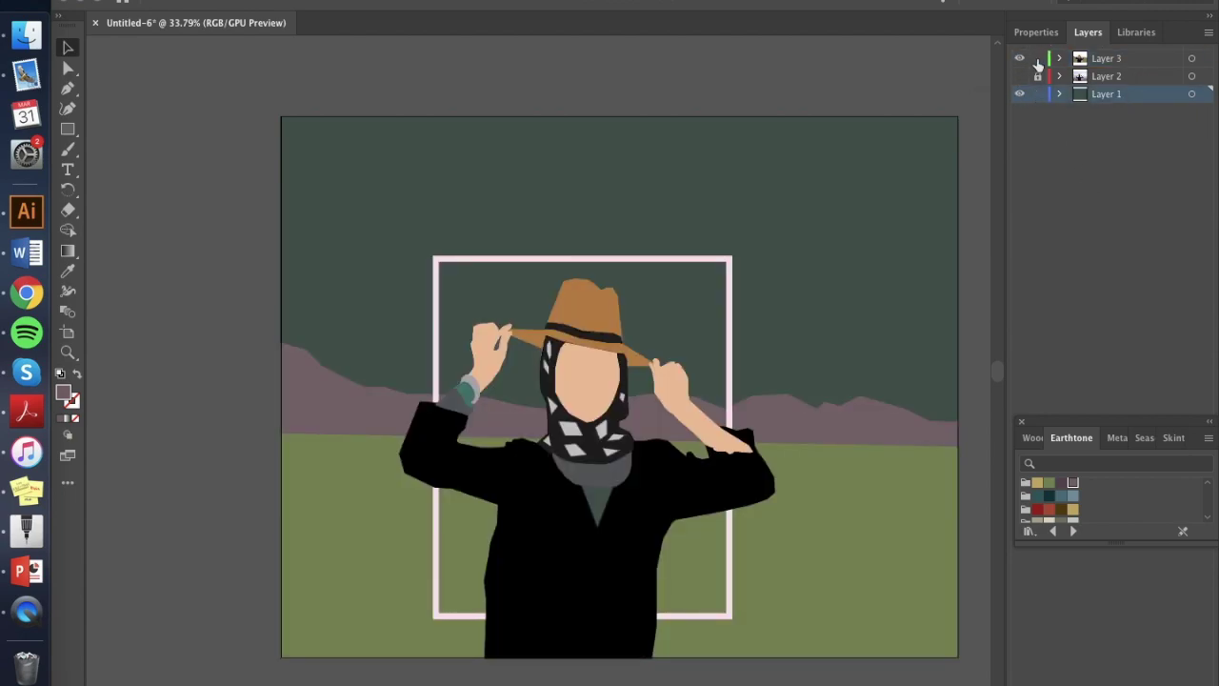
Step: Recolor the background rectangle with a grey-blue Earthtone swatch, relock Layer 1 and make Layer 3 active
{"action": "left_click", "coordinate": [465, 168]}
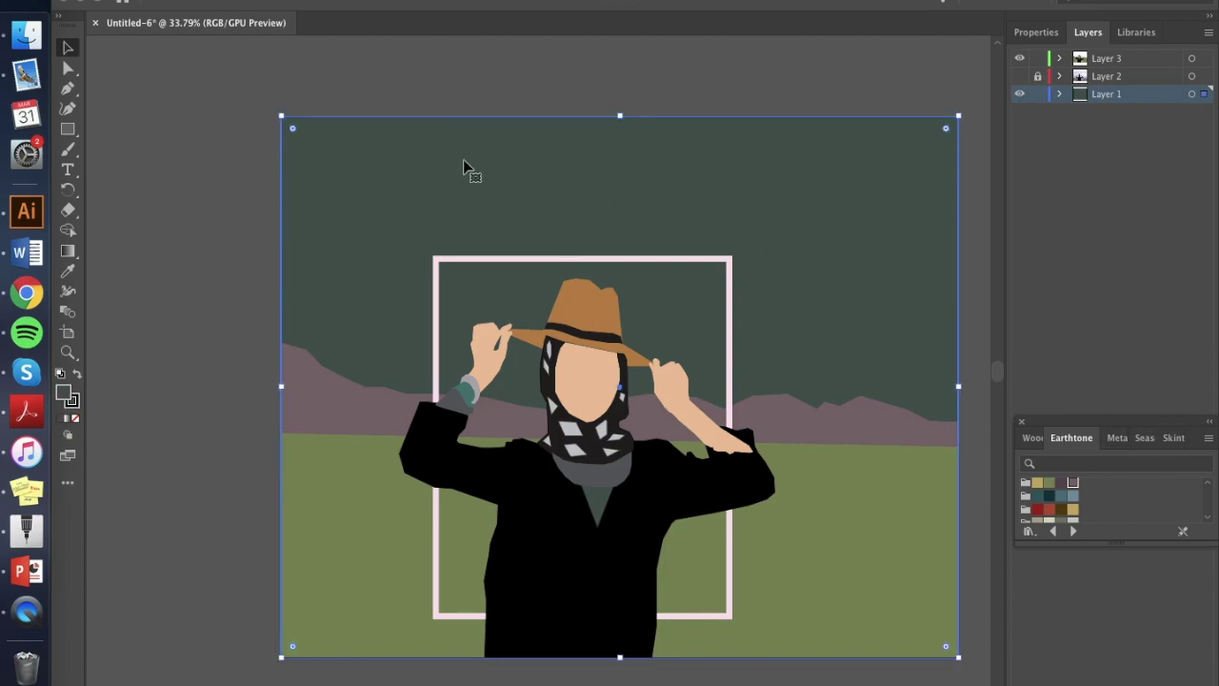
{"action": "left_click", "coordinate": [1073, 495]}
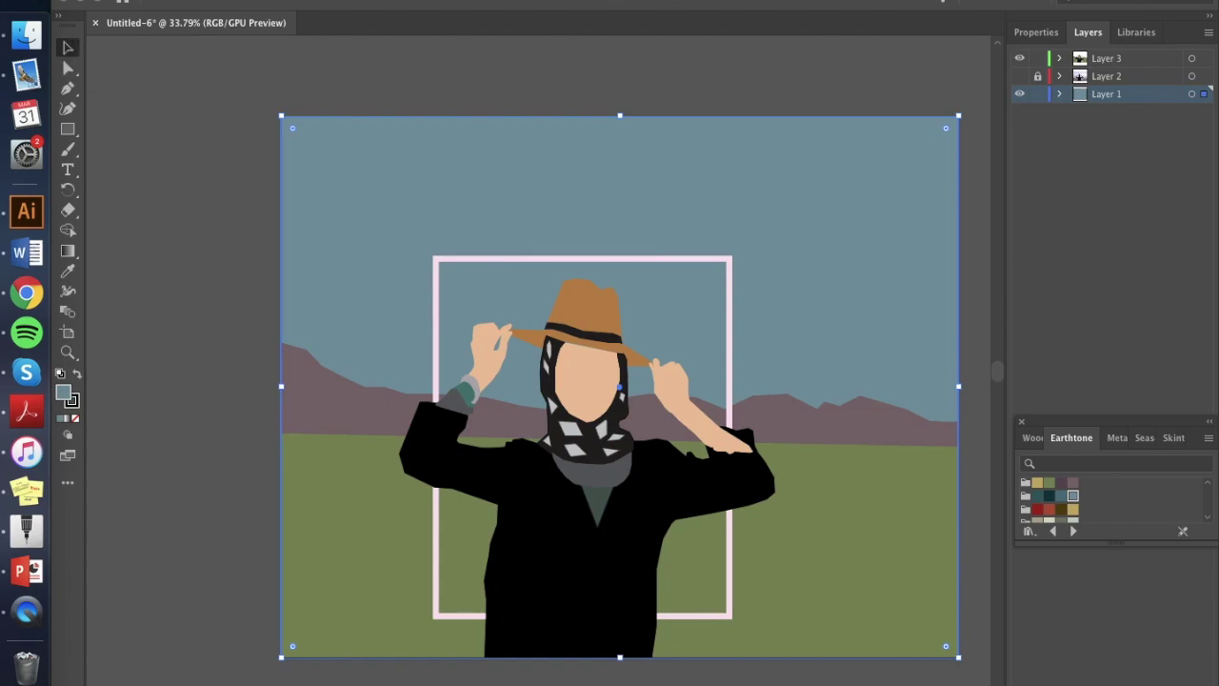
{"action": "left_click", "coordinate": [1038, 95]}
{"action": "left_click", "coordinate": [1119, 62]}
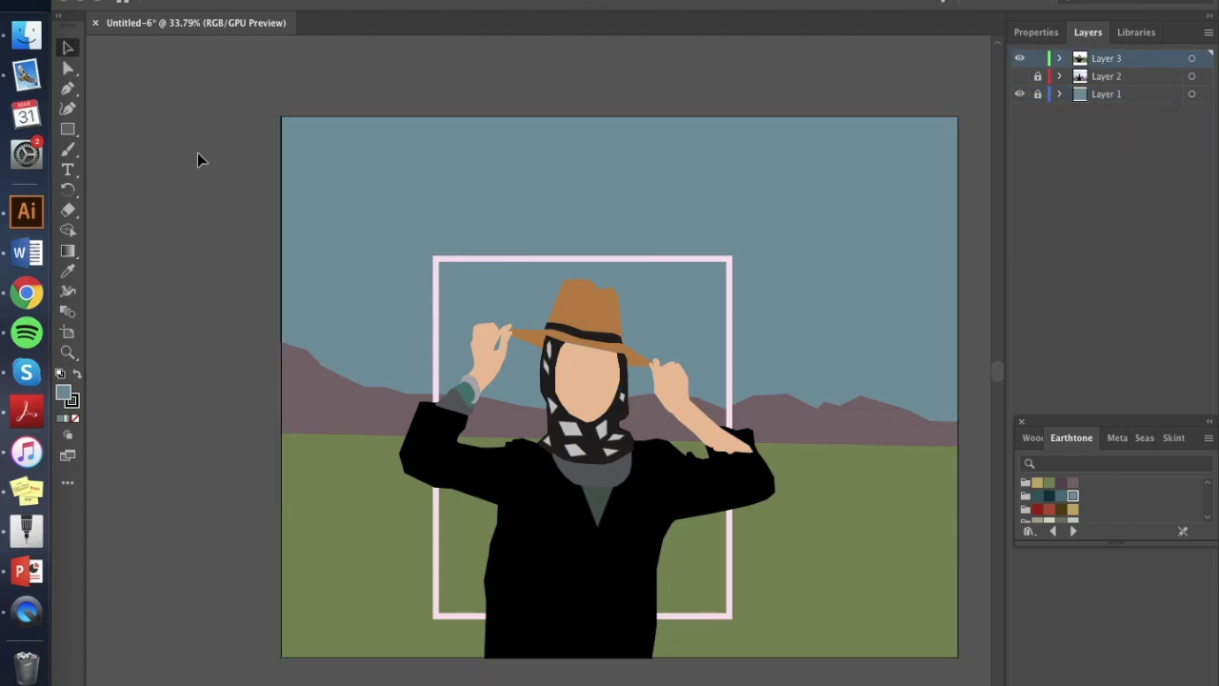
{"action": "scroll", "coordinate": [735, 301], "scroll_direction": "up", "scroll_amount": 4}
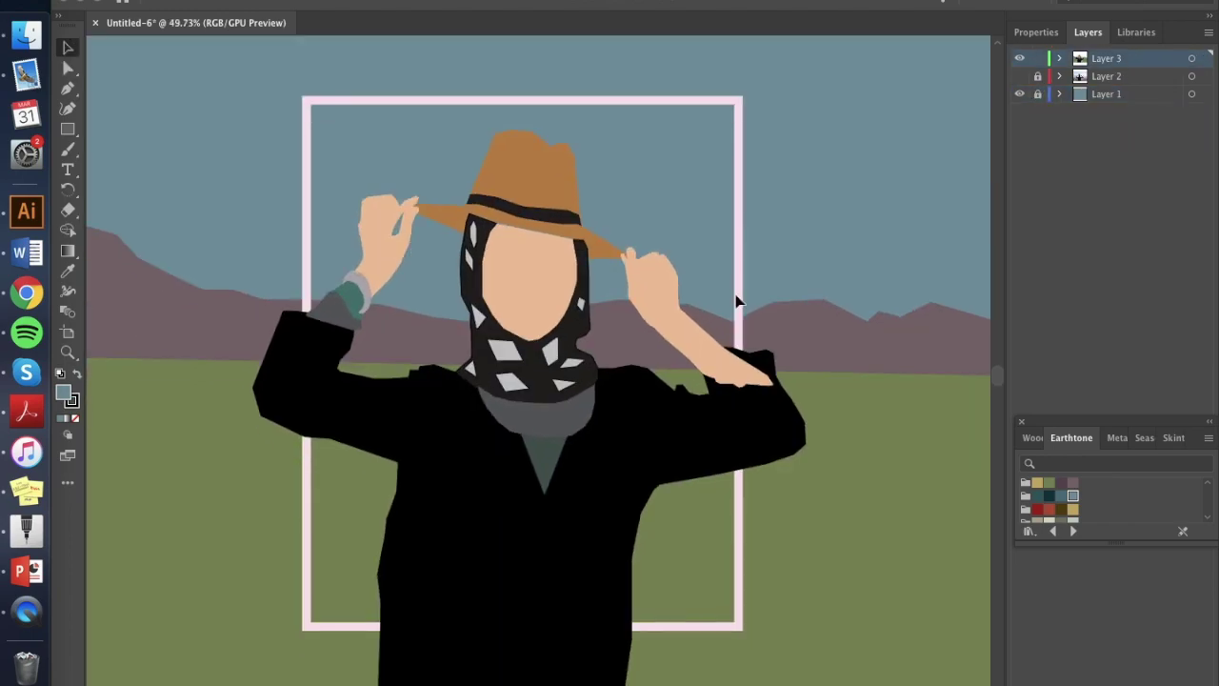
{"action": "scroll", "coordinate": [735, 301], "scroll_direction": "down", "scroll_amount": 2}
{"action": "left_click_drag", "start_coordinate": [526, 292], "coordinate": [726, 283]}
{"action": "key", "text": "super+z"}
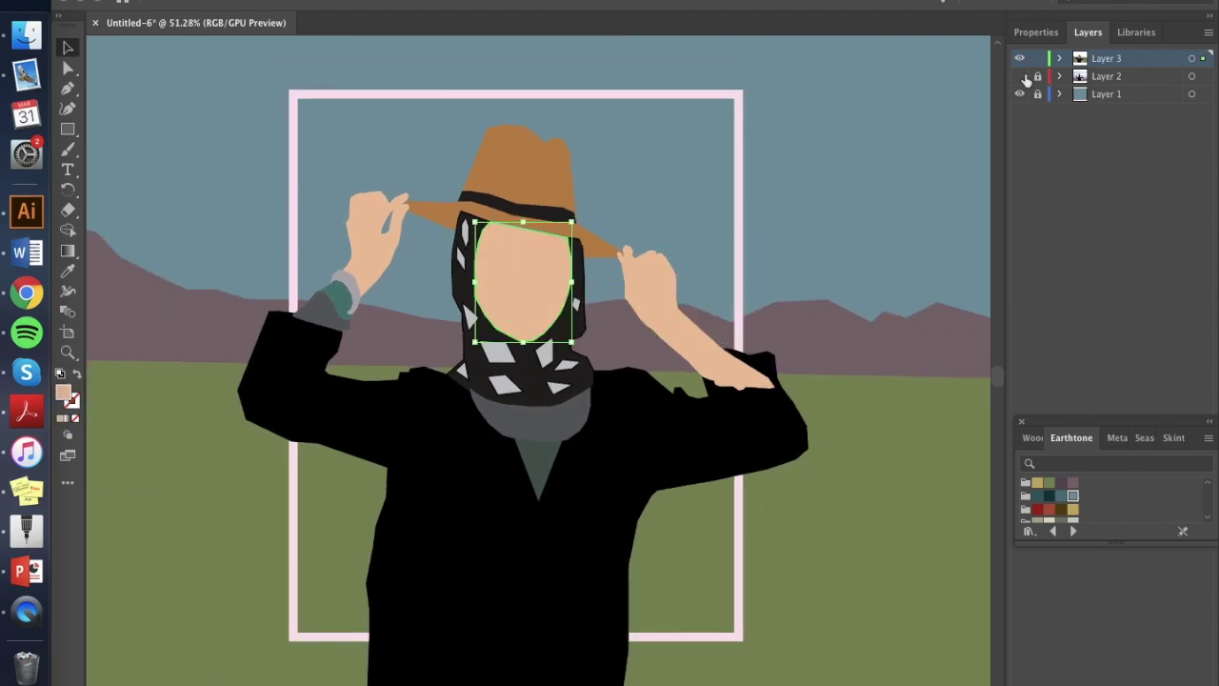
Step: Show the photo on Layer 2 and move the face shape aside to uncover the woman's face and sunglasses
{"action": "left_click", "coordinate": [1020, 76]}
{"action": "left_click_drag", "start_coordinate": [533, 277], "coordinate": [691, 297]}
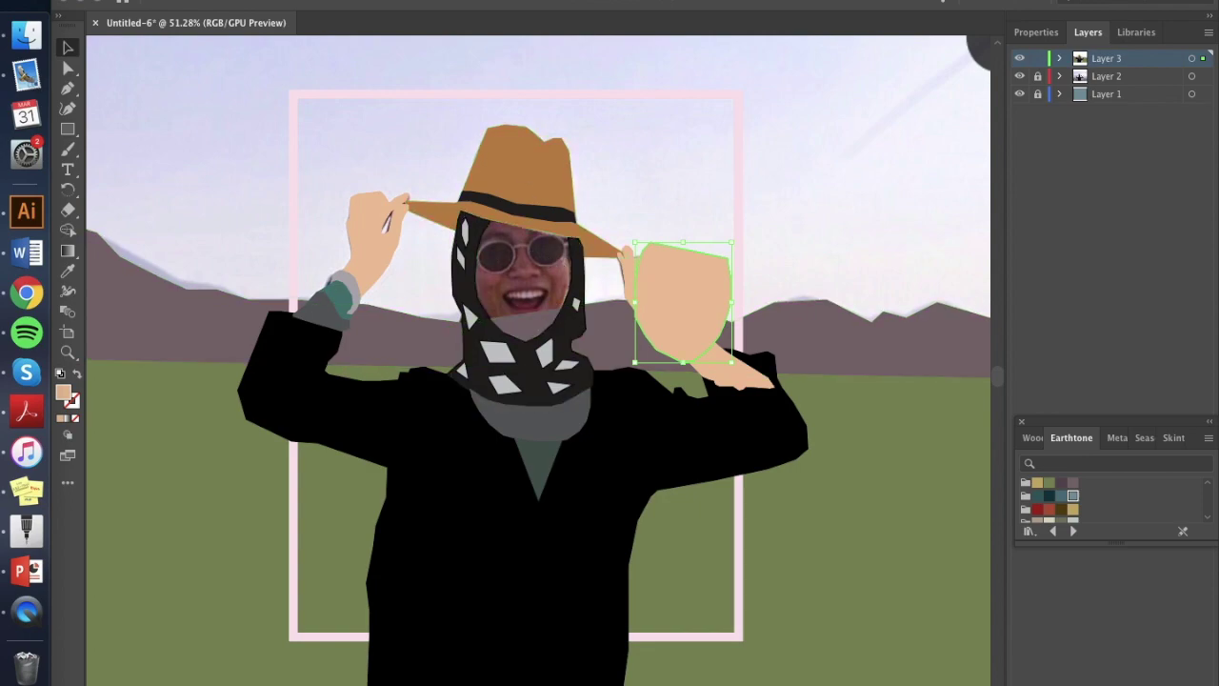
Step: Open the recent file AdobeStock_191336611.ai and paste an open smiling red-lipped mouth from it into the portrait document Untitled-6
{"action": "left_click", "coordinate": [126, 1]}
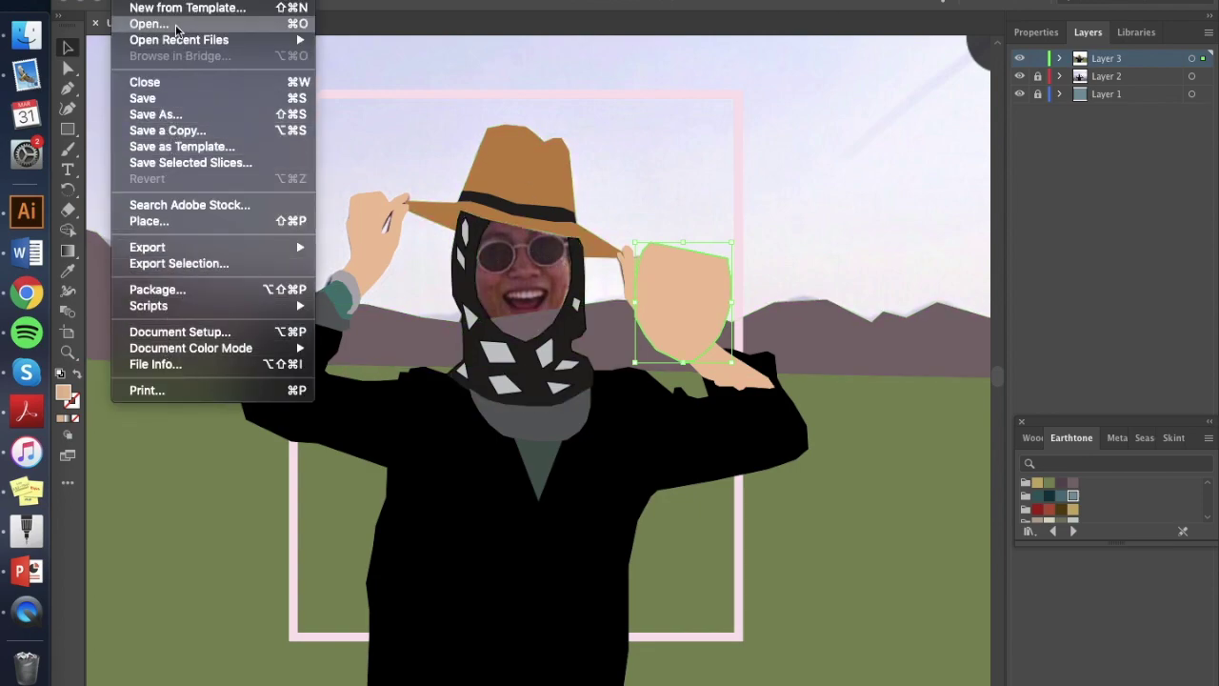
{"action": "mouse_move", "coordinate": [296, 43]}
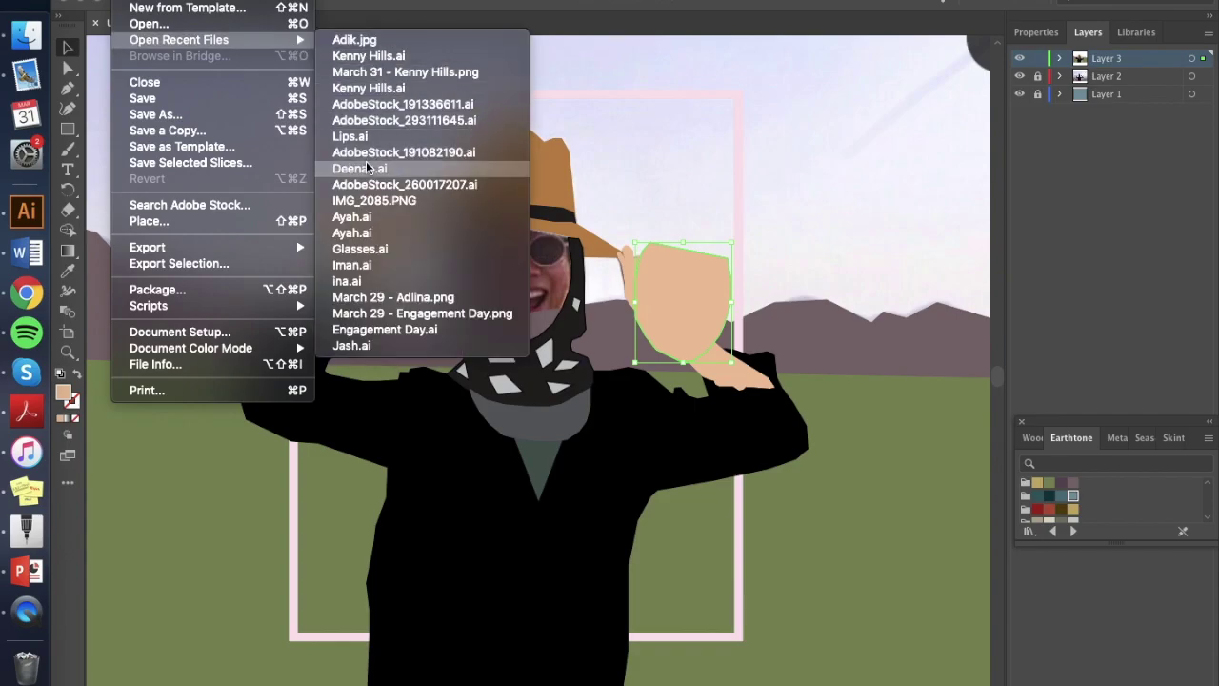
{"action": "left_click", "coordinate": [384, 104]}
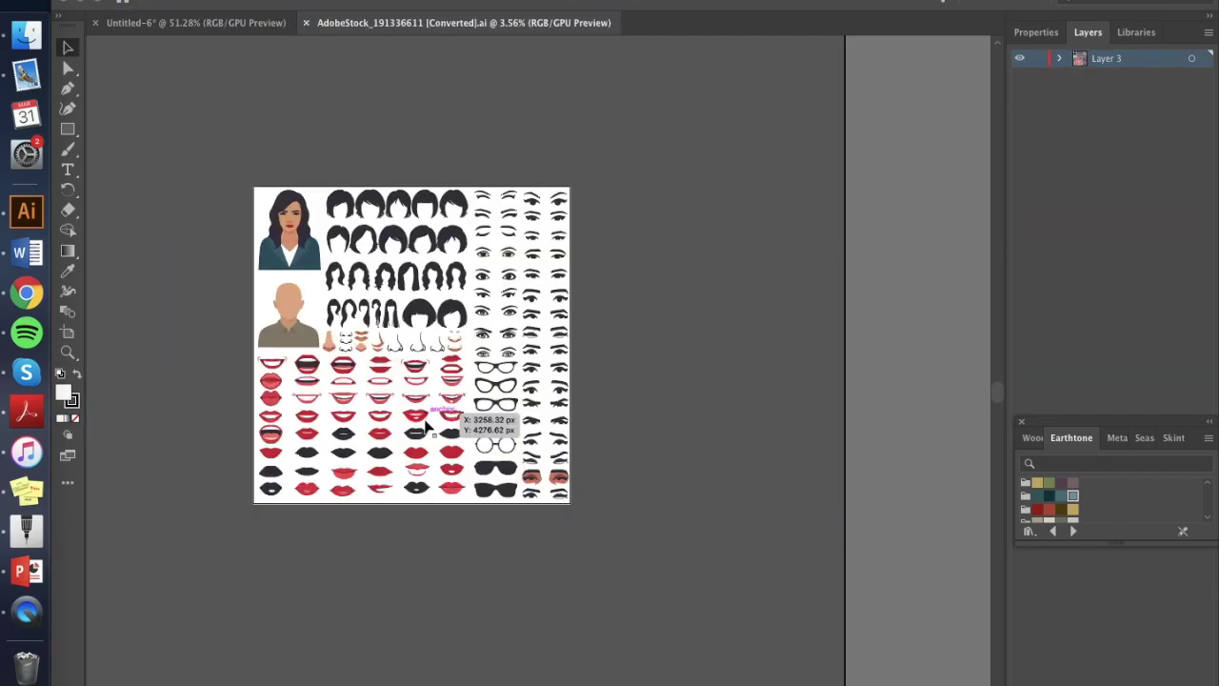
{"action": "scroll", "coordinate": [426, 426], "scroll_direction": "up", "scroll_amount": 5}
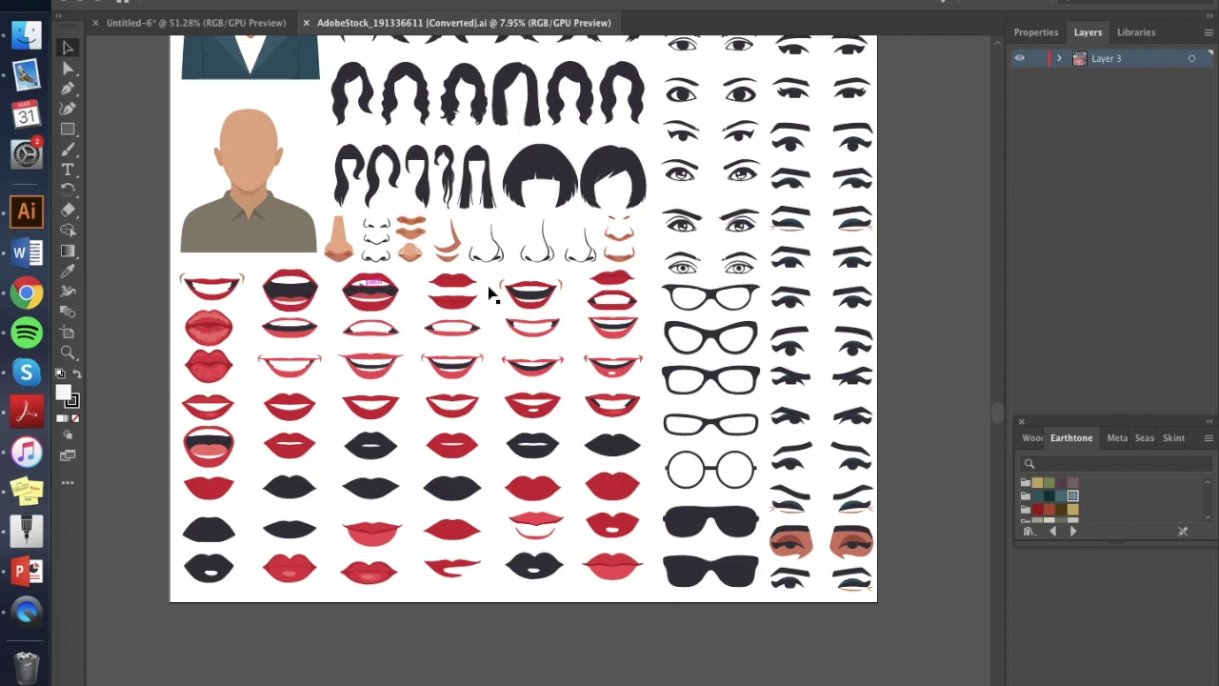
{"action": "left_click", "coordinate": [169, 22]}
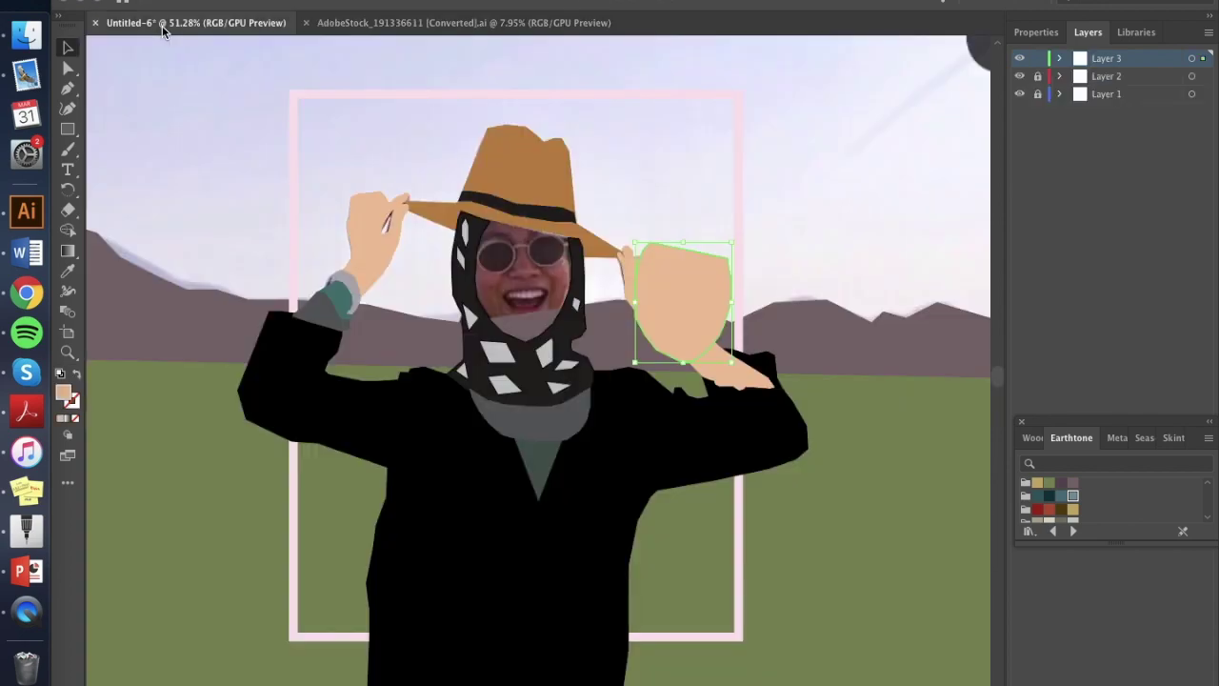
{"action": "key", "text": "super+v"}
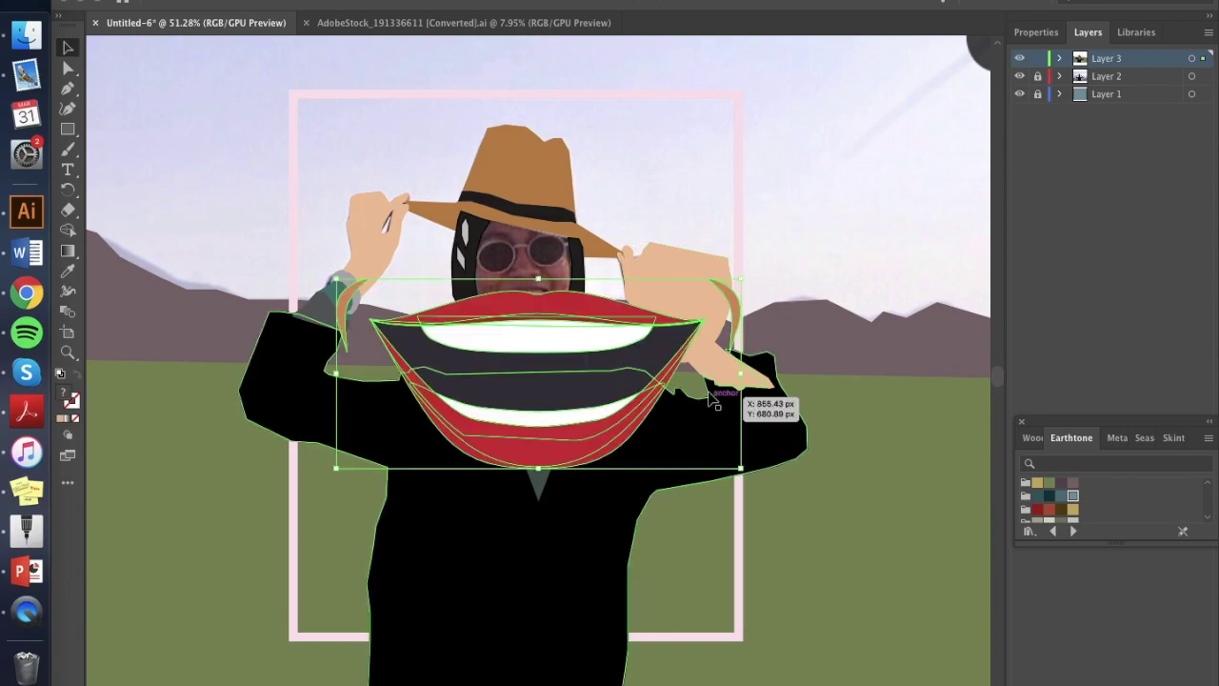
Step: Shrink the pasted mouth, tilt it slightly and position it over the smile in the photo, leaving it deselected
{"action": "left_click_drag", "start_coordinate": [745, 279], "coordinate": [511, 271]}
{"action": "scroll", "coordinate": [534, 301], "scroll_direction": "up", "scroll_amount": 4}
{"action": "left_click_drag", "start_coordinate": [527, 328], "coordinate": [588, 335]}
{"action": "key", "text": "Left"}
{"action": "key", "text": "Left"}
{"action": "key", "text": "Left"}
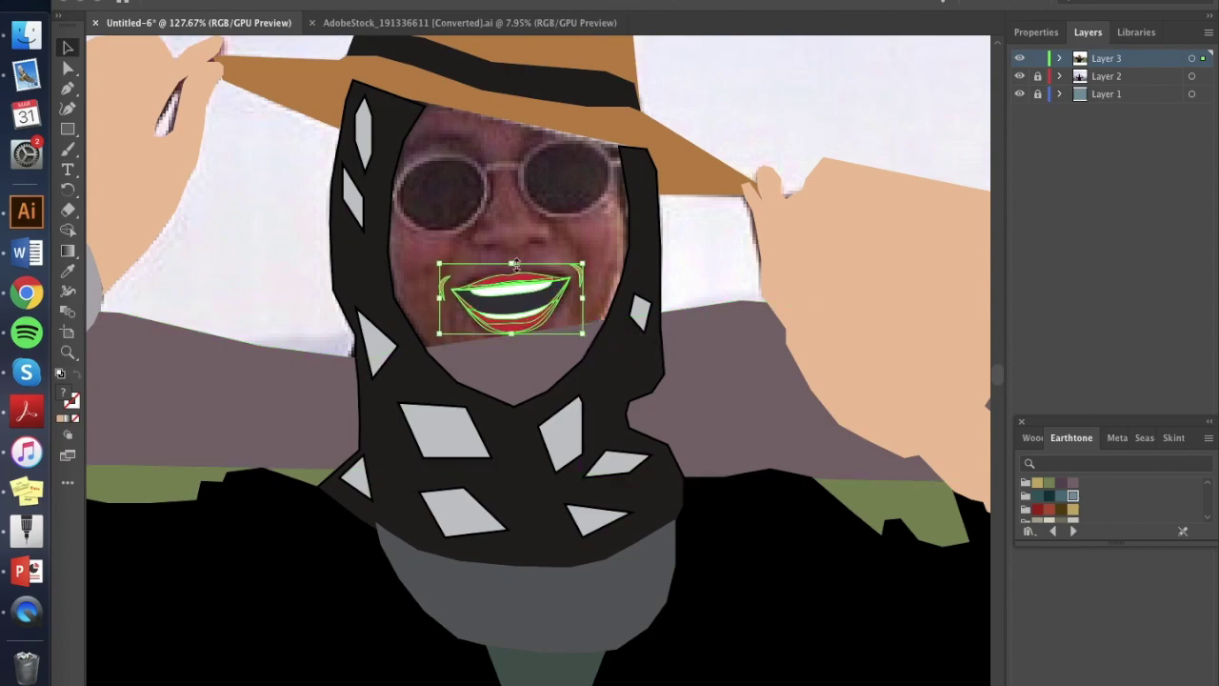
{"action": "left_click", "coordinate": [827, 126]}
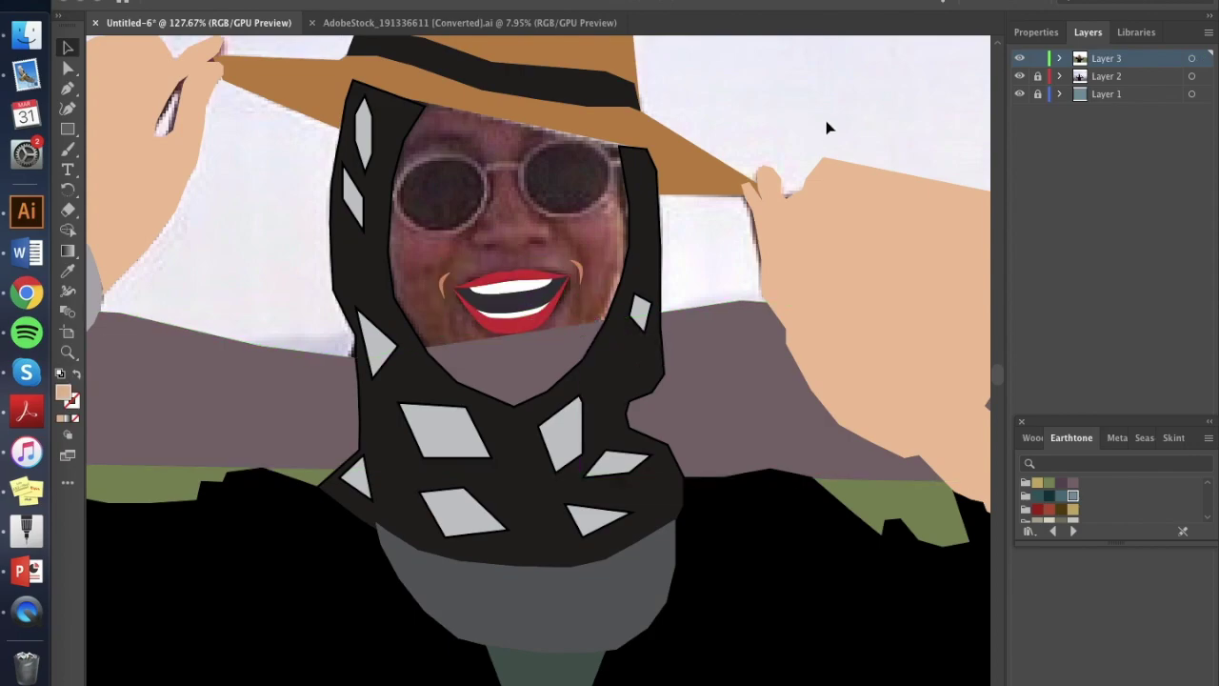
Step: Open the recent file Glasses.ai and paste a pair of round-framed black glasses from it into the portrait document
{"action": "left_click", "coordinate": [128, 1]}
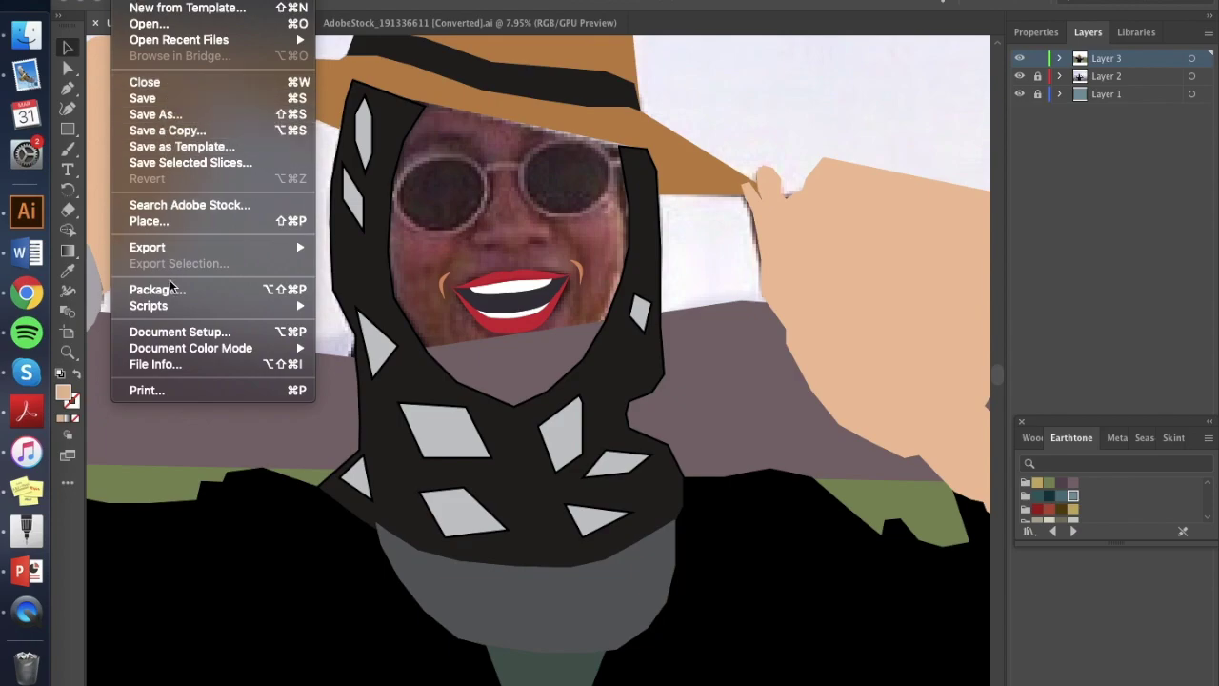
{"action": "mouse_move", "coordinate": [190, 40]}
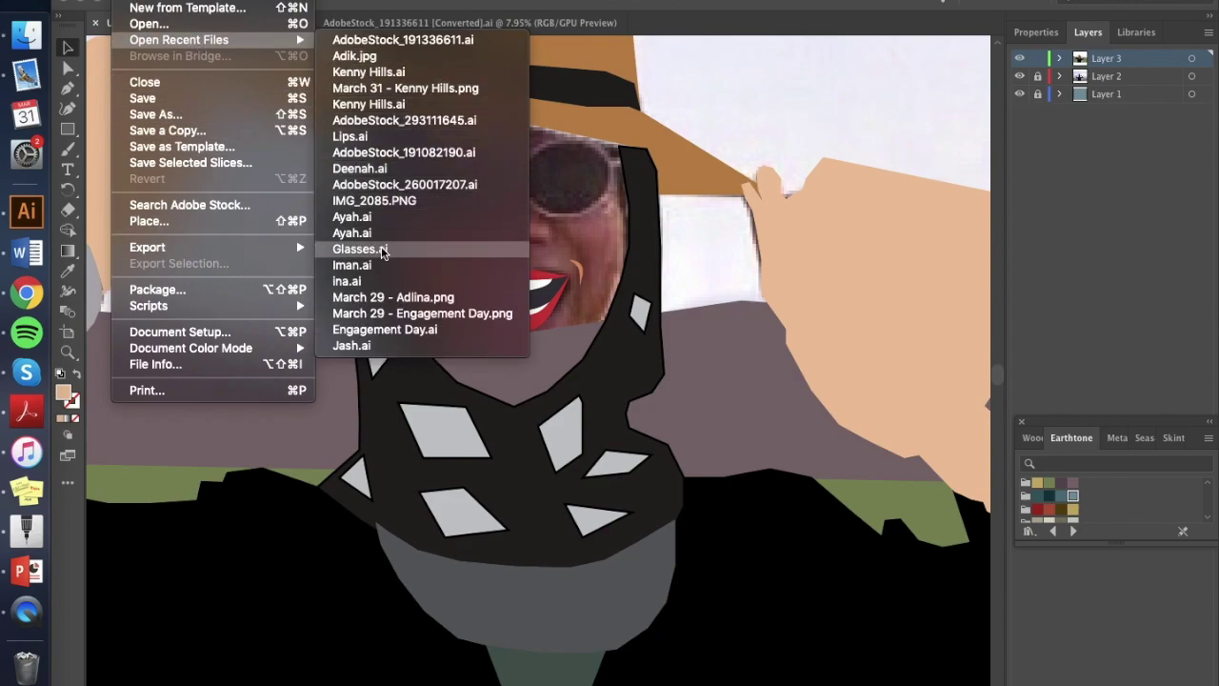
{"action": "left_click", "coordinate": [381, 250]}
{"action": "left_click", "coordinate": [796, 395]}
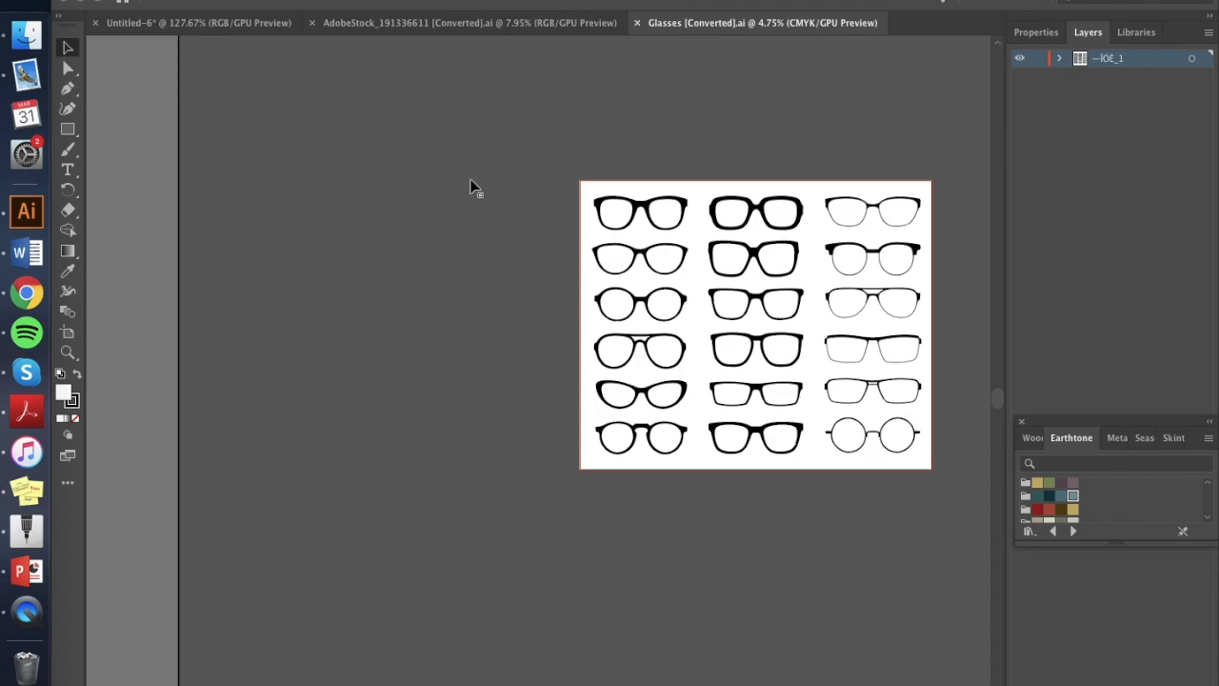
{"action": "left_click", "coordinate": [381, 22]}
{"action": "left_click", "coordinate": [199, 22]}
{"action": "left_click", "coordinate": [694, 25]}
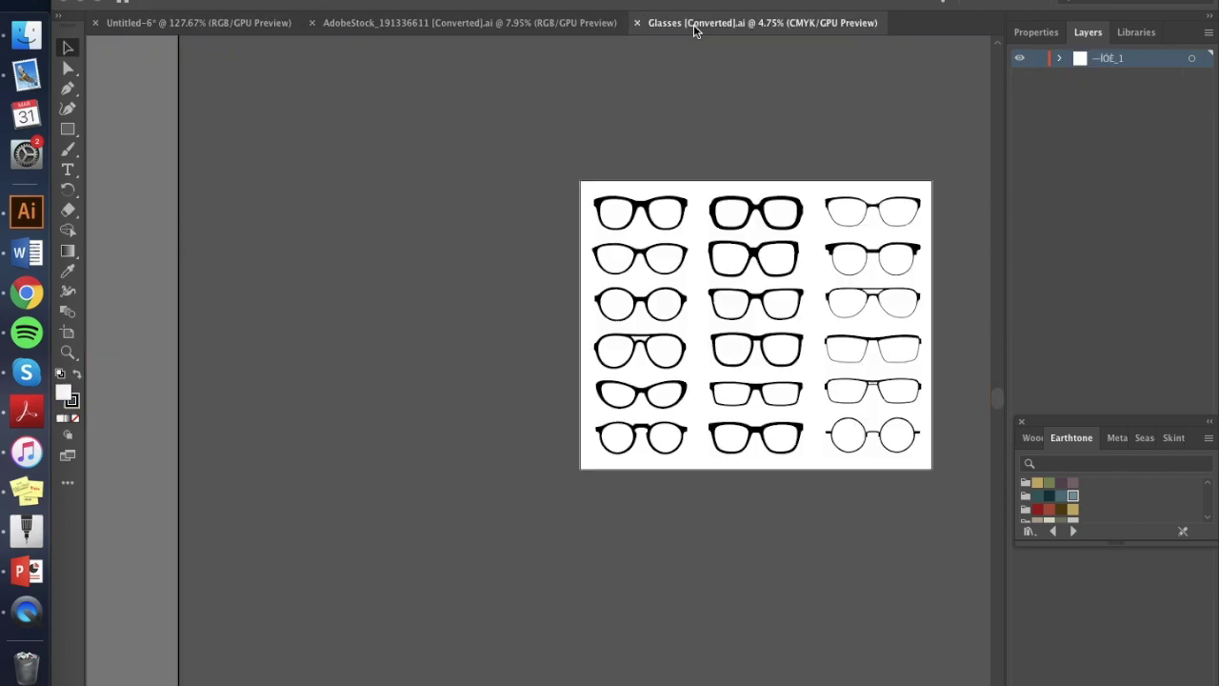
{"action": "left_click", "coordinate": [223, 22]}
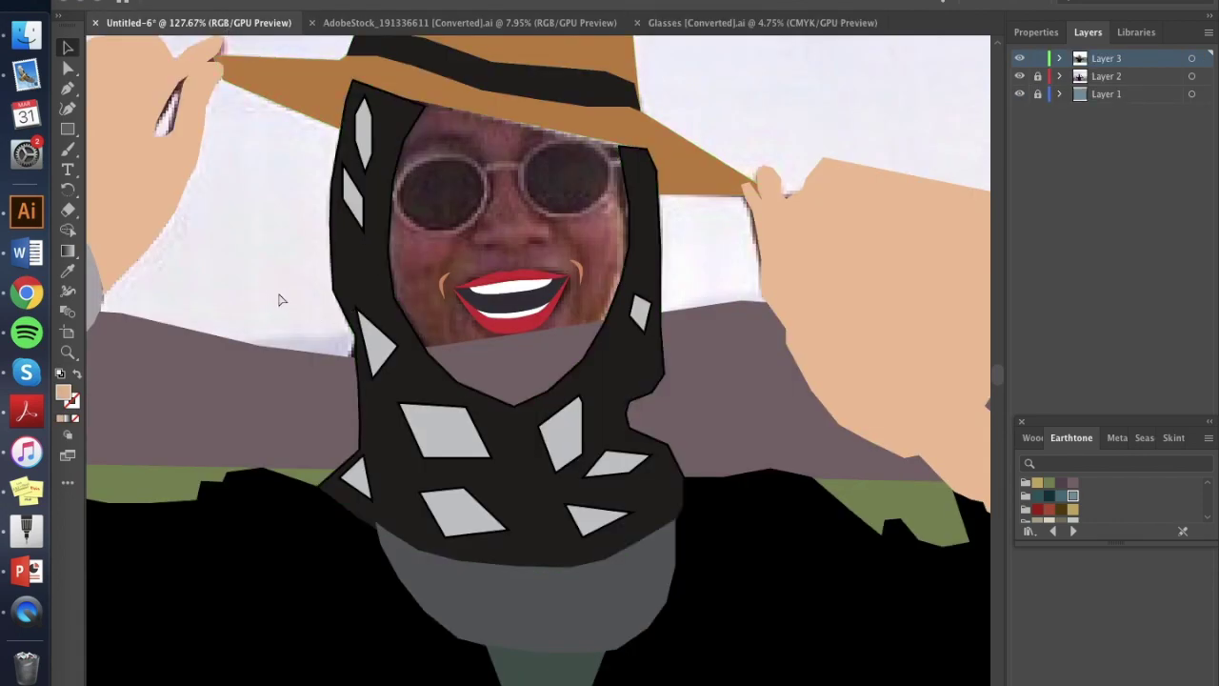
{"action": "key", "text": "ctrl+v"}
{"action": "key", "text": "ctrl+0"}
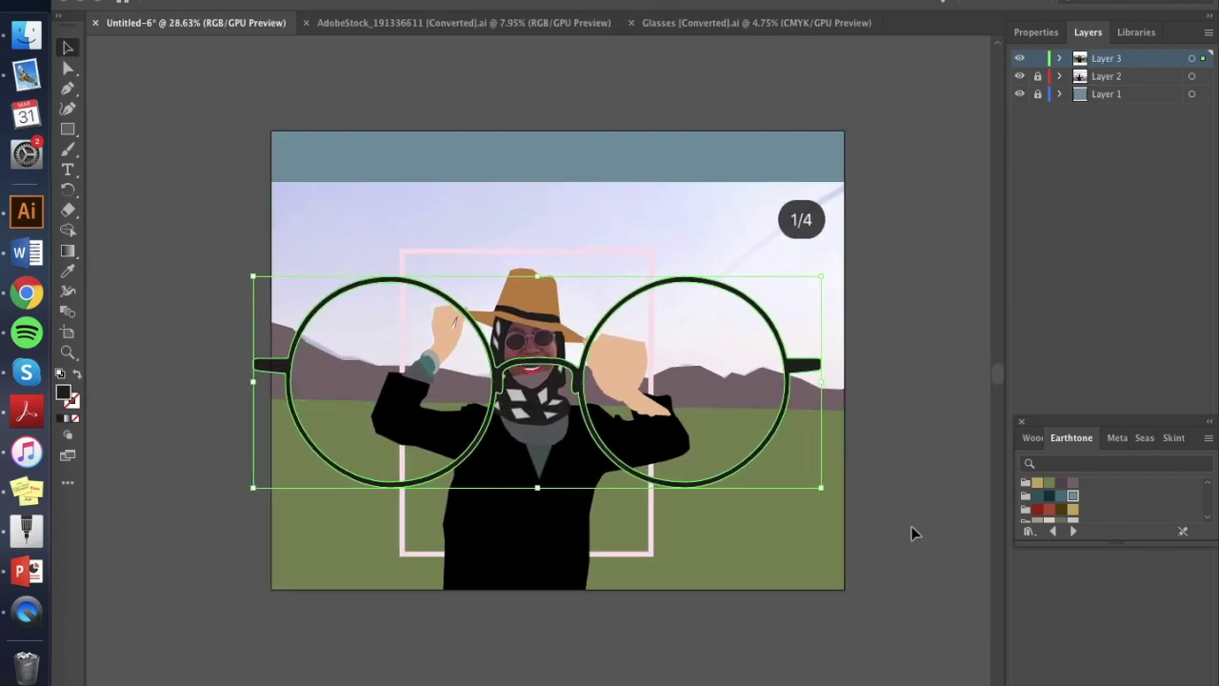
Step: Scale the pasted glasses down to about the width of the woman's face, keeping the lenses round
{"action": "left_click_drag", "start_coordinate": [822, 488], "coordinate": [518, 340]}
{"action": "scroll", "coordinate": [529, 339], "scroll_direction": "up", "scroll_amount": 5}
{"action": "scroll", "coordinate": [533, 340], "scroll_direction": "up", "scroll_amount": 1}
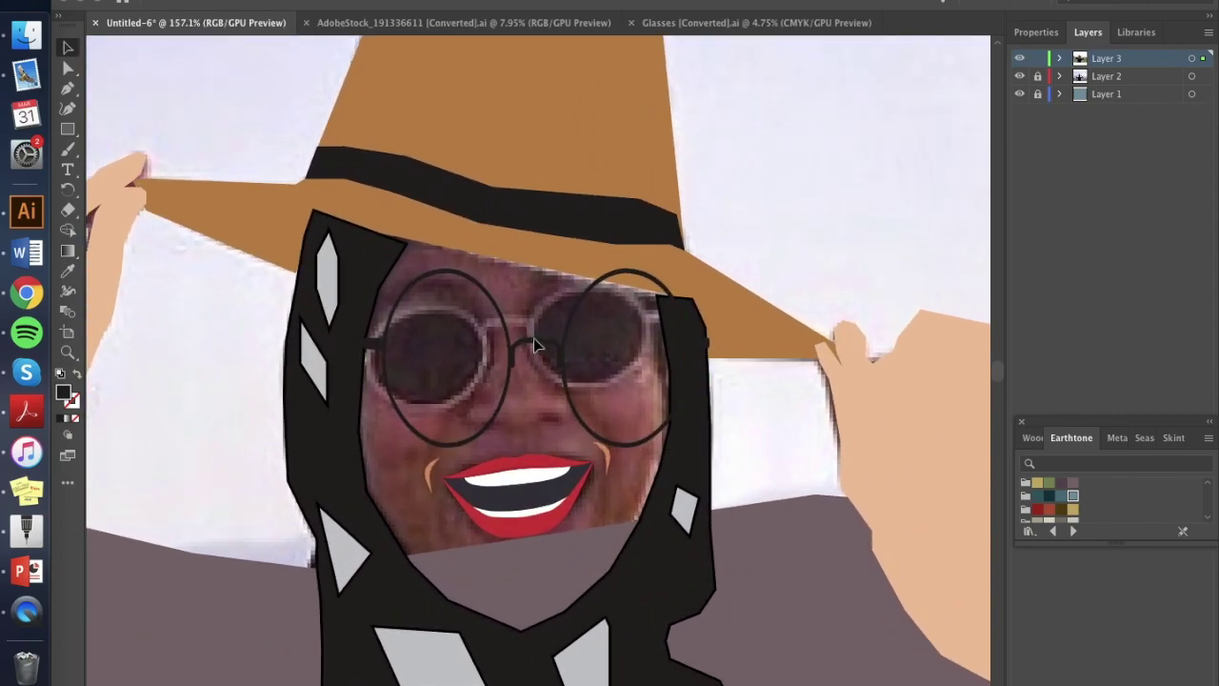
{"action": "left_click_drag", "start_coordinate": [711, 447], "coordinate": [664, 394]}
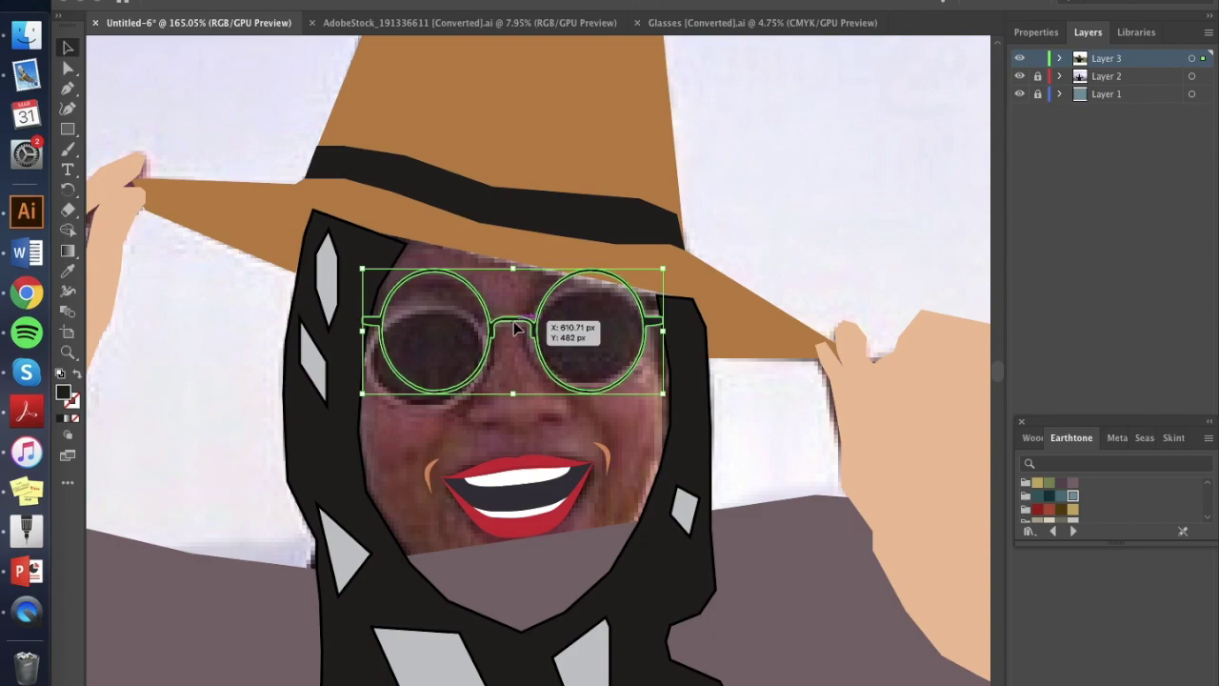
Step: Reposition, resize and tilt the round glasses so they line up with the sunglasses in the photo
{"action": "left_click_drag", "start_coordinate": [515, 328], "coordinate": [508, 344]}
{"action": "left_click_drag", "start_coordinate": [653, 409], "coordinate": [635, 384]}
{"action": "left_click_drag", "start_coordinate": [505, 329], "coordinate": [517, 332]}
{"action": "left_click_drag", "start_coordinate": [645, 382], "coordinate": [656, 383]}
{"action": "left_click_drag", "start_coordinate": [513, 280], "coordinate": [489, 338]}
{"action": "left_click", "coordinate": [490, 299]}
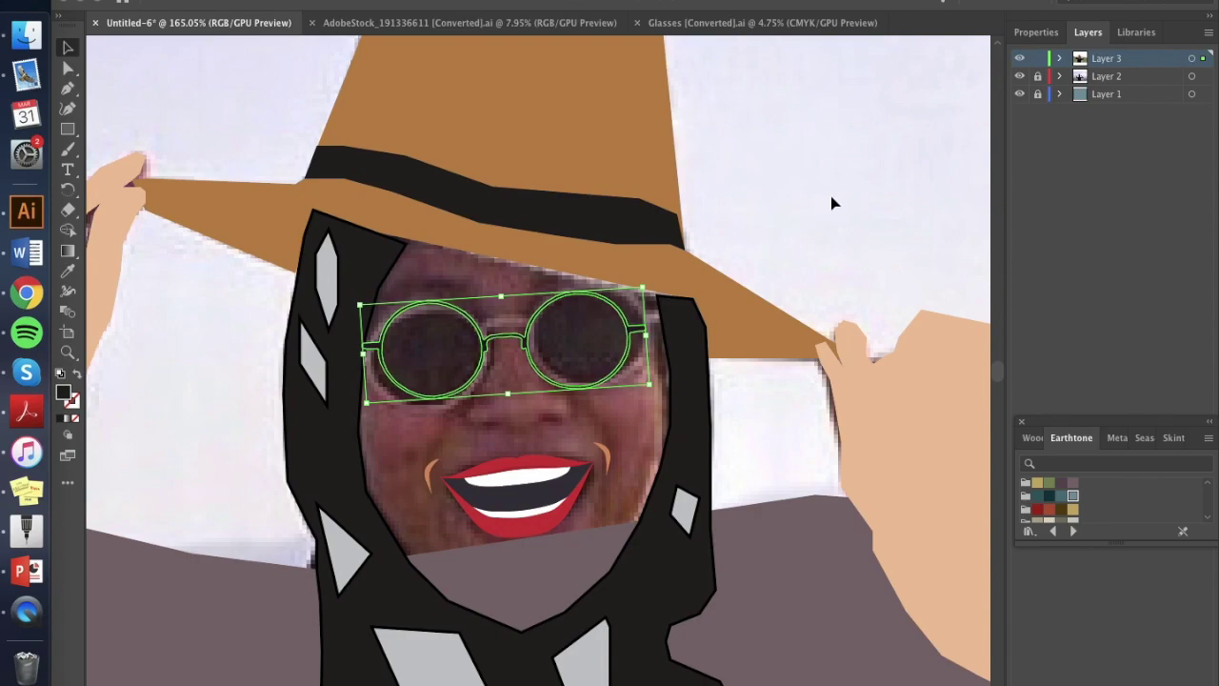
Step: Stretch the tilted glasses at both ends so the frames match the photo's sunglasses, and deselect them
{"action": "left_click", "coordinate": [837, 202]}
{"action": "left_click", "coordinate": [564, 381]}
{"action": "left_click_drag", "start_coordinate": [653, 388], "coordinate": [662, 377]}
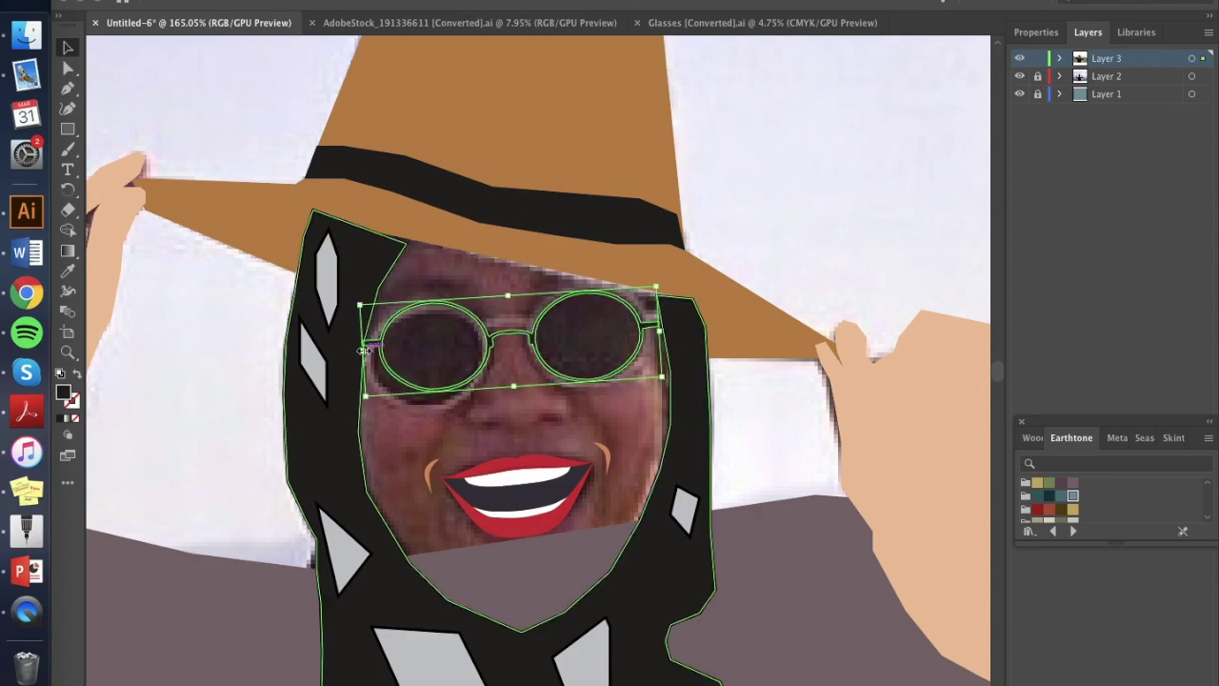
{"action": "left_click_drag", "start_coordinate": [364, 394], "coordinate": [358, 412]}
{"action": "left_click", "coordinate": [852, 147]}
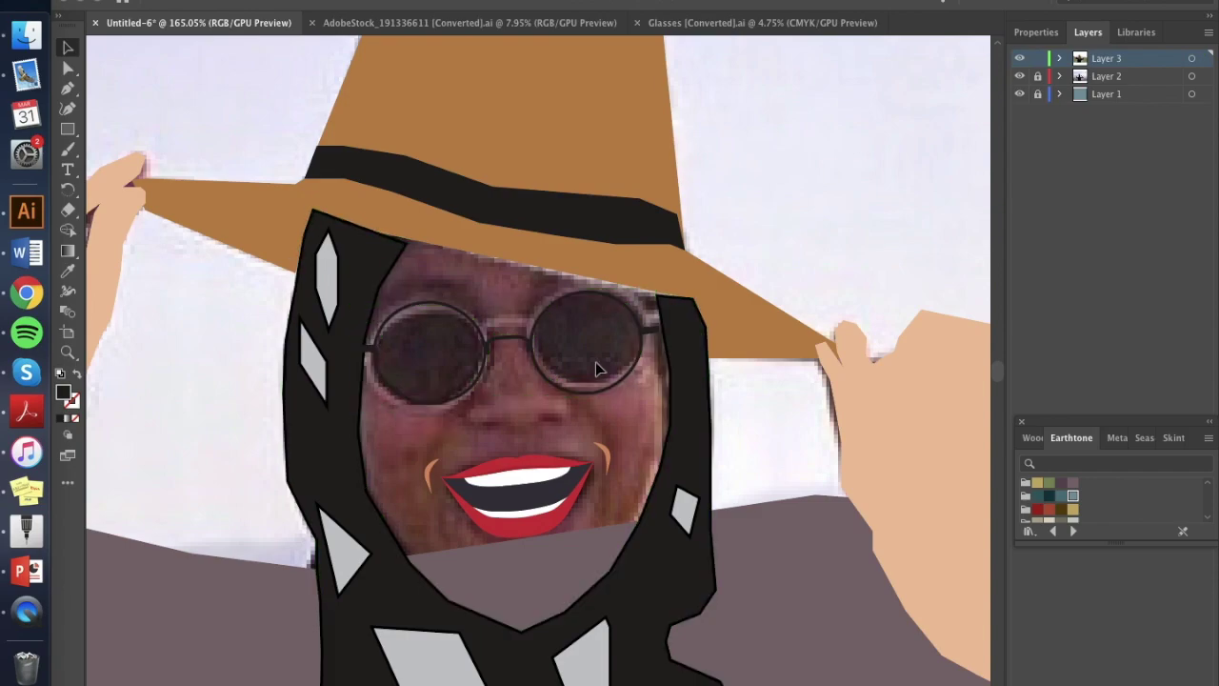
Step: Begin painting the woman's left lens near-black, switching to the Touch Calligraphic brush with a 1 pt stroke for broader coverage
{"action": "left_click", "coordinate": [594, 388]}
{"action": "left_click", "coordinate": [1036, 32]}
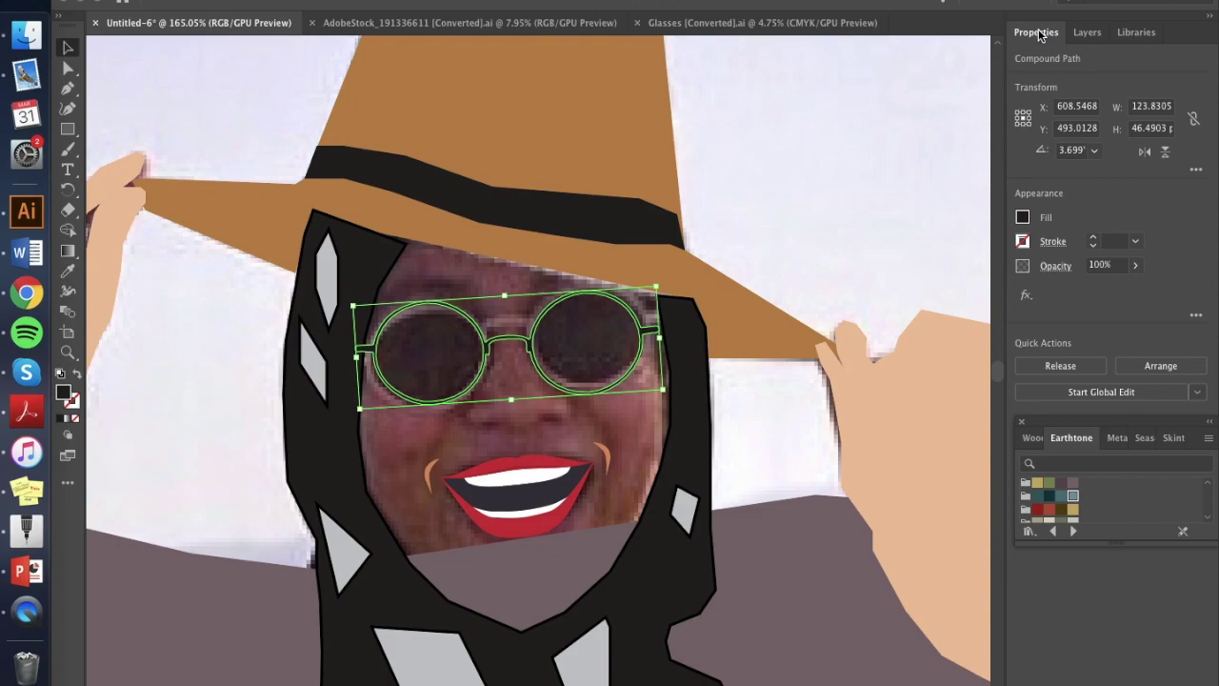
{"action": "left_click", "coordinate": [832, 236]}
{"action": "key", "text": "b"}
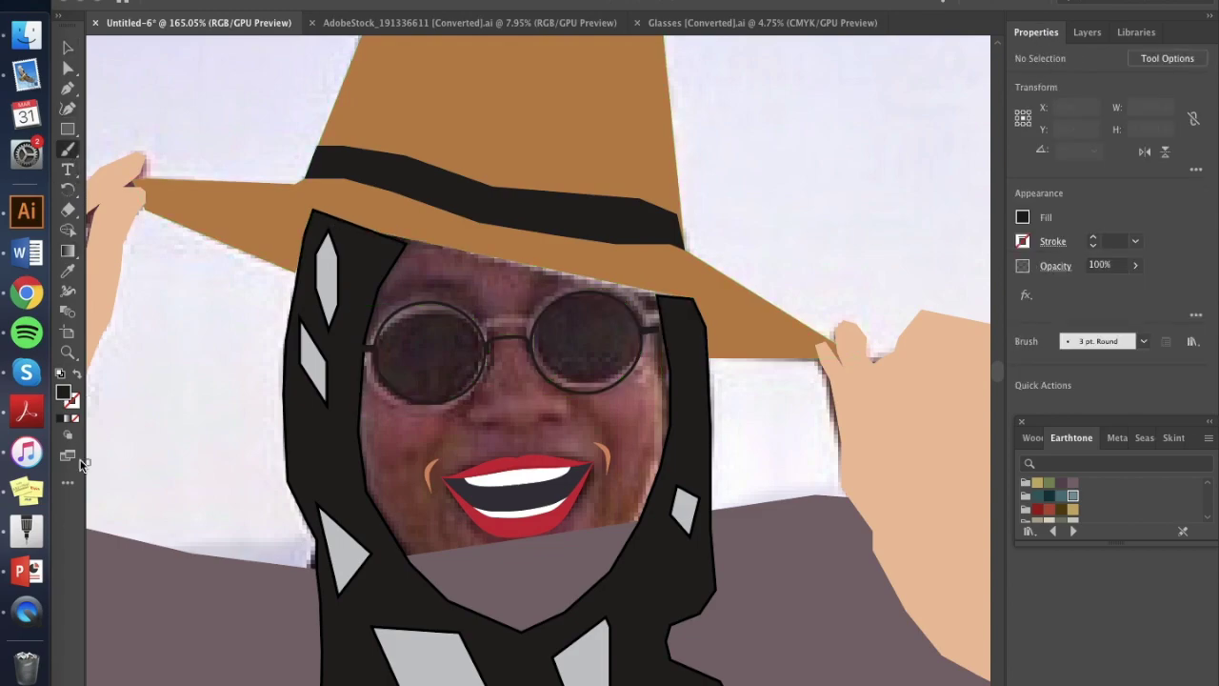
{"action": "scroll", "coordinate": [614, 307], "scroll_direction": "up", "scroll_amount": 3}
{"action": "mouse_move", "coordinate": [442, 351]}
{"action": "left_mouse_down"}
{"action": "mouse_move", "coordinate": [483, 389]}
{"action": "mouse_move", "coordinate": [454, 408]}
{"action": "mouse_move", "coordinate": [469, 288]}
{"action": "mouse_move", "coordinate": [455, 372]}
{"action": "mouse_move", "coordinate": [423, 351]}
{"action": "mouse_move", "coordinate": [494, 355]}
{"action": "mouse_move", "coordinate": [578, 385]}
{"action": "mouse_move", "coordinate": [545, 430]}
{"action": "left_mouse_up"}
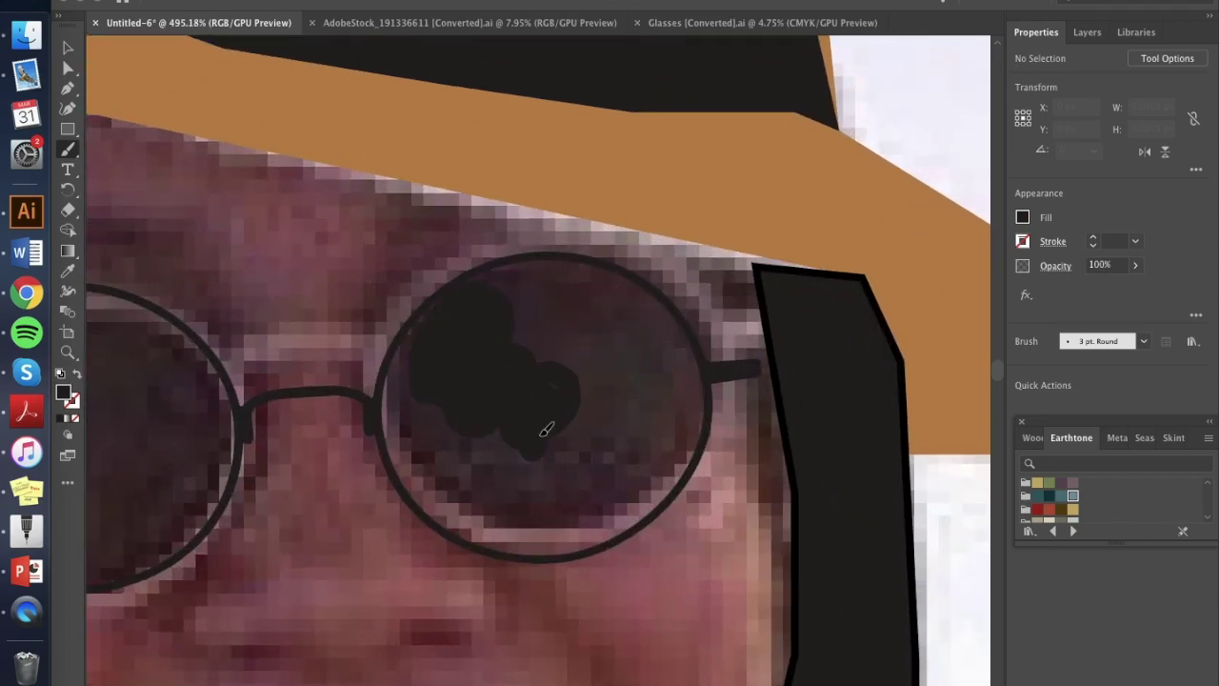
{"action": "left_click", "coordinate": [1145, 343]}
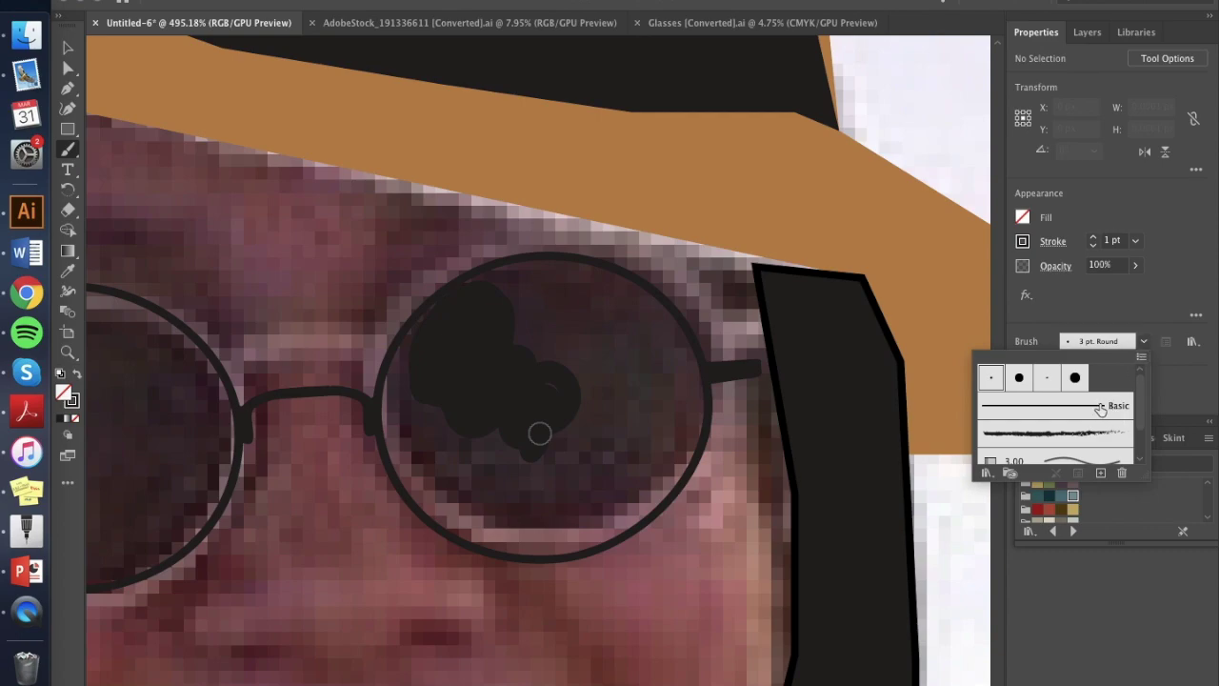
{"action": "mouse_move", "coordinate": [556, 396]}
{"action": "left_mouse_down"}
{"action": "mouse_move", "coordinate": [525, 364]}
{"action": "mouse_move", "coordinate": [524, 406]}
{"action": "mouse_move", "coordinate": [536, 365]}
{"action": "mouse_move", "coordinate": [484, 391]}
{"action": "mouse_move", "coordinate": [424, 327]}
{"action": "mouse_move", "coordinate": [386, 374]}
{"action": "mouse_move", "coordinate": [426, 300]}
{"action": "left_mouse_up"}
Step: Paint the rest of the woman's left lens near-black, filling every gap up to the round frame
{"action": "scroll", "coordinate": [477, 389], "scroll_direction": "up", "scroll_amount": 5}
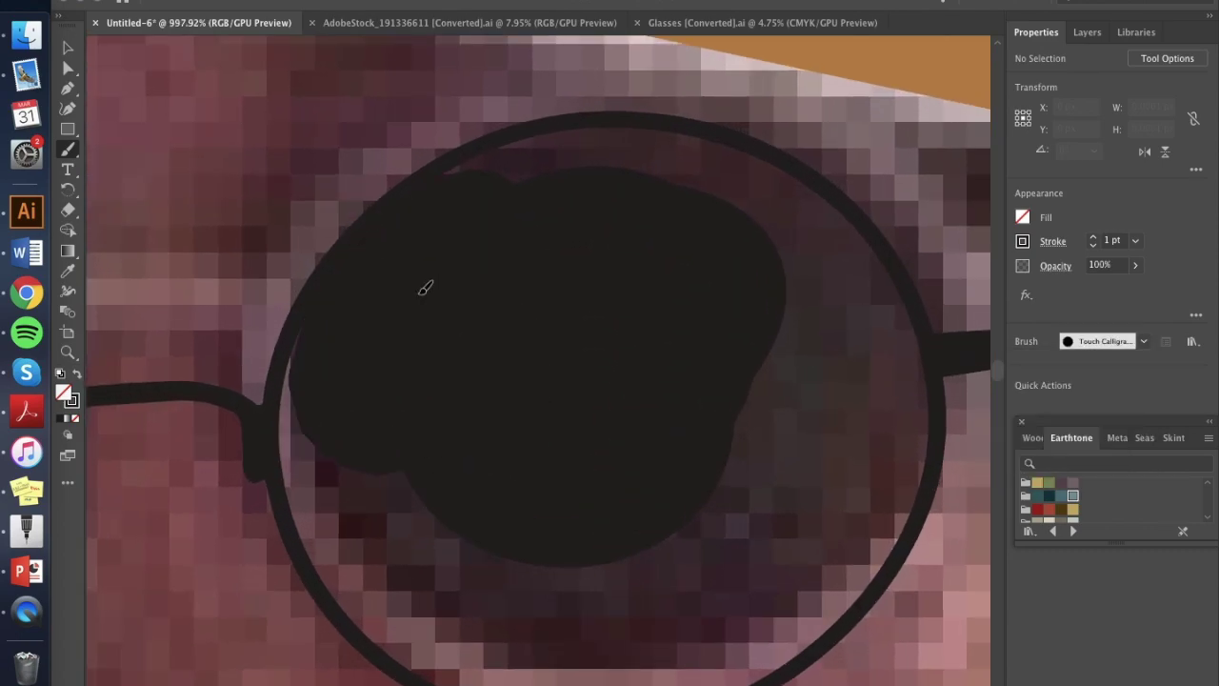
{"action": "mouse_move", "coordinate": [512, 227]}
{"action": "left_mouse_down"}
{"action": "mouse_move", "coordinate": [580, 199]}
{"action": "mouse_move", "coordinate": [681, 209]}
{"action": "mouse_move", "coordinate": [791, 270]}
{"action": "mouse_move", "coordinate": [837, 335]}
{"action": "mouse_move", "coordinate": [846, 416]}
{"action": "mouse_move", "coordinate": [724, 461]}
{"action": "left_mouse_up"}
{"action": "scroll", "coordinate": [680, 422], "scroll_direction": "down", "scroll_amount": 2}
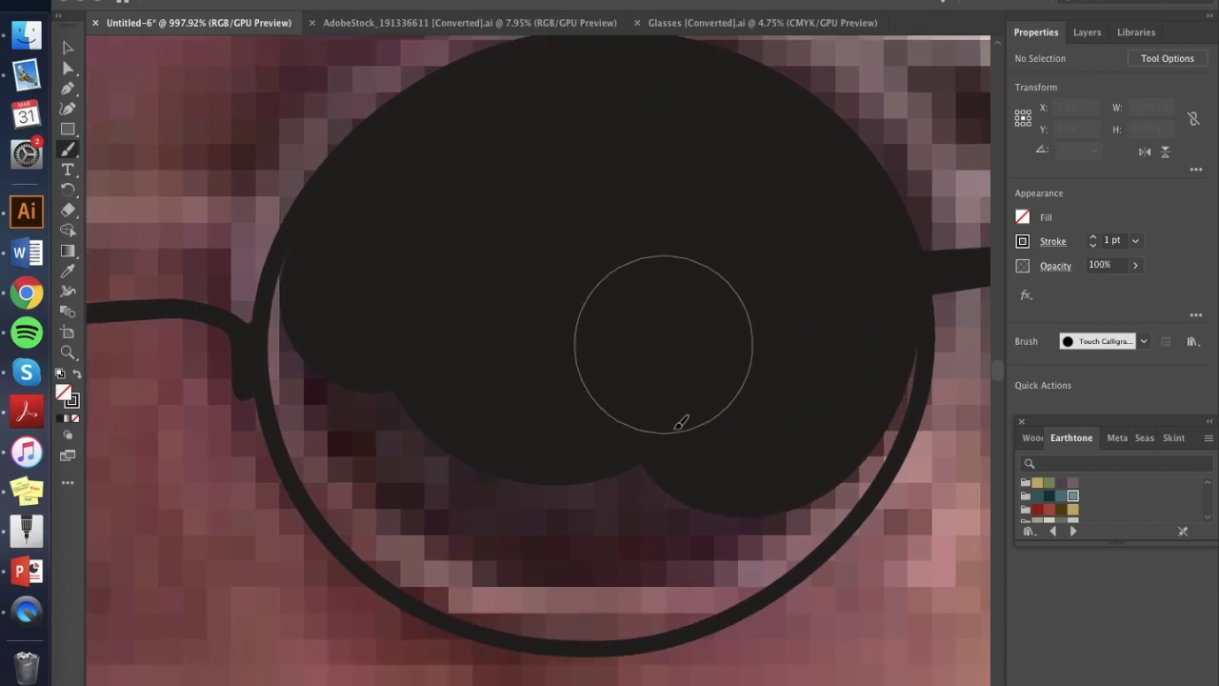
{"action": "mouse_move", "coordinate": [375, 286]}
{"action": "left_mouse_down"}
{"action": "mouse_move", "coordinate": [352, 364]}
{"action": "mouse_move", "coordinate": [372, 423]}
{"action": "mouse_move", "coordinate": [364, 409]}
{"action": "mouse_move", "coordinate": [389, 460]}
{"action": "mouse_move", "coordinate": [455, 512]}
{"action": "left_mouse_up"}
{"action": "left_click_drag", "start_coordinate": [704, 477], "coordinate": [542, 553]}
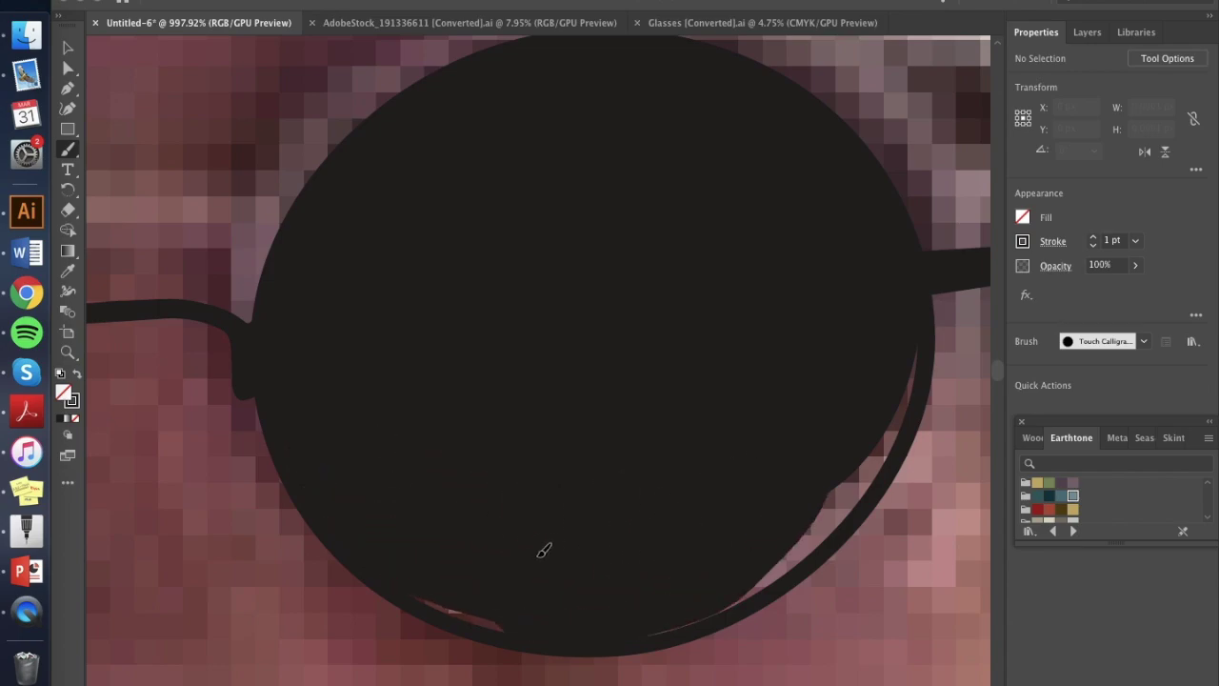
{"action": "mouse_move", "coordinate": [653, 547]}
{"action": "left_mouse_down"}
{"action": "mouse_move", "coordinate": [748, 498]}
{"action": "mouse_move", "coordinate": [814, 410]}
{"action": "left_mouse_up"}
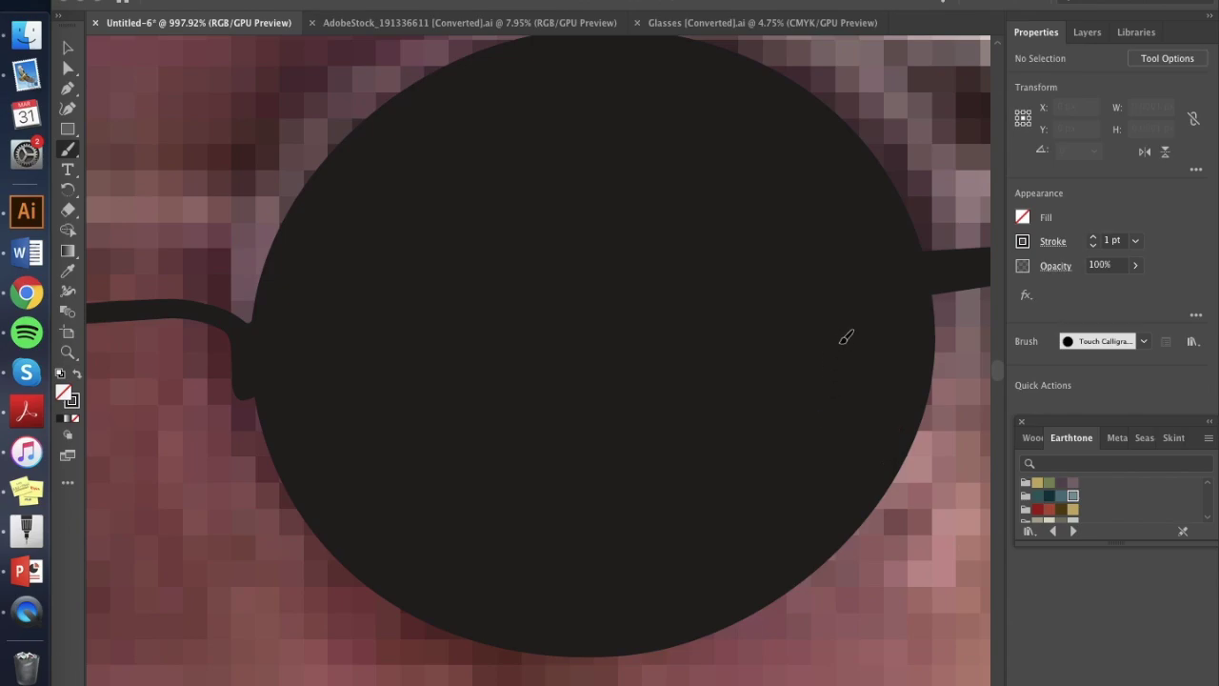
{"action": "scroll", "coordinate": [707, 309], "scroll_direction": "down", "scroll_amount": 2}
{"action": "scroll", "coordinate": [708, 321], "scroll_direction": "up", "scroll_amount": 5}
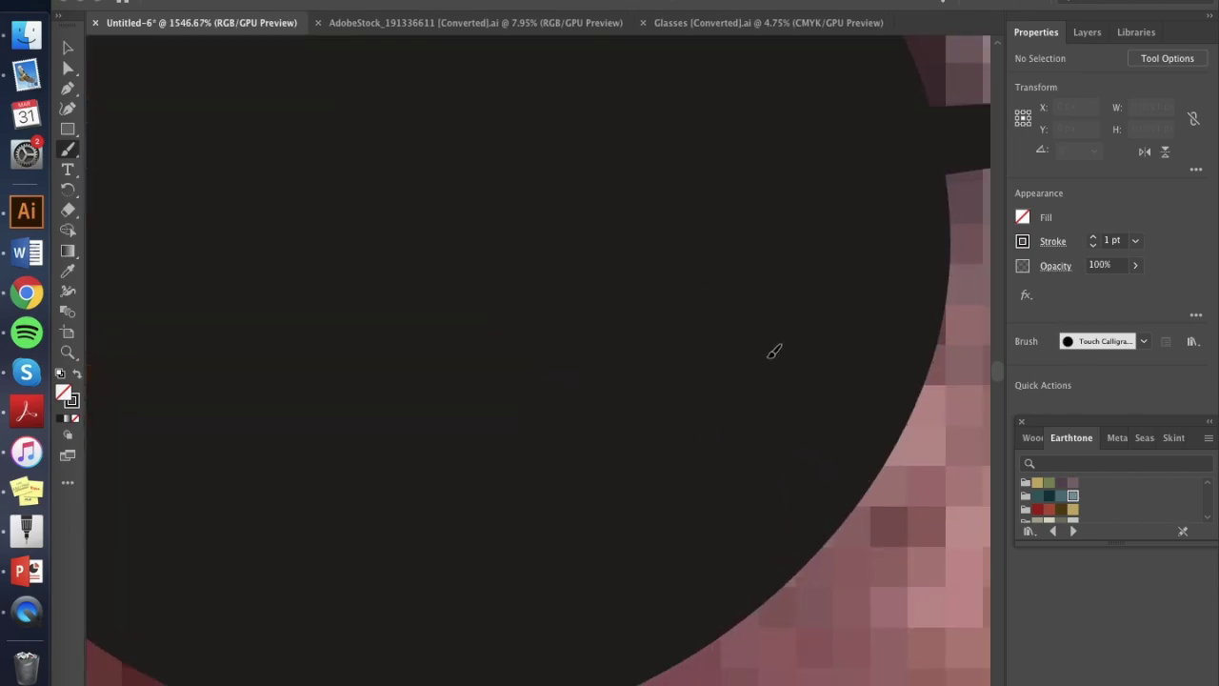
Step: Fill the woman's right lens with the same near-black brush strokes out to the edge of its frame
{"action": "scroll", "coordinate": [759, 253], "scroll_direction": "down", "scroll_amount": 3}
{"action": "scroll", "coordinate": [762, 250], "scroll_direction": "left", "scroll_amount": 10}
{"action": "mouse_move", "coordinate": [354, 286]}
{"action": "left_mouse_down"}
{"action": "mouse_move", "coordinate": [385, 255]}
{"action": "mouse_move", "coordinate": [293, 236]}
{"action": "mouse_move", "coordinate": [421, 355]}
{"action": "mouse_move", "coordinate": [358, 372]}
{"action": "mouse_move", "coordinate": [444, 224]}
{"action": "mouse_move", "coordinate": [378, 391]}
{"action": "mouse_move", "coordinate": [495, 396]}
{"action": "mouse_move", "coordinate": [419, 332]}
{"action": "mouse_move", "coordinate": [282, 320]}
{"action": "mouse_move", "coordinate": [265, 264]}
{"action": "mouse_move", "coordinate": [299, 228]}
{"action": "mouse_move", "coordinate": [283, 240]}
{"action": "mouse_move", "coordinate": [292, 220]}
{"action": "mouse_move", "coordinate": [355, 172]}
{"action": "mouse_move", "coordinate": [418, 159]}
{"action": "mouse_move", "coordinate": [479, 175]}
{"action": "mouse_move", "coordinate": [557, 316]}
{"action": "mouse_move", "coordinate": [558, 349]}
{"action": "mouse_move", "coordinate": [342, 332]}
{"action": "left_mouse_up"}
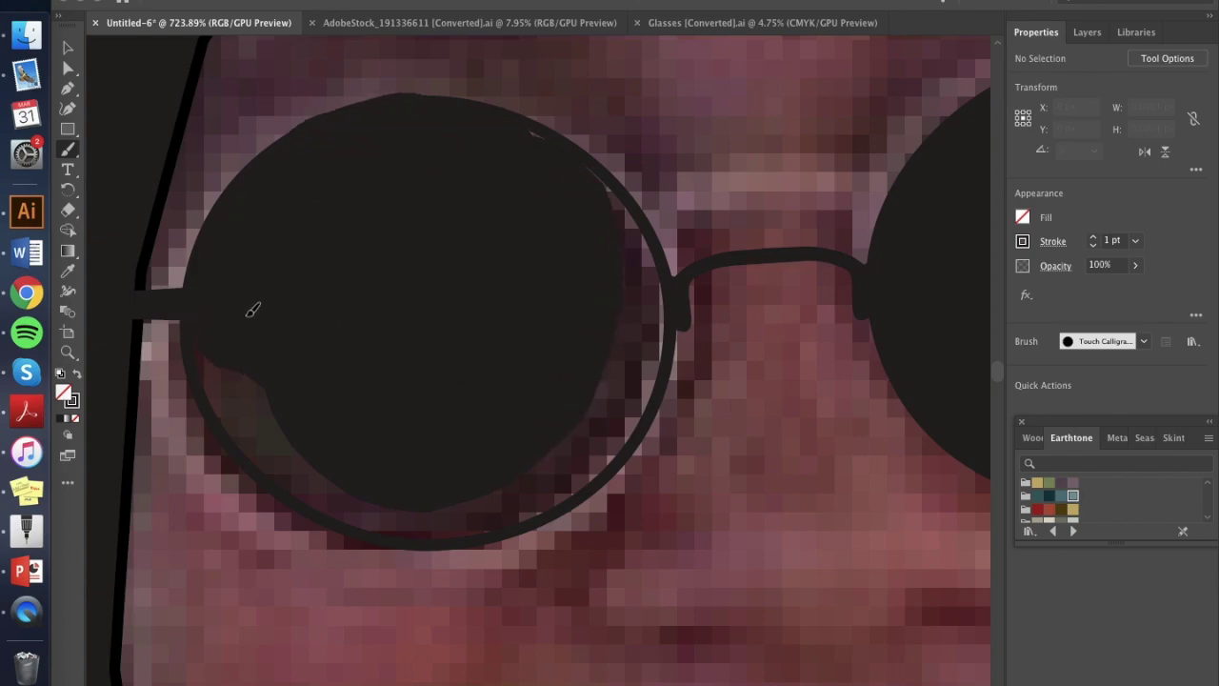
{"action": "mouse_move", "coordinate": [253, 310]}
{"action": "left_mouse_down"}
{"action": "mouse_move", "coordinate": [274, 398]}
{"action": "mouse_move", "coordinate": [302, 436]}
{"action": "mouse_move", "coordinate": [368, 473]}
{"action": "mouse_move", "coordinate": [438, 486]}
{"action": "mouse_move", "coordinate": [514, 467]}
{"action": "mouse_move", "coordinate": [557, 440]}
{"action": "mouse_move", "coordinate": [589, 400]}
{"action": "mouse_move", "coordinate": [609, 340]}
{"action": "left_mouse_up"}
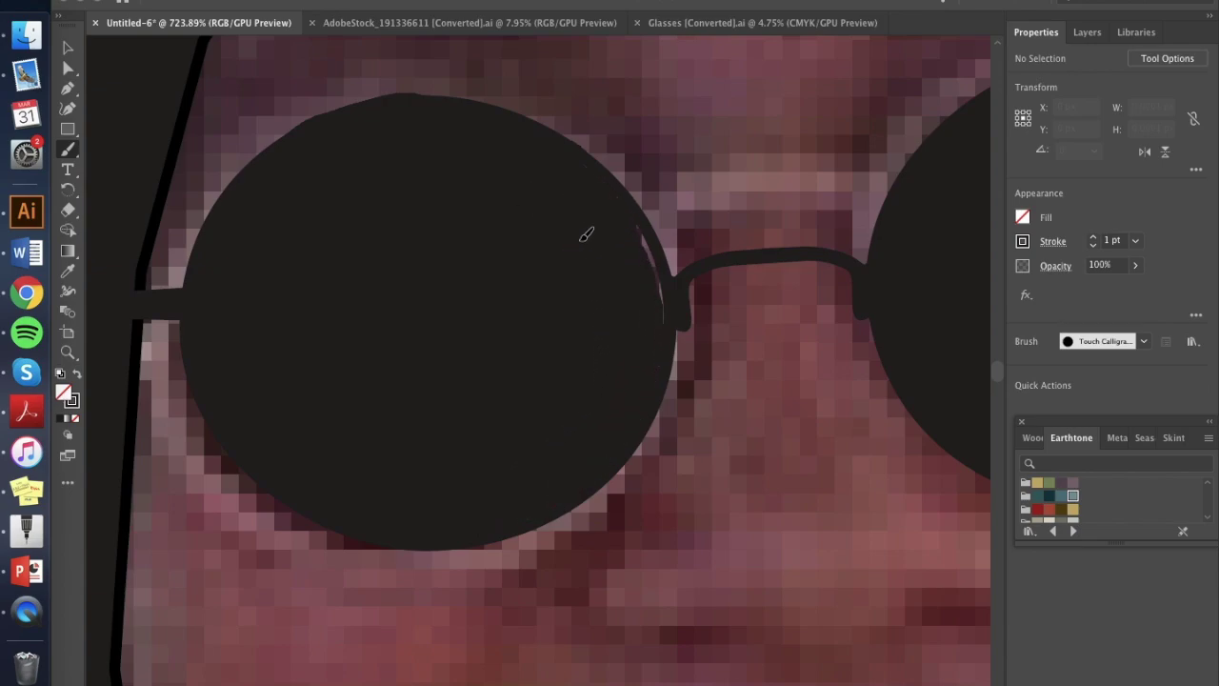
Step: Ungroup the pasted mouth artwork and select only its red lower lip shape
{"action": "scroll", "coordinate": [442, 276], "scroll_direction": "down", "scroll_amount": 15}
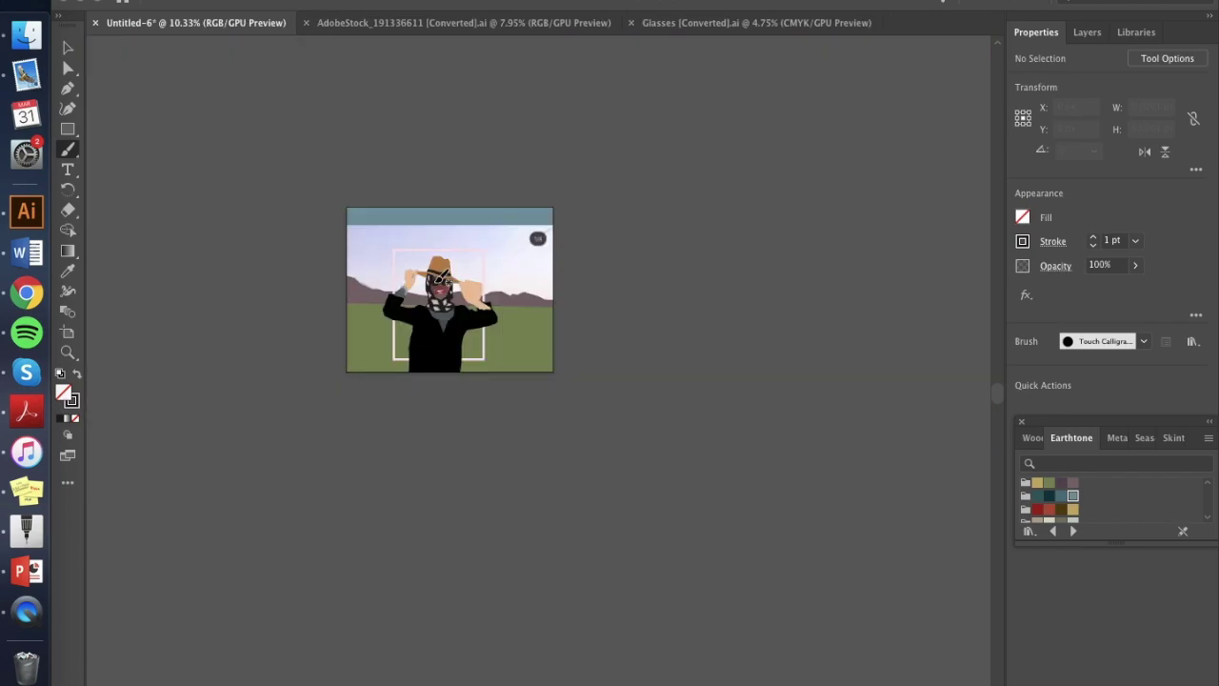
{"action": "scroll", "coordinate": [442, 276], "scroll_direction": "up", "scroll_amount": 8}
{"action": "scroll", "coordinate": [443, 277], "scroll_direction": "up", "scroll_amount": 2}
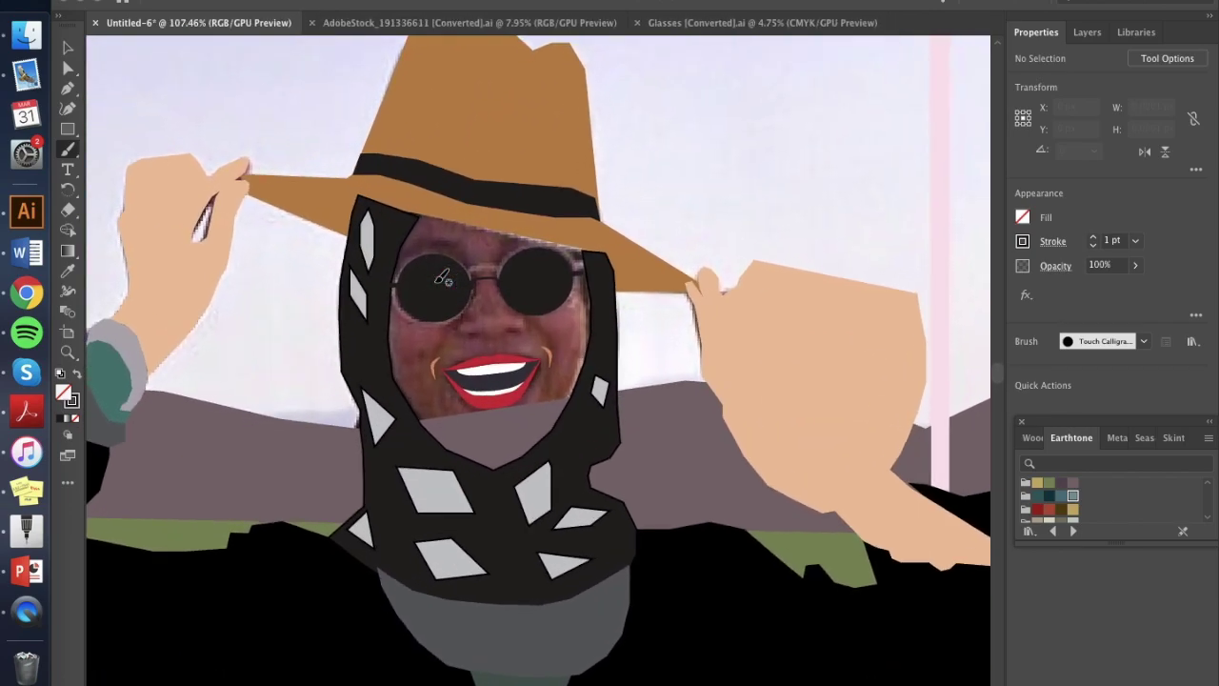
{"action": "left_click", "coordinate": [68, 48]}
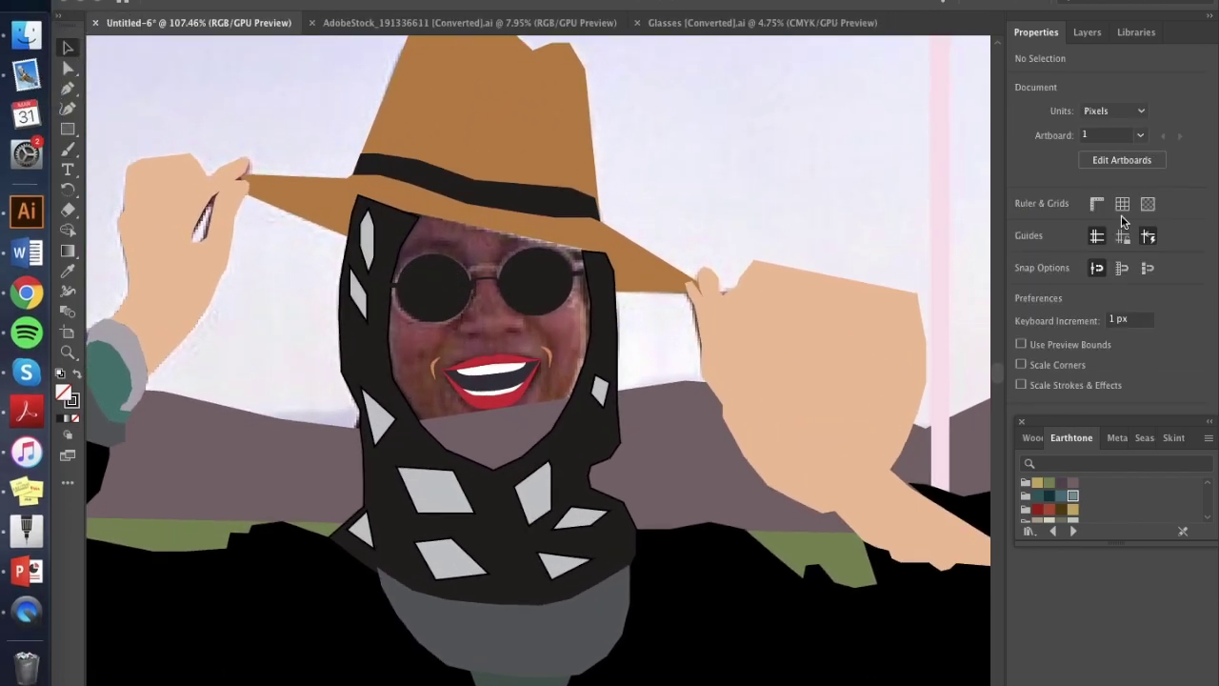
{"action": "left_click", "coordinate": [500, 399]}
{"action": "right_click", "coordinate": [502, 399]}
{"action": "left_click", "coordinate": [571, 540]}
{"action": "left_click", "coordinate": [776, 147]}
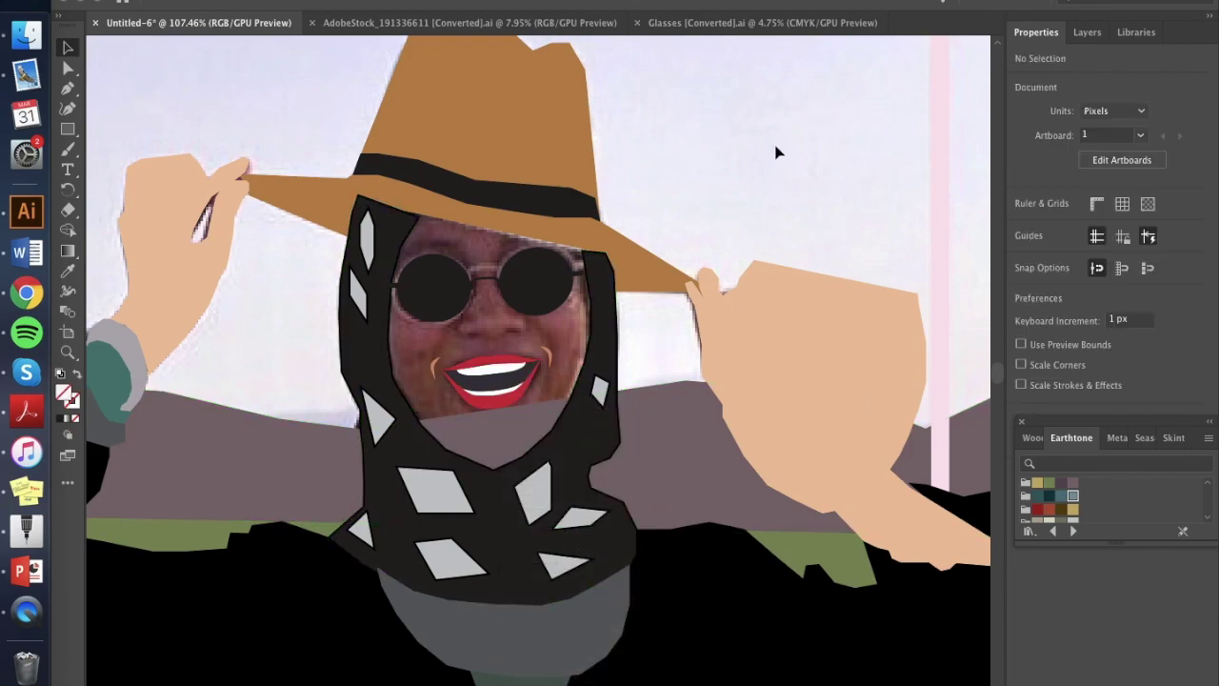
{"action": "left_click", "coordinate": [507, 401]}
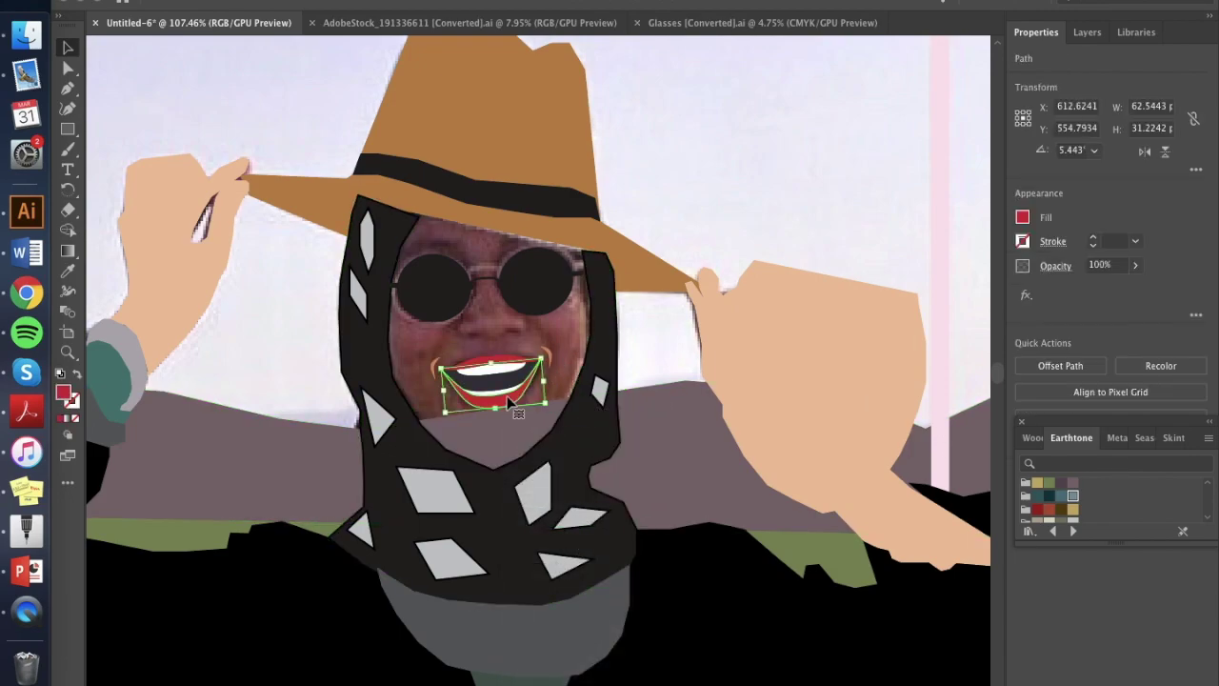
Step: Try the Skintones pink C=11 M=46 Y=37 K=9 on the lower lip and load the Soft swatch library
{"action": "left_click", "coordinate": [1170, 441]}
{"action": "left_click", "coordinate": [1086, 516]}
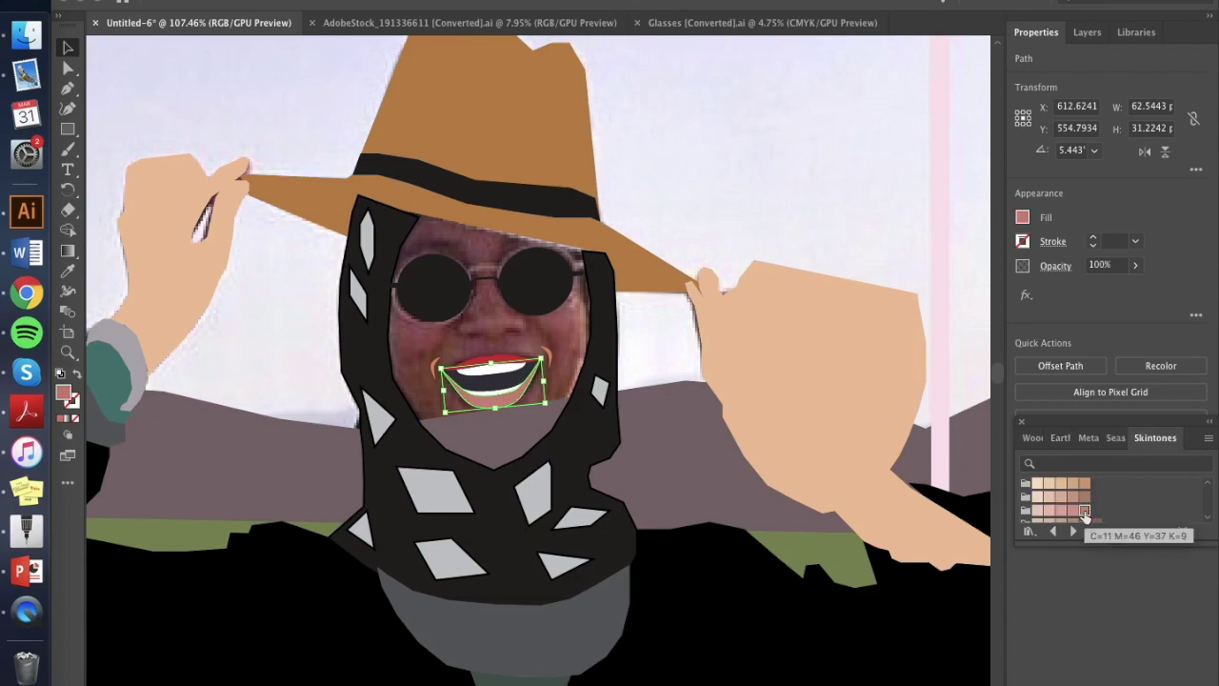
{"action": "left_click", "coordinate": [1029, 531]}
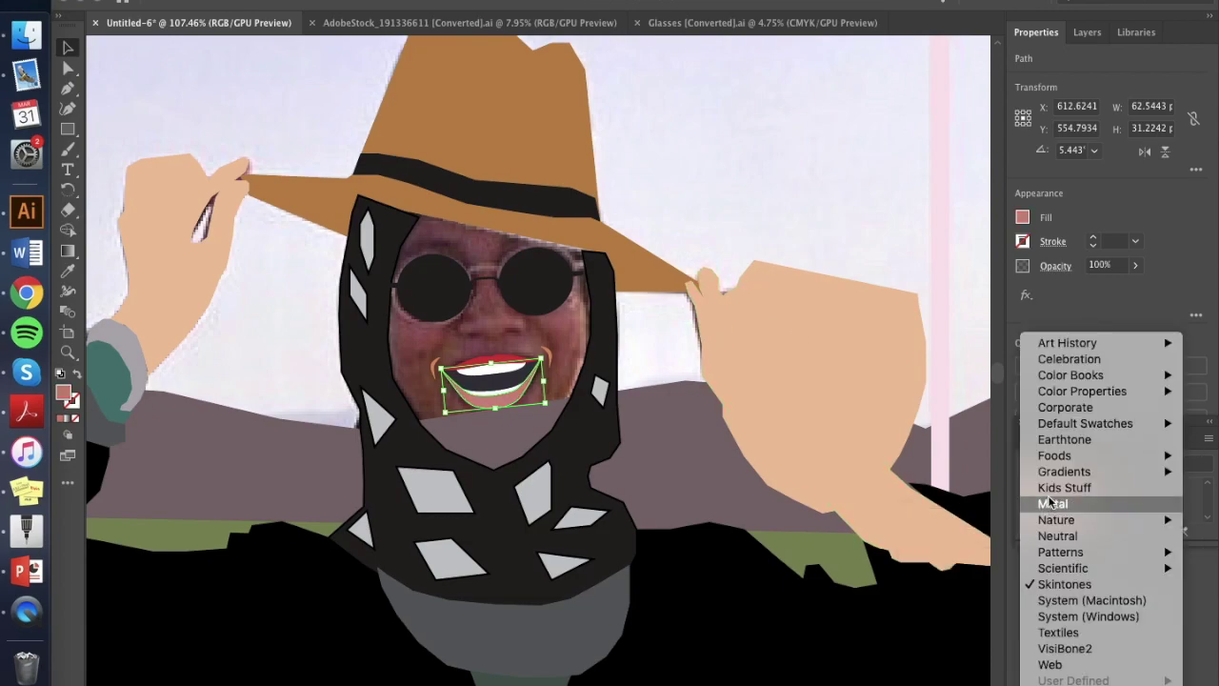
{"action": "mouse_move", "coordinate": [1082, 391]}
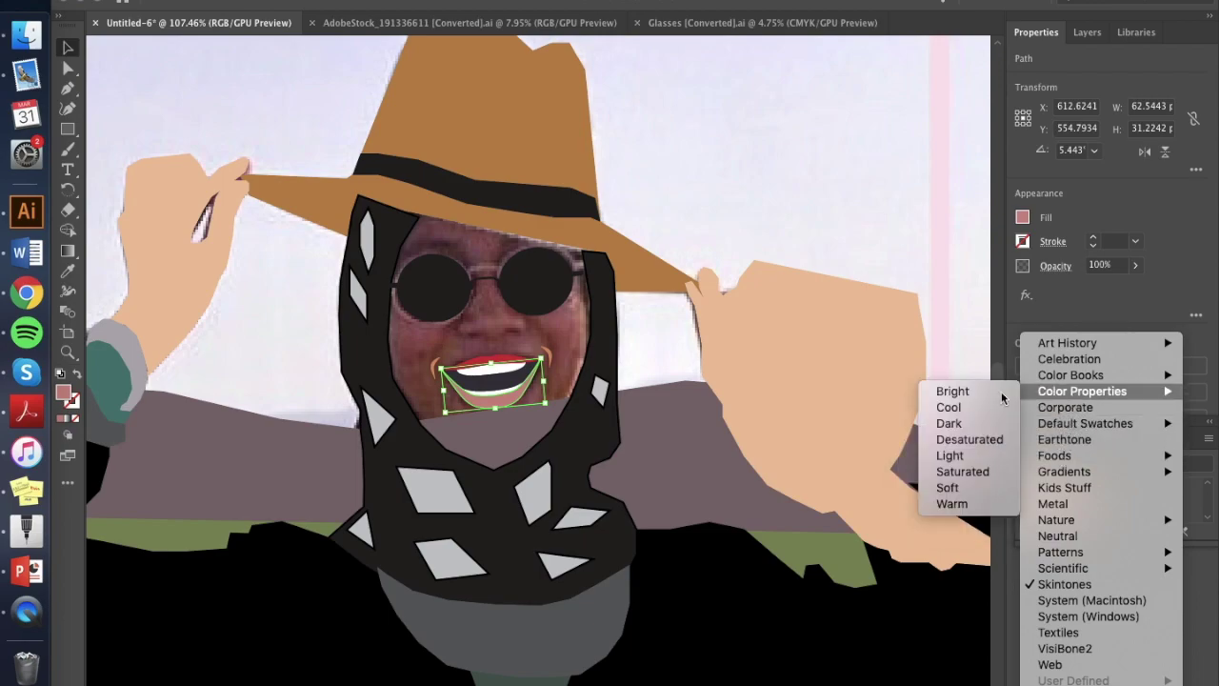
{"action": "left_click", "coordinate": [964, 488]}
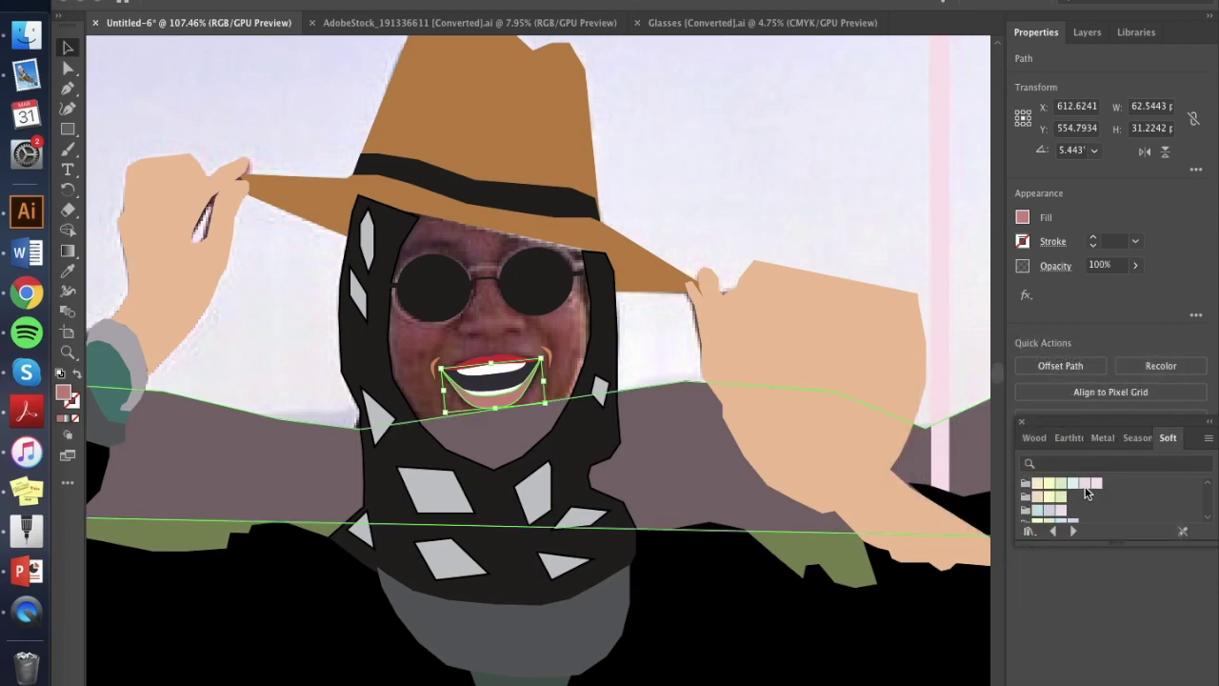
Step: Fill the lower lip with a brighter pink, #ff7f8a, mixed from the color spectrum
{"action": "left_click", "coordinate": [1022, 218]}
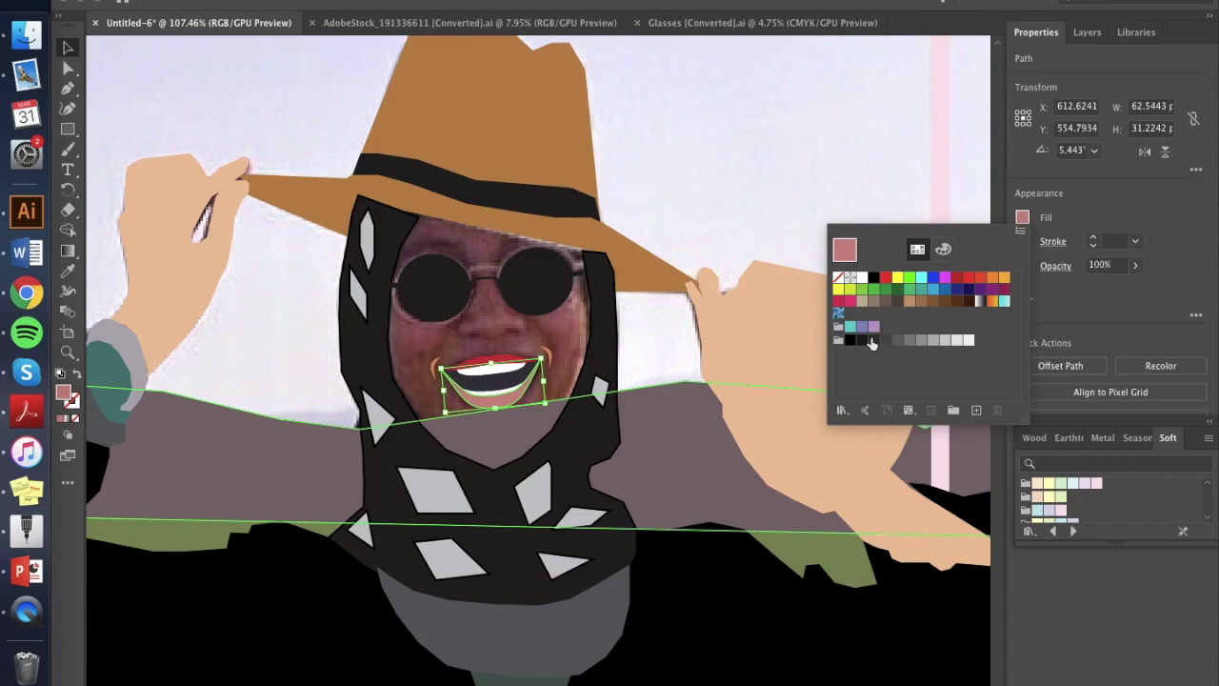
{"action": "left_click", "coordinate": [941, 252]}
{"action": "left_click", "coordinate": [980, 386]}
{"action": "left_click", "coordinate": [977, 383]}
{"action": "left_click", "coordinate": [1005, 383]}
{"action": "left_click_drag", "start_coordinate": [1007, 379], "coordinate": [1017, 379]}
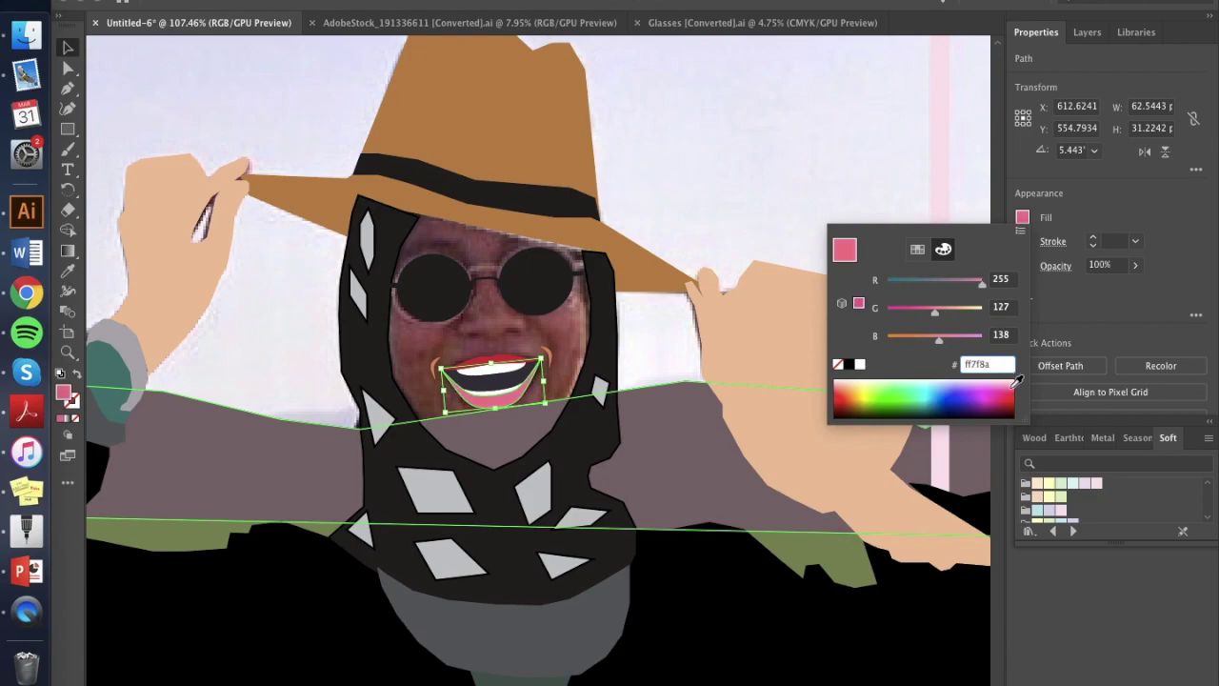
{"action": "left_click", "coordinate": [1210, 266]}
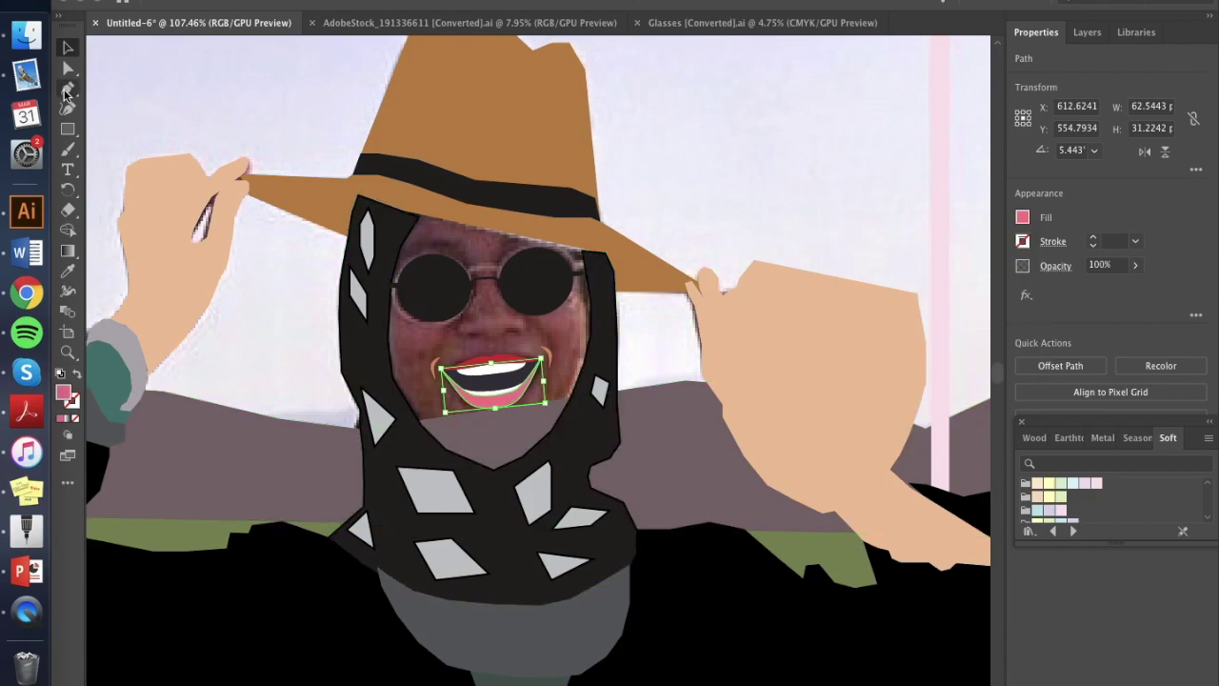
Step: Match the red upper lip to the lower lip's pink with the Eyedropper and clear the selection
{"action": "left_click", "coordinate": [509, 359]}
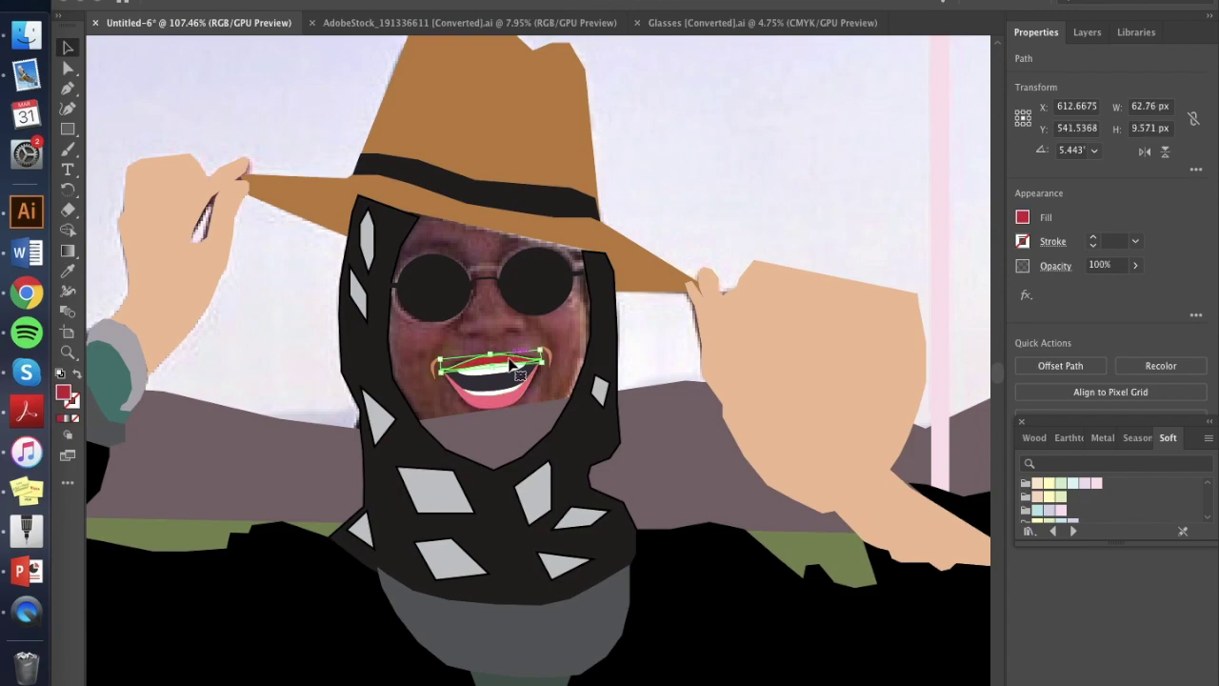
{"action": "left_click", "coordinate": [68, 271]}
{"action": "left_click", "coordinate": [509, 402]}
{"action": "left_click", "coordinate": [67, 49]}
{"action": "left_click", "coordinate": [67, 50]}
{"action": "left_click", "coordinate": [218, 120]}
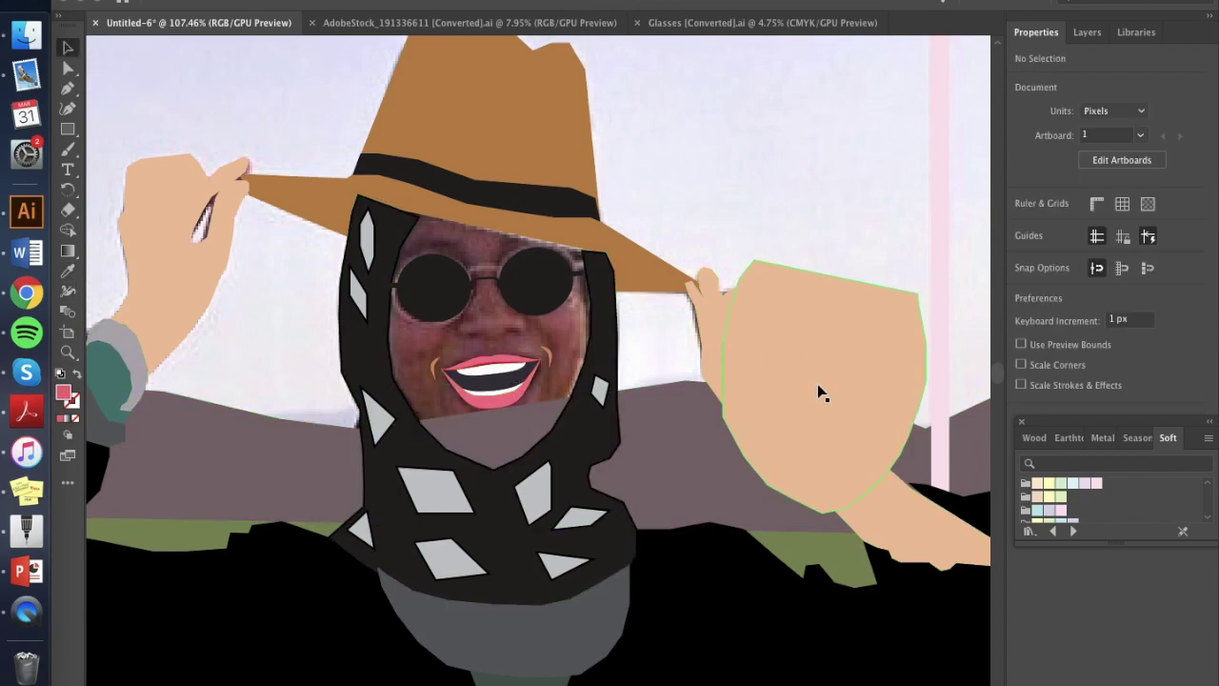
Step: Move the skin-toned face shape from over the raised hand onto the woman's face, beneath the sunglasses and mouth
{"action": "left_click_drag", "start_coordinate": [821, 393], "coordinate": [488, 345]}
{"action": "left_click", "coordinate": [821, 140]}
{"action": "key", "text": "ctrl+0"}
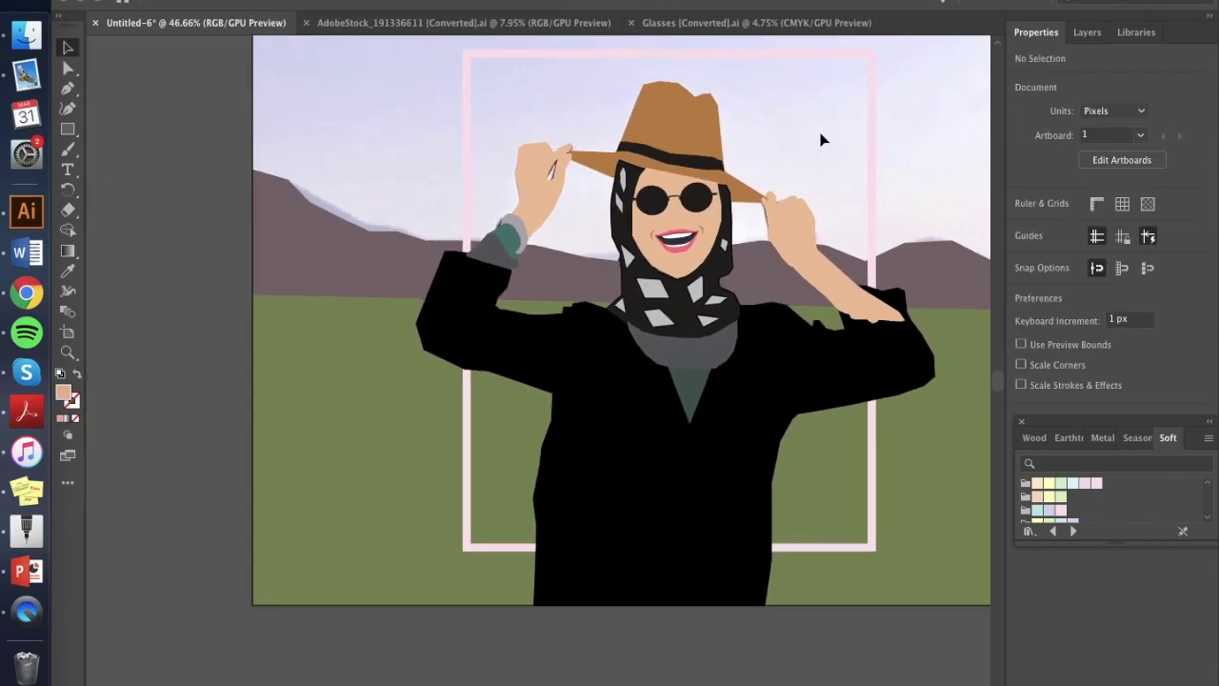
Step: Try to nudge the round glasses frame slightly toward the edge of the woman's face
{"action": "scroll", "coordinate": [822, 140], "scroll_direction": "up", "scroll_amount": 6}
{"action": "left_click", "coordinate": [481, 336]}
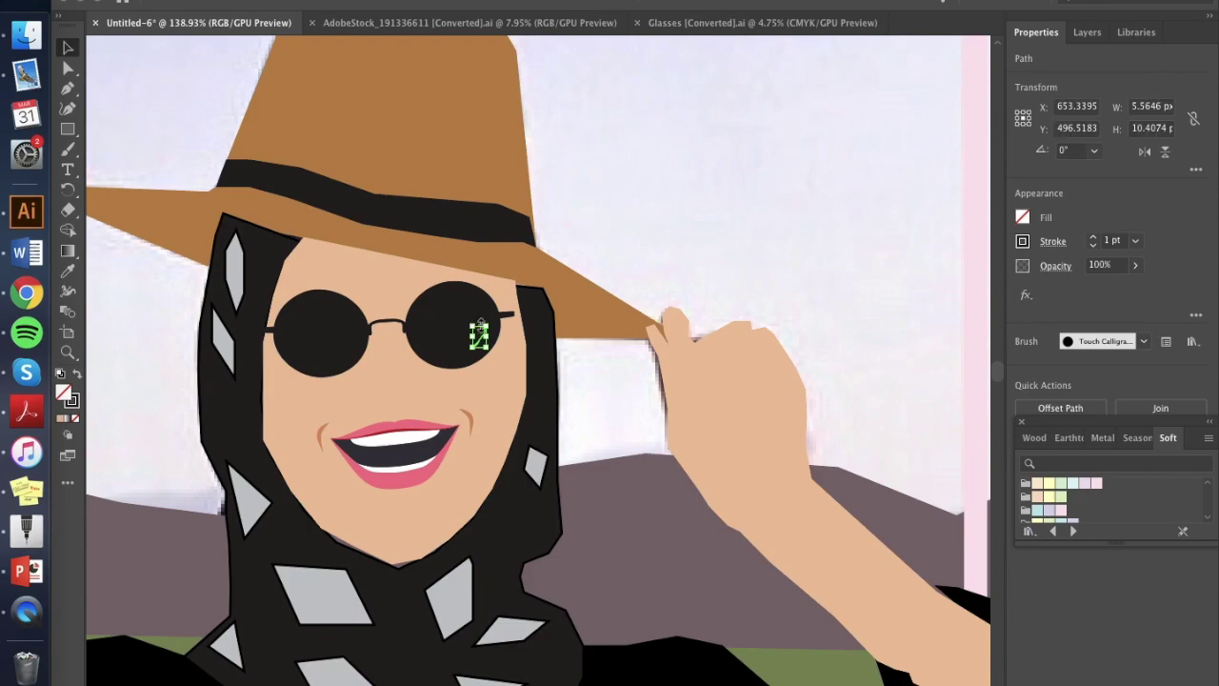
{"action": "left_click", "coordinate": [509, 317]}
{"action": "left_click_drag", "start_coordinate": [515, 322], "coordinate": [522, 321]}
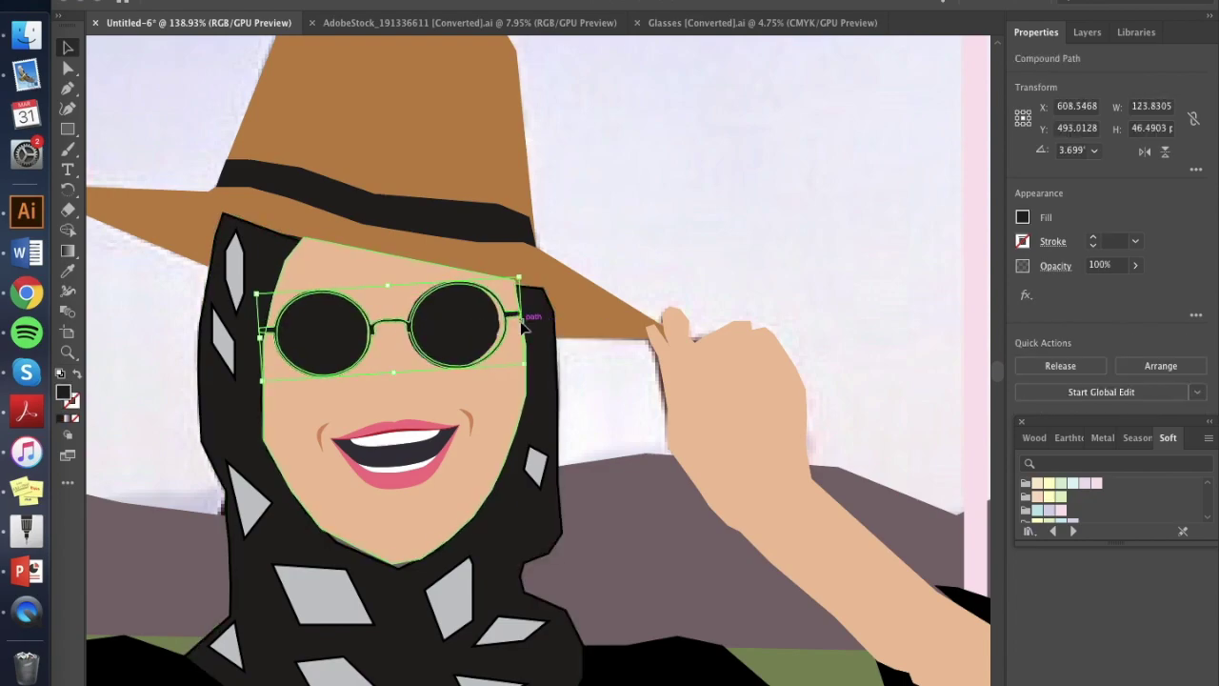
{"action": "left_click", "coordinate": [724, 257]}
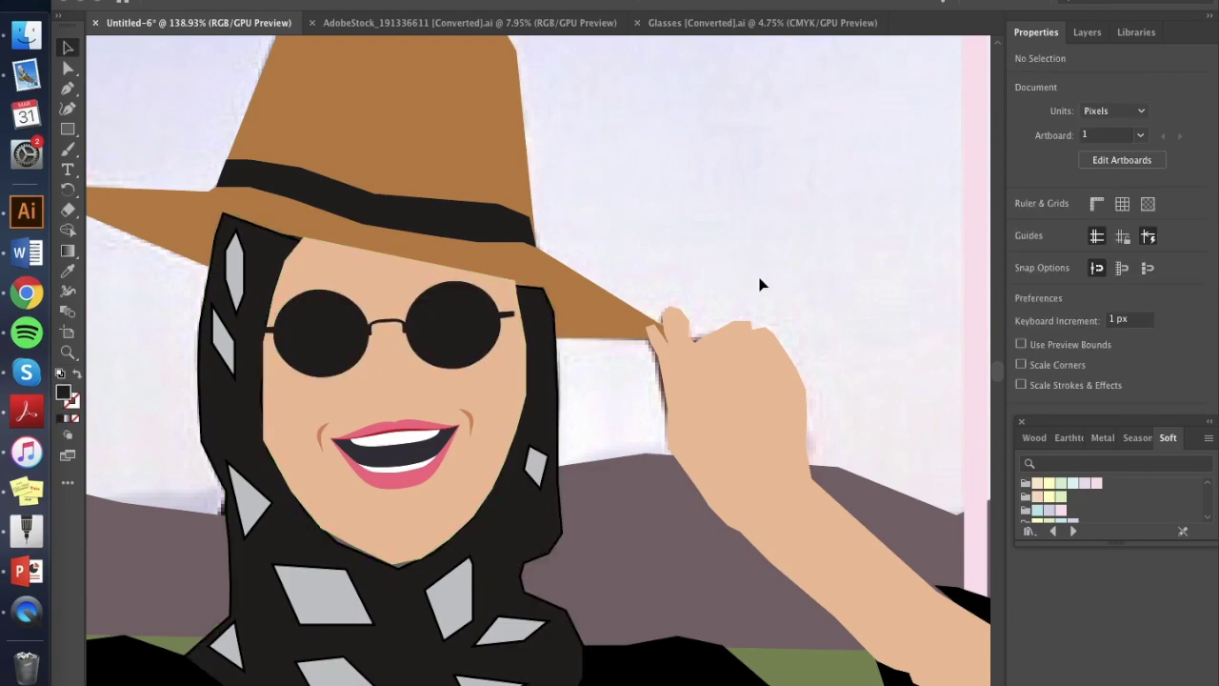
Step: Extend the end of the glasses' arm to the headscarf edge with a small near-black Pen shape
{"action": "scroll", "coordinate": [793, 280], "scroll_direction": "up", "scroll_amount": 3}
{"action": "scroll", "coordinate": [807, 269], "scroll_direction": "down", "scroll_amount": 1}
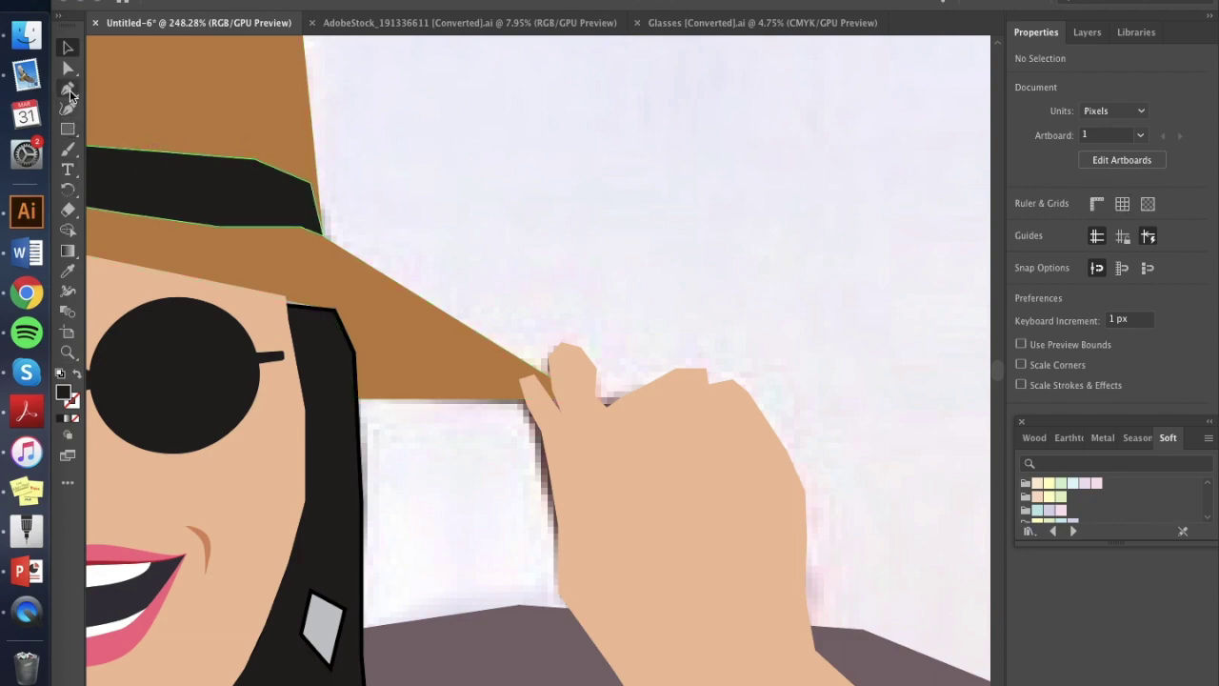
{"action": "left_click", "coordinate": [67, 88]}
{"action": "left_click", "coordinate": [284, 353]}
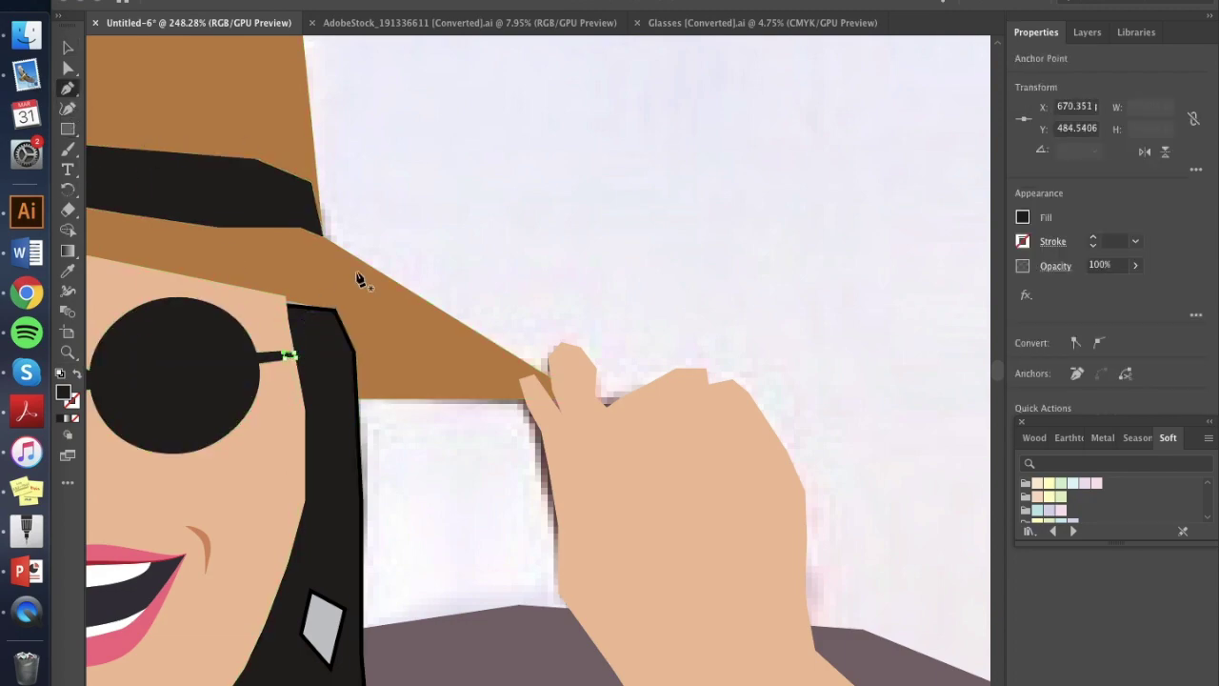
{"action": "scroll", "coordinate": [344, 290], "scroll_direction": "down", "scroll_amount": 5}
{"action": "left_click", "coordinate": [69, 49]}
{"action": "left_click", "coordinate": [599, 201]}
{"action": "scroll", "coordinate": [599, 201], "scroll_direction": "down", "scroll_amount": 4}
{"action": "scroll", "coordinate": [599, 201], "scroll_direction": "up", "scroll_amount": 2}
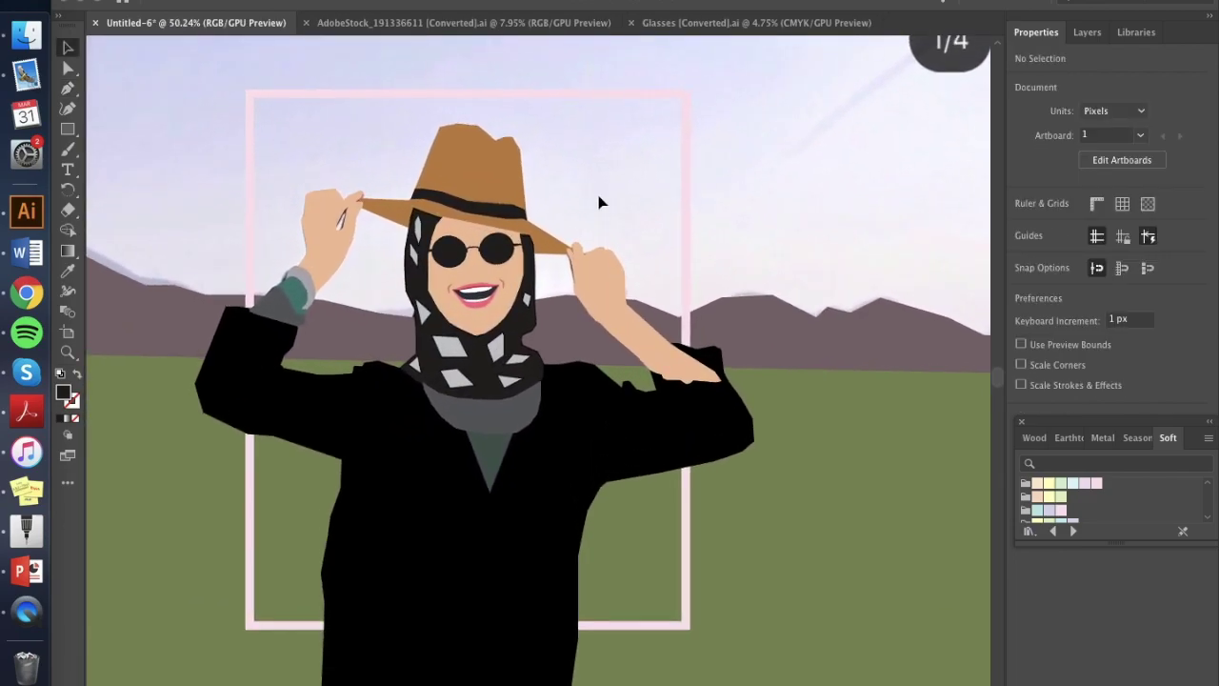
Step: Toggle the visibility of Layer 3 repeatedly to compare the traced figure with the original photo
{"action": "left_click", "coordinate": [1089, 36]}
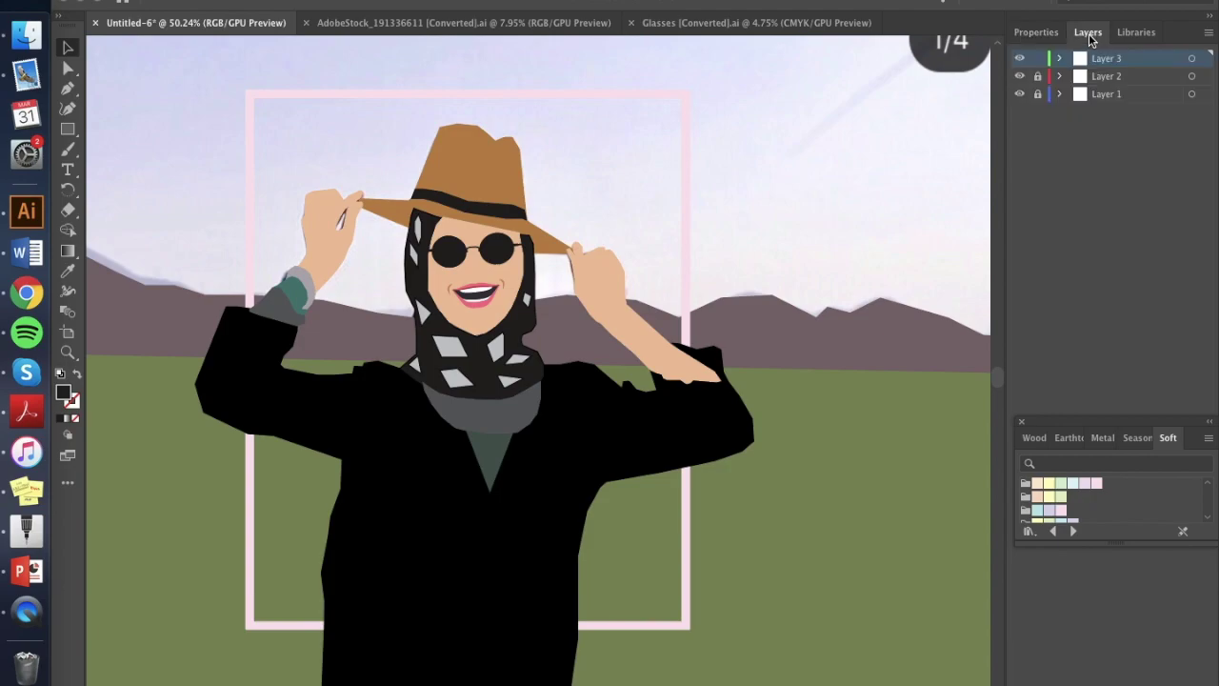
{"action": "left_click", "coordinate": [1020, 58]}
{"action": "left_click", "coordinate": [1020, 58]}
{"action": "left_click", "coordinate": [1020, 58]}
{"action": "left_click", "coordinate": [1021, 58]}
{"action": "left_click", "coordinate": [1021, 58]}
{"action": "left_click", "coordinate": [1021, 59]}
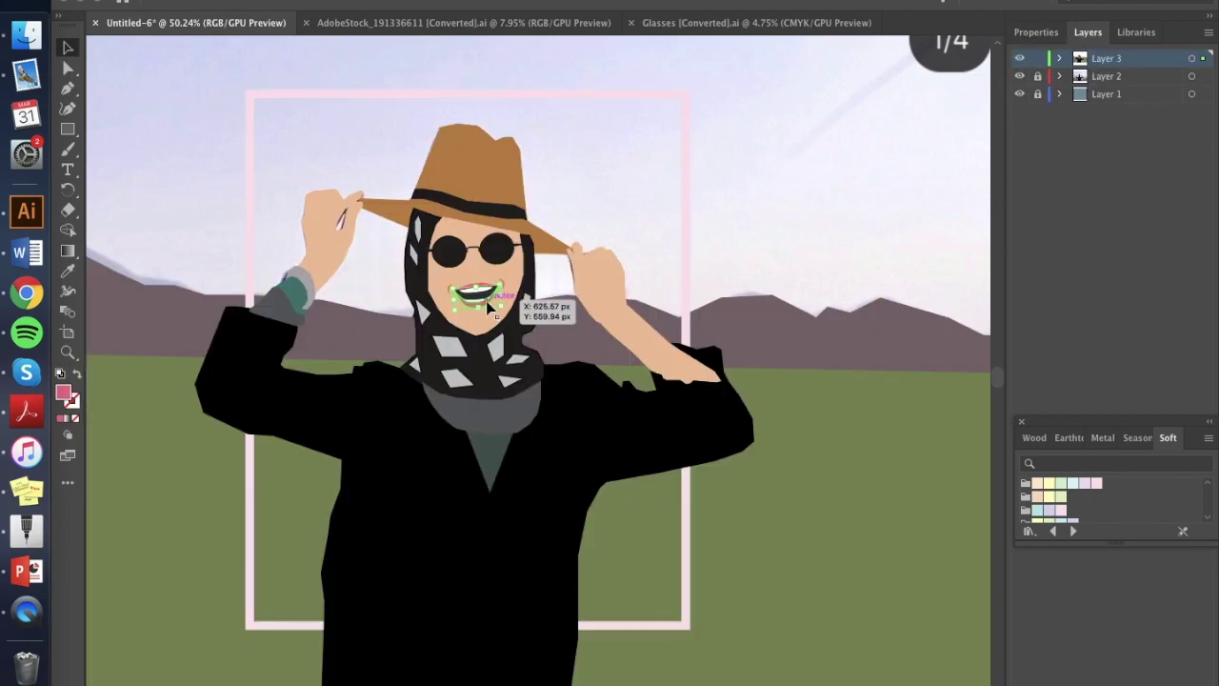
Step: Try to select the separate mouth shapes together and rotate them to a more level angle
{"action": "scroll", "coordinate": [488, 305], "scroll_direction": "up", "scroll_amount": 5}
{"action": "left_click", "coordinate": [461, 293]}
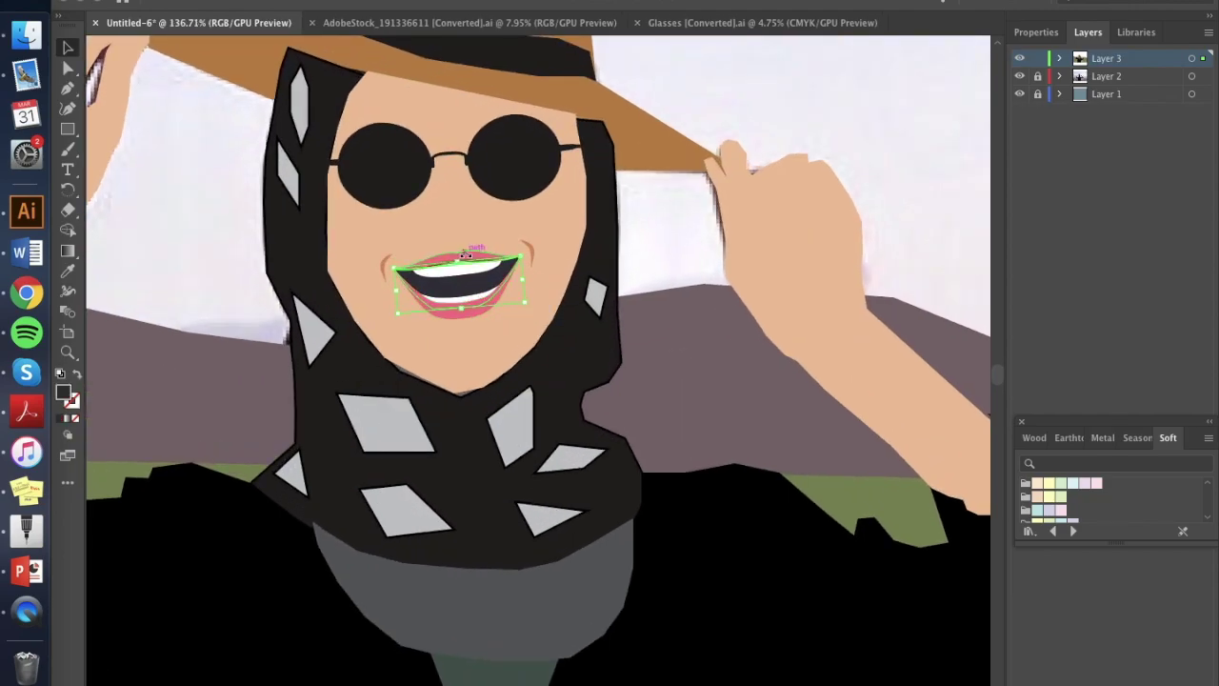
{"action": "left_click", "coordinate": [465, 311], "text": "shift"}
{"action": "left_click", "coordinate": [384, 266], "text": "shift"}
{"action": "left_click", "coordinate": [530, 253], "text": "shift"}
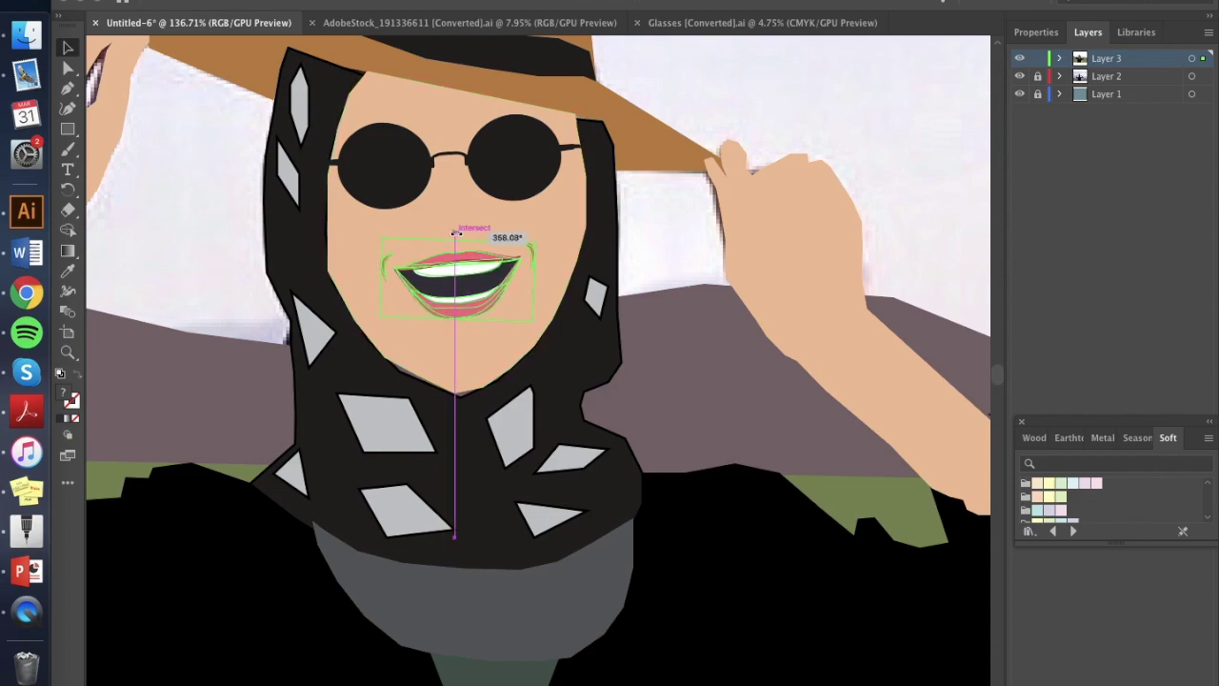
{"action": "left_click", "coordinate": [714, 254]}
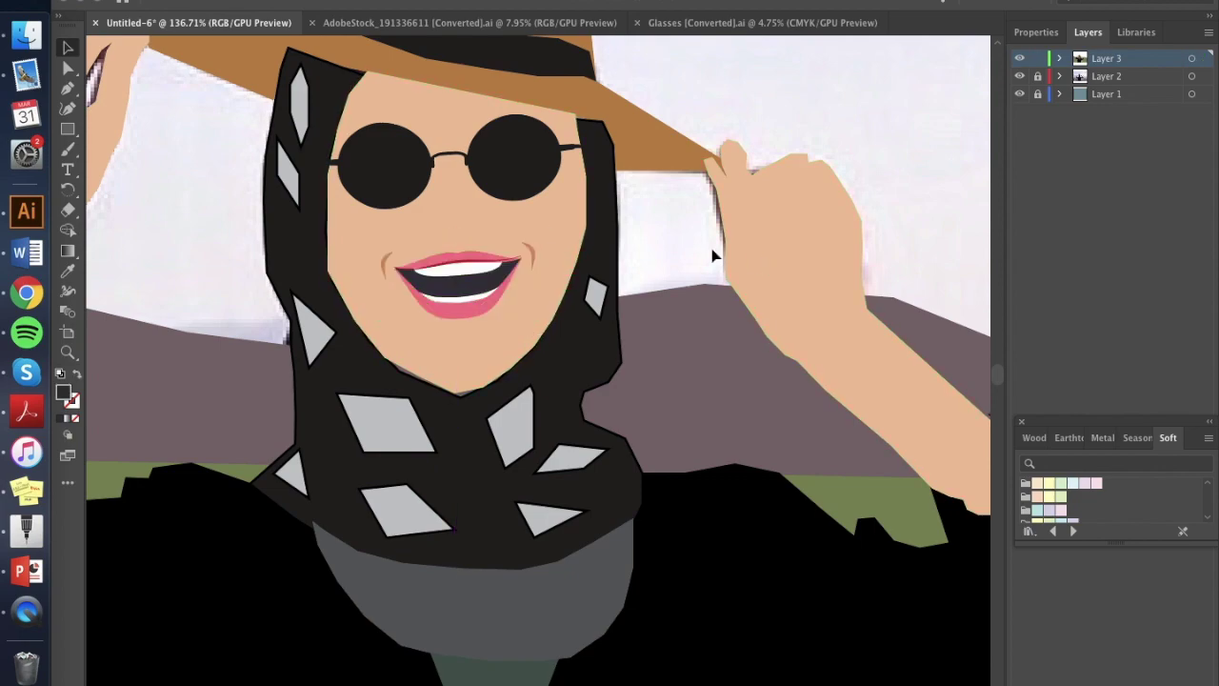
{"action": "left_click", "coordinate": [462, 267]}
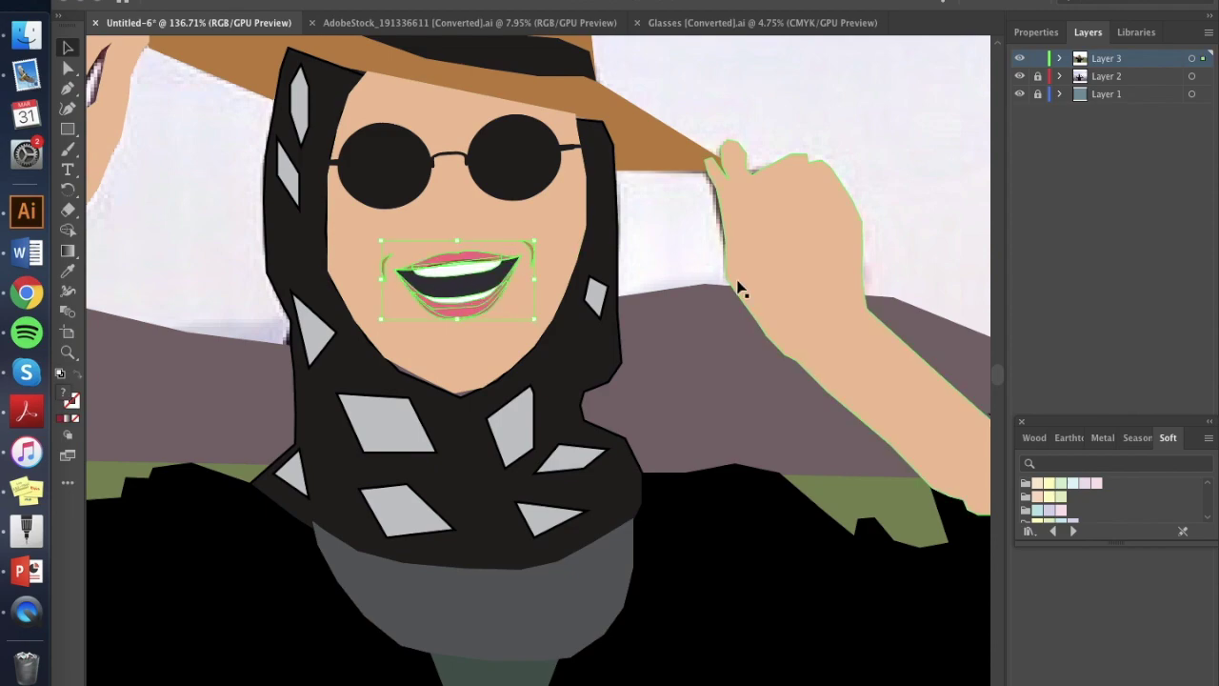
{"action": "left_click", "coordinate": [695, 239]}
{"action": "left_click", "coordinate": [371, 244]}
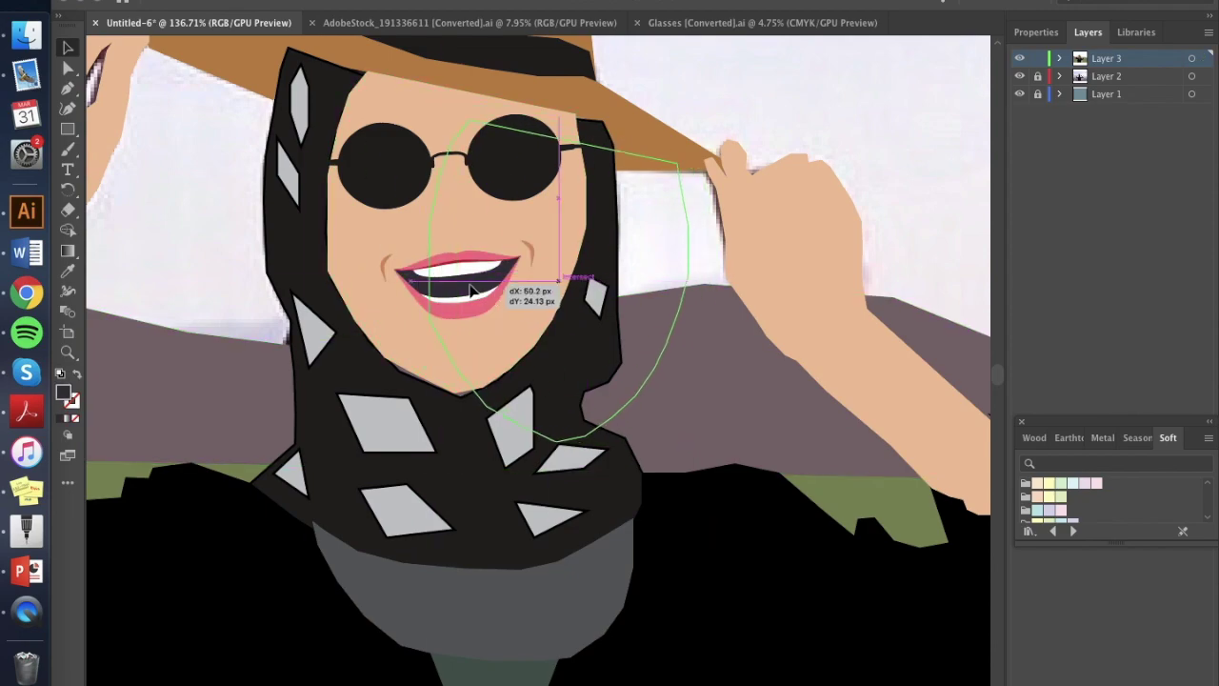
Step: Select all the mouth and smile-line shapes, rotate them slightly clockwise, and move them a little lower on the face
{"action": "left_click", "coordinate": [487, 265]}
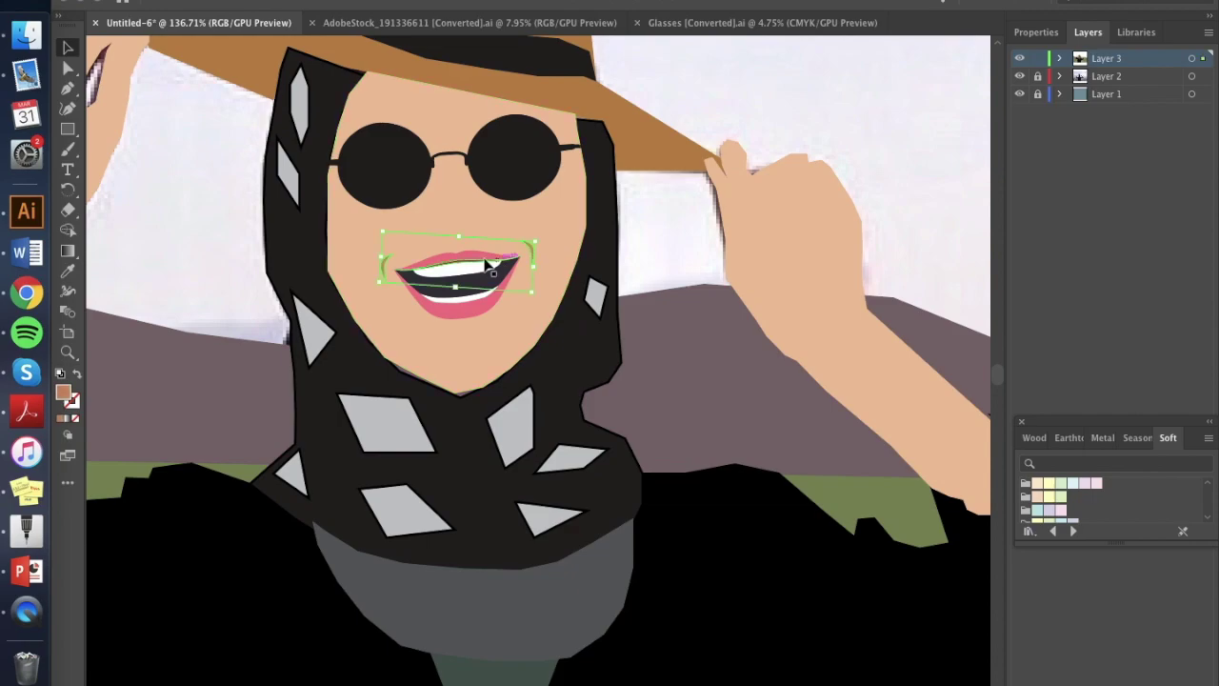
{"action": "scroll", "coordinate": [440, 261], "scroll_direction": "up", "scroll_amount": 5}
{"action": "left_click", "coordinate": [441, 262], "text": "shift"}
{"action": "left_click", "coordinate": [460, 268], "text": "shift"}
{"action": "left_click", "coordinate": [467, 297], "text": "shift"}
{"action": "left_click", "coordinate": [448, 351], "text": "shift"}
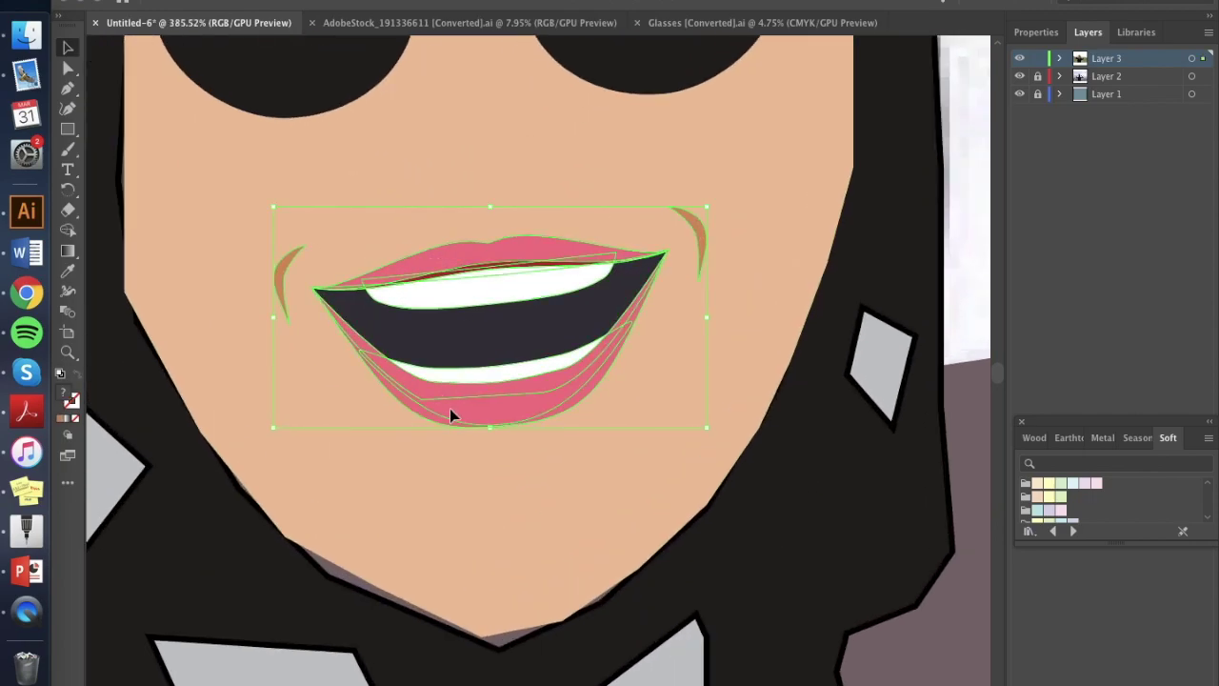
{"action": "mouse_move", "coordinate": [504, 251]}
{"action": "left_mouse_down"}
{"action": "mouse_move", "coordinate": [577, 206]}
{"action": "mouse_move", "coordinate": [501, 237]}
{"action": "left_mouse_up"}
{"action": "left_click_drag", "start_coordinate": [506, 175], "coordinate": [513, 178]}
{"action": "scroll", "coordinate": [510, 322], "scroll_direction": "down", "scroll_amount": 5}
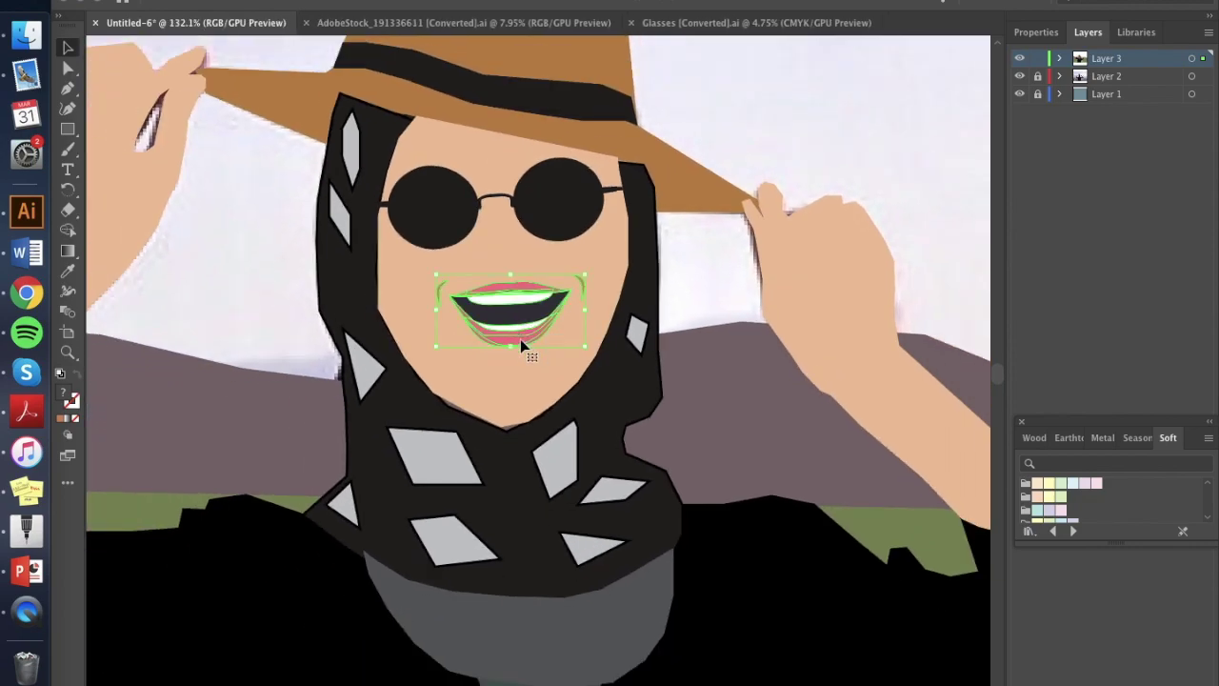
{"action": "left_click_drag", "start_coordinate": [522, 346], "coordinate": [518, 355]}
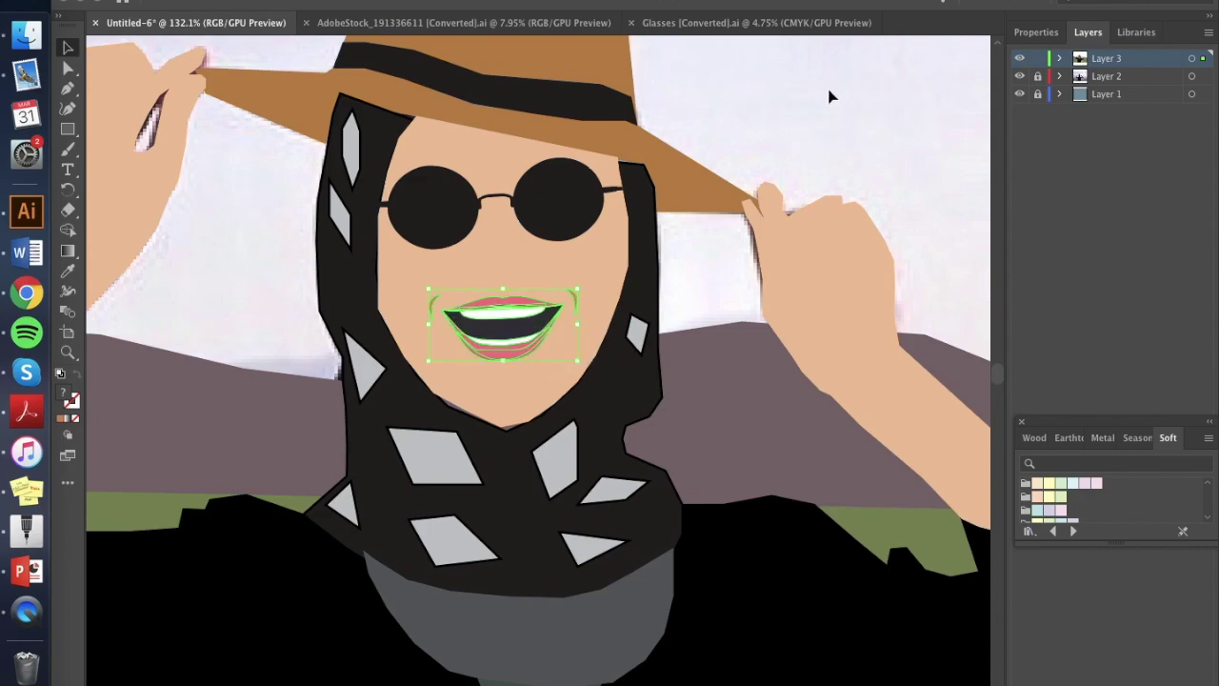
{"action": "left_click", "coordinate": [829, 95]}
{"action": "scroll", "coordinate": [829, 96], "scroll_direction": "down", "scroll_amount": 4}
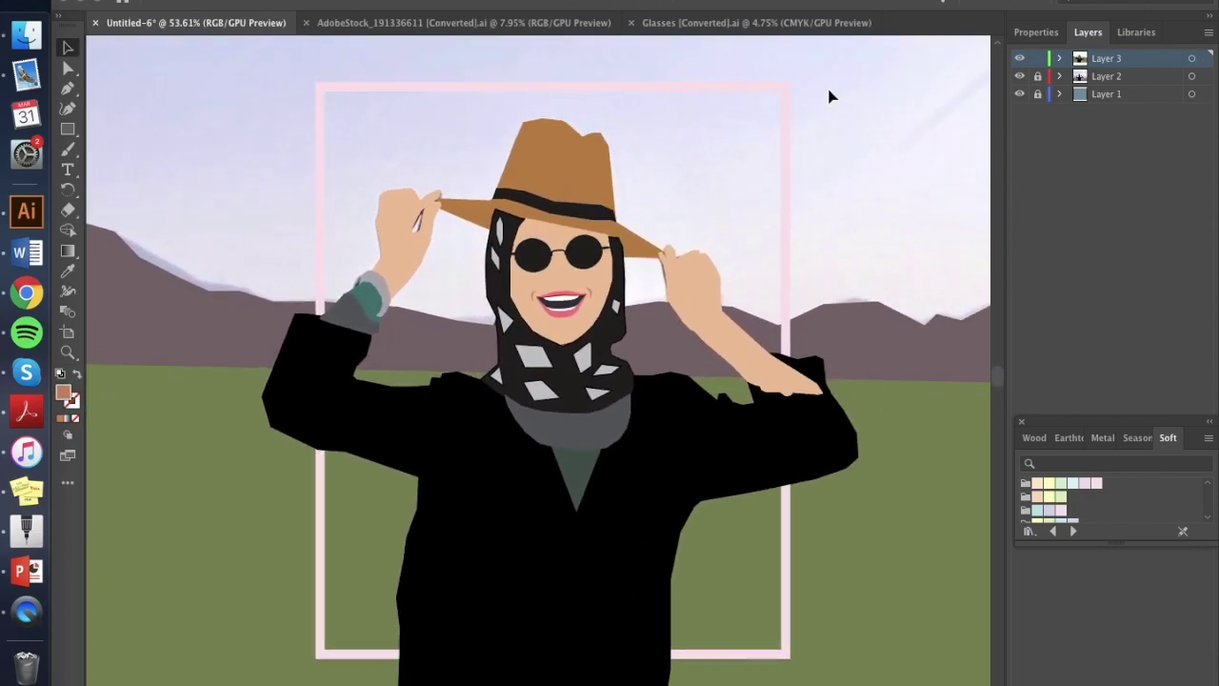
Step: Select the skin-toned face shape as the colour source and activate the Paintbrush tool
{"action": "scroll", "coordinate": [829, 95], "scroll_direction": "up", "scroll_amount": 1}
{"action": "left_click", "coordinate": [493, 390]}
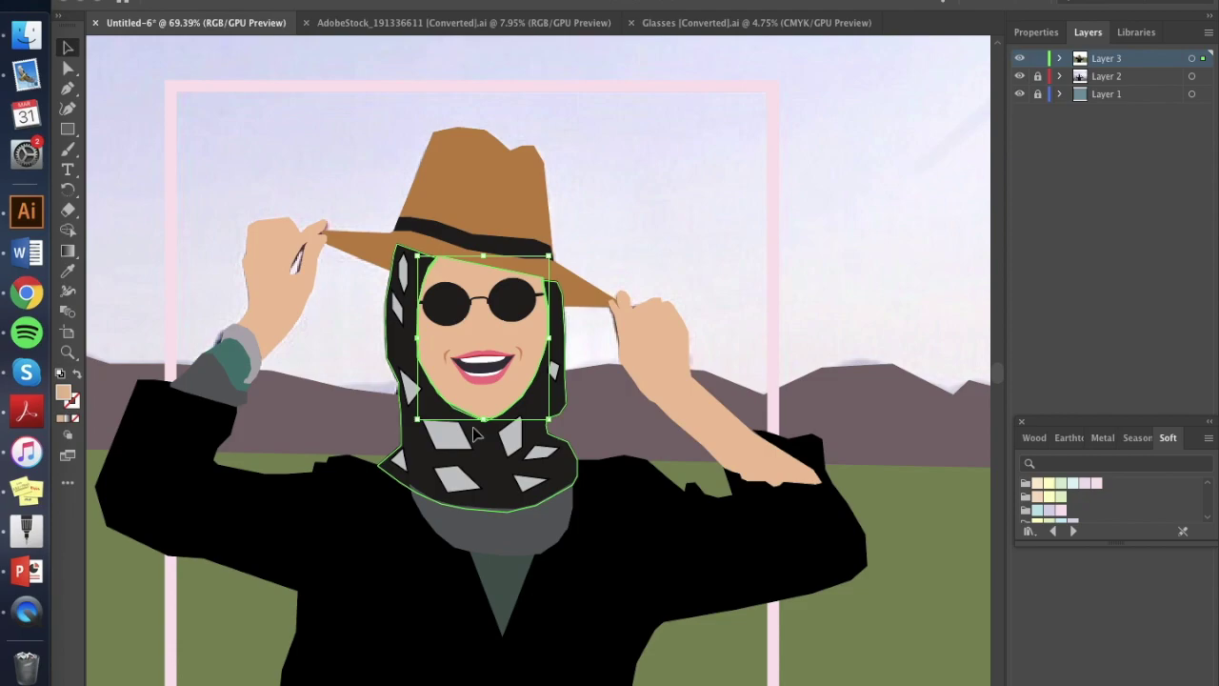
{"action": "left_click", "coordinate": [472, 427]}
{"action": "scroll", "coordinate": [480, 398], "scroll_direction": "down", "scroll_amount": 1}
{"action": "scroll", "coordinate": [480, 398], "scroll_direction": "up", "scroll_amount": 2}
{"action": "left_click", "coordinate": [479, 398]}
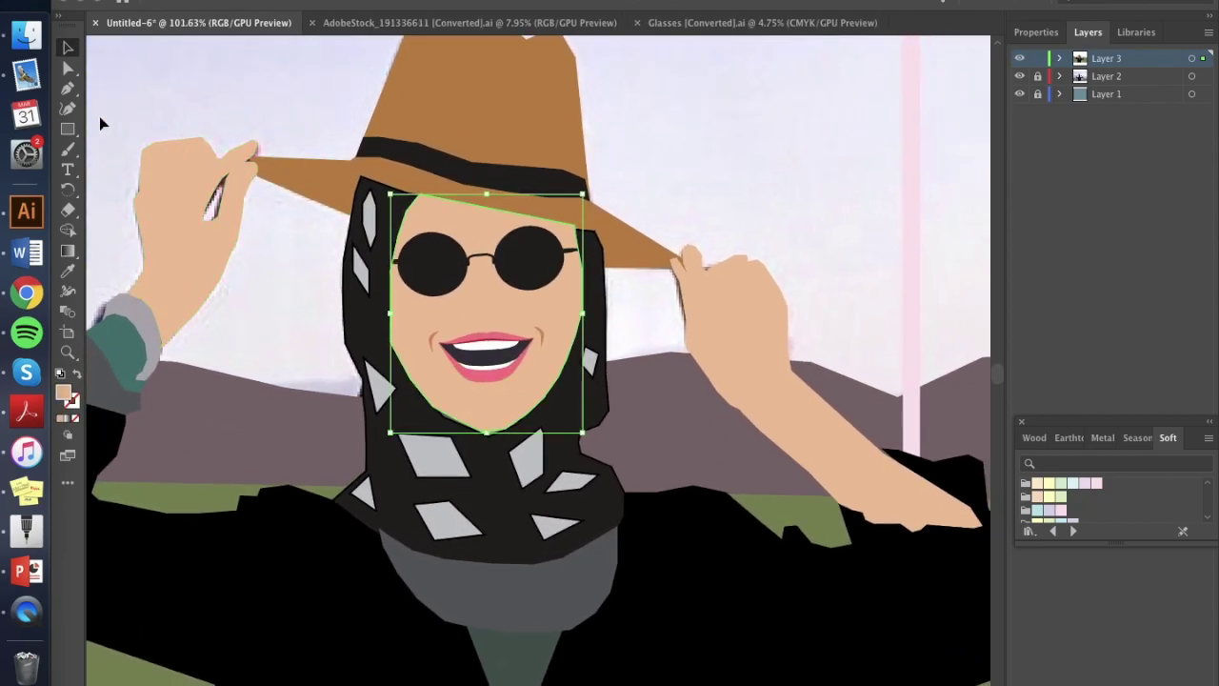
{"action": "left_click", "coordinate": [67, 148]}
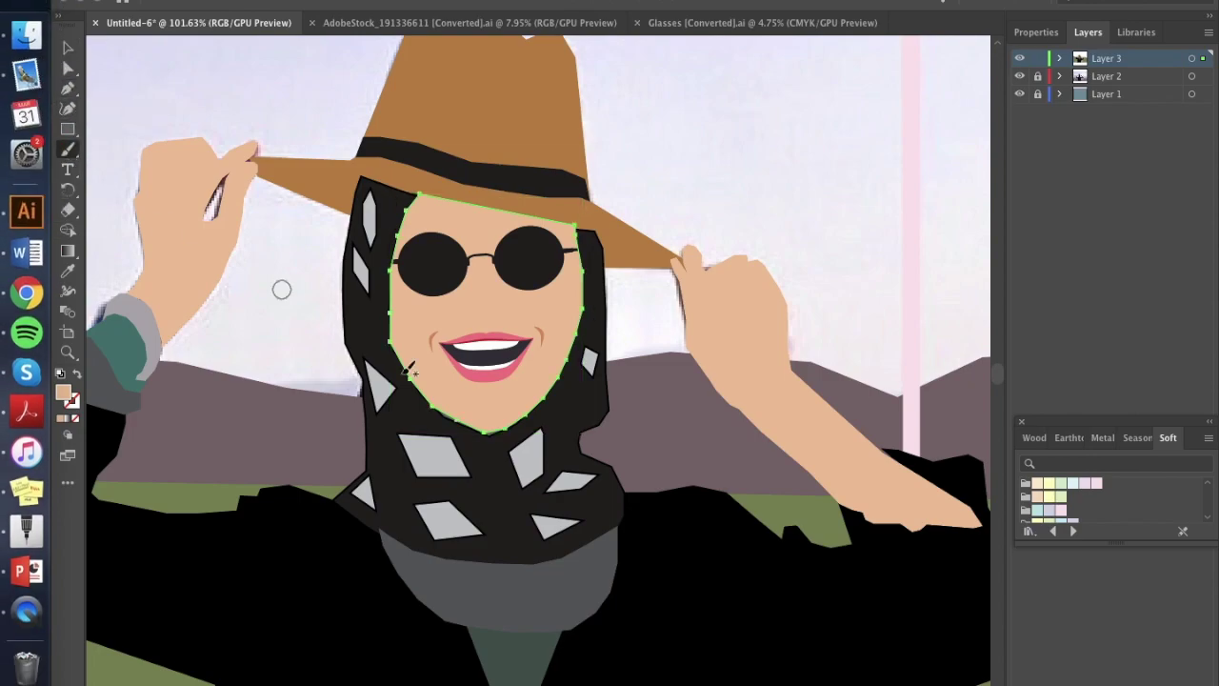
Step: Deselect the face and paint a trial skin-toned stroke along the cheek edge beside the headscarf
{"action": "scroll", "coordinate": [441, 395], "scroll_direction": "up", "scroll_amount": 2}
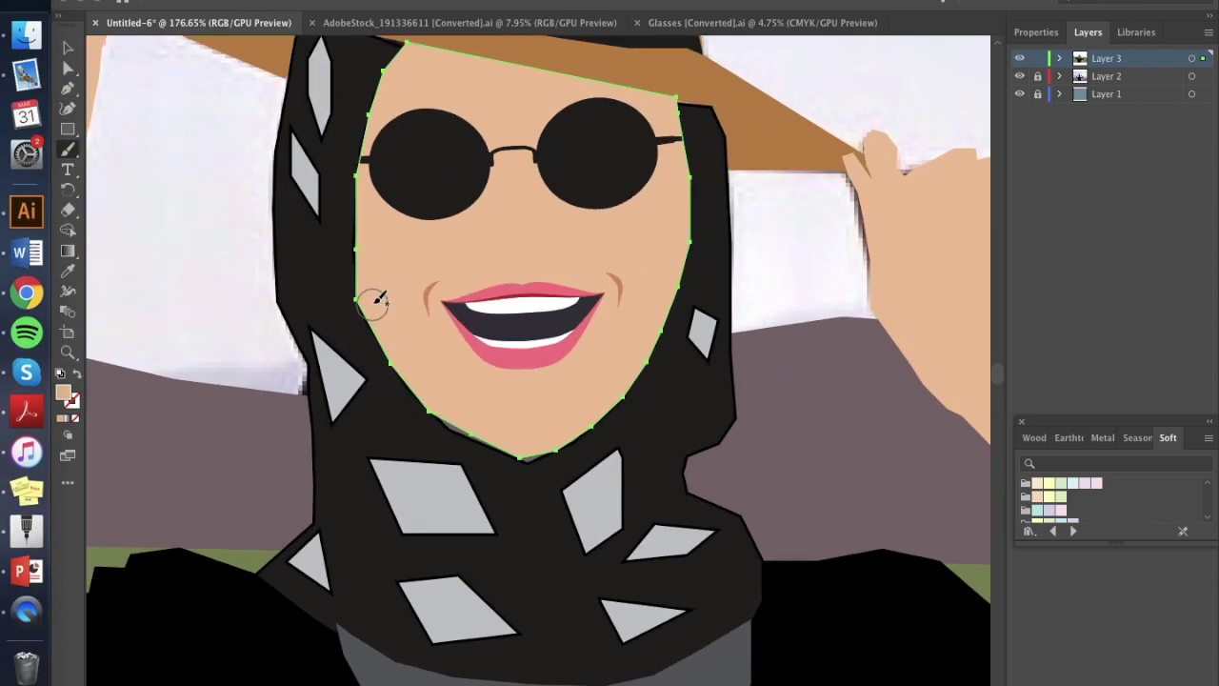
{"action": "key", "text": "ctrl+shift+a"}
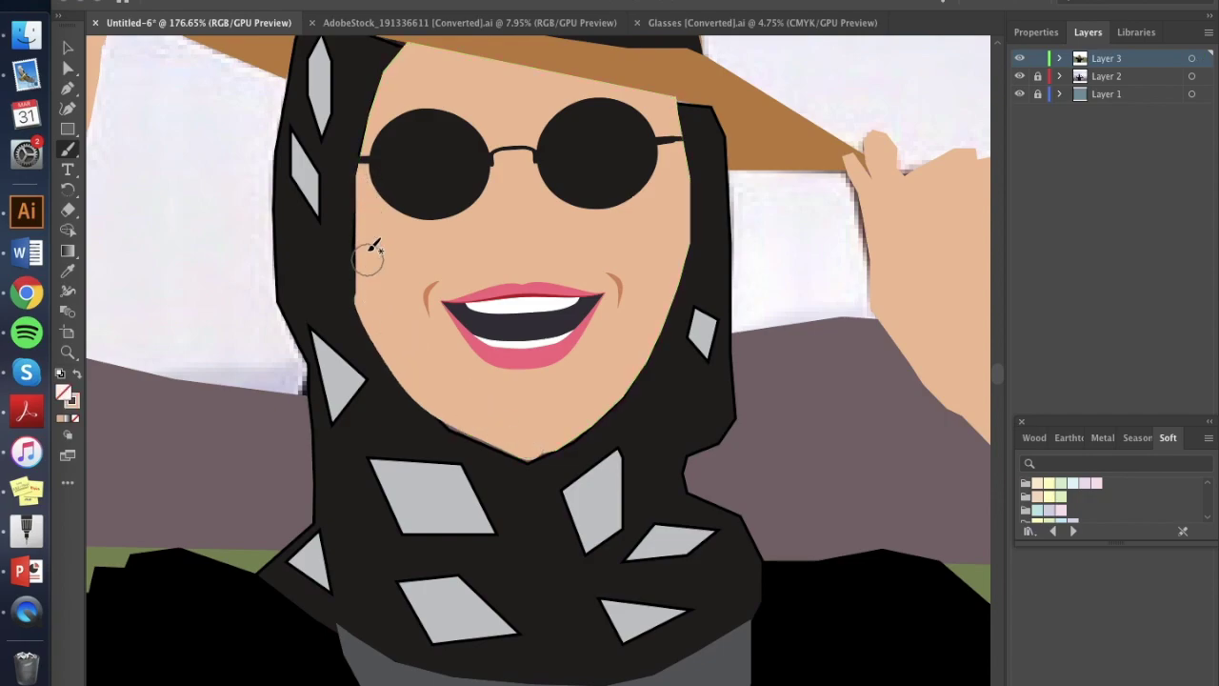
{"action": "scroll", "coordinate": [373, 239], "scroll_direction": "up", "scroll_amount": 3}
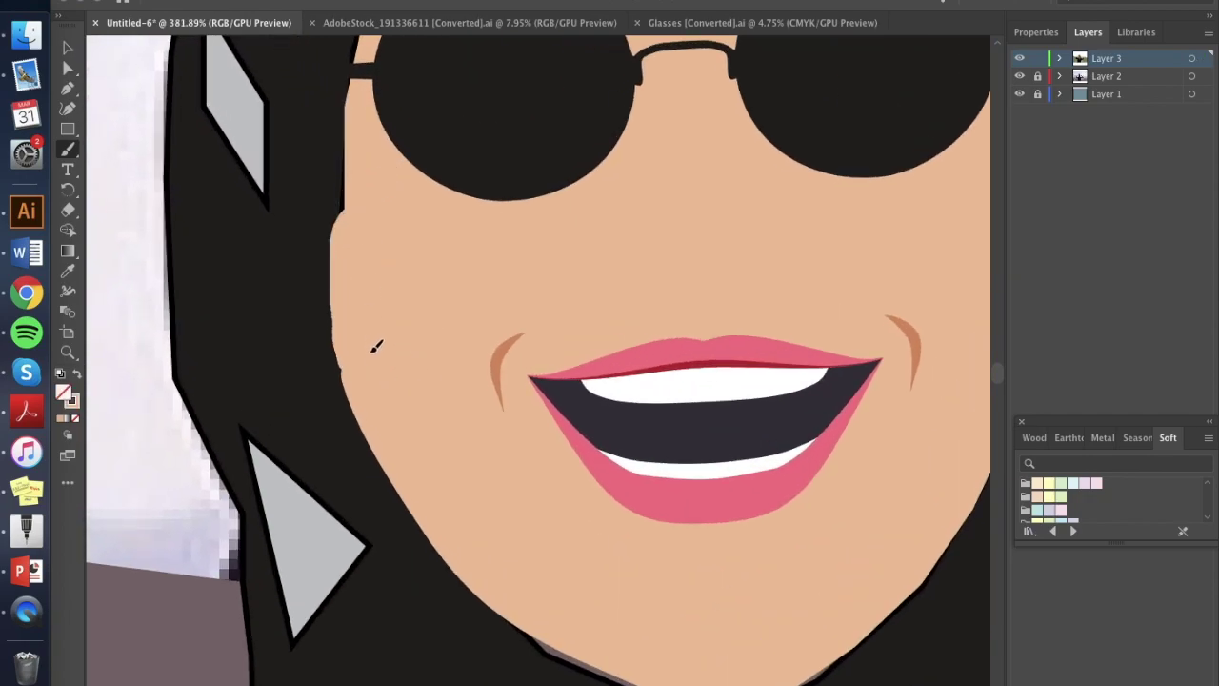
{"action": "scroll", "coordinate": [368, 188], "scroll_direction": "down", "scroll_amount": 1}
Step: Try the 3 pt. Round brush with a 0.25 pt stroke weight for the skin-toned strokes
{"action": "left_click", "coordinate": [1034, 32]}
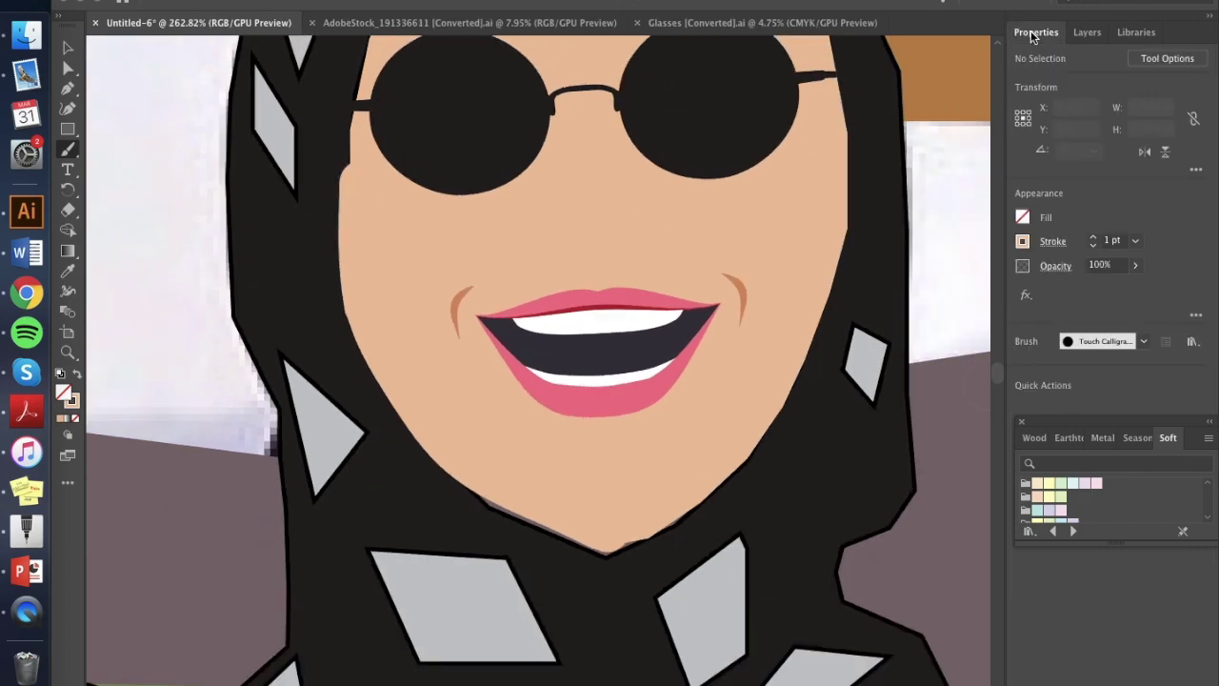
{"action": "left_click", "coordinate": [1135, 240]}
{"action": "left_click", "coordinate": [1153, 258]}
{"action": "left_click", "coordinate": [1126, 342]}
{"action": "left_click", "coordinate": [993, 382]}
{"action": "left_click", "coordinate": [1196, 270]}
{"action": "scroll", "coordinate": [585, 258], "scroll_direction": "up", "scroll_amount": 3}
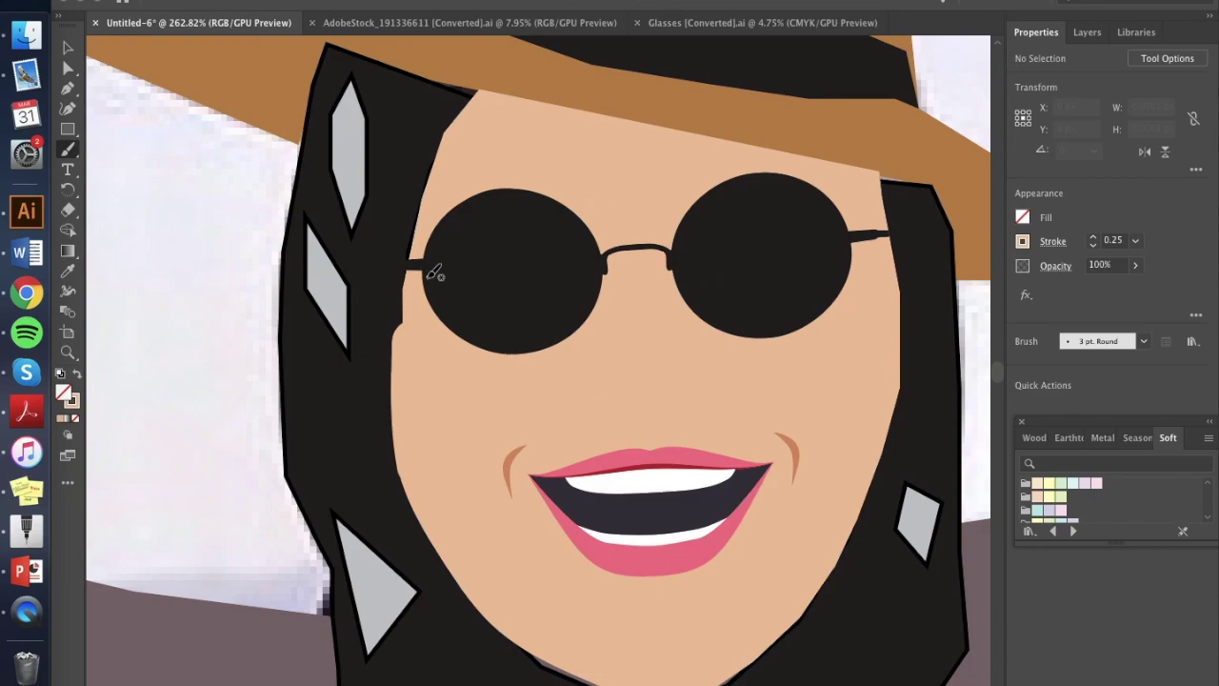
Step: Undo the thinner brush settings and the trial stroke on the cheek edge
{"action": "scroll", "coordinate": [401, 318], "scroll_direction": "up", "scroll_amount": 2}
{"action": "key", "text": "super+z"}
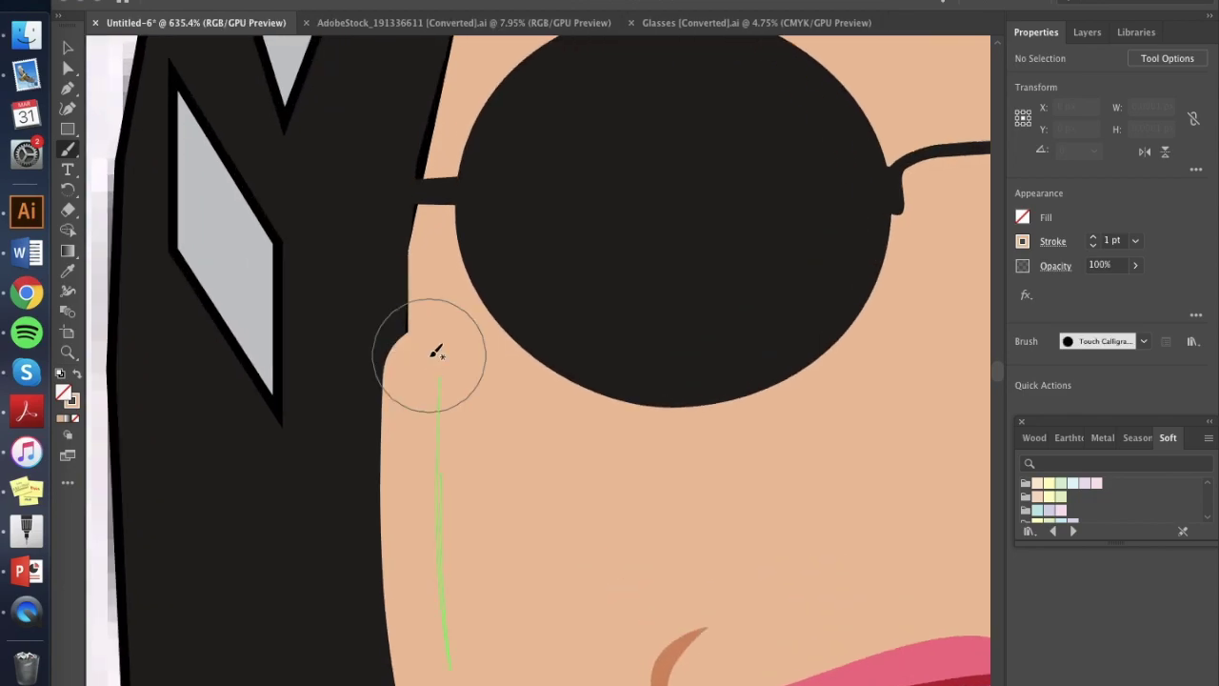
{"action": "key", "text": "super+z"}
{"action": "scroll", "coordinate": [429, 356], "scroll_direction": "down", "scroll_amount": 3}
{"action": "key", "text": "super+z"}
{"action": "key", "text": "super+z"}
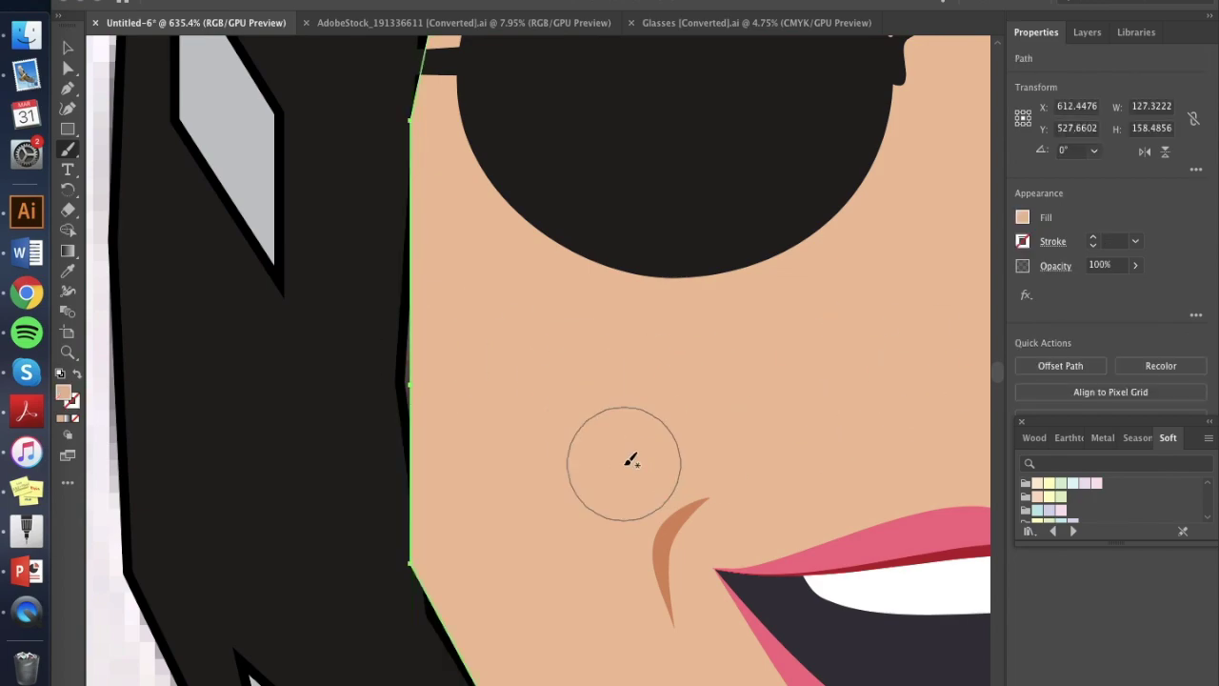
Step: Paint skin-toned strokes with the 1 pt Touch Calligraphic brush down the cheek and jaw, covering the gaps along the chin
{"action": "scroll", "coordinate": [629, 457], "scroll_direction": "down", "scroll_amount": 3}
{"action": "mouse_move", "coordinate": [500, 164]}
{"action": "left_mouse_down"}
{"action": "mouse_move", "coordinate": [497, 396]}
{"action": "mouse_move", "coordinate": [509, 445]}
{"action": "mouse_move", "coordinate": [647, 647]}
{"action": "left_mouse_up"}
{"action": "scroll", "coordinate": [633, 602], "scroll_direction": "down", "scroll_amount": 4}
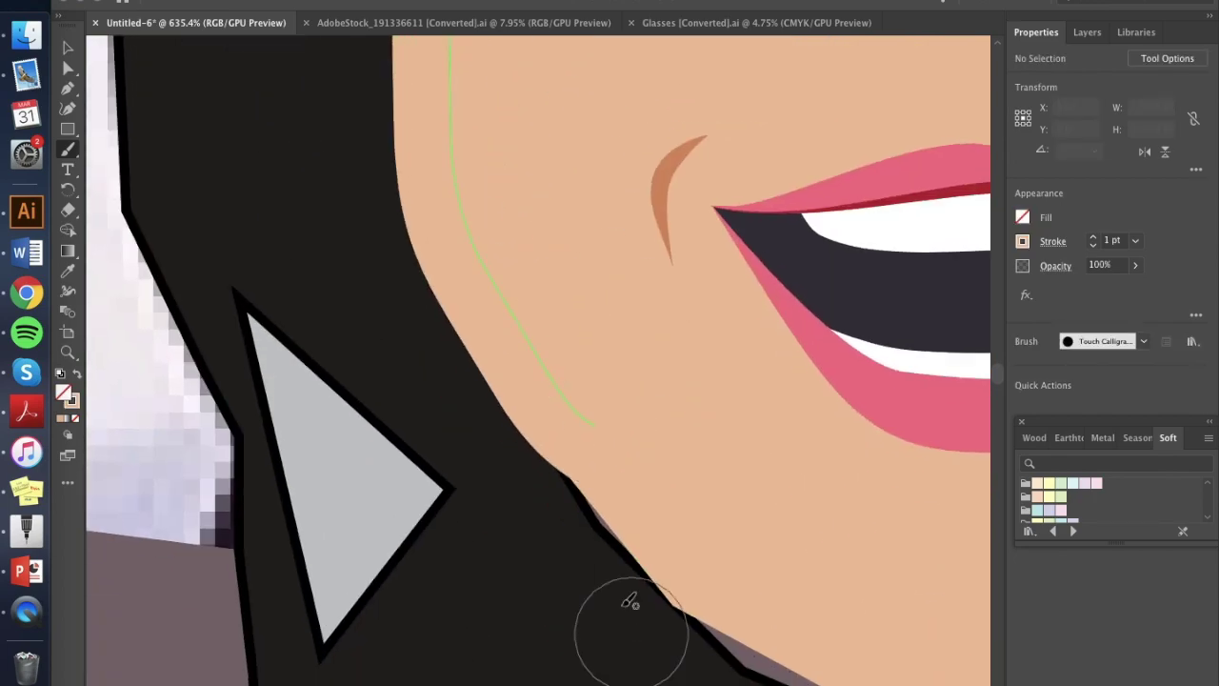
{"action": "scroll", "coordinate": [619, 425], "scroll_direction": "down", "scroll_amount": 2}
{"action": "scroll", "coordinate": [619, 425], "scroll_direction": "down", "scroll_amount": 3}
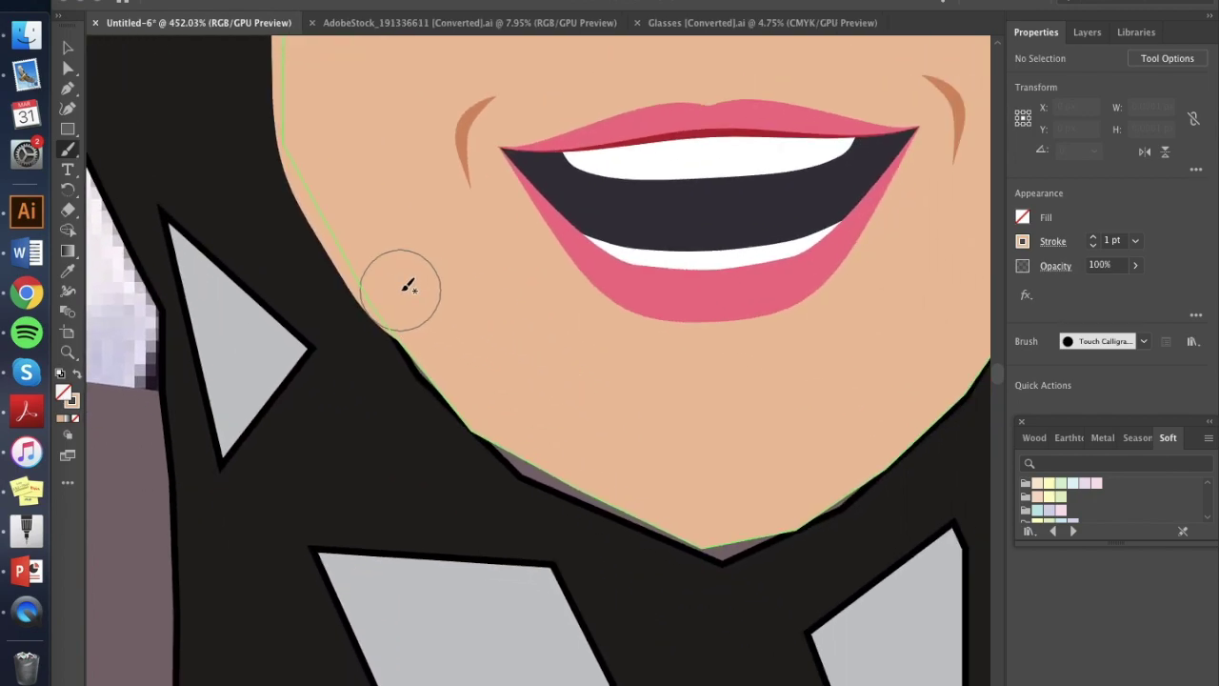
{"action": "left_click_drag", "start_coordinate": [410, 291], "coordinate": [472, 375]}
{"action": "mouse_move", "coordinate": [504, 412]}
{"action": "left_mouse_down"}
{"action": "mouse_move", "coordinate": [574, 476]}
{"action": "mouse_move", "coordinate": [715, 528]}
{"action": "mouse_move", "coordinate": [761, 511]}
{"action": "left_mouse_up"}
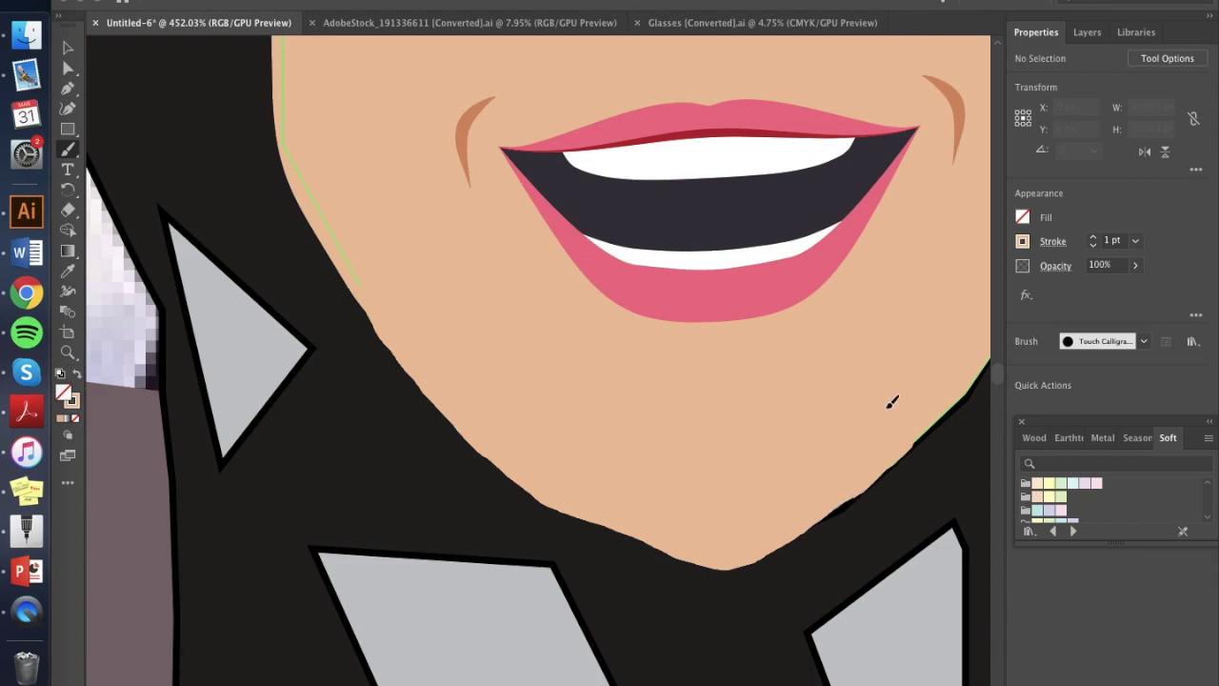
Step: Round off the opposite side of the face with a skin-toned stroke from below the glasses' arm to the chin
{"action": "scroll", "coordinate": [906, 370], "scroll_direction": "down", "scroll_amount": 3}
{"action": "scroll", "coordinate": [830, 435], "scroll_direction": "up", "scroll_amount": 3}
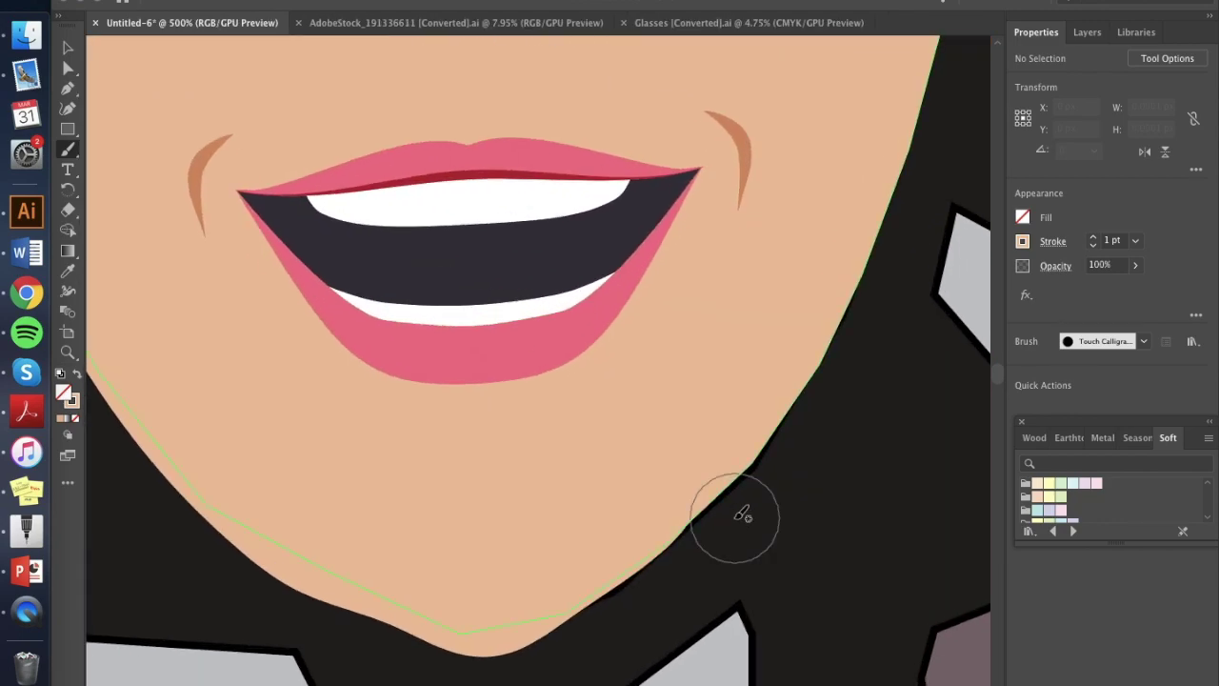
{"action": "scroll", "coordinate": [741, 515], "scroll_direction": "right", "scroll_amount": 2}
{"action": "scroll", "coordinate": [598, 499], "scroll_direction": "up", "scroll_amount": 2}
{"action": "scroll", "coordinate": [598, 499], "scroll_direction": "down", "scroll_amount": 3}
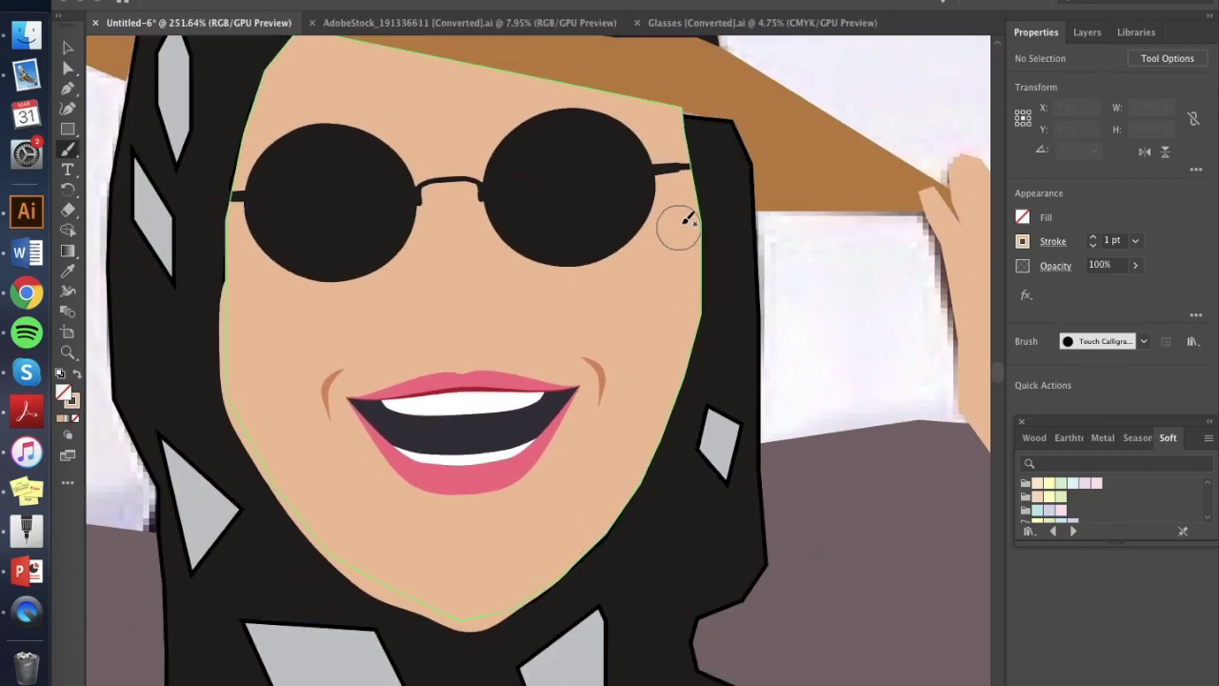
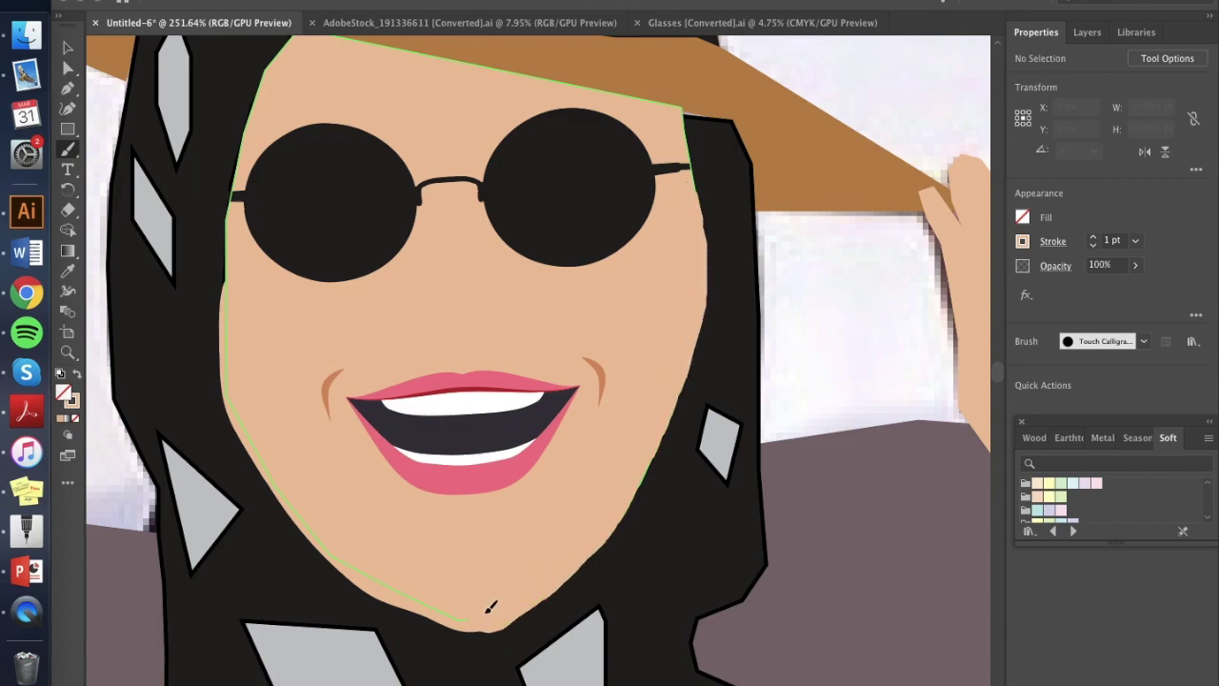
{"action": "scroll", "coordinate": [391, 544], "scroll_direction": "down", "scroll_amount": 2}
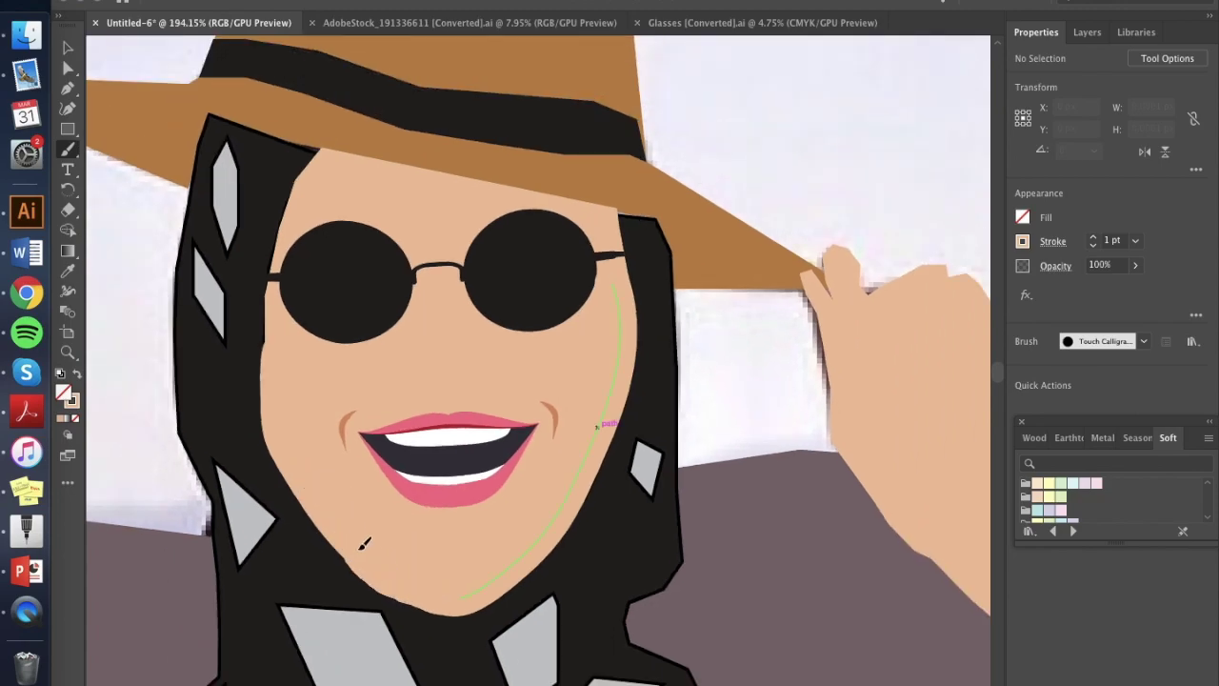
{"action": "scroll", "coordinate": [297, 383], "scroll_direction": "down", "scroll_amount": 6}
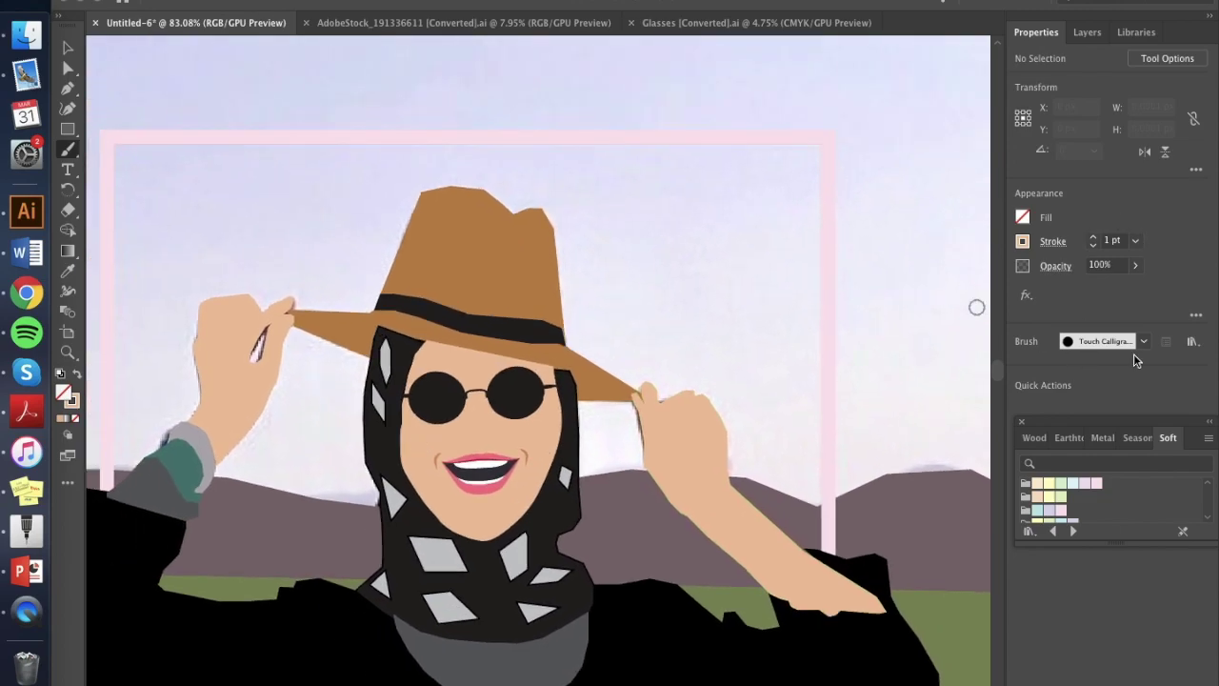
Step: Switch to the 3 pt. Round brush and paint skin tone around the glasses' arm and up the temple edge
{"action": "left_click", "coordinate": [1142, 341]}
{"action": "left_click", "coordinate": [991, 377]}
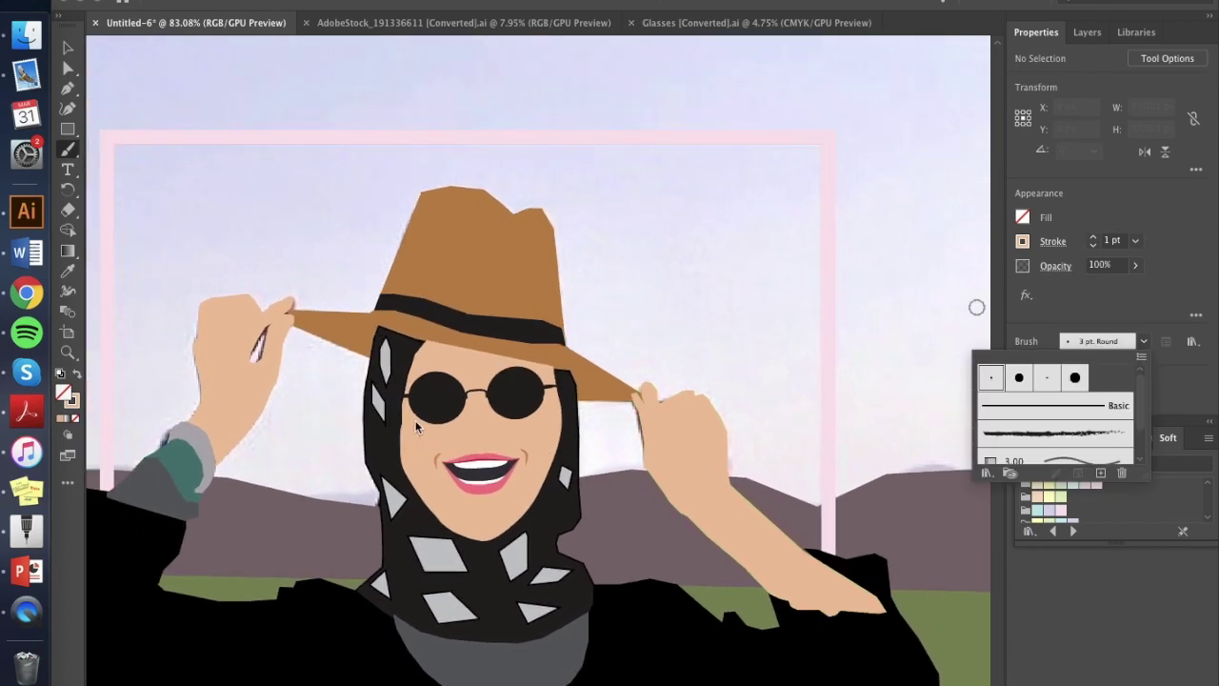
{"action": "scroll", "coordinate": [414, 449], "scroll_direction": "up", "scroll_amount": 6}
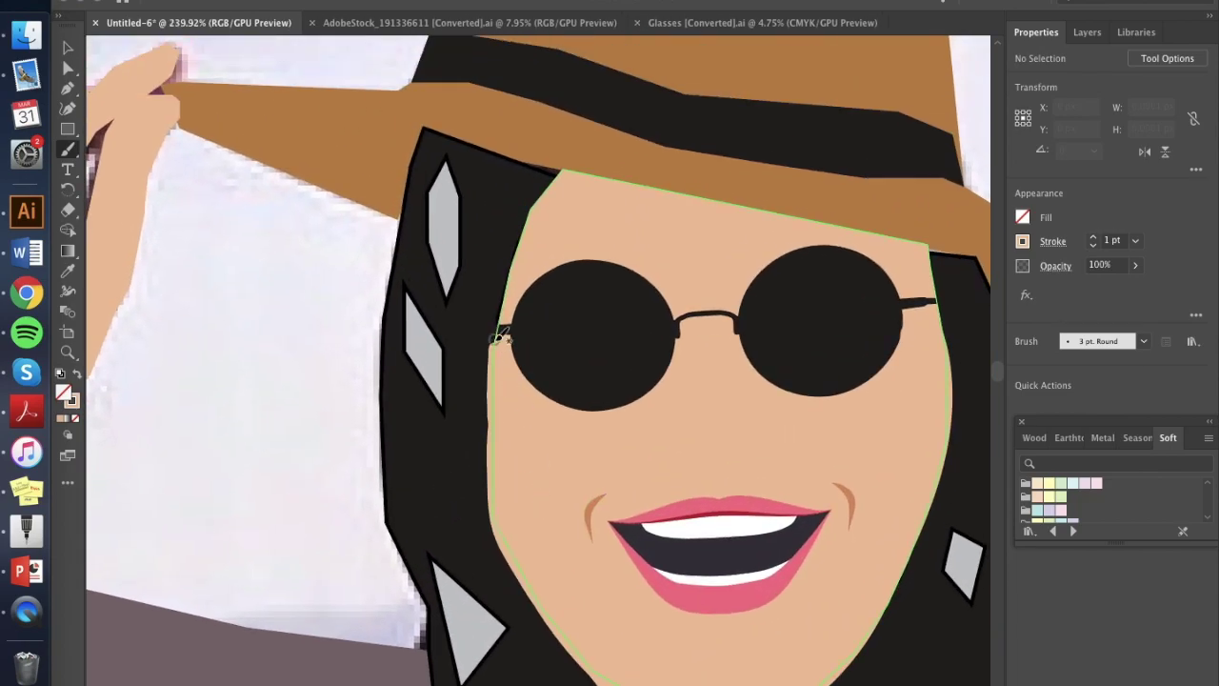
{"action": "scroll", "coordinate": [500, 335], "scroll_direction": "up", "scroll_amount": 4}
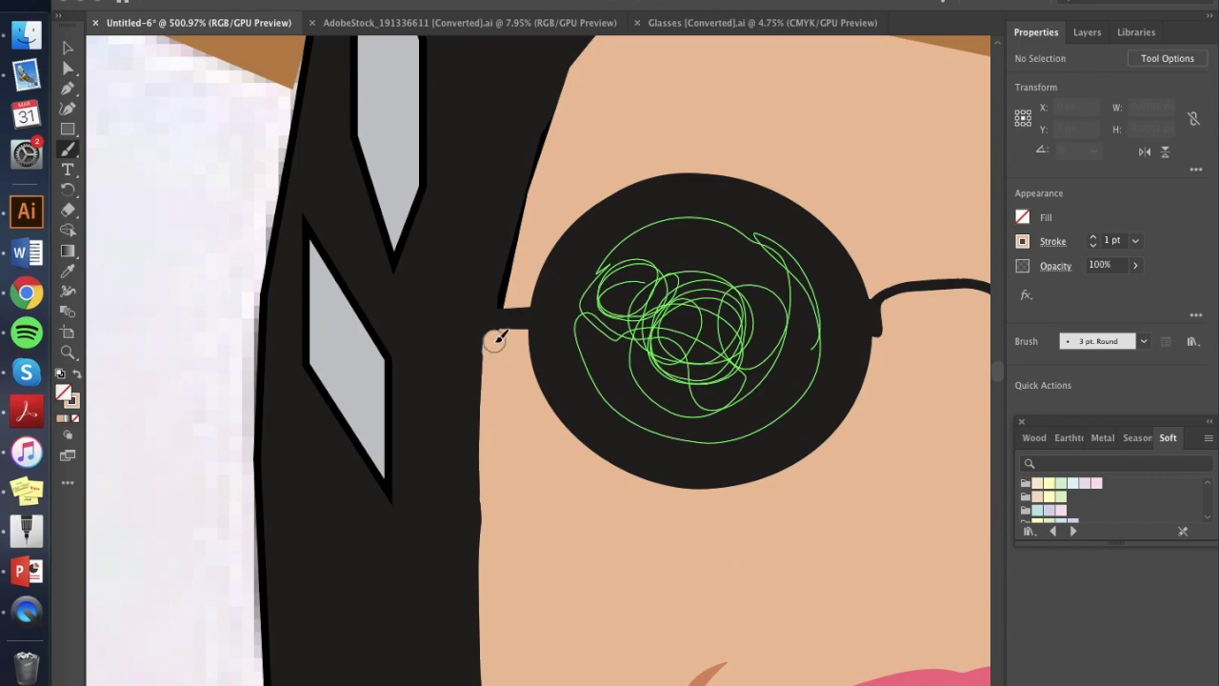
{"action": "scroll", "coordinate": [496, 338], "scroll_direction": "up", "scroll_amount": 3}
{"action": "mouse_move", "coordinate": [440, 467]}
{"action": "left_mouse_down"}
{"action": "mouse_move", "coordinate": [470, 343]}
{"action": "mouse_move", "coordinate": [545, 148]}
{"action": "left_mouse_up"}
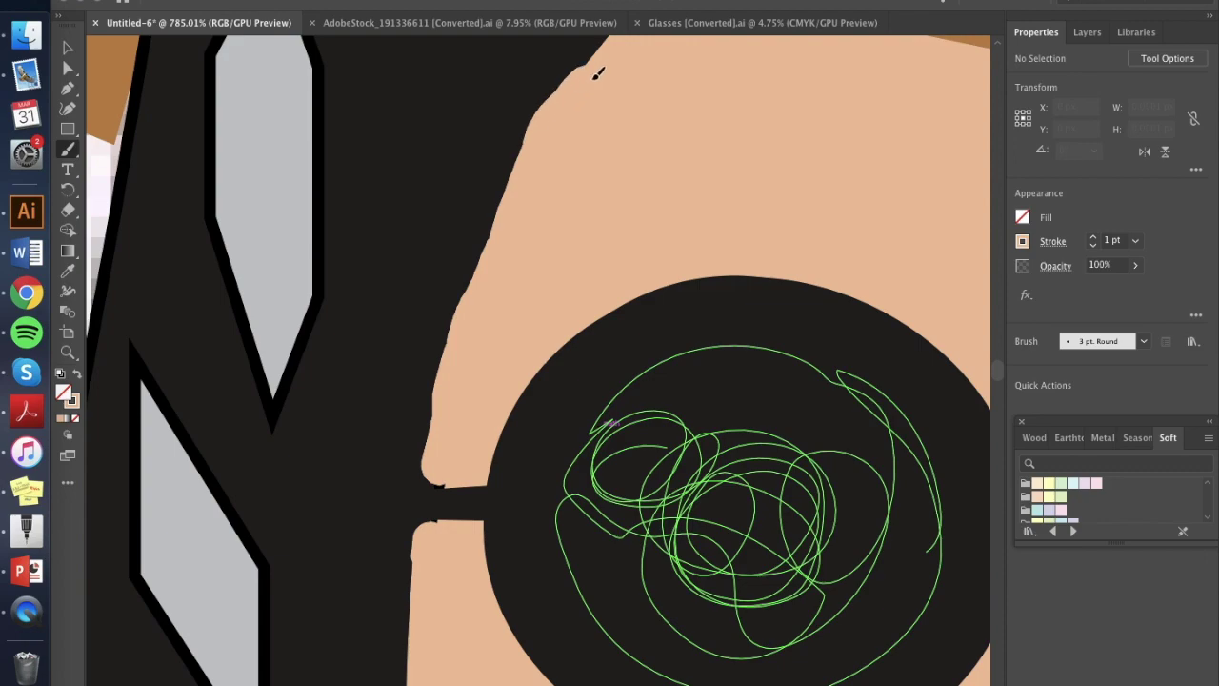
{"action": "scroll", "coordinate": [482, 362], "scroll_direction": "up", "scroll_amount": 5}
{"action": "left_click_drag", "start_coordinate": [409, 551], "coordinate": [431, 554]}
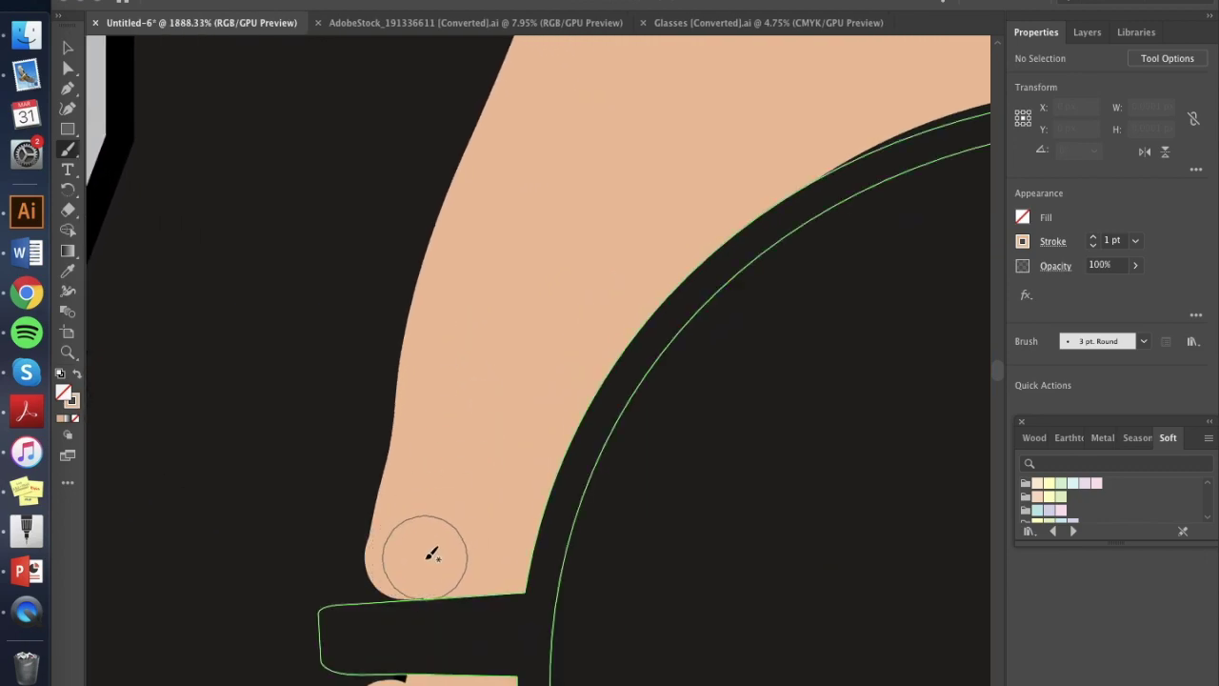
Step: Set the stroke weight to 0.25 pt and fill the tiny dark gap where the temple meets the glasses' arm
{"action": "scroll", "coordinate": [401, 550], "scroll_direction": "up", "scroll_amount": 5}
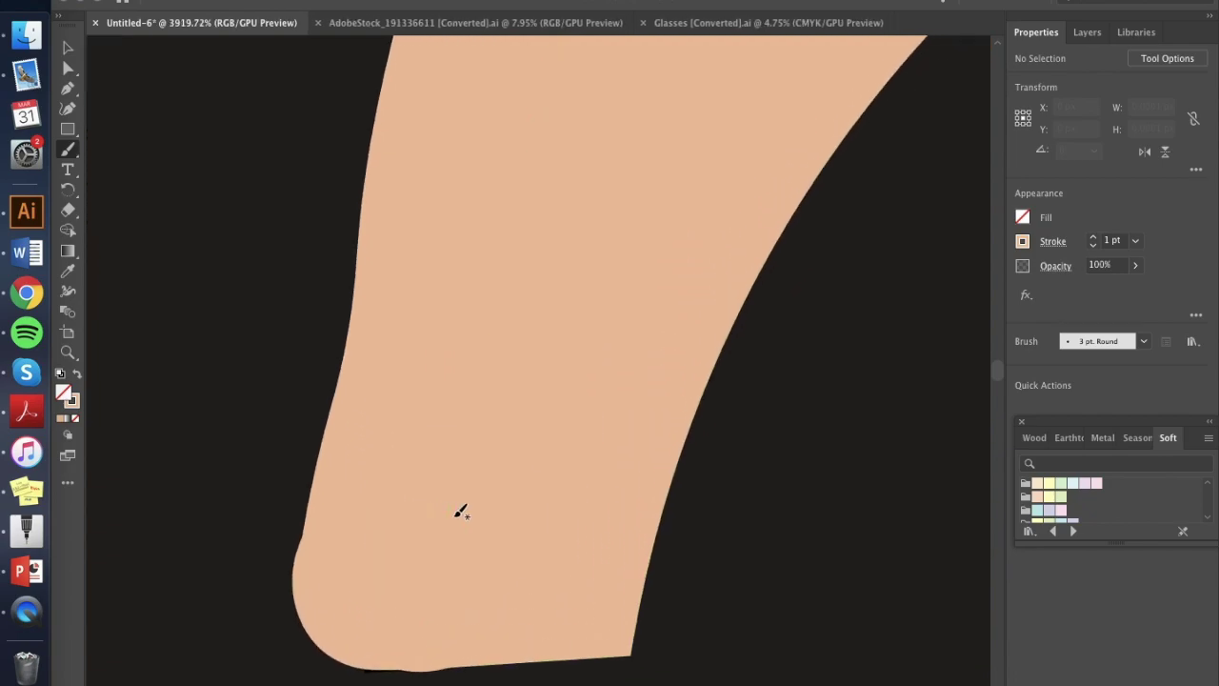
{"action": "left_click", "coordinate": [1143, 341]}
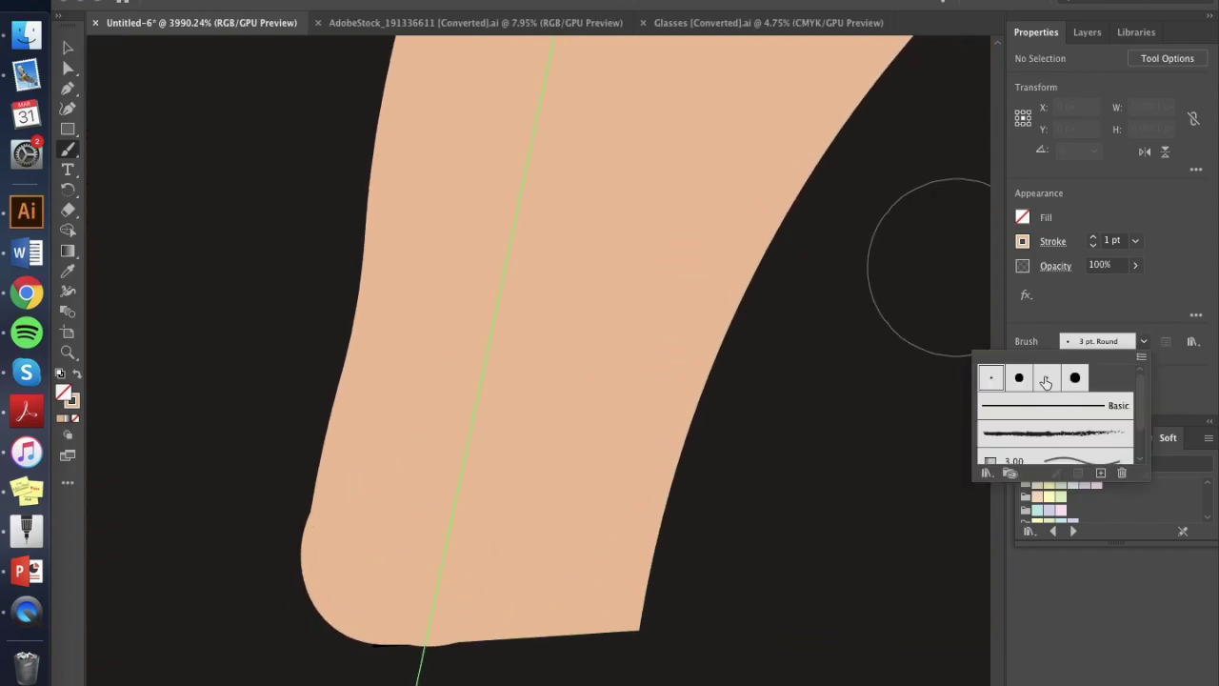
{"action": "left_click", "coordinate": [1136, 243]}
{"action": "left_click", "coordinate": [1139, 265]}
{"action": "left_click_drag", "start_coordinate": [353, 620], "coordinate": [407, 617]}
{"action": "scroll", "coordinate": [380, 488], "scroll_direction": "down", "scroll_amount": 10}
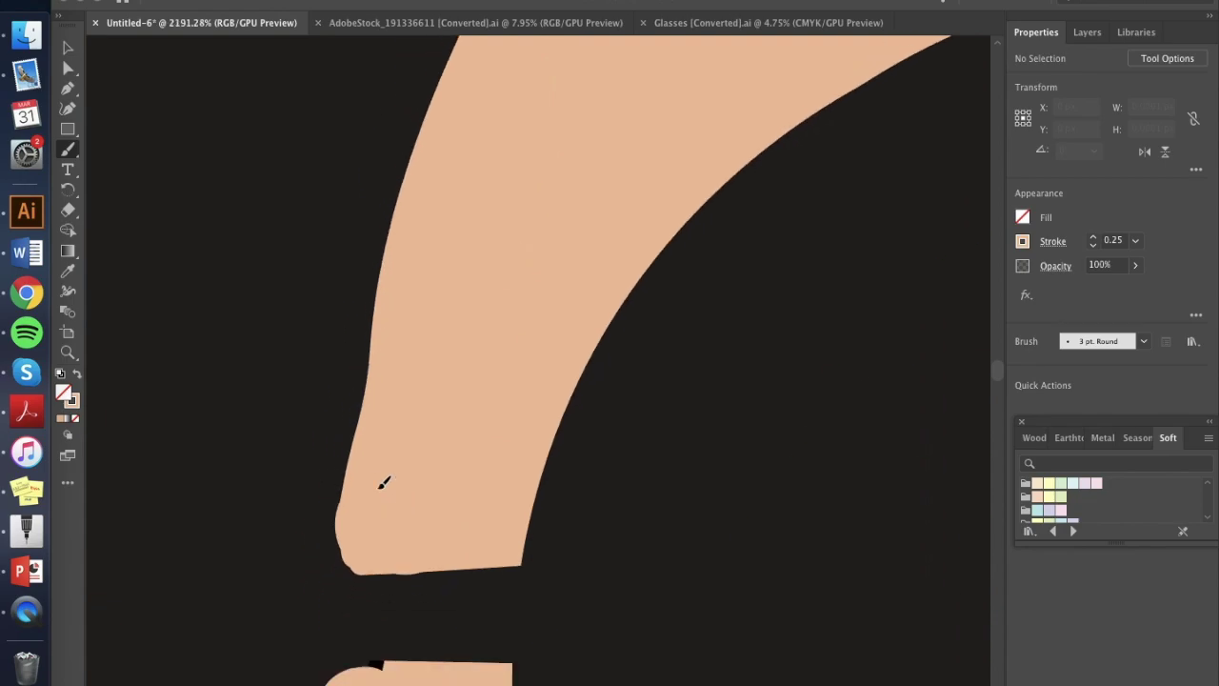
Step: Smooth the forehead's corner with thin skin-toned strokes along the headscarf up to the hat brim
{"action": "scroll", "coordinate": [380, 488], "scroll_direction": "up", "scroll_amount": 5}
{"action": "scroll", "coordinate": [380, 488], "scroll_direction": "down", "scroll_amount": 4}
{"action": "left_click_drag", "start_coordinate": [534, 293], "coordinate": [585, 232]}
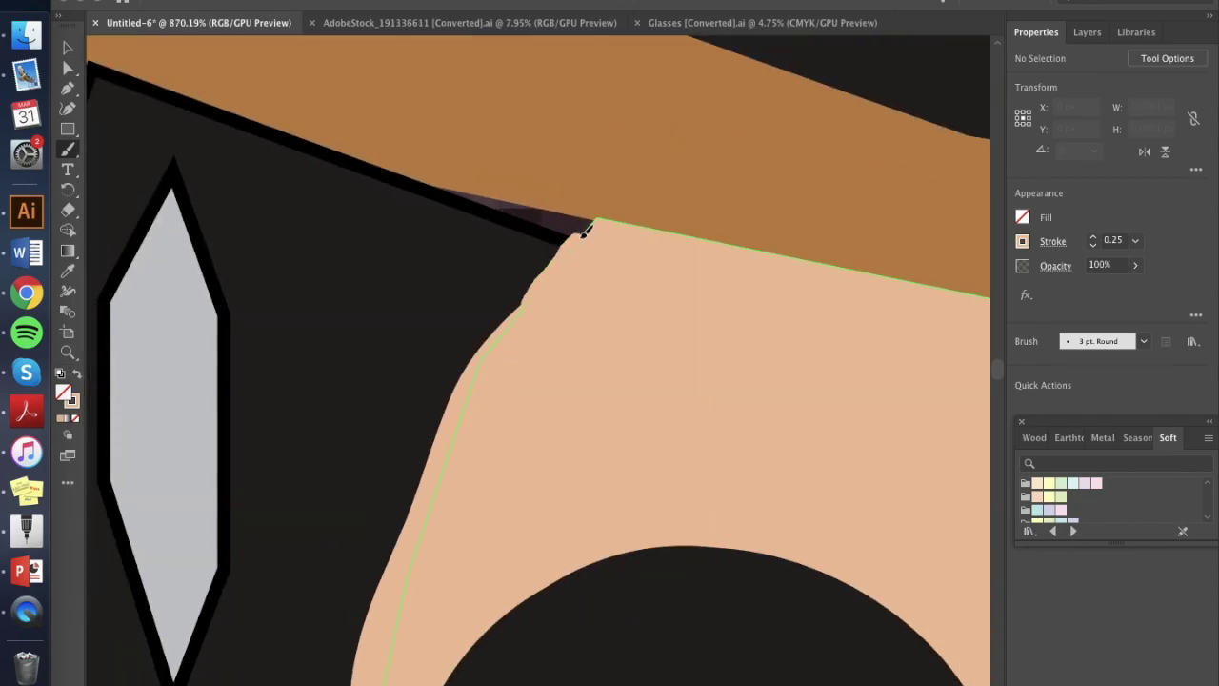
{"action": "scroll", "coordinate": [603, 219], "scroll_direction": "down", "scroll_amount": 2}
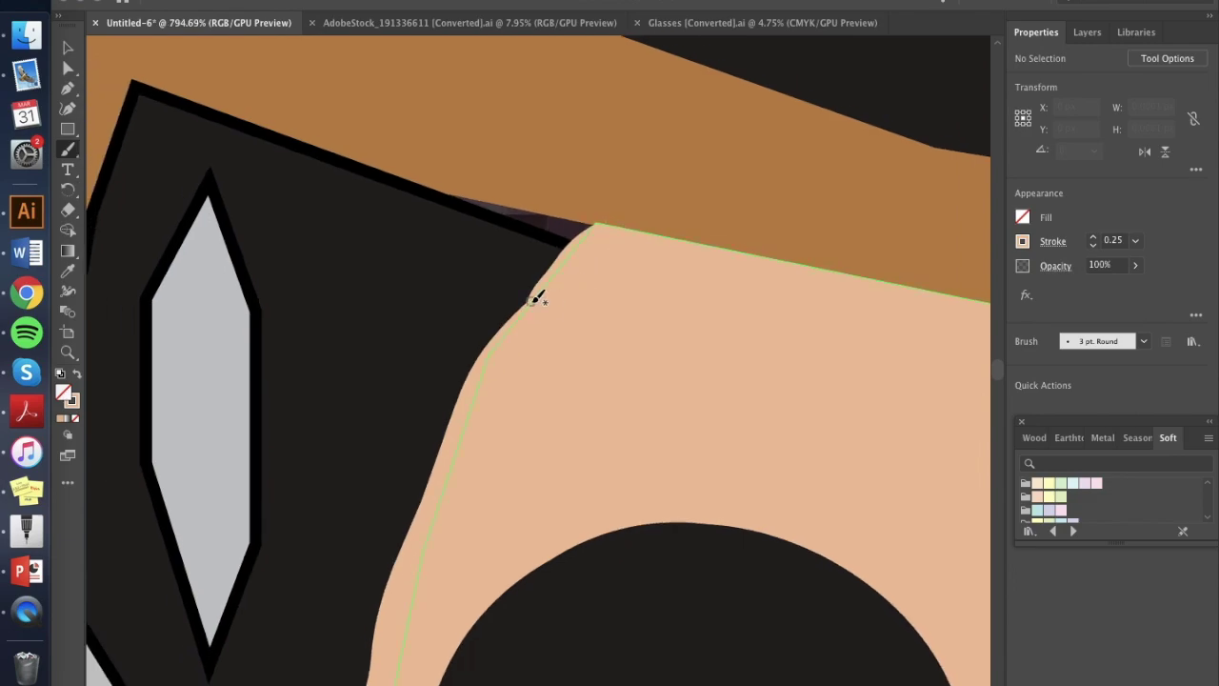
{"action": "scroll", "coordinate": [590, 307], "scroll_direction": "down", "scroll_amount": 20}
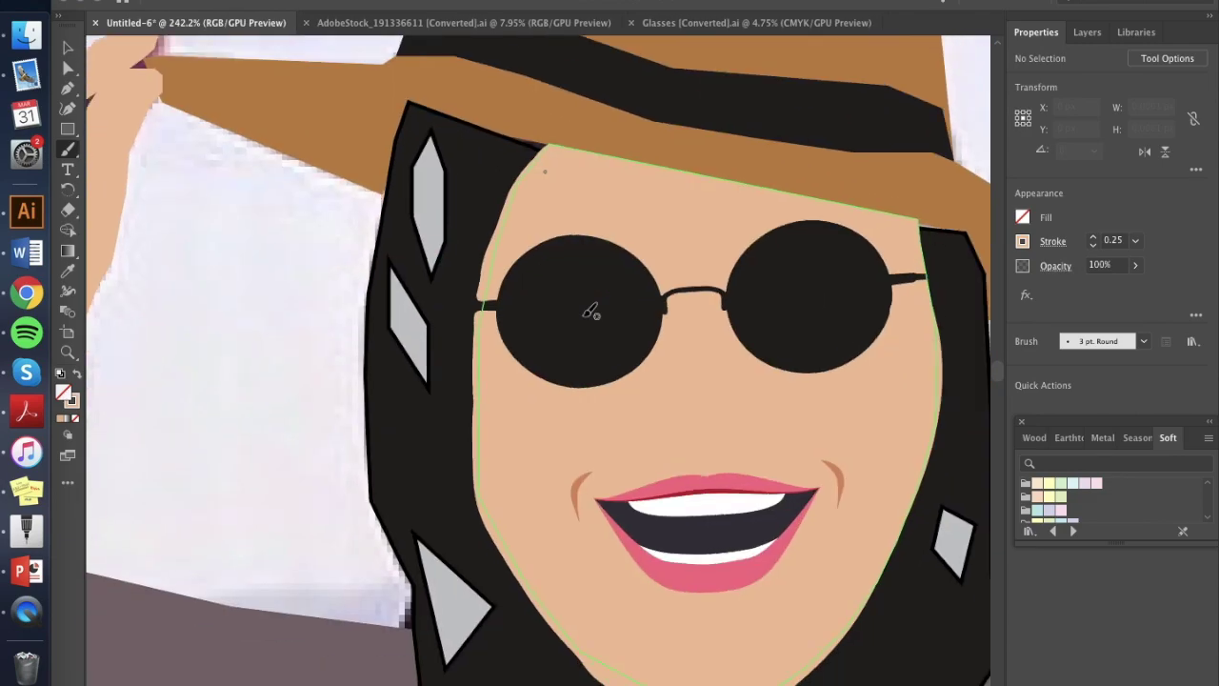
{"action": "scroll", "coordinate": [592, 314], "scroll_direction": "down", "scroll_amount": 4}
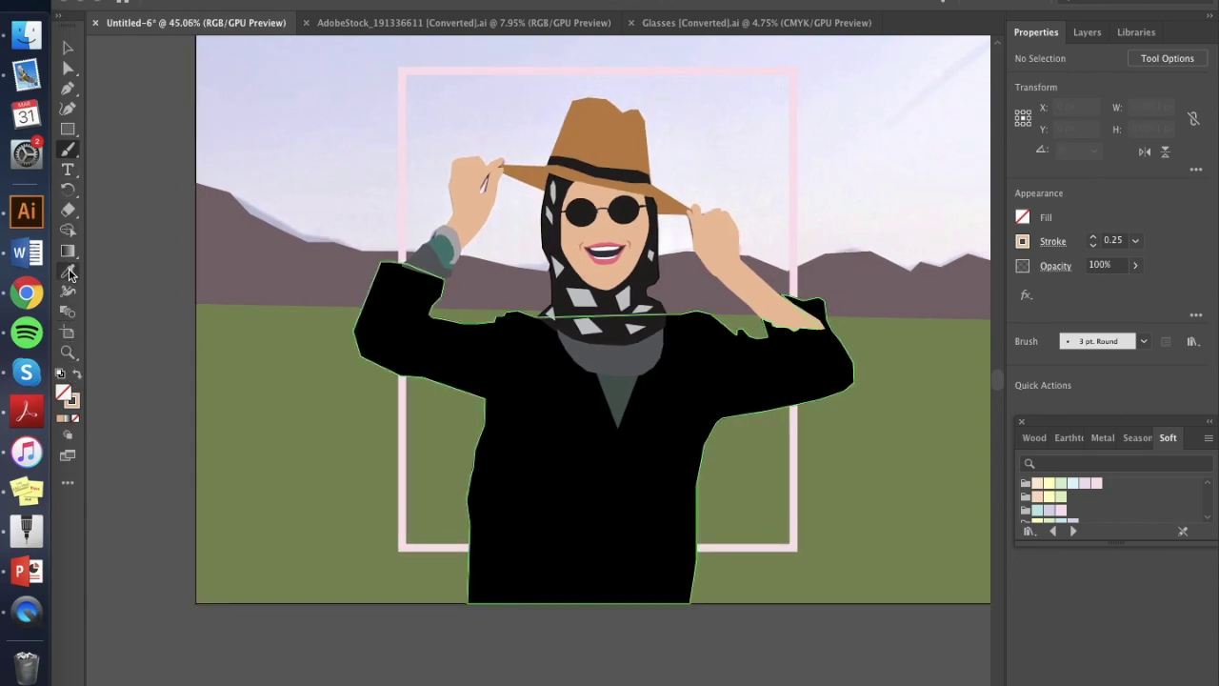
Step: Sample the mountain's colour for a 1 pt stroke and smooth the angular ridge with the 10 pt. Round brush
{"action": "key", "text": "shift+x"}
{"action": "scroll", "coordinate": [264, 223], "scroll_direction": "up", "scroll_amount": 8}
{"action": "scroll", "coordinate": [265, 227], "scroll_direction": "down", "scroll_amount": 2}
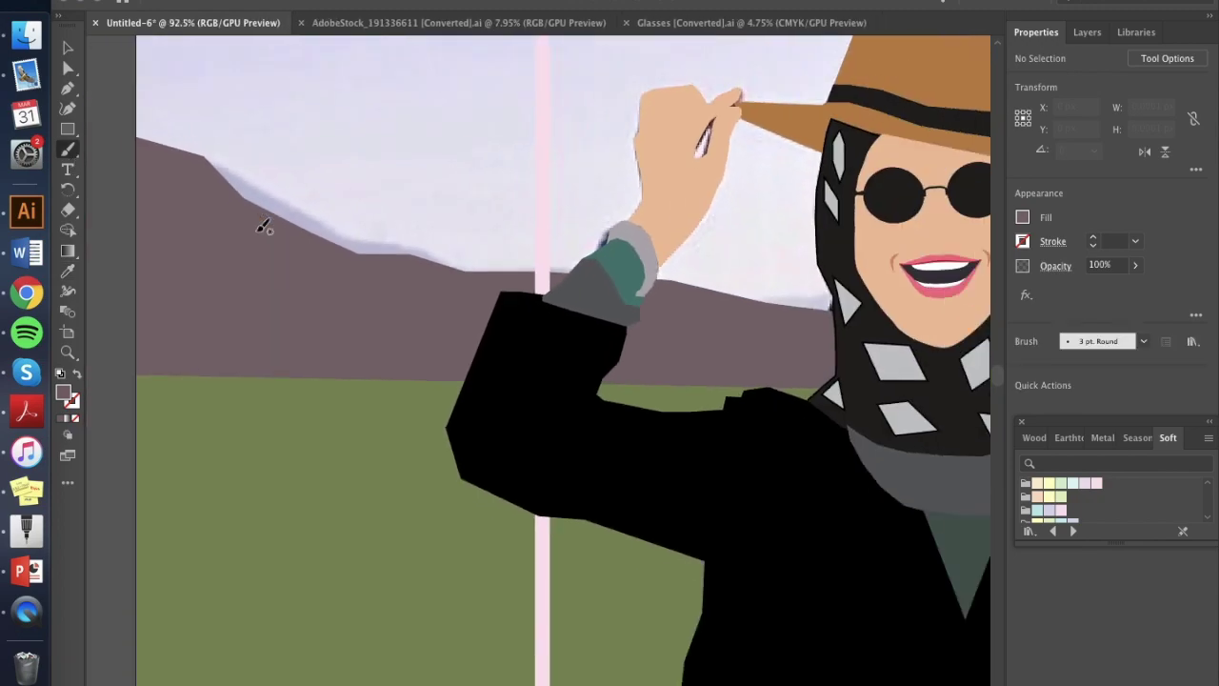
{"action": "scroll", "coordinate": [331, 266], "scroll_direction": "down", "scroll_amount": 1}
{"action": "left_click", "coordinate": [1143, 341]}
{"action": "left_click", "coordinate": [1023, 381]}
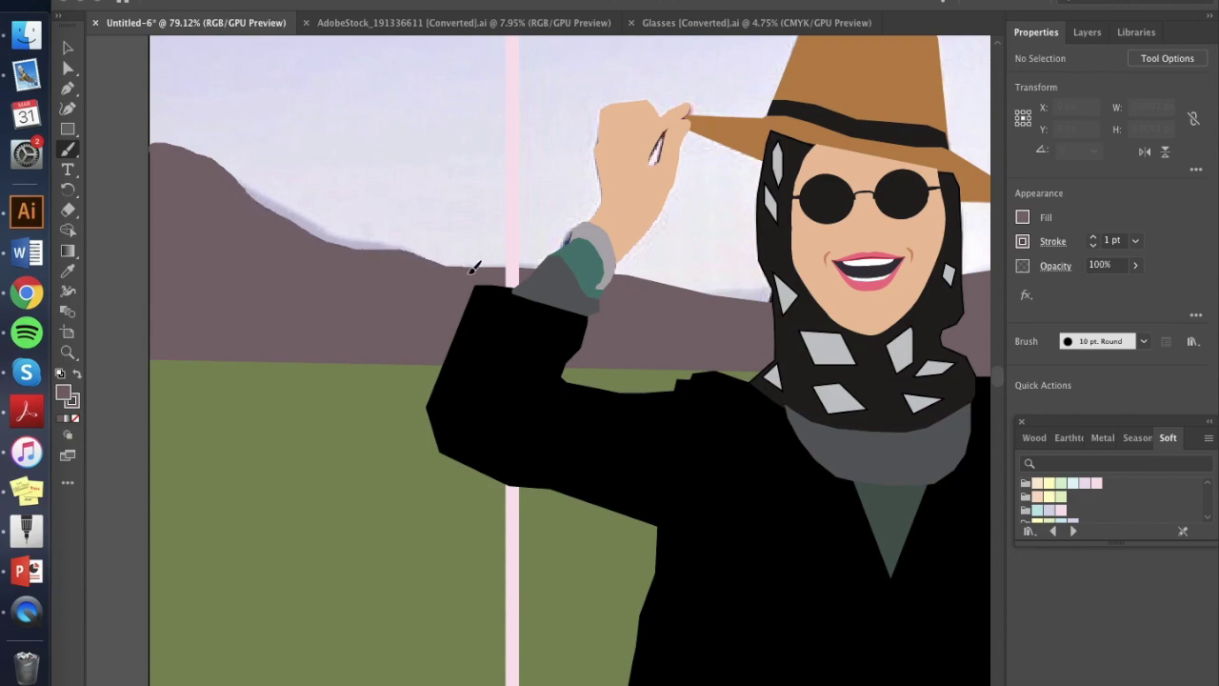
Step: Remove the brush fill and extend the mountain-coloured ridge stroke across the pink frame to the grey sleeve cuff
{"action": "key", "text": "slash"}
{"action": "scroll", "coordinate": [348, 277], "scroll_direction": "up", "scroll_amount": 5}
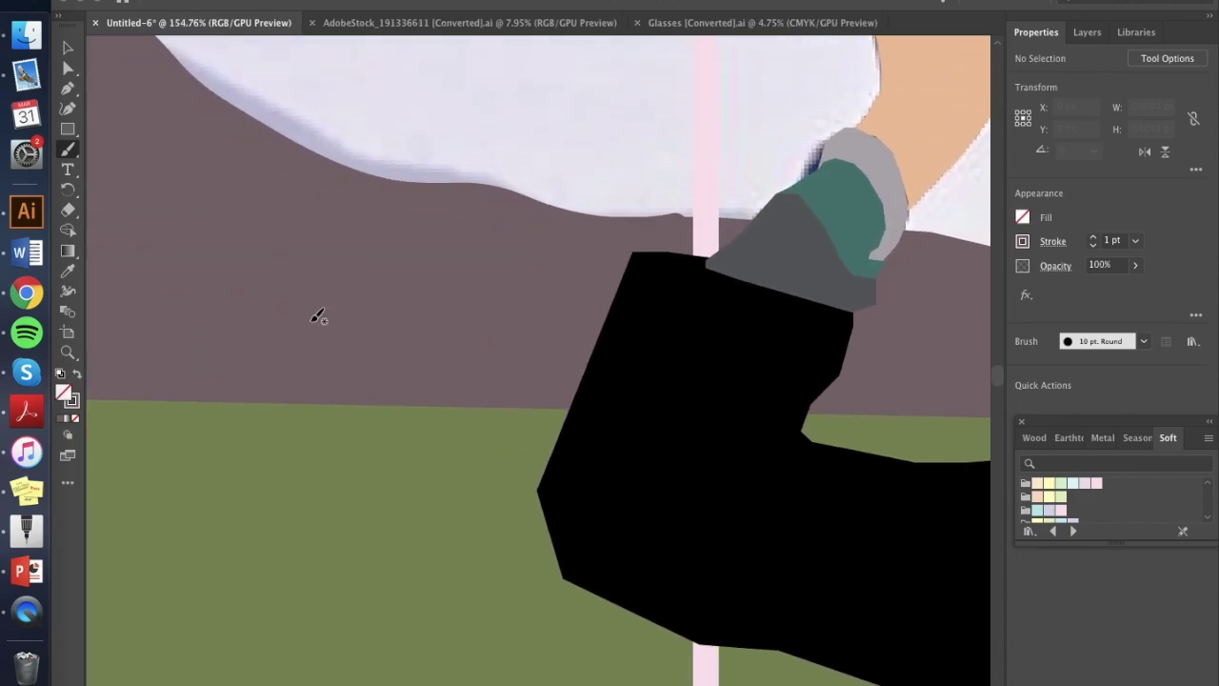
{"action": "scroll", "coordinate": [724, 238], "scroll_direction": "right", "scroll_amount": 6}
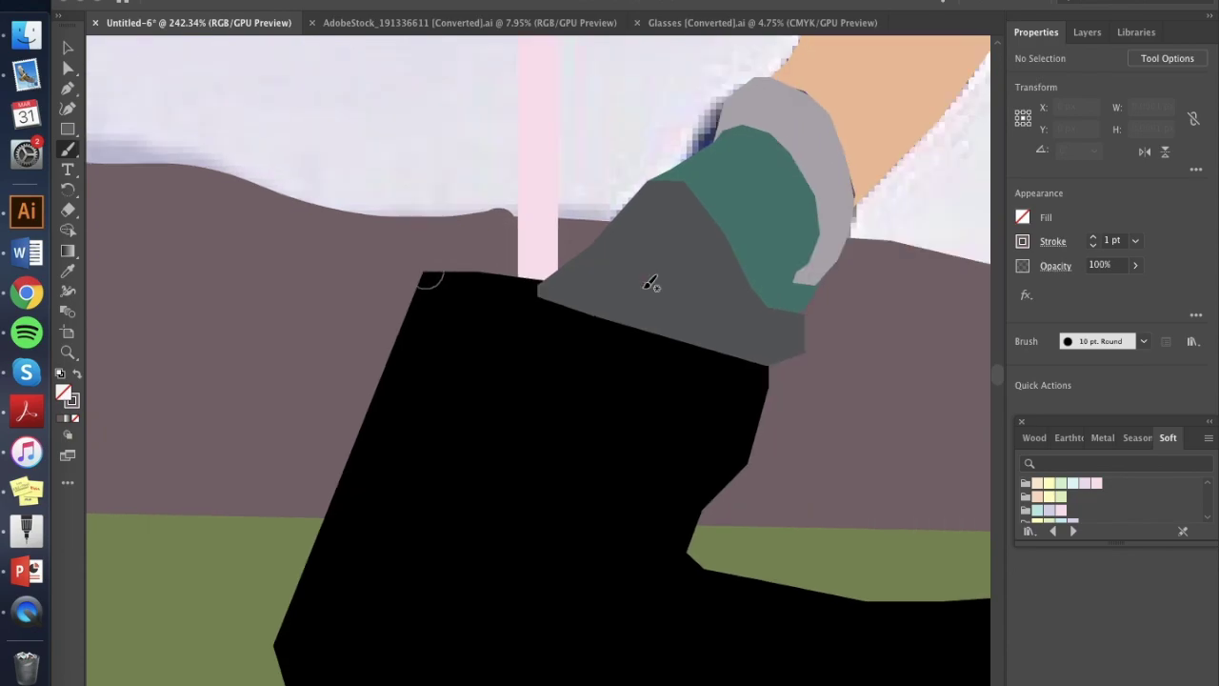
{"action": "left_click_drag", "start_coordinate": [444, 216], "coordinate": [544, 219]}
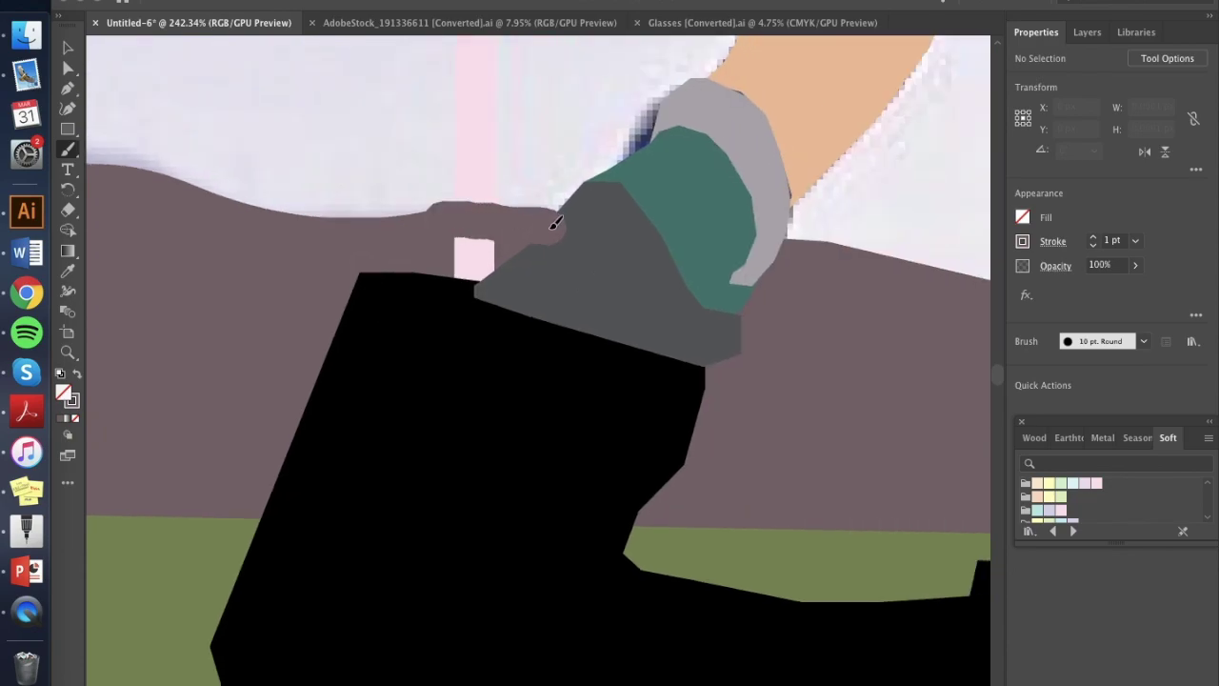
Step: Extend the mountain-coloured stroke behind the sleeve cuff and across the pink frame, and send it to the back
{"action": "left_click_drag", "start_coordinate": [440, 218], "coordinate": [382, 227]}
{"action": "key", "text": "v"}
{"action": "right_click", "coordinate": [476, 210]}
{"action": "mouse_move", "coordinate": [555, 487]}
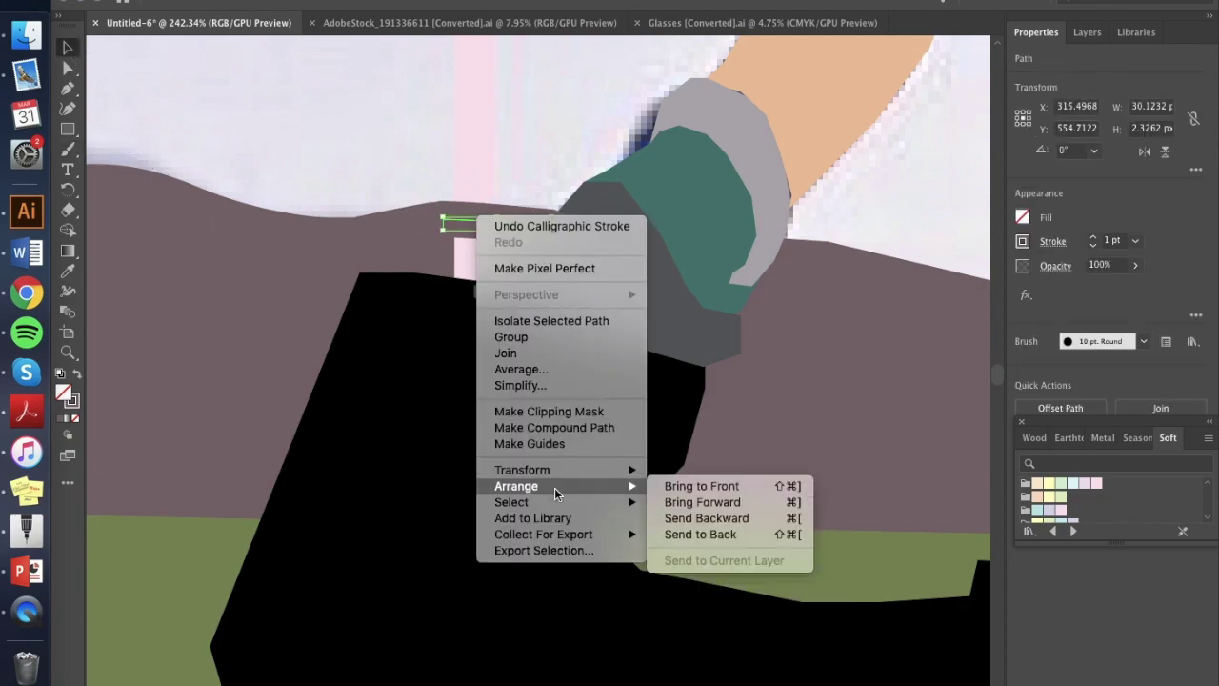
{"action": "left_click", "coordinate": [684, 534]}
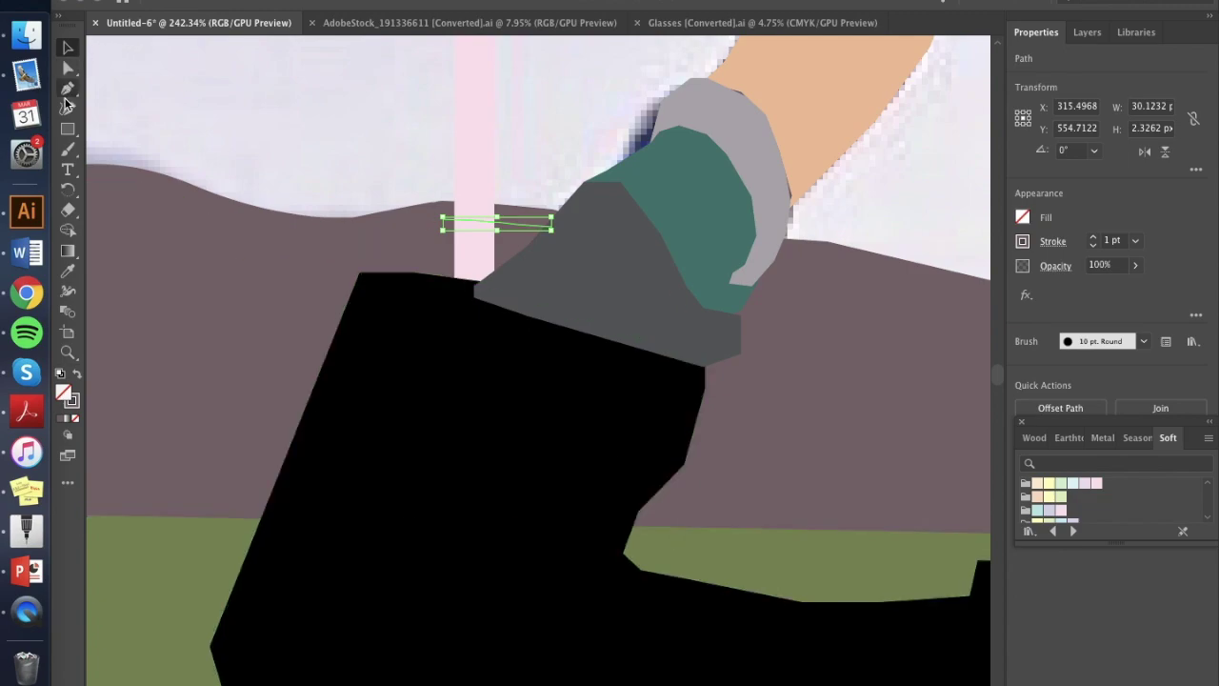
Step: Round off the angular mountain peaks beyond the woman's raised right-hand arm with 1 pt mountain-coloured Round brush strokes
{"action": "left_click", "coordinate": [68, 149]}
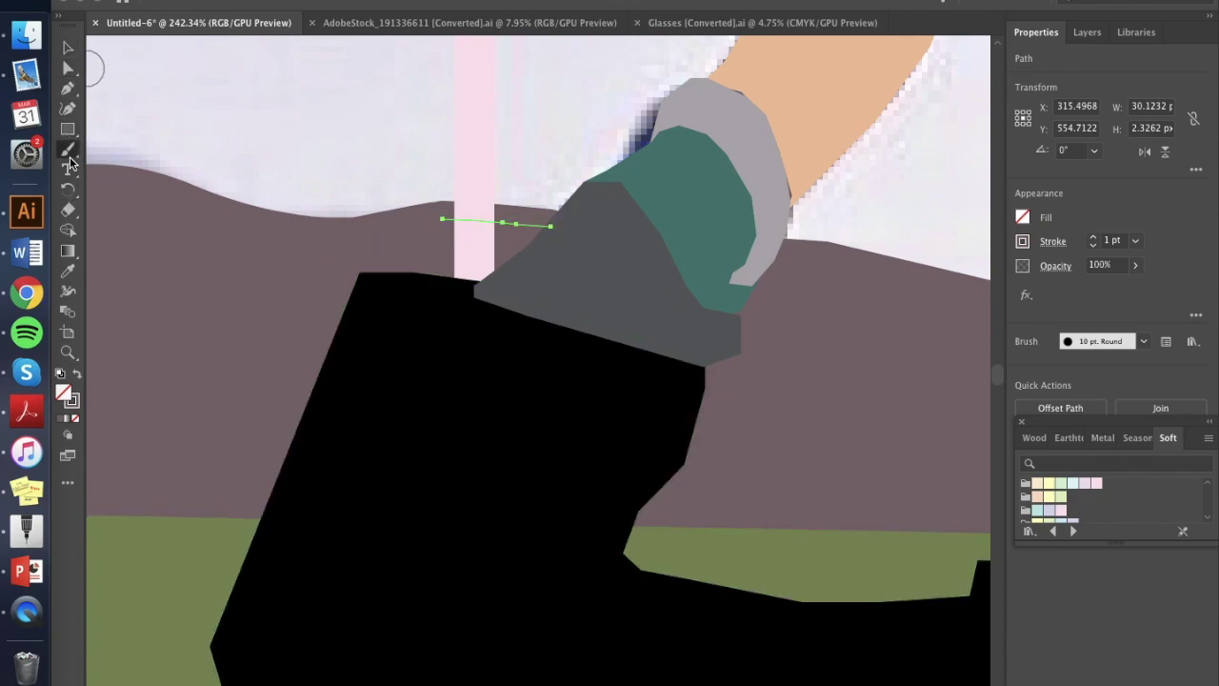
{"action": "left_click", "coordinate": [77, 376]}
{"action": "scroll", "coordinate": [682, 277], "scroll_direction": "down", "scroll_amount": 5}
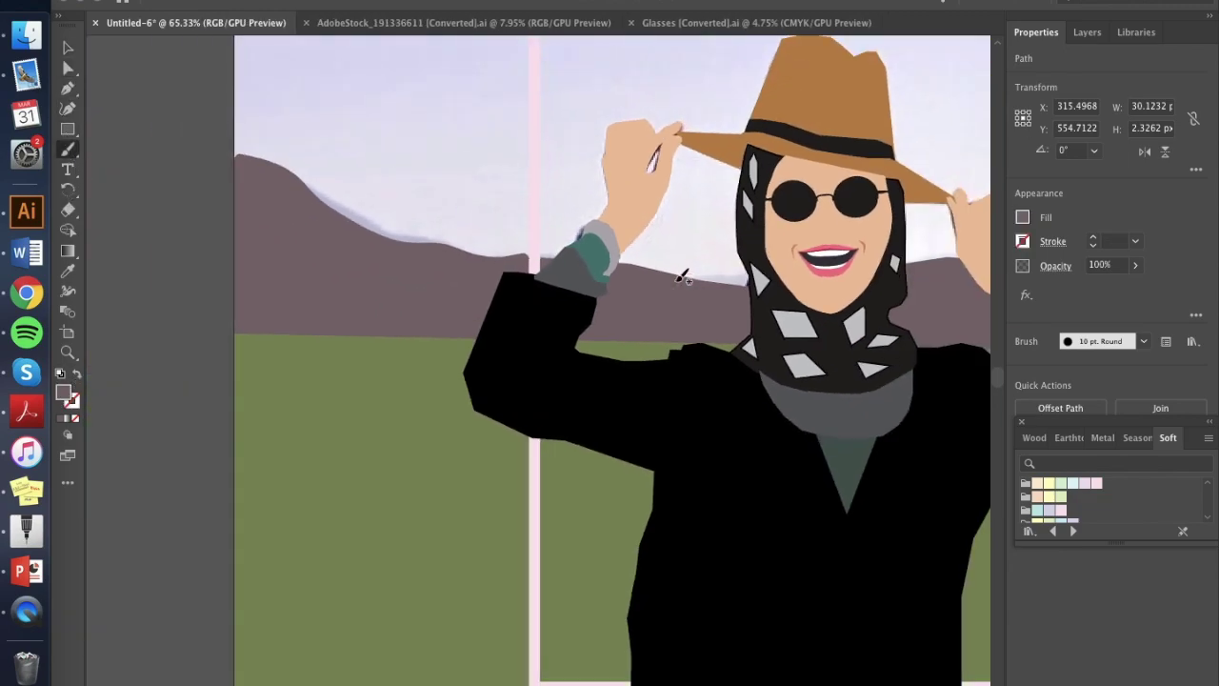
{"action": "scroll", "coordinate": [682, 276], "scroll_direction": "right", "scroll_amount": 4}
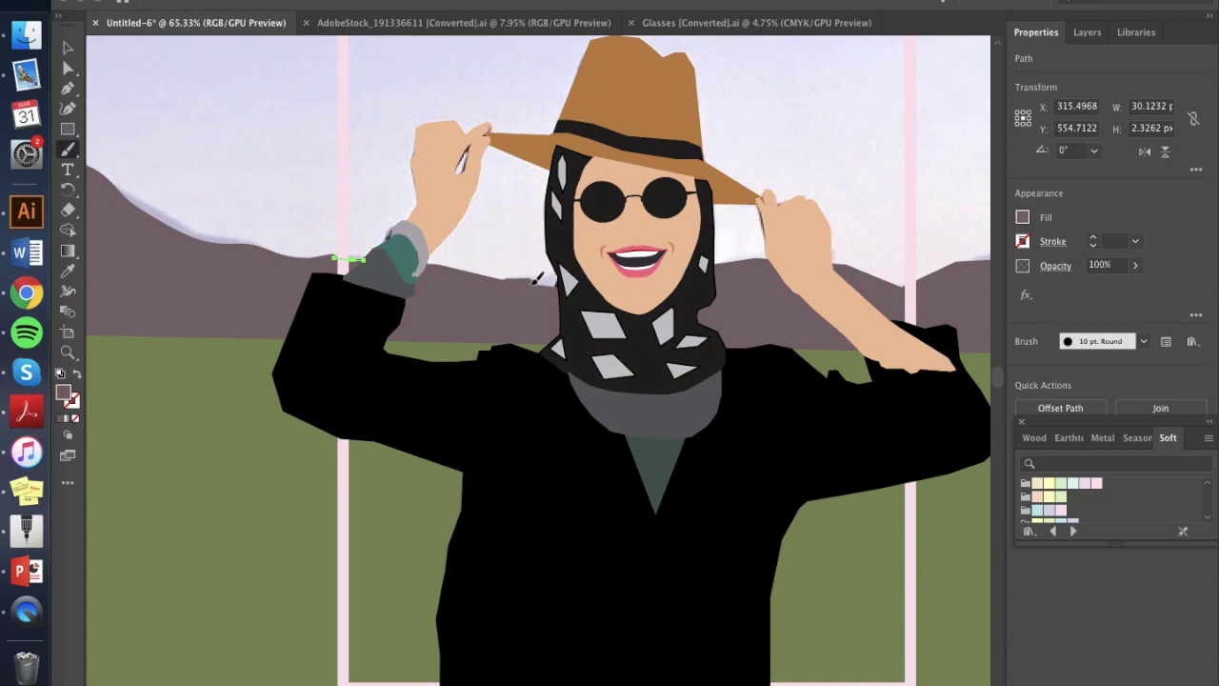
{"action": "key", "text": "super+shift+a"}
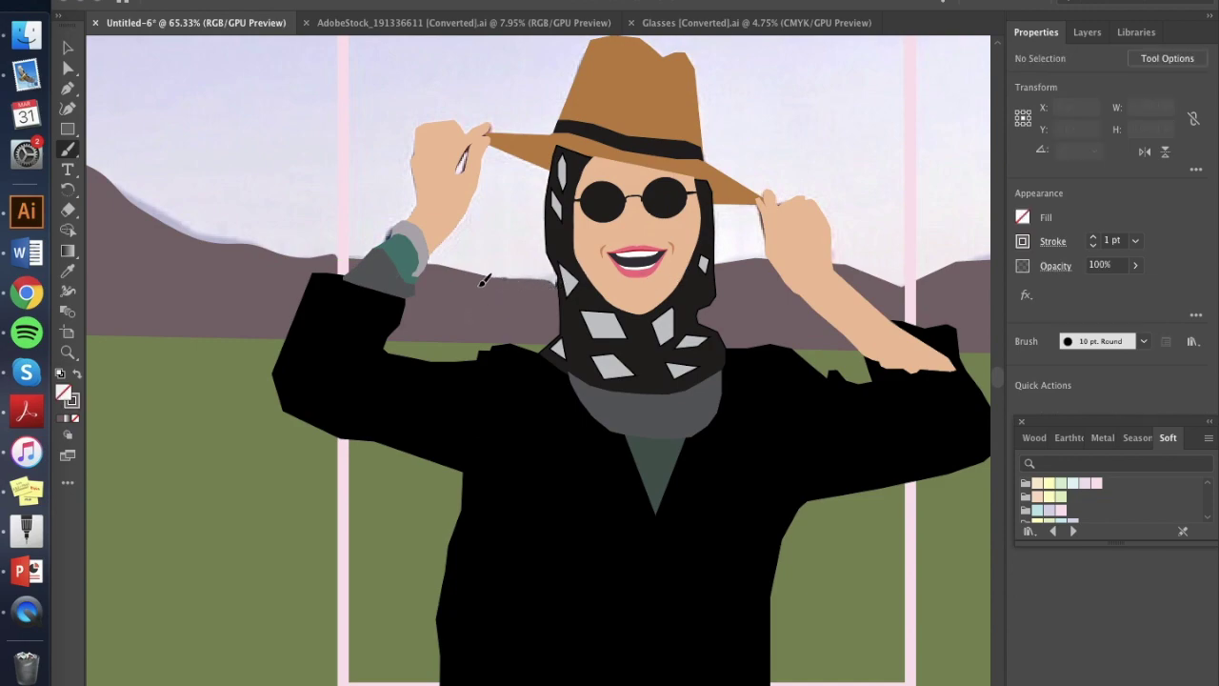
{"action": "scroll", "coordinate": [512, 339], "scroll_direction": "down", "scroll_amount": 2}
{"action": "scroll", "coordinate": [705, 305], "scroll_direction": "right", "scroll_amount": 3}
{"action": "scroll", "coordinate": [701, 334], "scroll_direction": "up", "scroll_amount": 4}
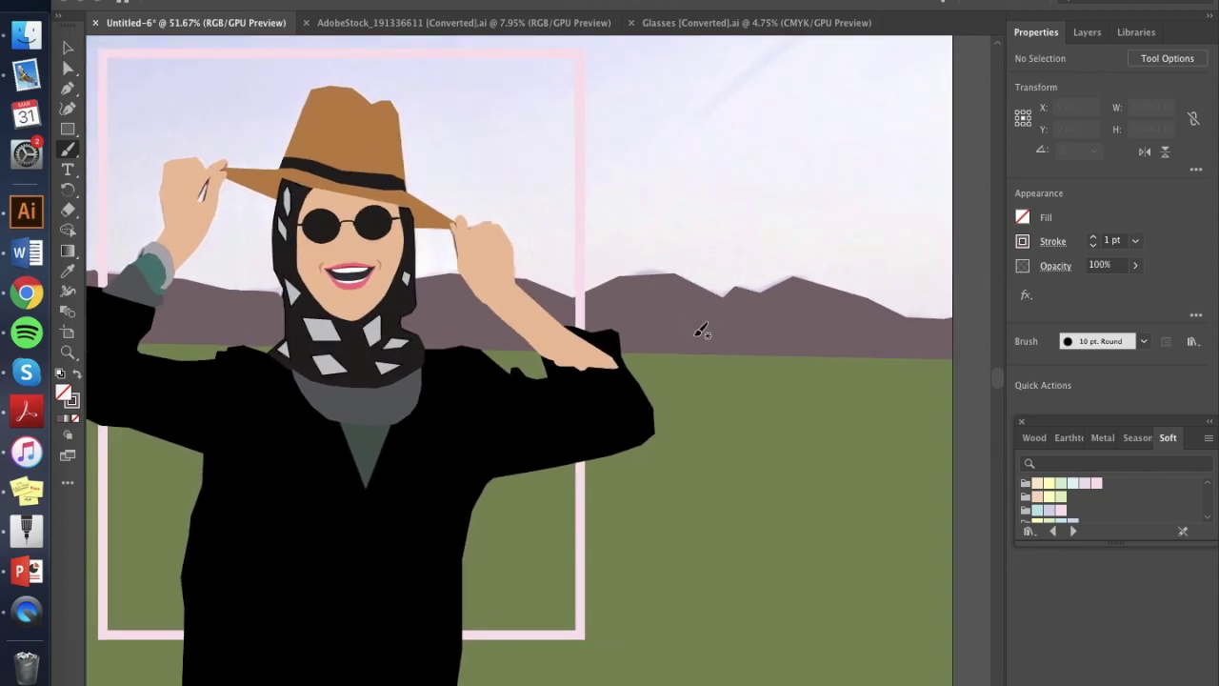
{"action": "mouse_move", "coordinate": [575, 217]}
{"action": "left_mouse_down"}
{"action": "mouse_move", "coordinate": [654, 221]}
{"action": "mouse_move", "coordinate": [750, 253]}
{"action": "left_mouse_up"}
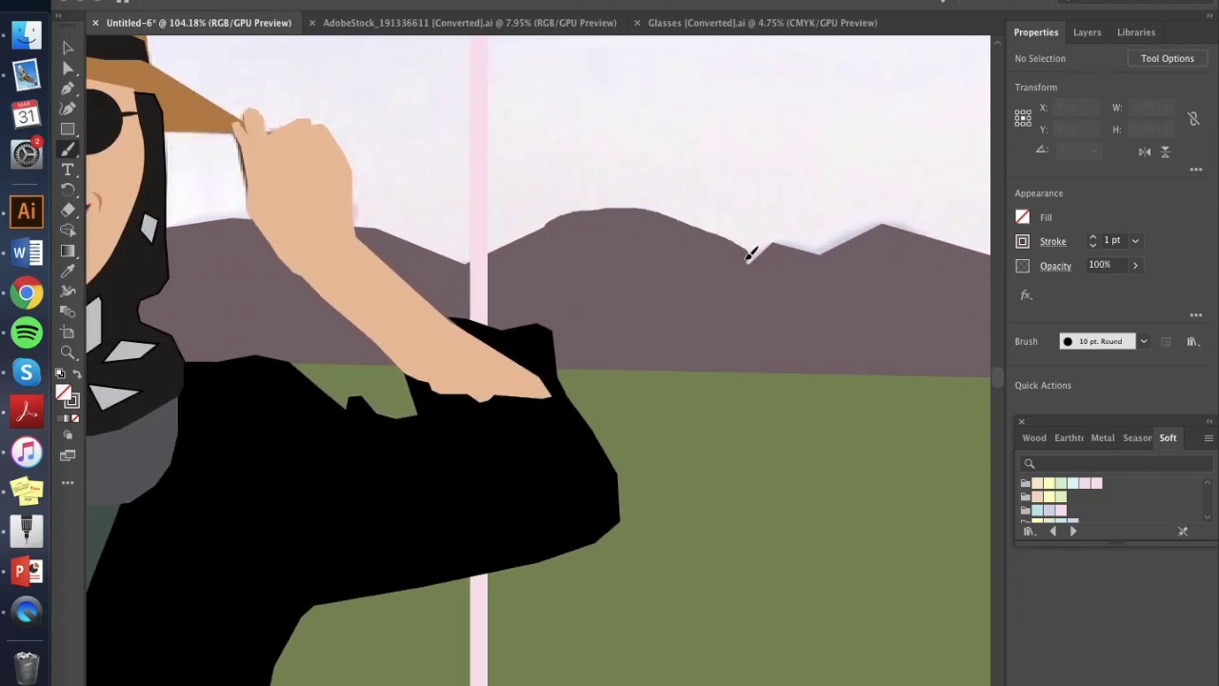
{"action": "scroll", "coordinate": [885, 227], "scroll_direction": "right", "scroll_amount": 5}
{"action": "left_click_drag", "start_coordinate": [678, 238], "coordinate": [824, 278]}
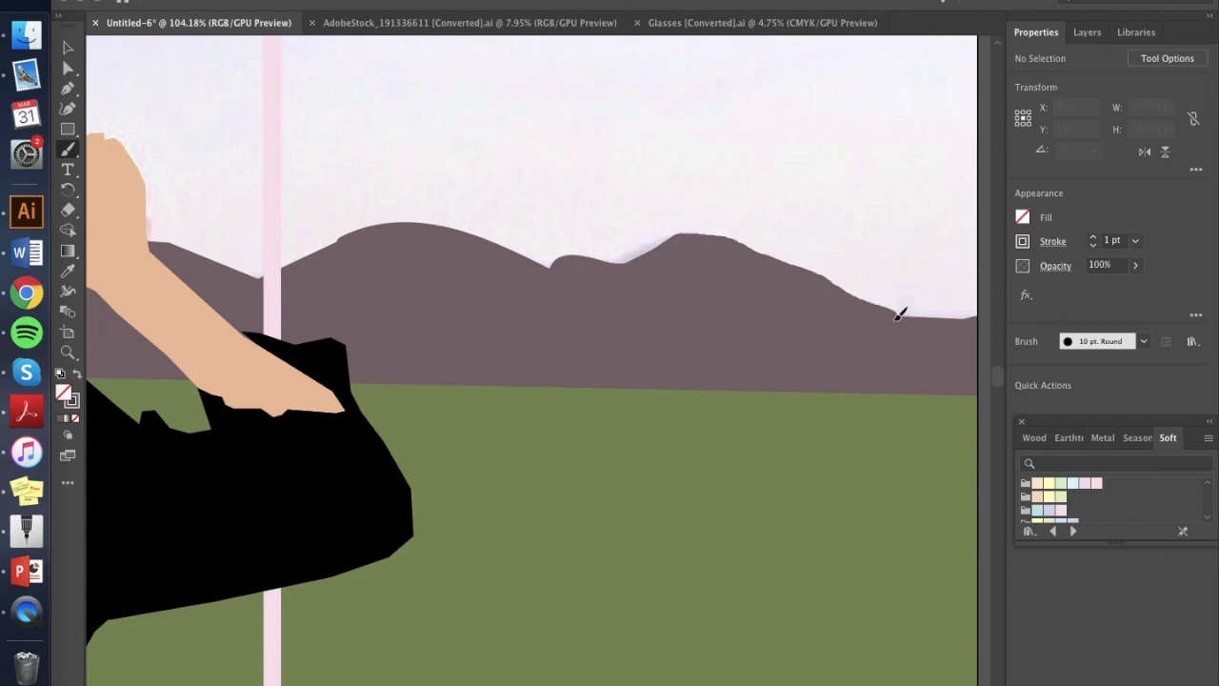
Step: Smooth the small hump between the peaks and the ridge's final slope down to the artboard edge with mountain-coloured strokes
{"action": "scroll", "coordinate": [737, 362], "scroll_direction": "down", "scroll_amount": 4}
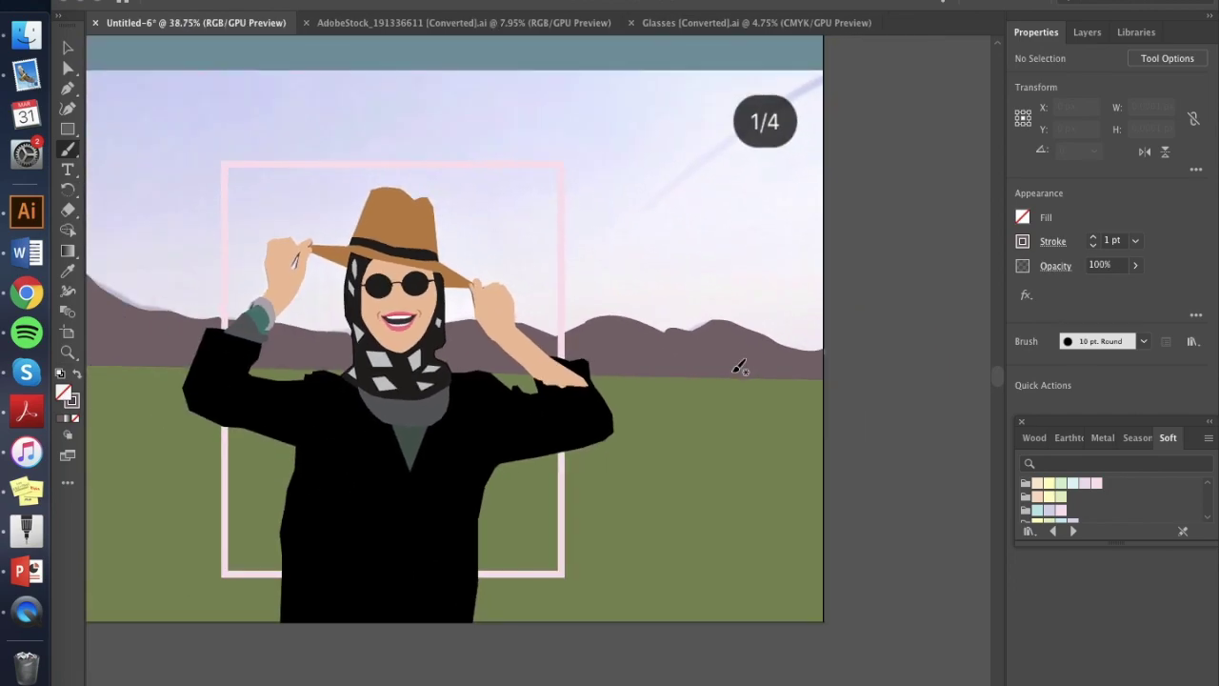
{"action": "scroll", "coordinate": [737, 362], "scroll_direction": "up", "scroll_amount": 4}
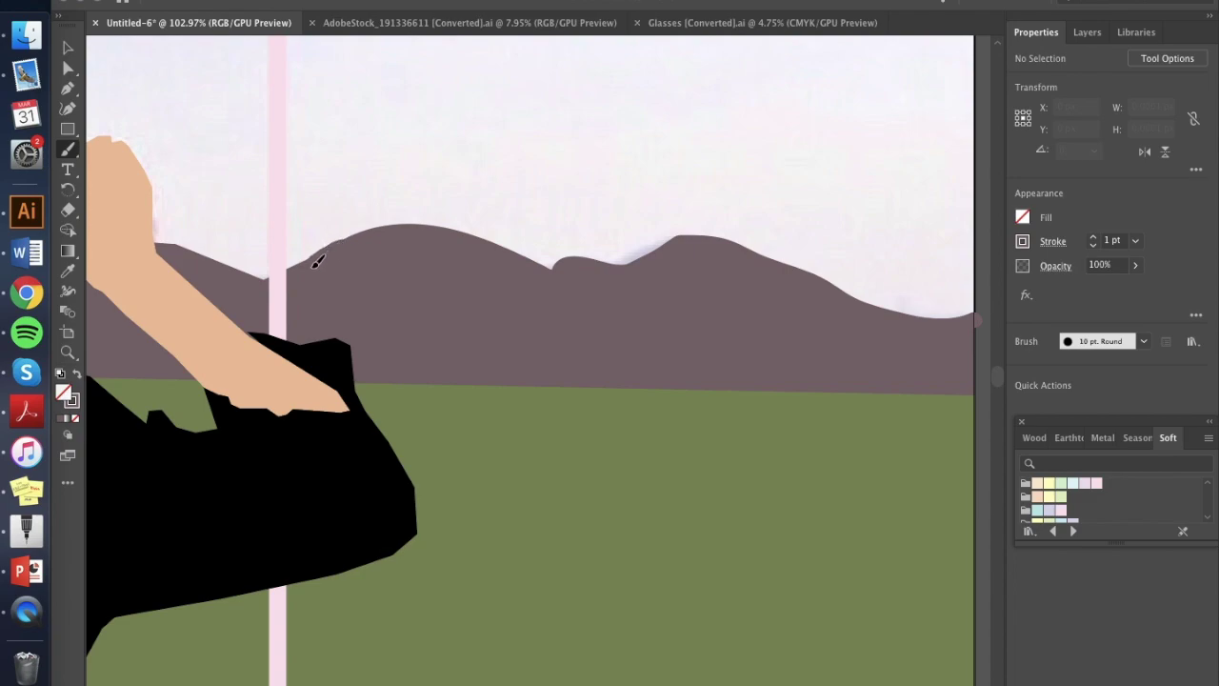
{"action": "left_click_drag", "start_coordinate": [562, 264], "coordinate": [633, 264]}
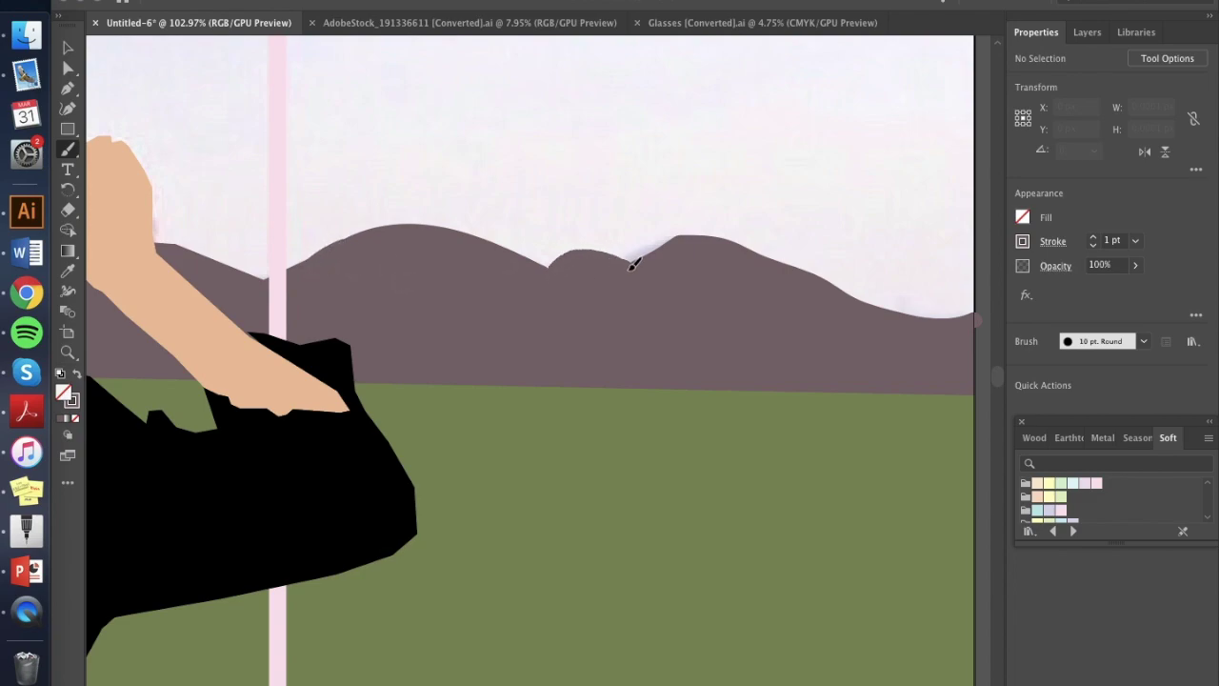
{"action": "mouse_move", "coordinate": [745, 248]}
{"action": "left_mouse_down"}
{"action": "mouse_move", "coordinate": [889, 308]}
{"action": "mouse_move", "coordinate": [971, 315]}
{"action": "left_mouse_up"}
{"action": "scroll", "coordinate": [773, 332], "scroll_direction": "down", "scroll_amount": 4}
{"action": "scroll", "coordinate": [774, 332], "scroll_direction": "down", "scroll_amount": 3}
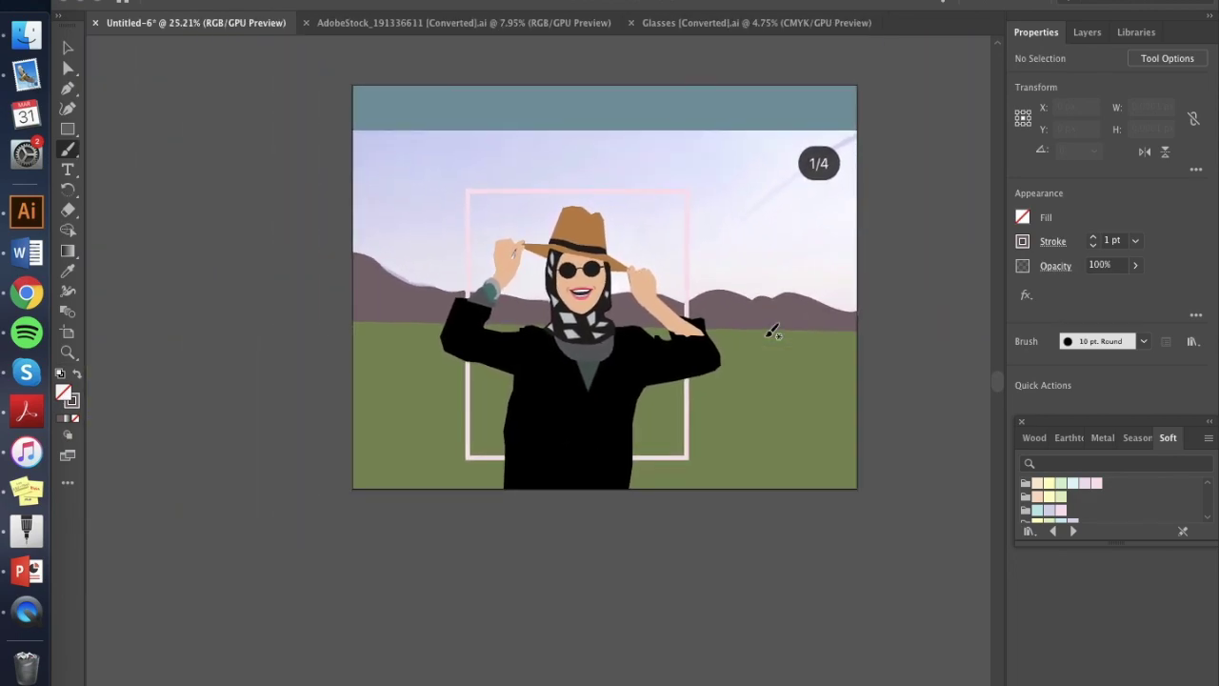
{"action": "scroll", "coordinate": [787, 327], "scroll_direction": "up", "scroll_amount": 1}
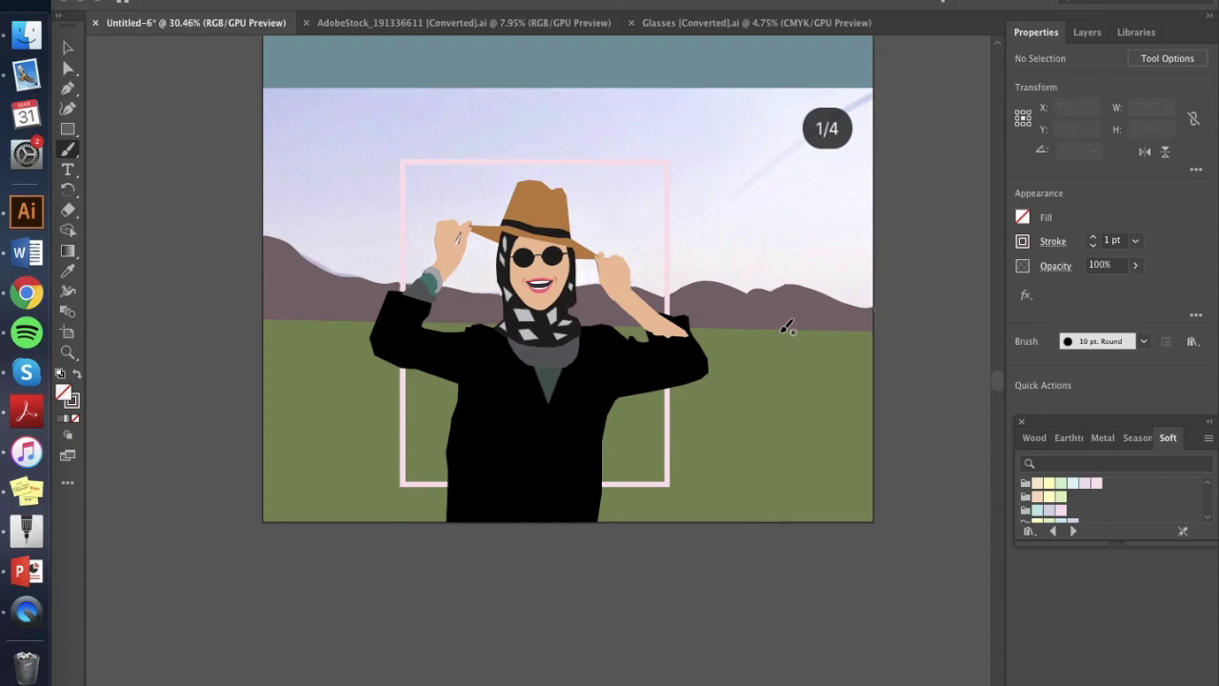
Step: Hide Layer 2 with the reference photo so only the illustration and its blue background show
{"action": "left_click", "coordinate": [1086, 33]}
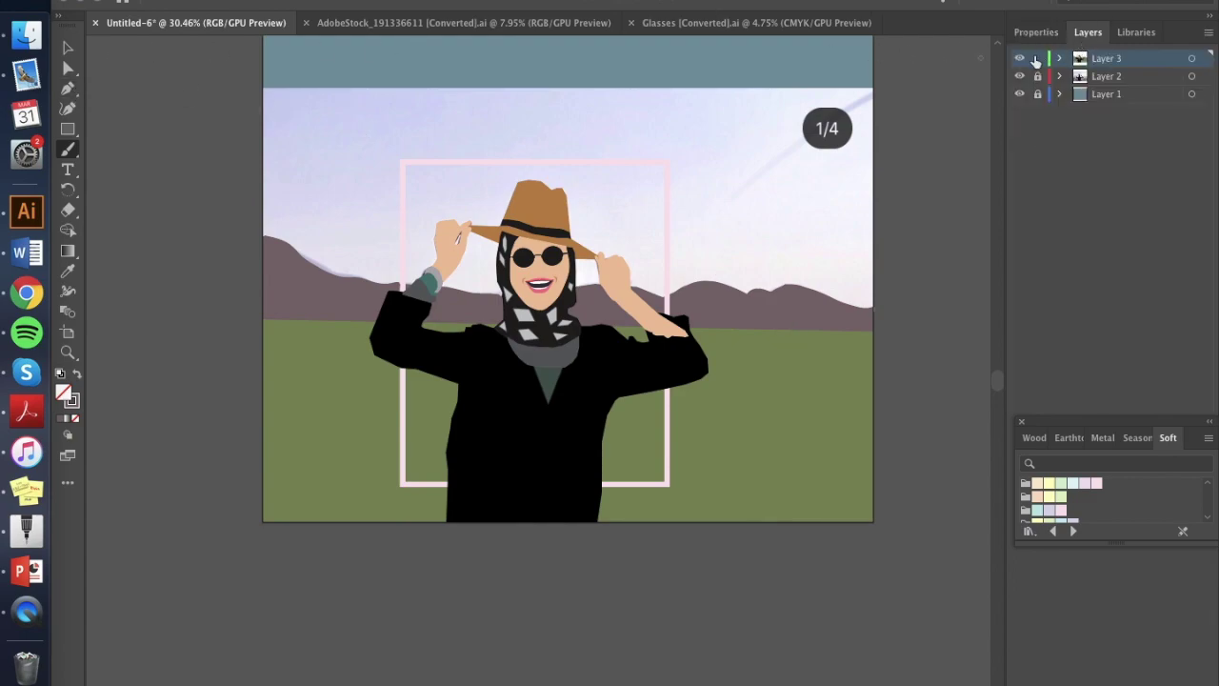
{"action": "left_click", "coordinate": [1021, 78]}
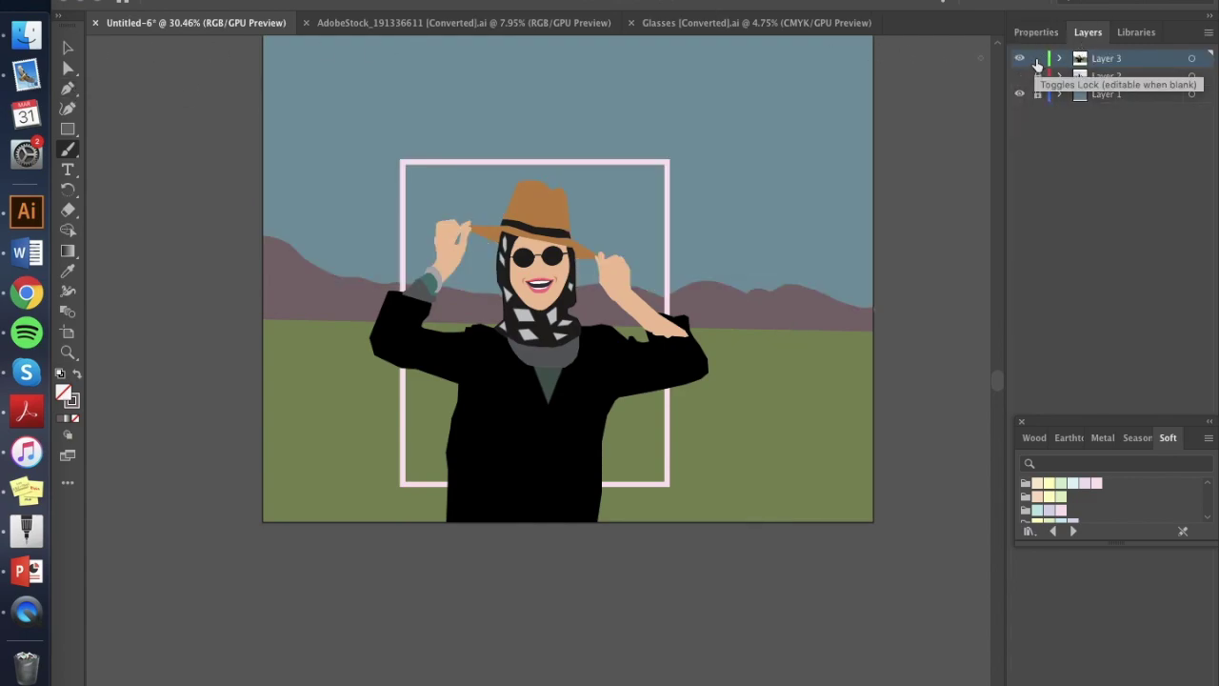
{"action": "scroll", "coordinate": [806, 459], "scroll_direction": "down", "scroll_amount": 2}
{"action": "scroll", "coordinate": [806, 459], "scroll_direction": "up", "scroll_amount": 2}
{"action": "scroll", "coordinate": [805, 459], "scroll_direction": "down", "scroll_amount": 1}
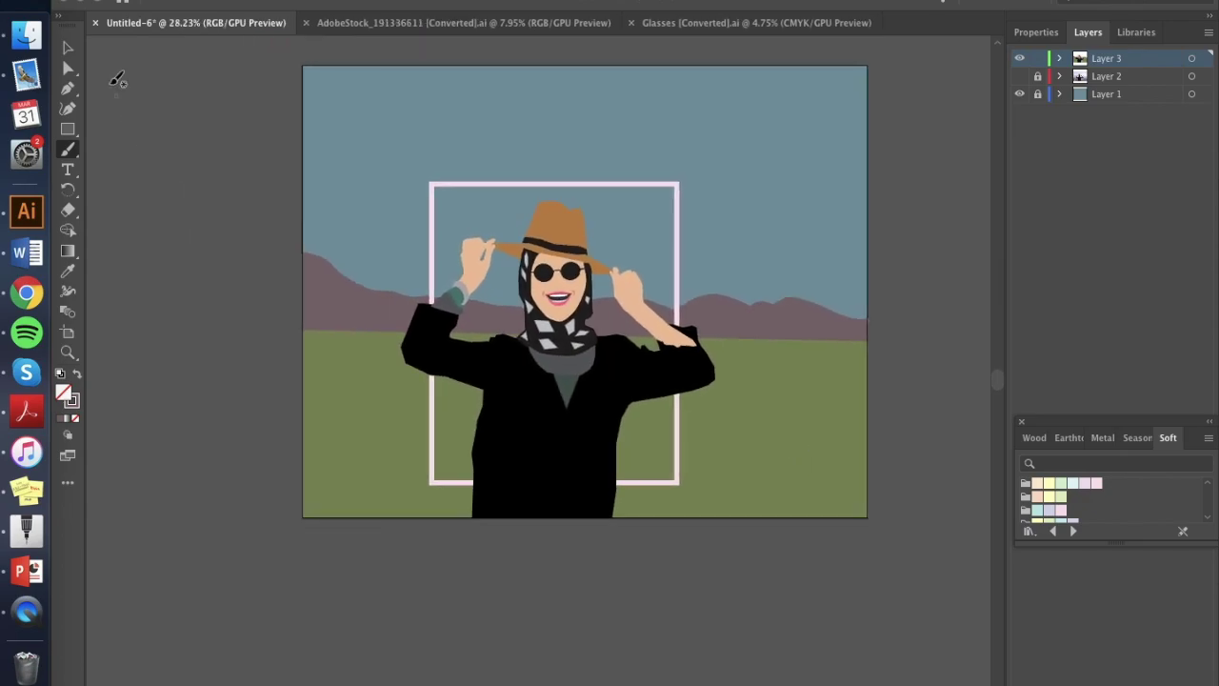
Step: Add the text "Mexico" beside the artboard in the Gloss Drop font at 72 pt
{"action": "left_click", "coordinate": [65, 172]}
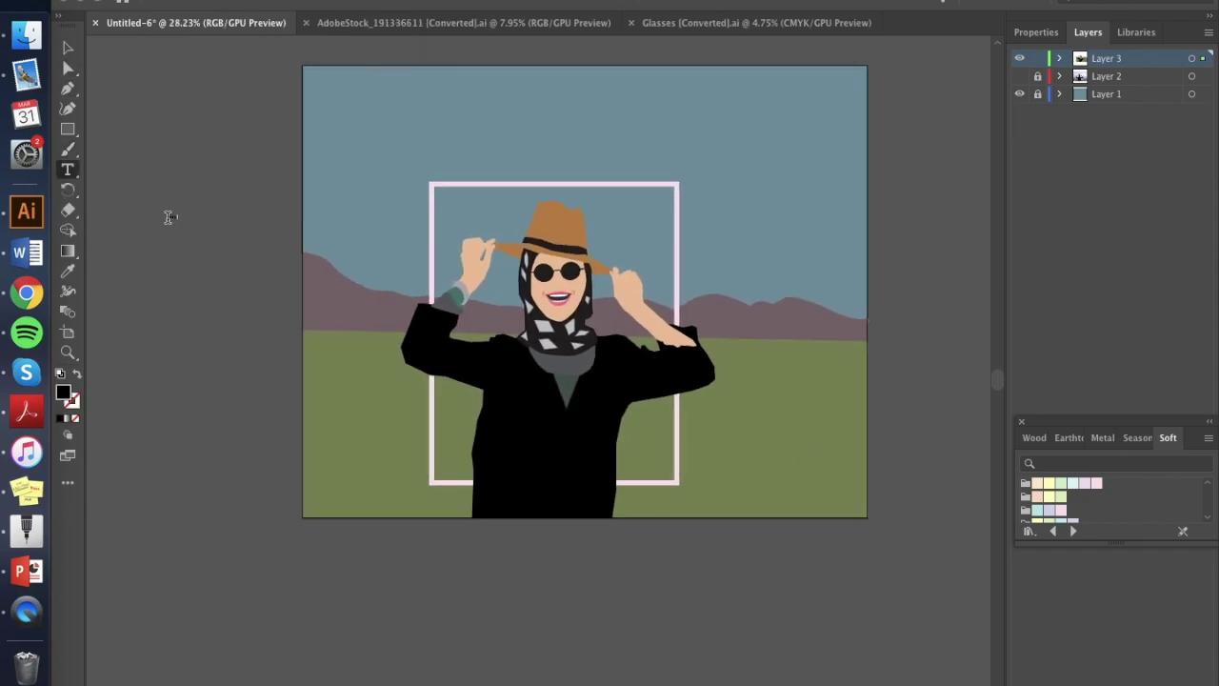
{"action": "left_click", "coordinate": [67, 47]}
{"action": "left_click", "coordinate": [1036, 32]}
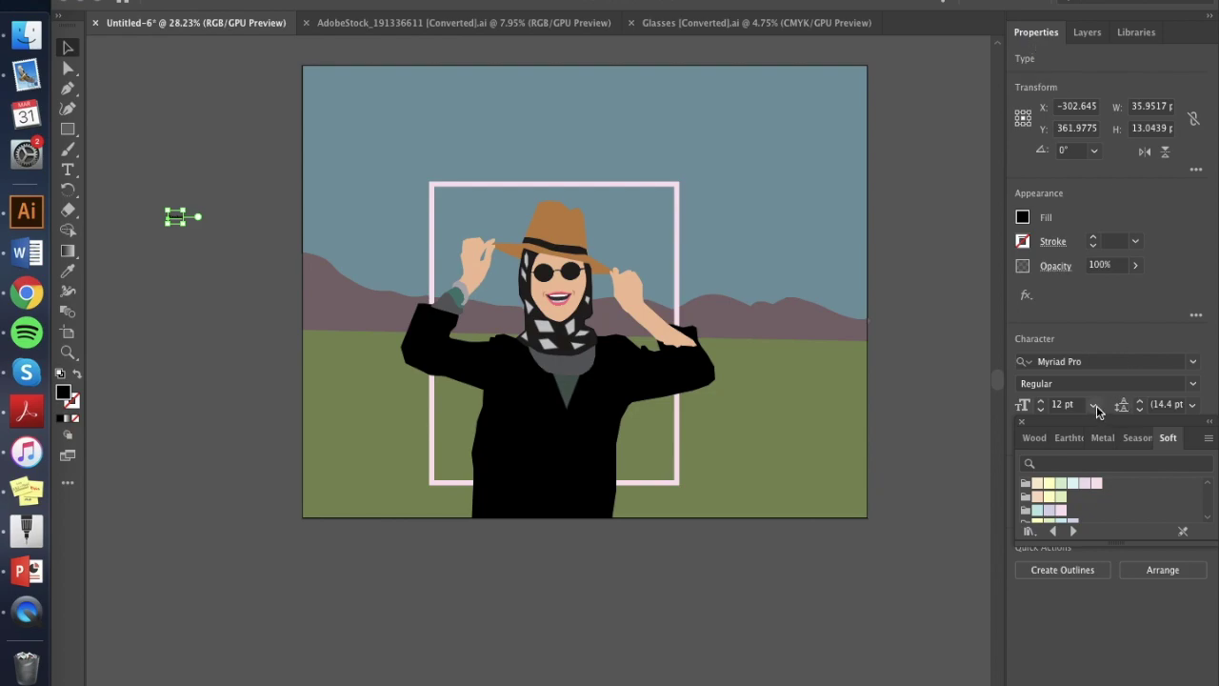
{"action": "left_click", "coordinate": [1194, 367]}
{"action": "left_click", "coordinate": [1047, 467]}
{"action": "left_click", "coordinate": [1094, 406]}
{"action": "left_click", "coordinate": [1118, 685]}
Step: Scale up the "Mexico" text and place it in the sky at the artboard's upper right
{"action": "left_click_drag", "start_coordinate": [257, 236], "coordinate": [416, 296]}
{"action": "mouse_move", "coordinate": [293, 183]}
{"action": "left_mouse_down"}
{"action": "mouse_move", "coordinate": [548, 114]}
{"action": "mouse_move", "coordinate": [305, 167]}
{"action": "mouse_move", "coordinate": [319, 177]}
{"action": "mouse_move", "coordinate": [297, 181]}
{"action": "left_mouse_up"}
{"action": "left_click_drag", "start_coordinate": [219, 231], "coordinate": [731, 88]}
{"action": "left_click_drag", "start_coordinate": [744, 148], "coordinate": [740, 134]}
{"action": "left_click_drag", "start_coordinate": [729, 79], "coordinate": [757, 76]}
{"action": "left_click", "coordinate": [938, 154]}
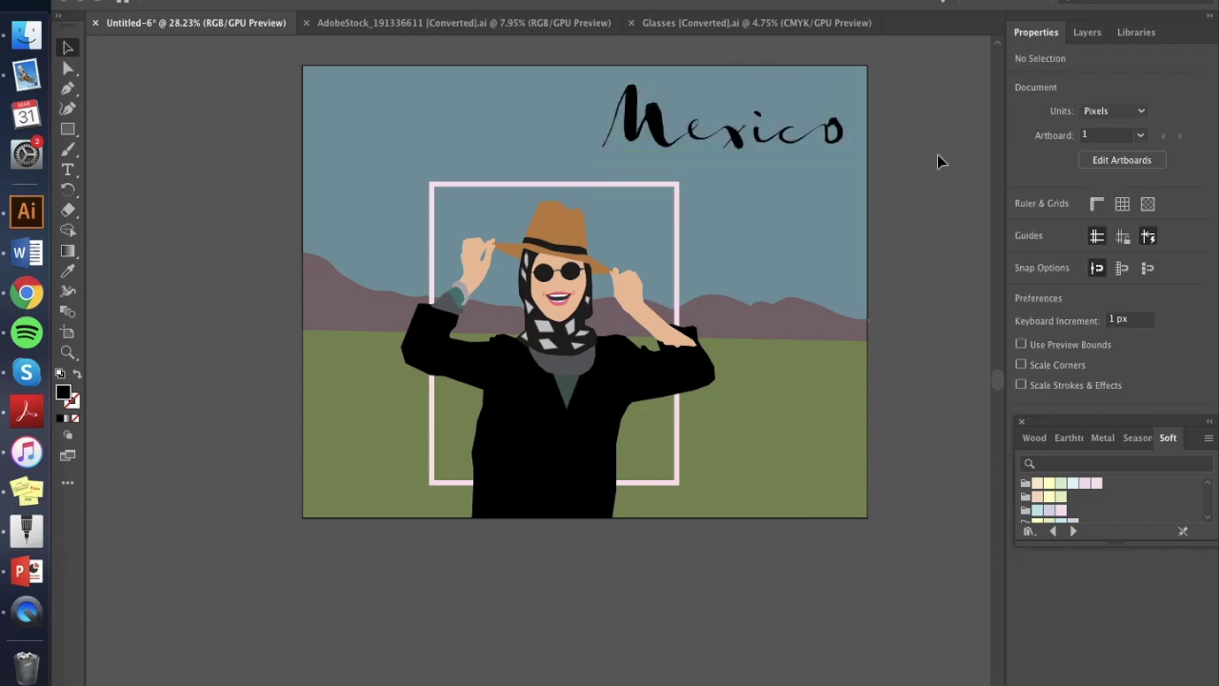
Step: Enlarge the "Mexico" title to about 925 px wide and nudge it up to the artboard's top edge
{"action": "scroll", "coordinate": [938, 154], "scroll_direction": "down", "scroll_amount": 3}
{"action": "scroll", "coordinate": [937, 155], "scroll_direction": "up", "scroll_amount": 2}
{"action": "left_click", "coordinate": [741, 137]}
{"action": "left_click_drag", "start_coordinate": [584, 181], "coordinate": [445, 301]}
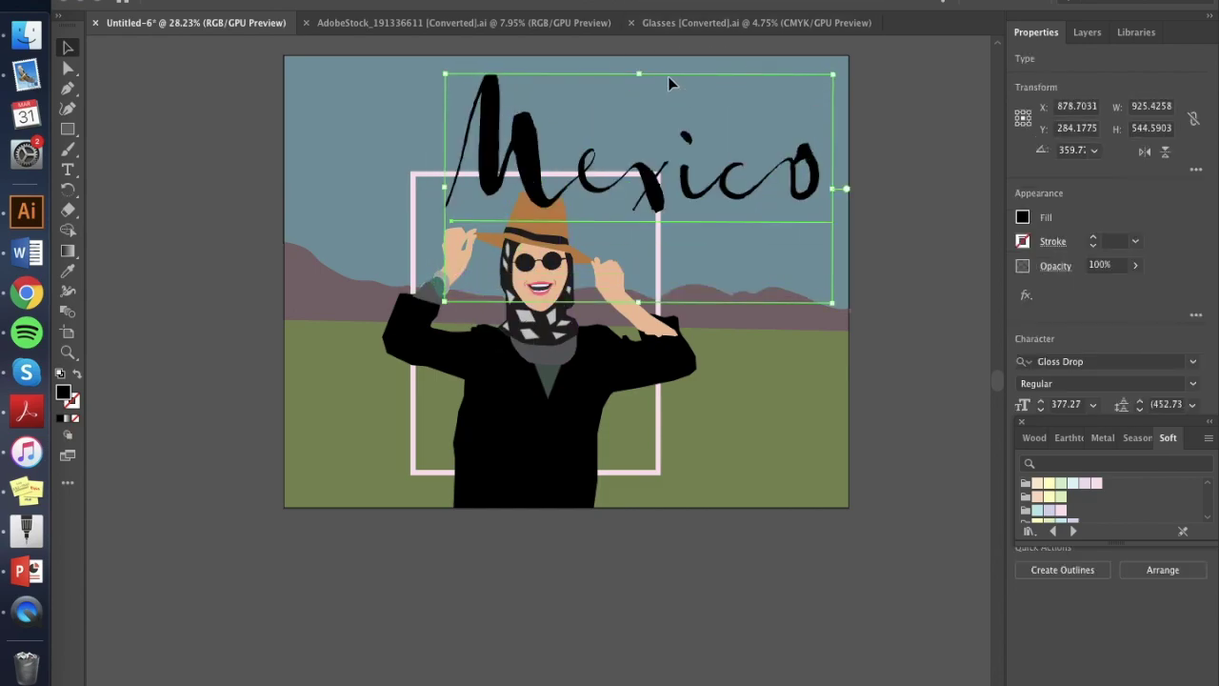
{"action": "key", "text": "Up"}
{"action": "key", "text": "Up"}
{"action": "key", "text": "Up"}
{"action": "key", "text": "Up"}
{"action": "key", "text": "Up"}
{"action": "key", "text": "Up"}
{"action": "key", "text": "Up"}
{"action": "key", "text": "Up"}
{"action": "key", "text": "Up"}
{"action": "key", "text": "Up"}
{"action": "key", "text": "Up"}
{"action": "key", "text": "Up"}
{"action": "key", "text": "Up"}
{"action": "key", "text": "Up"}
{"action": "key", "text": "Up"}
{"action": "key", "text": "Up"}
{"action": "key", "text": "Up"}
{"action": "key", "text": "Up"}
{"action": "key", "text": "Up"}
{"action": "key", "text": "Up"}
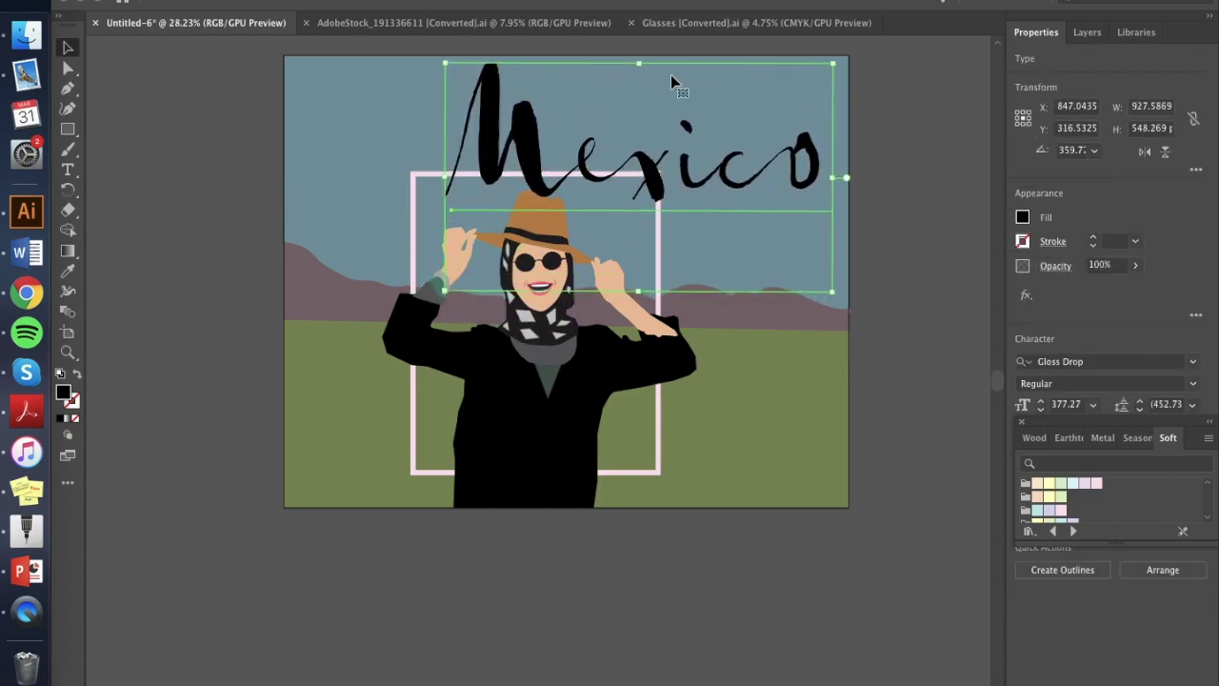
{"action": "key", "text": "Up"}
{"action": "key", "text": "Up"}
{"action": "key", "text": "Up"}
{"action": "key", "text": "Up"}
{"action": "key", "text": "Up"}
{"action": "key", "text": "Up"}
{"action": "key", "text": "Up"}
{"action": "key", "text": "Up"}
{"action": "key", "text": "Up"}
{"action": "key", "text": "Up"}
{"action": "key", "text": "Up"}
{"action": "key", "text": "Up"}
Step: Reduce the "Mexico" title to about 744 px wide and shift it toward the artboard's right edge, above the frame
{"action": "left_click_drag", "start_coordinate": [832, 277], "coordinate": [753, 252]}
{"action": "left_click", "coordinate": [759, 61]}
{"action": "left_click", "coordinate": [651, 149]}
{"action": "left_click_drag", "start_coordinate": [650, 149], "coordinate": [734, 149]}
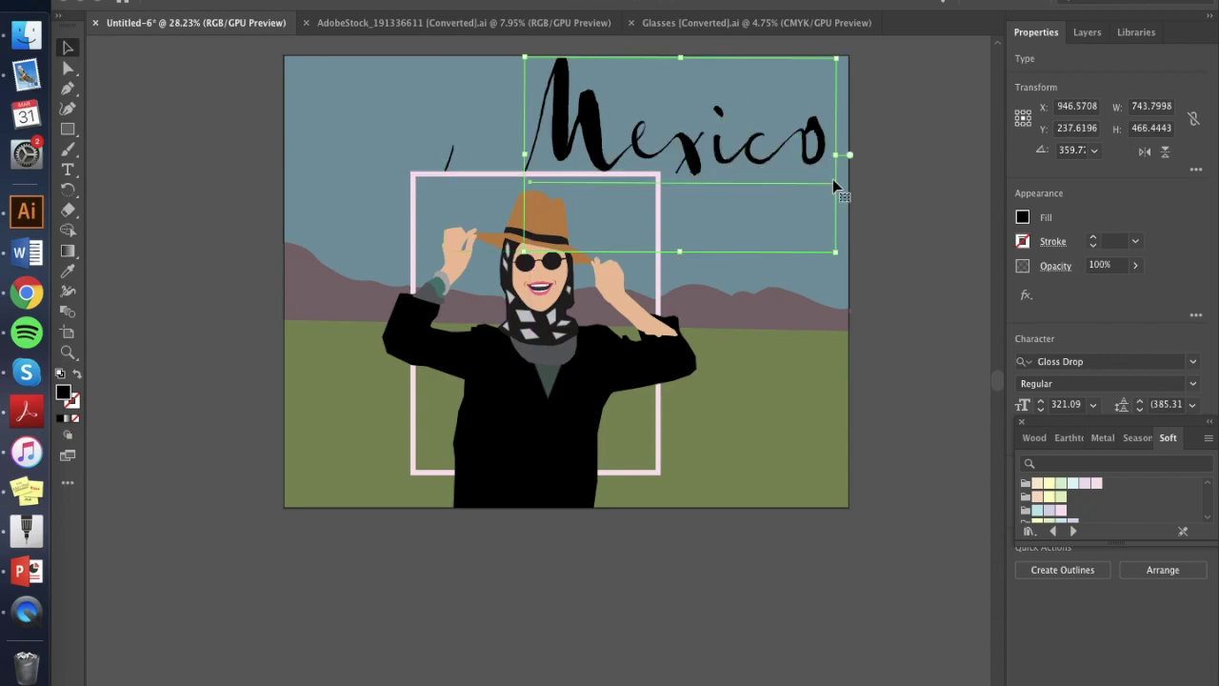
{"action": "left_click", "coordinate": [880, 230]}
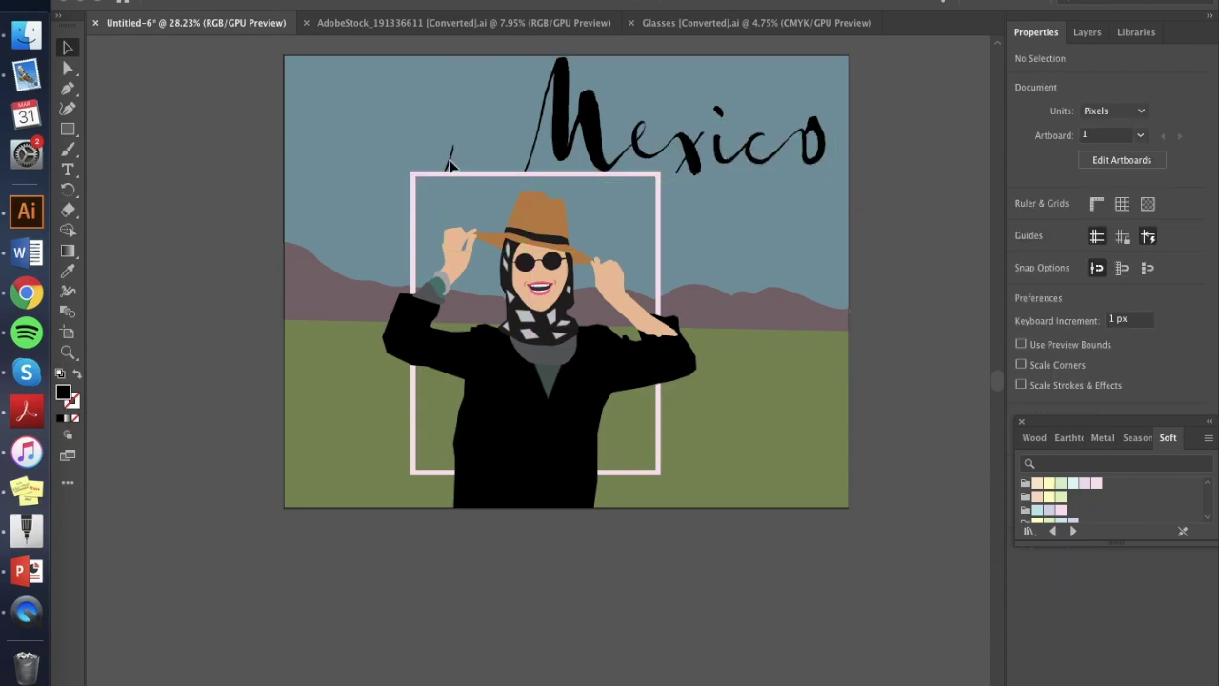
{"action": "scroll", "coordinate": [455, 160], "scroll_direction": "up", "scroll_amount": 2}
{"action": "scroll", "coordinate": [454, 160], "scroll_direction": "down", "scroll_amount": 2}
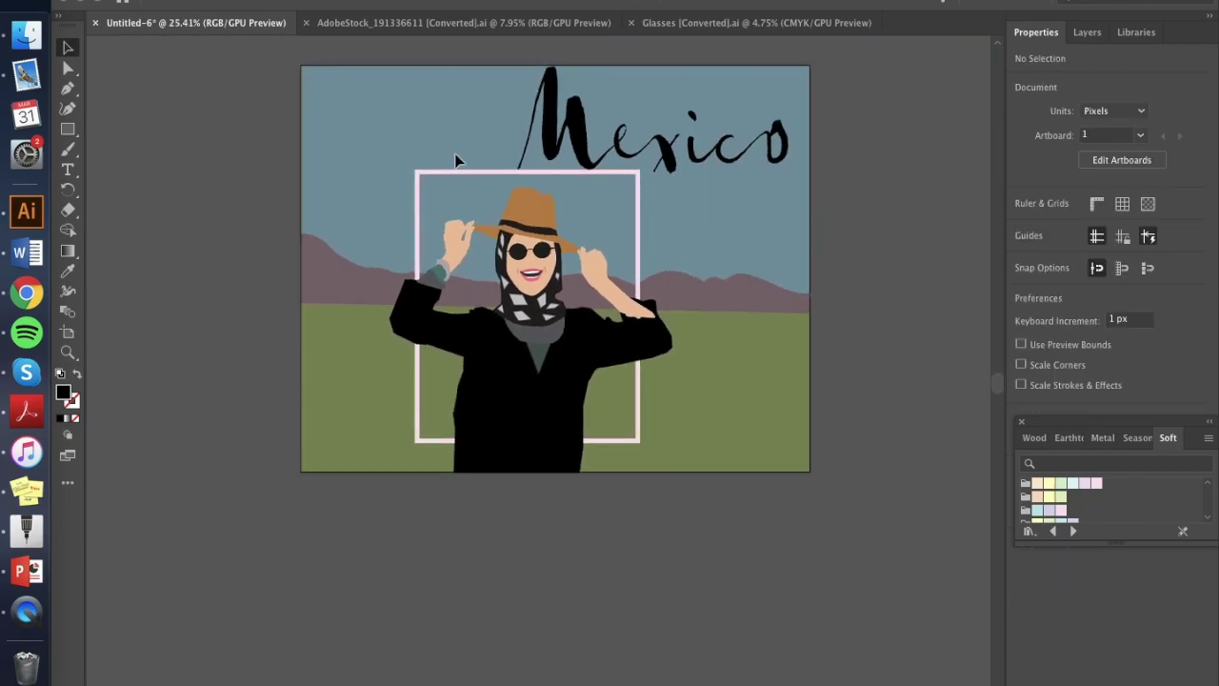
{"action": "left_click", "coordinate": [682, 163]}
{"action": "left_click", "coordinate": [853, 243]}
{"action": "scroll", "coordinate": [853, 243], "scroll_direction": "down", "scroll_amount": 2}
{"action": "scroll", "coordinate": [852, 243], "scroll_direction": "up", "scroll_amount": 1}
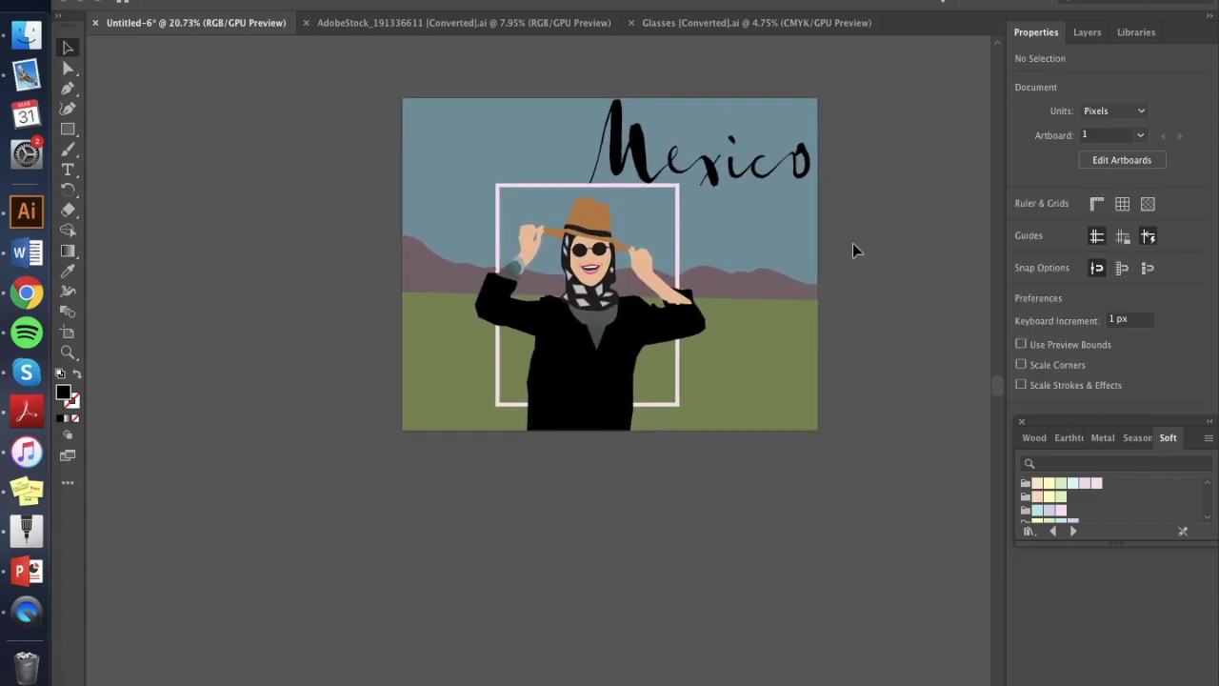
Step: Add the text "petite malay girl" in 72 pt Gloss Drop beside the artboard
{"action": "left_click", "coordinate": [67, 169]}
{"action": "left_click", "coordinate": [244, 217]}
{"action": "type", "text": "exetite m"}
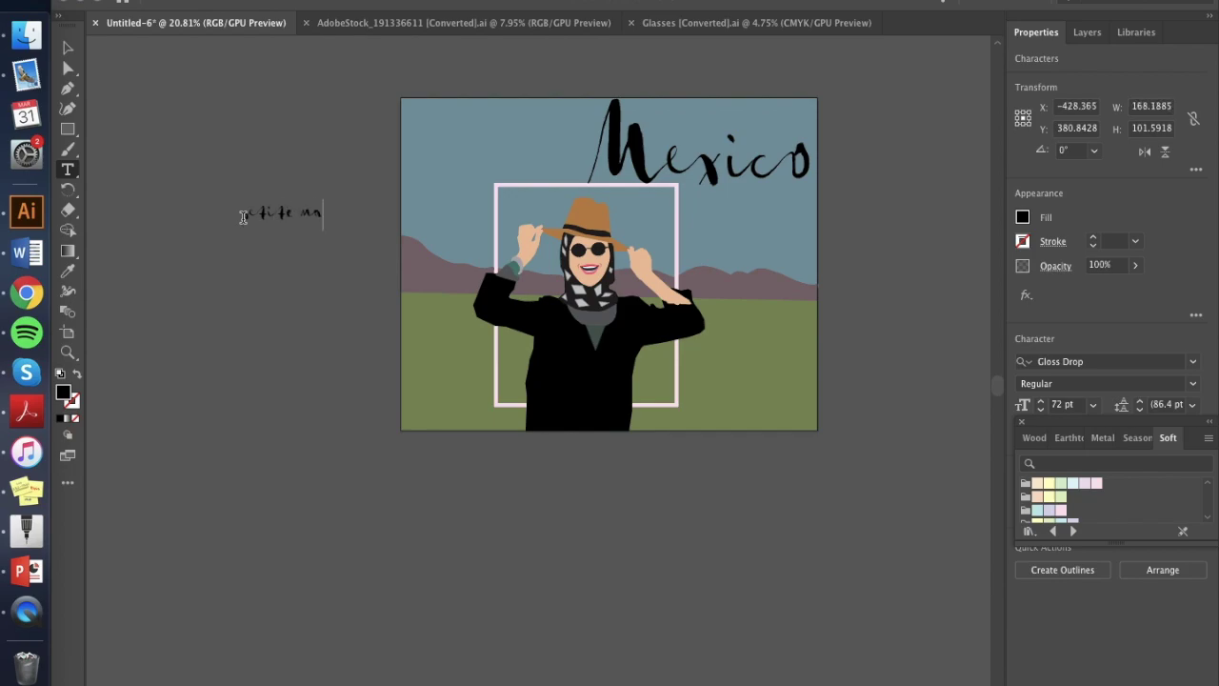
{"action": "left_click", "coordinate": [65, 49]}
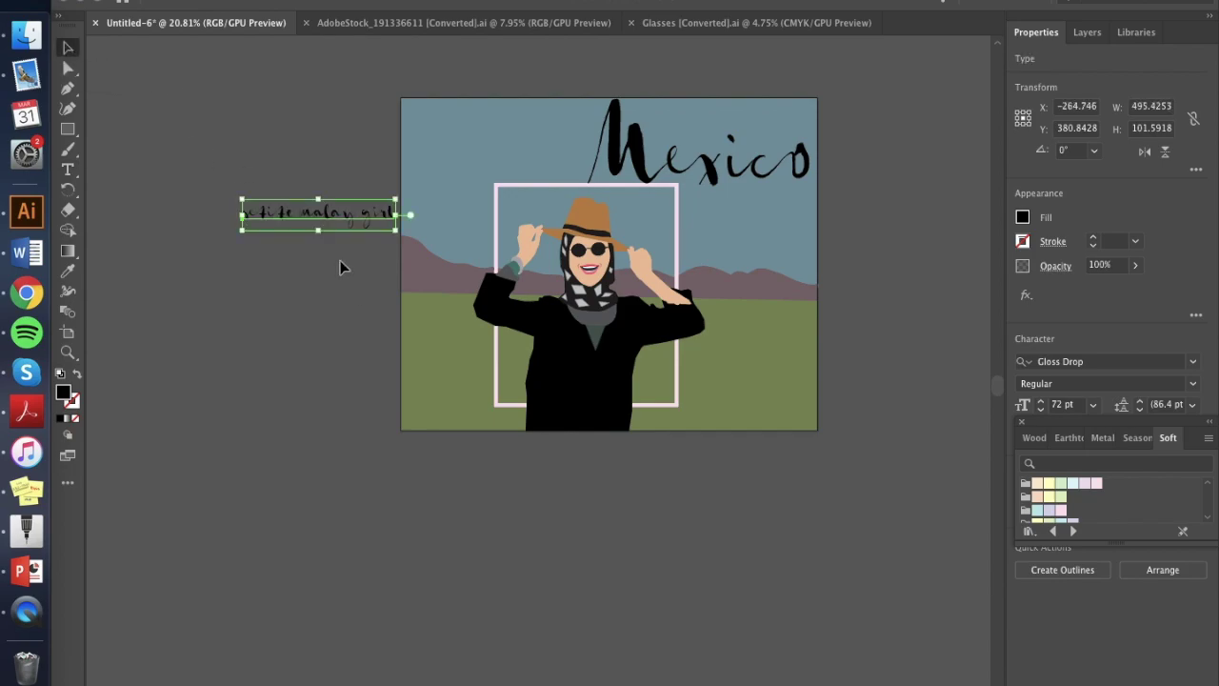
Step: Shrink the "petite malay girl" text to about 159 px wide and place it at the foot of the mountain
{"action": "left_click_drag", "start_coordinate": [395, 231], "coordinate": [432, 285]}
{"action": "left_click", "coordinate": [291, 315]}
{"action": "scroll", "coordinate": [304, 316], "scroll_direction": "down", "scroll_amount": 1}
{"action": "left_click", "coordinate": [413, 294]}
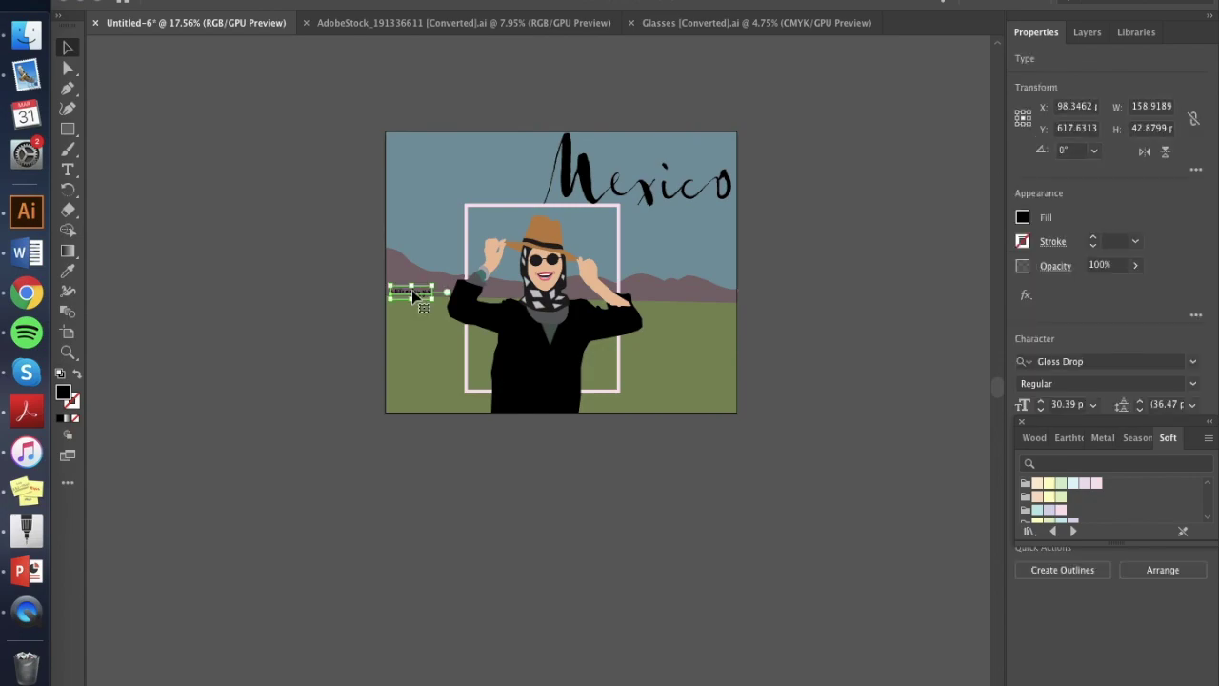
{"action": "left_click", "coordinate": [325, 306]}
Step: Move the "petite malay girl" text onto the black sleeve and recolour it with the field's green
{"action": "scroll", "coordinate": [393, 321], "scroll_direction": "up", "scroll_amount": 6}
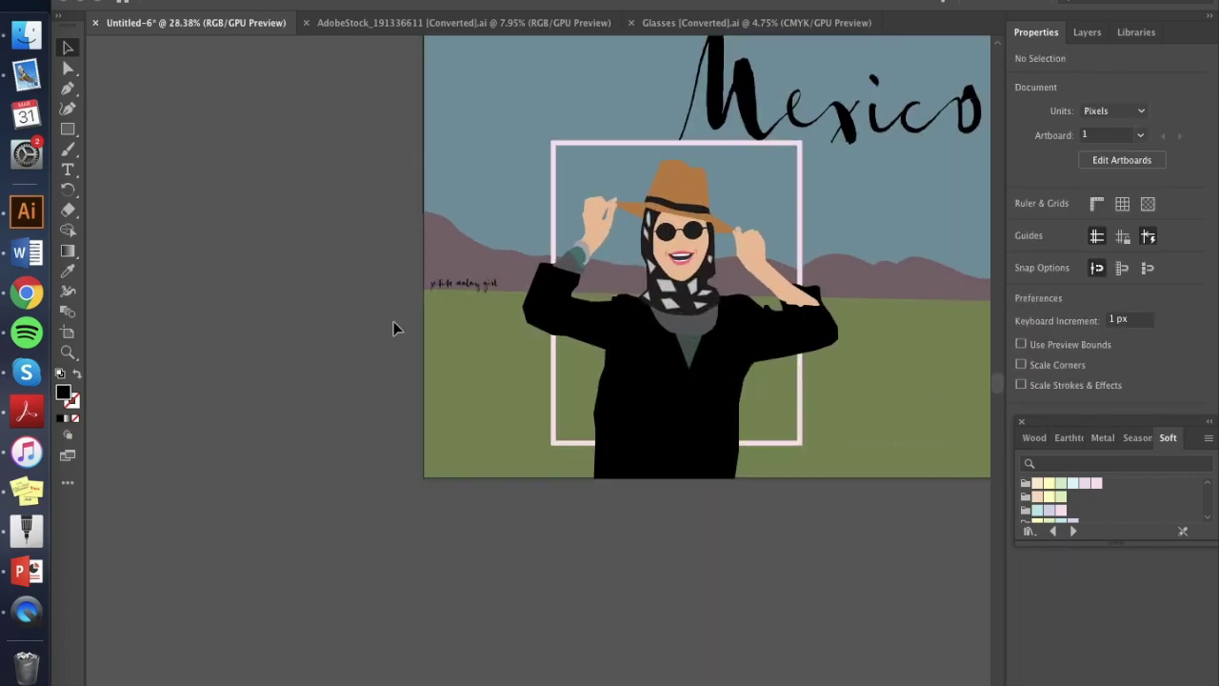
{"action": "left_click_drag", "start_coordinate": [517, 250], "coordinate": [736, 321]}
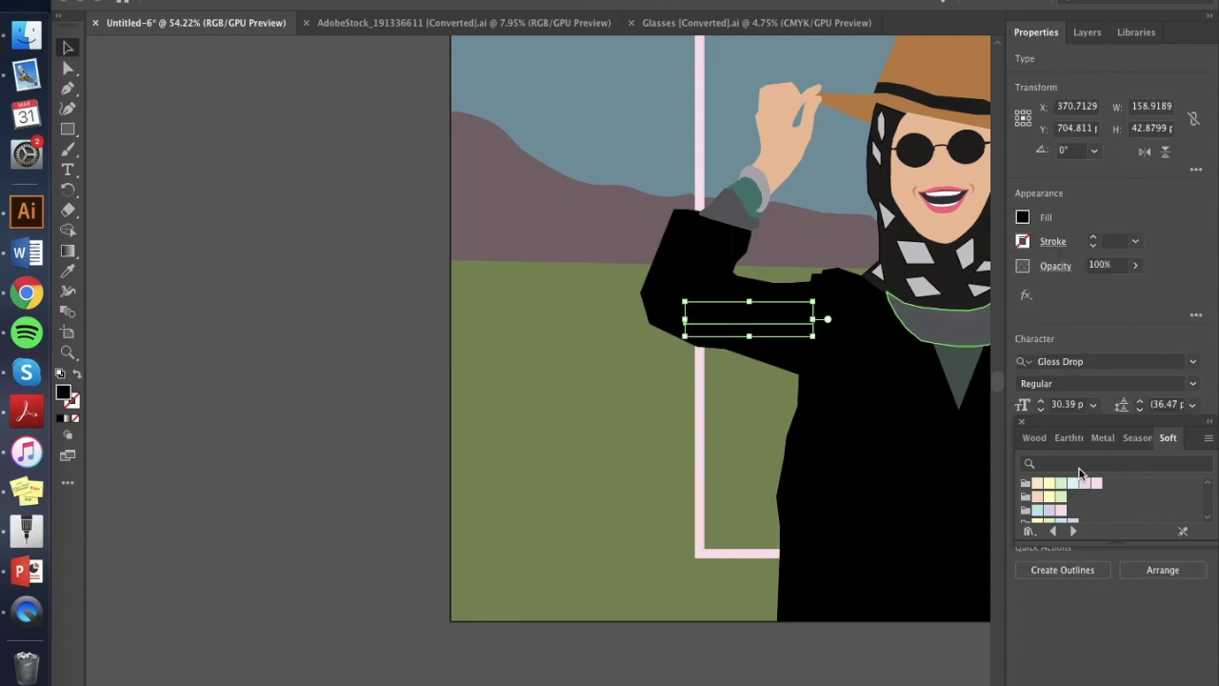
{"action": "left_click", "coordinate": [68, 271]}
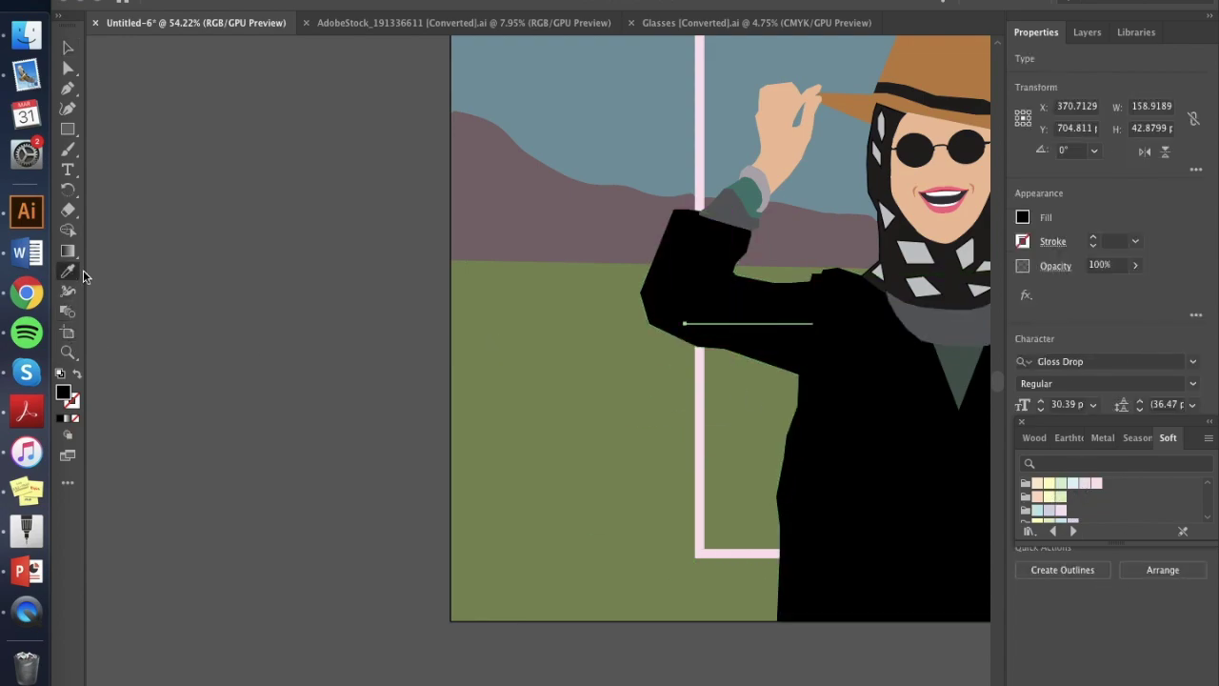
{"action": "left_click", "coordinate": [531, 476]}
Step: Shrink the green text to about 90 px wide, rotate it to about 349°, and set it along the sleeve's lower edge
{"action": "left_click", "coordinate": [67, 49]}
{"action": "left_click_drag", "start_coordinate": [817, 334], "coordinate": [760, 324]}
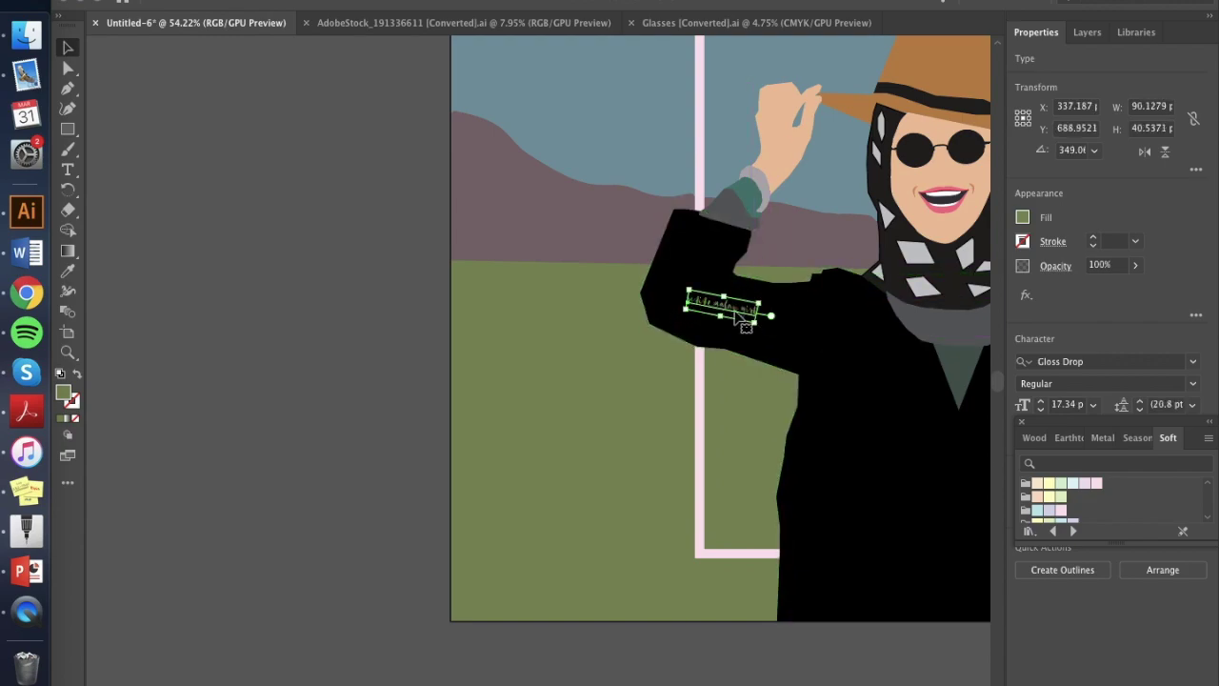
{"action": "left_click_drag", "start_coordinate": [733, 315], "coordinate": [772, 331]}
{"action": "left_click", "coordinate": [283, 488]}
{"action": "key", "text": "super+0"}
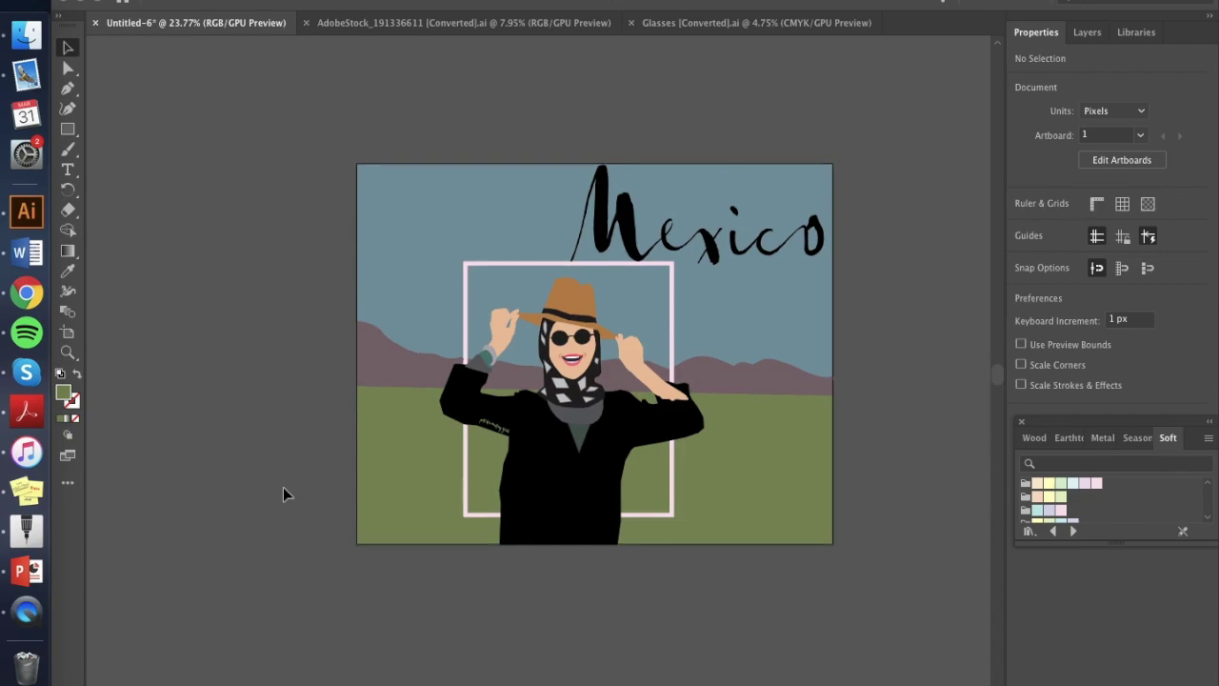
Step: Save the artwork in the Illustrator Project folder as an Adobe Illustrator (ai) file under the subject's first name
{"action": "left_click", "coordinate": [100, 2]}
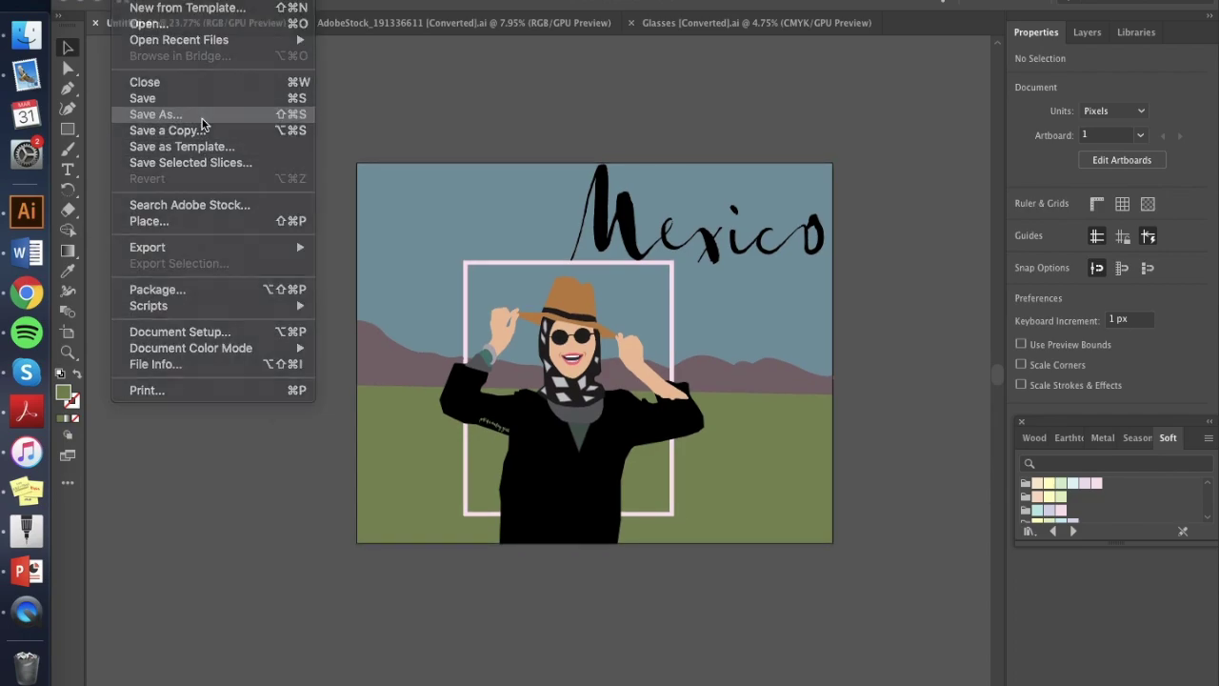
{"action": "left_click", "coordinate": [191, 114]}
{"action": "type", "text": "Atika.ai"}
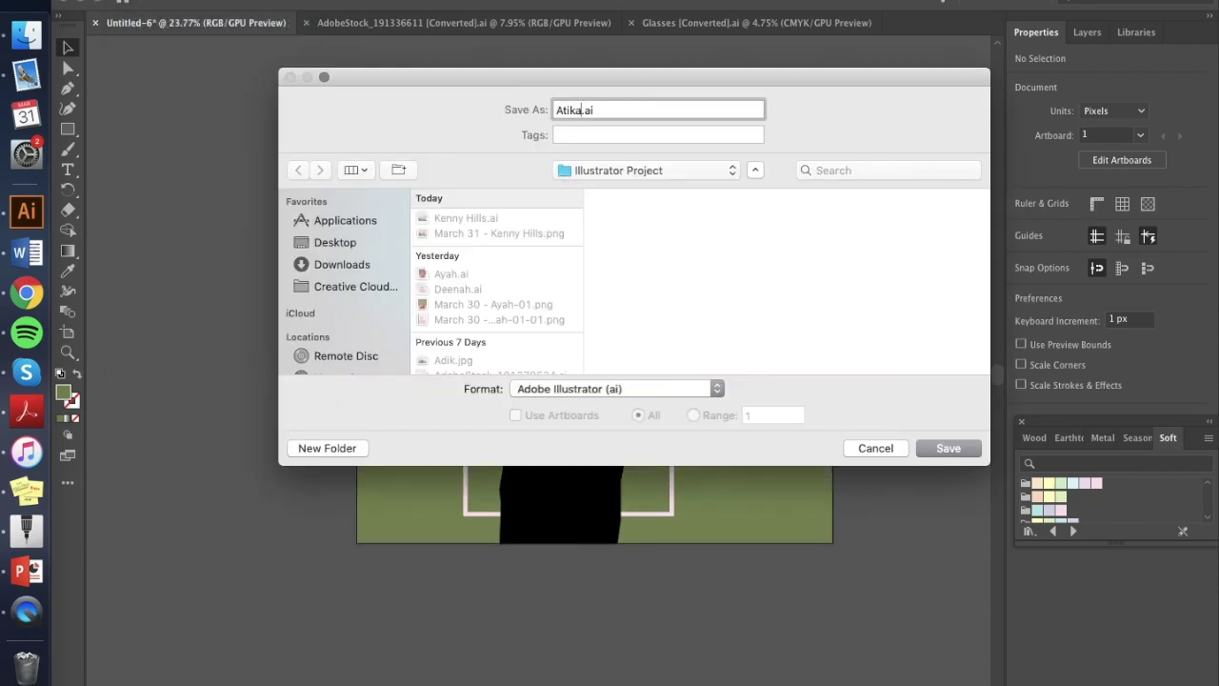
{"action": "left_click", "coordinate": [938, 448]}
{"action": "key", "text": "Return"}
Step: Export the artboard as a 300 ppi transparent PNG, adding "March 31 - " before the subject's first name in the file name
{"action": "left_click", "coordinate": [114, 1]}
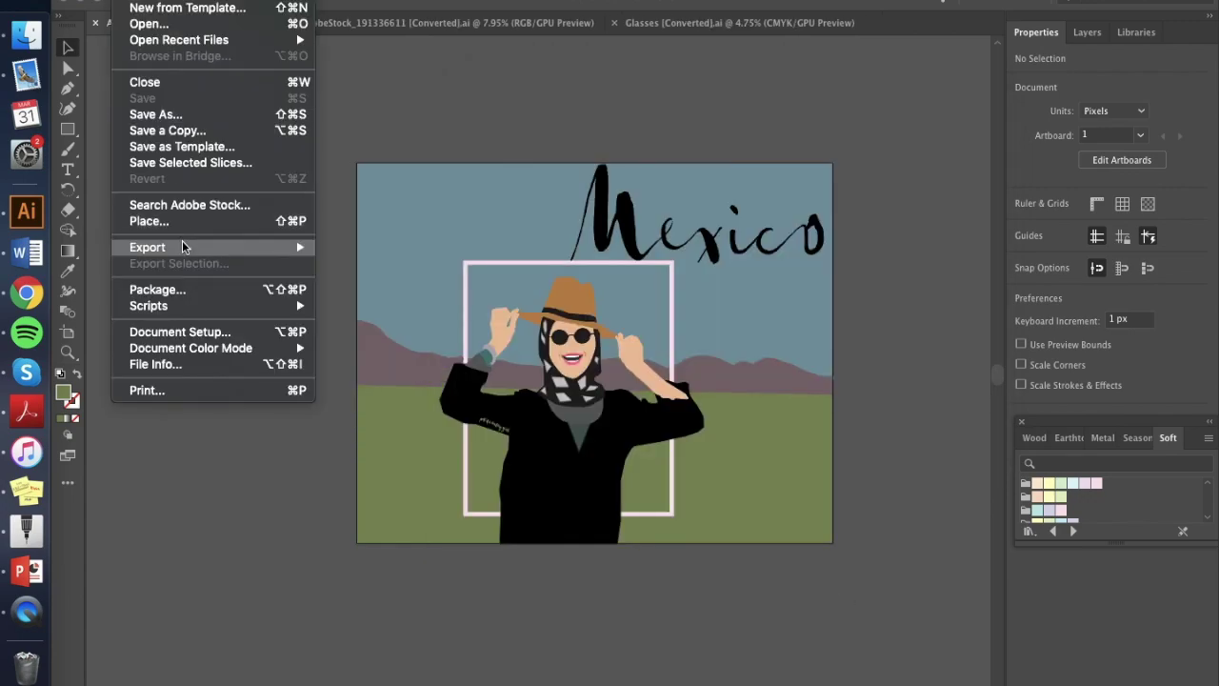
{"action": "left_click", "coordinate": [333, 263]}
{"action": "left_click", "coordinate": [516, 415]}
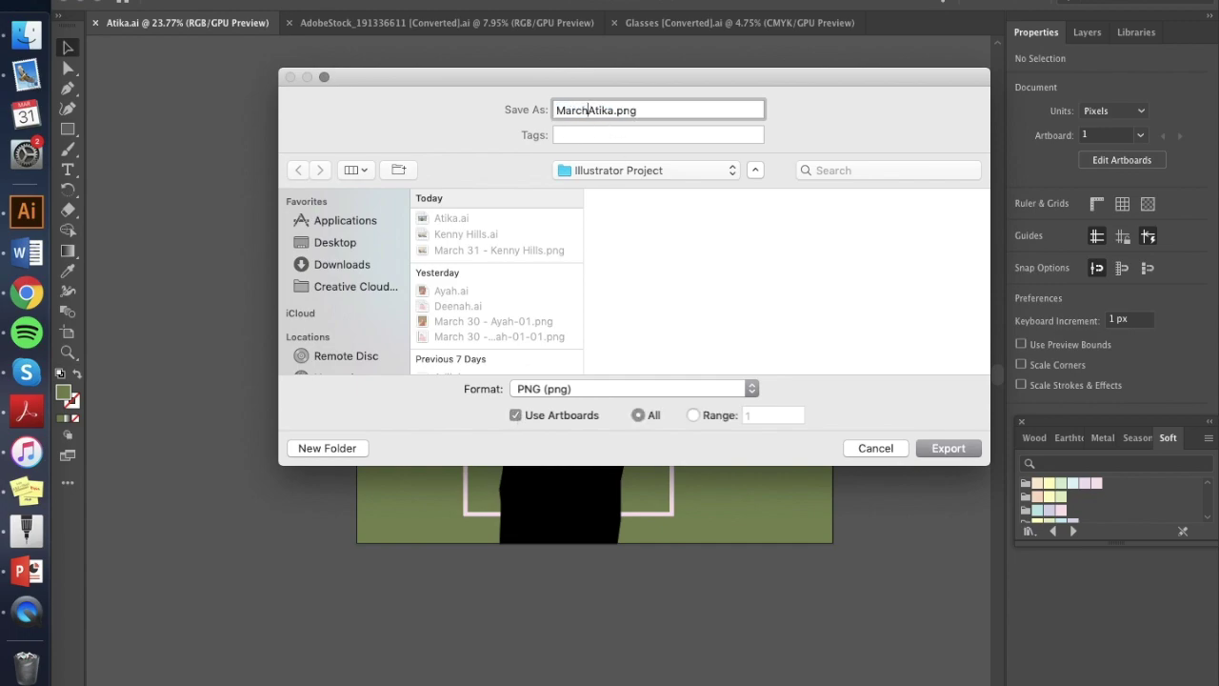
{"action": "left_click", "coordinate": [948, 447]}
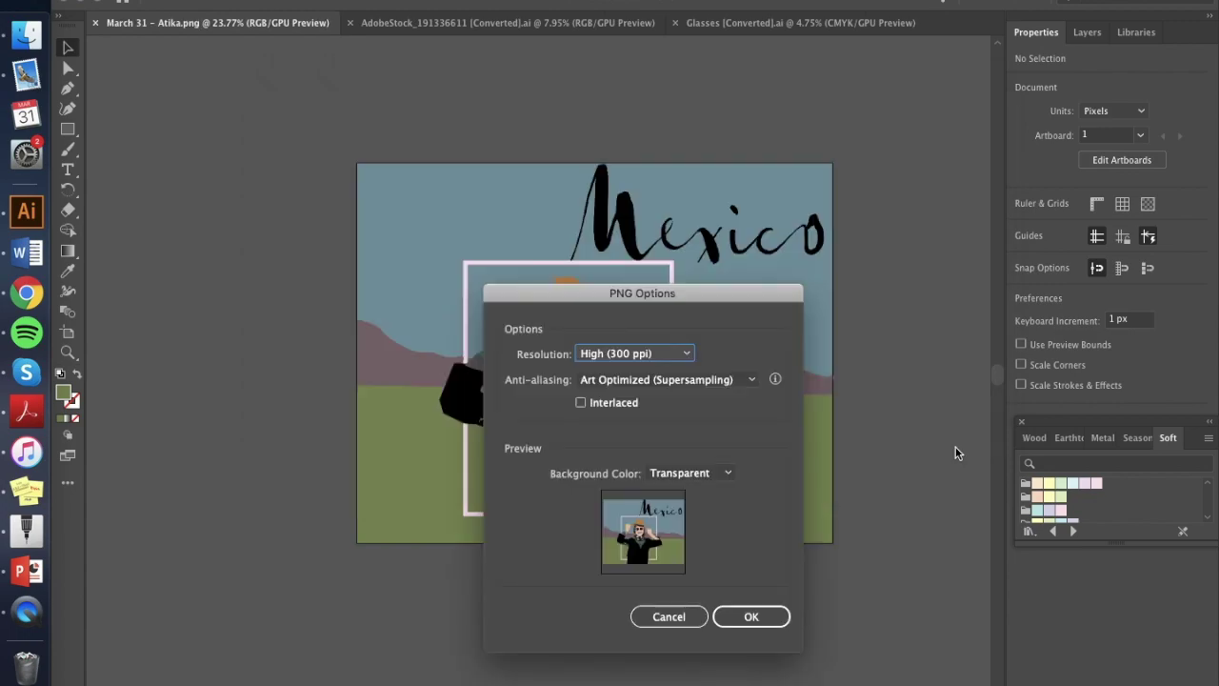
{"action": "left_click", "coordinate": [750, 617]}
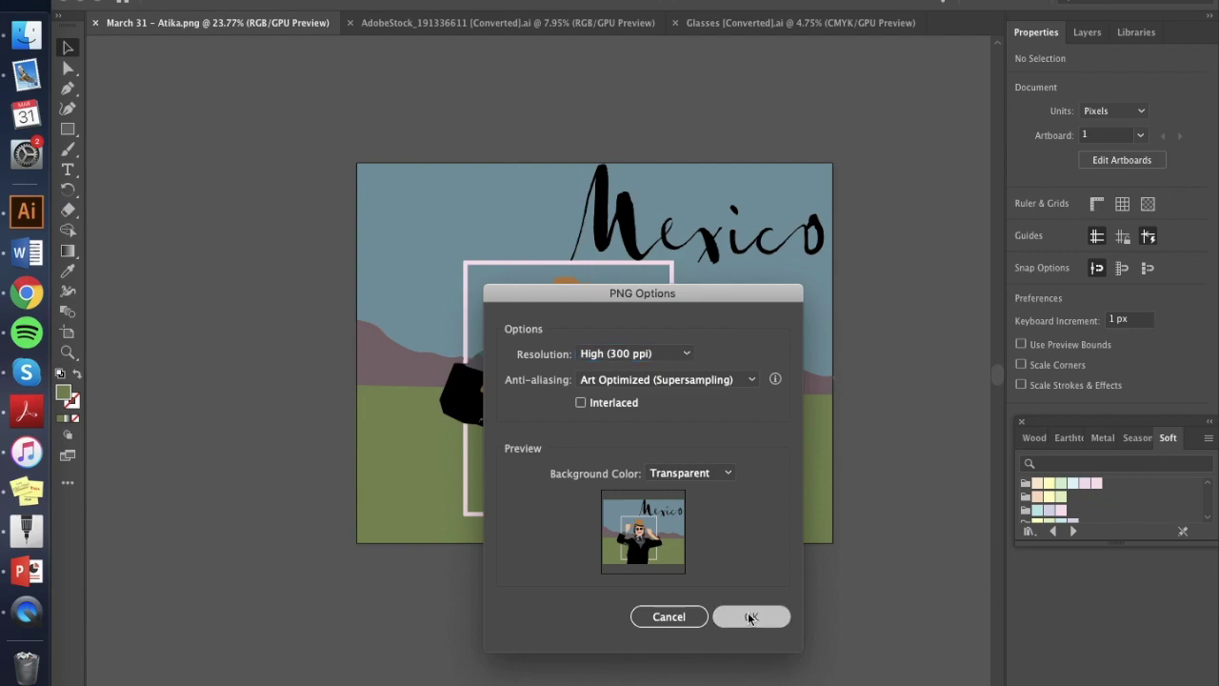